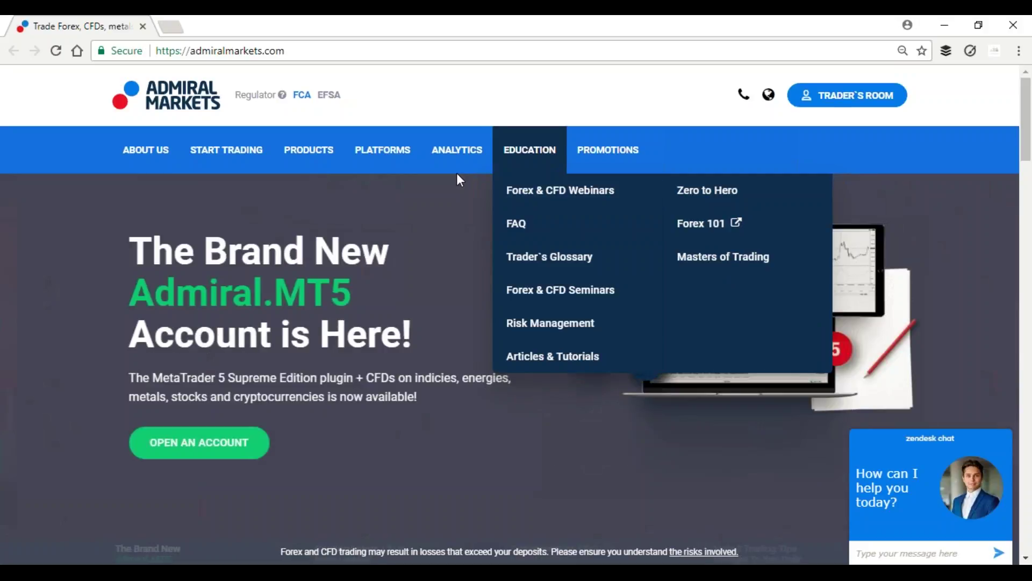
{"action": "mouse_move", "coordinate": [457, 161]}
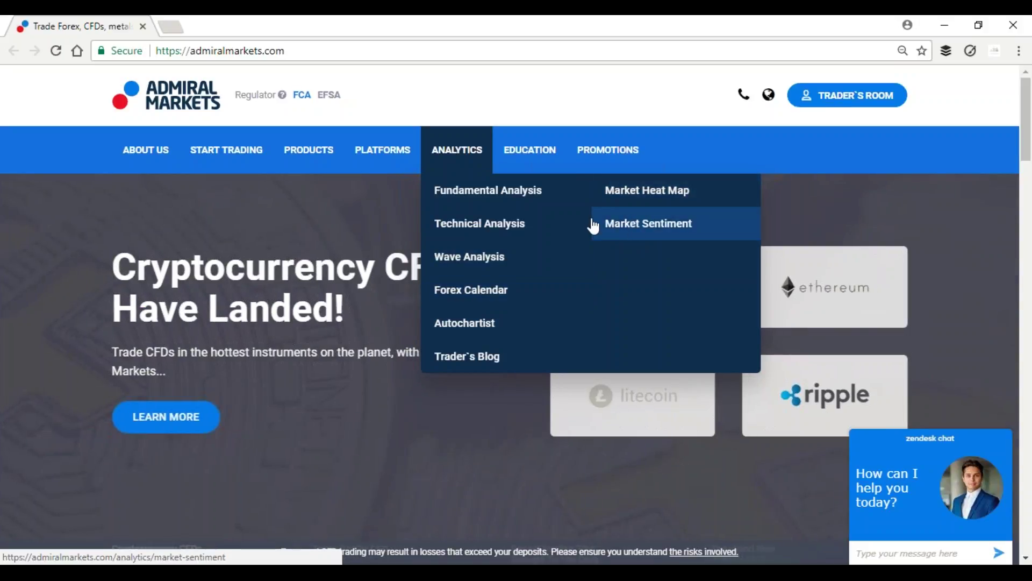
{"action": "mouse_move", "coordinate": [401, 170]}
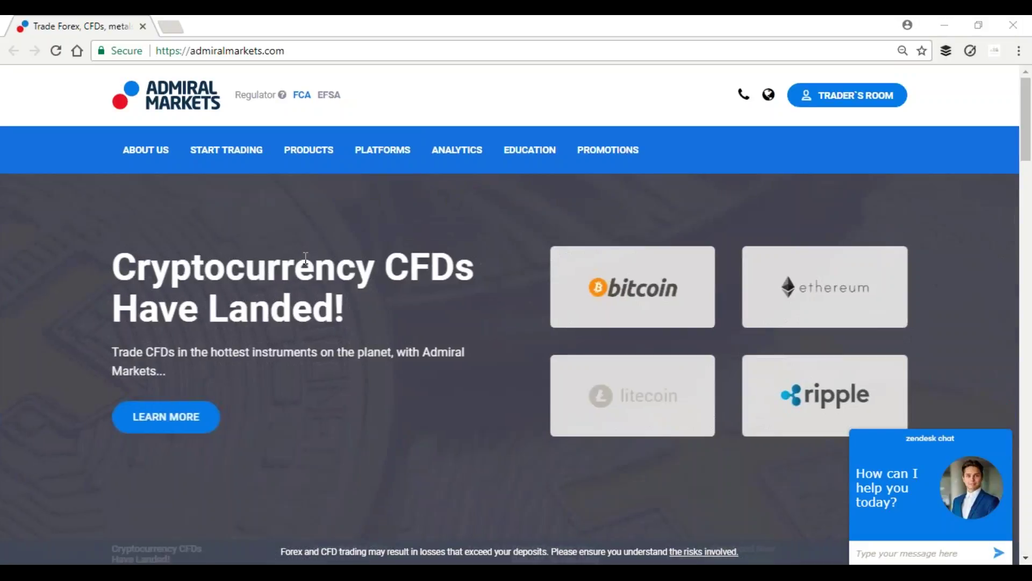
{"action": "mouse_move", "coordinate": [260, 171]}
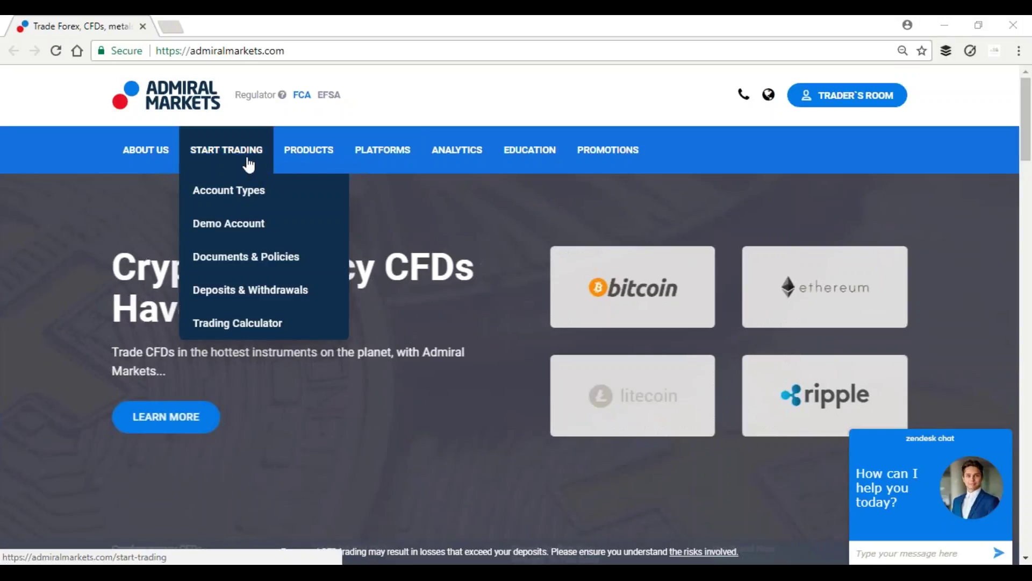
{"action": "mouse_move", "coordinate": [295, 156]}
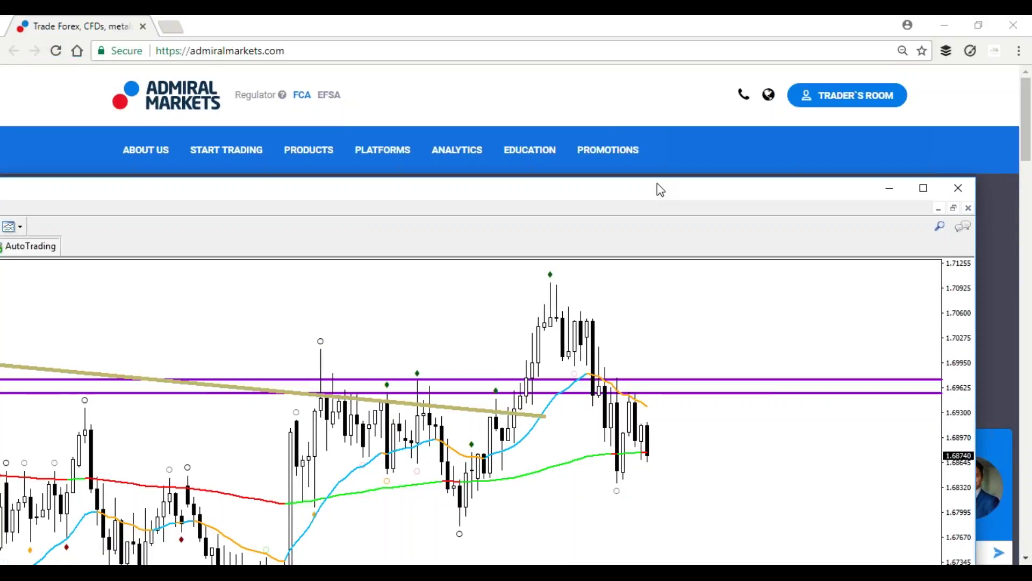
Step: Switch to the MetaTrader platform at full screen size and open the EURUSD H4 chart
{"action": "double_click", "coordinate": [657, 184]}
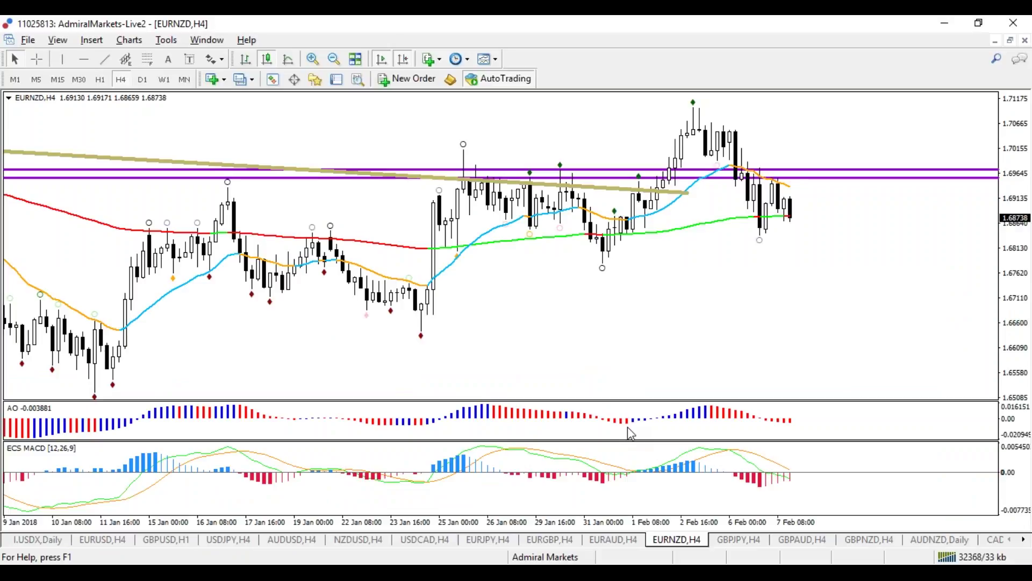
{"action": "left_click", "coordinate": [105, 540]}
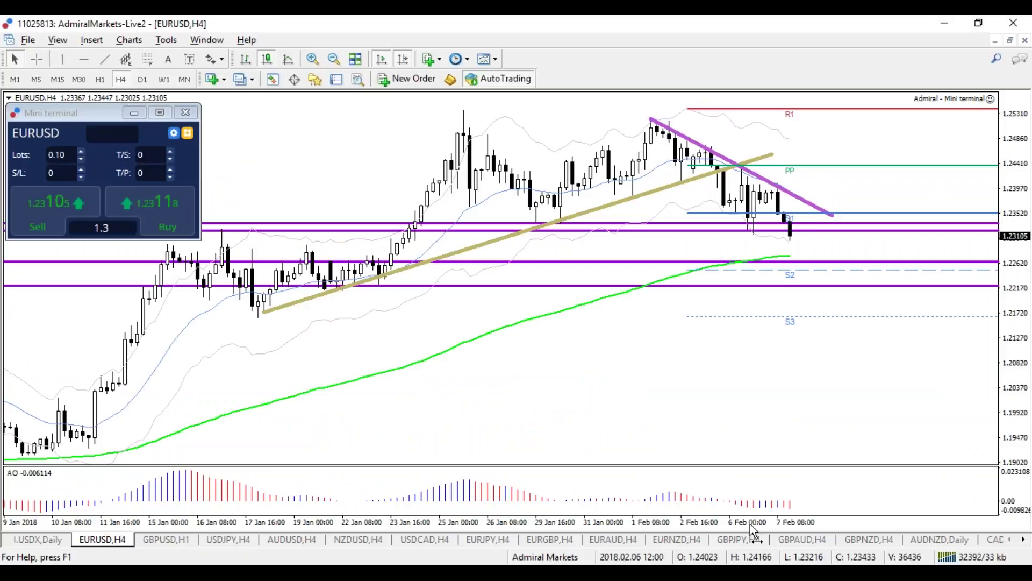
Step: Adjust the lower end of the purple descending trendline so the line follows the recent 7 Feb highs
{"action": "left_click_drag", "start_coordinate": [753, 532], "coordinate": [759, 532]}
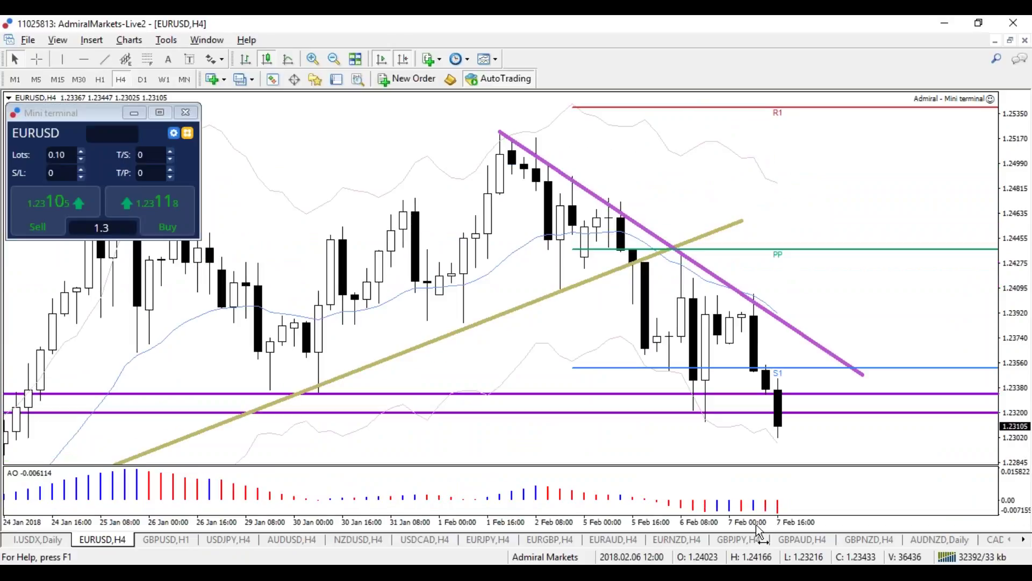
{"action": "left_click_drag", "start_coordinate": [863, 375], "coordinate": [839, 353]}
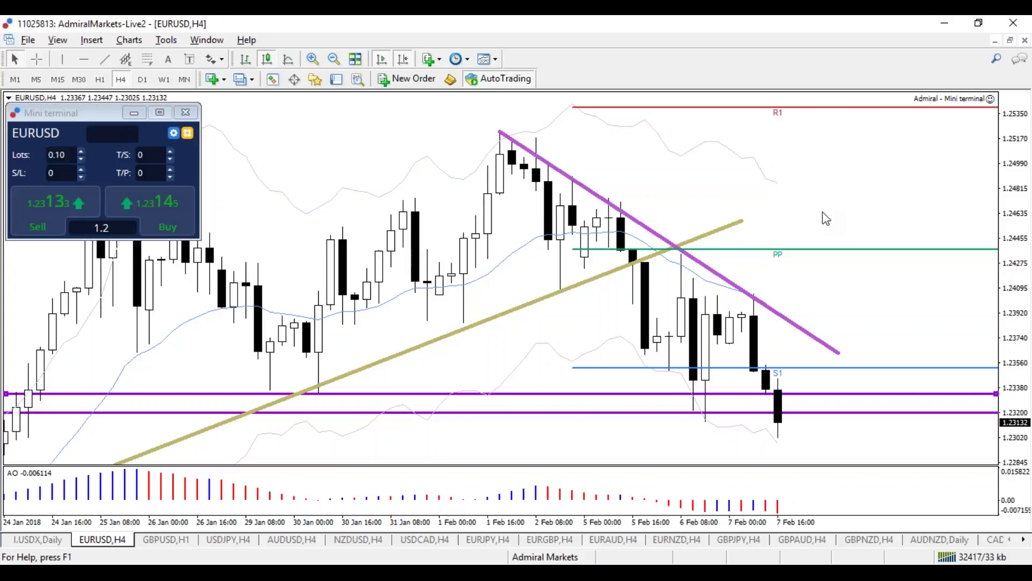
Step: Sketch a blue breakout candle above the purple trendline, a red downward path and a blue arrow towards R1, and clear the annotations
{"action": "mouse_move", "coordinate": [767, 298]}
{"action": "left_mouse_down"}
{"action": "mouse_move", "coordinate": [764, 235]}
{"action": "mouse_move", "coordinate": [784, 235]}
{"action": "mouse_move", "coordinate": [777, 299]}
{"action": "left_mouse_up"}
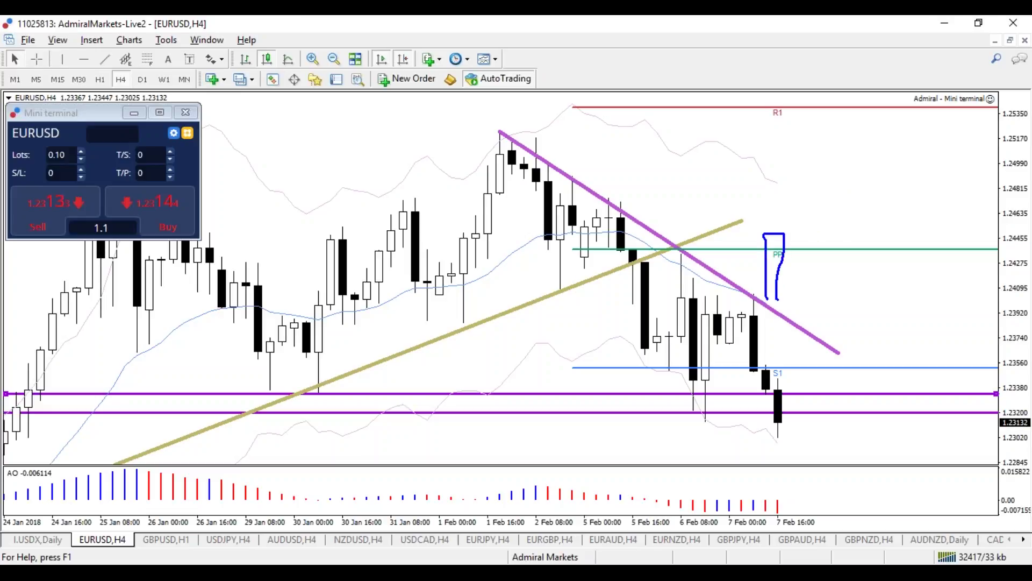
{"action": "left_click_drag", "start_coordinate": [774, 235], "coordinate": [774, 223]}
{"action": "mouse_move", "coordinate": [774, 299]}
{"action": "left_mouse_down"}
{"action": "mouse_move", "coordinate": [773, 316]}
{"action": "mouse_move", "coordinate": [789, 300]}
{"action": "left_mouse_up"}
{"action": "mouse_move", "coordinate": [784, 226]}
{"action": "left_mouse_down"}
{"action": "mouse_move", "coordinate": [788, 293]}
{"action": "mouse_move", "coordinate": [756, 298]}
{"action": "mouse_move", "coordinate": [758, 234]}
{"action": "mouse_move", "coordinate": [774, 231]}
{"action": "left_mouse_up"}
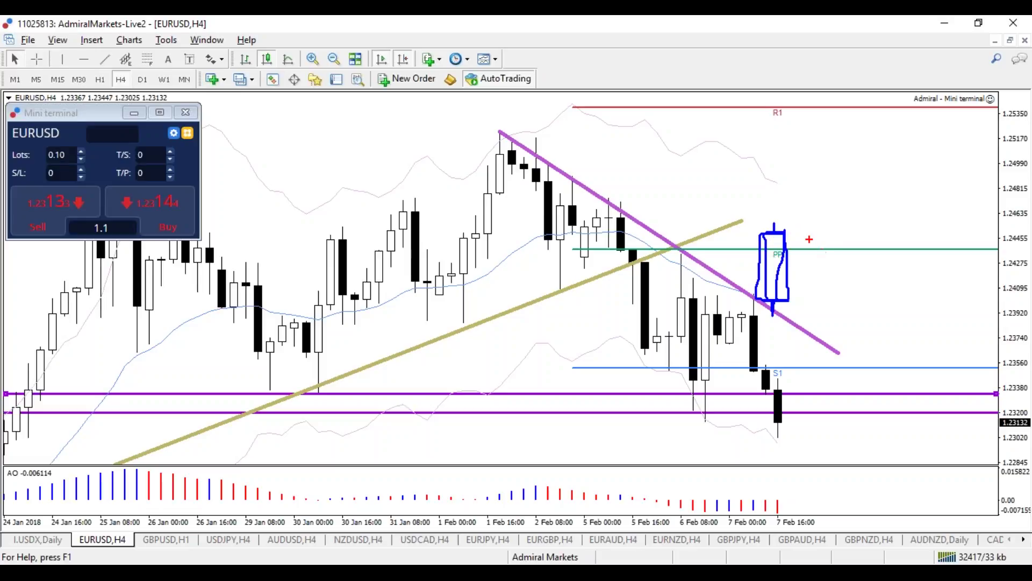
{"action": "mouse_move", "coordinate": [778, 236]}
{"action": "left_mouse_down"}
{"action": "mouse_move", "coordinate": [808, 238]}
{"action": "mouse_move", "coordinate": [836, 297]}
{"action": "left_mouse_up"}
{"action": "mouse_move", "coordinate": [798, 219]}
{"action": "left_mouse_down"}
{"action": "mouse_move", "coordinate": [834, 138]}
{"action": "mouse_move", "coordinate": [868, 114]}
{"action": "mouse_move", "coordinate": [835, 128]}
{"action": "left_mouse_up"}
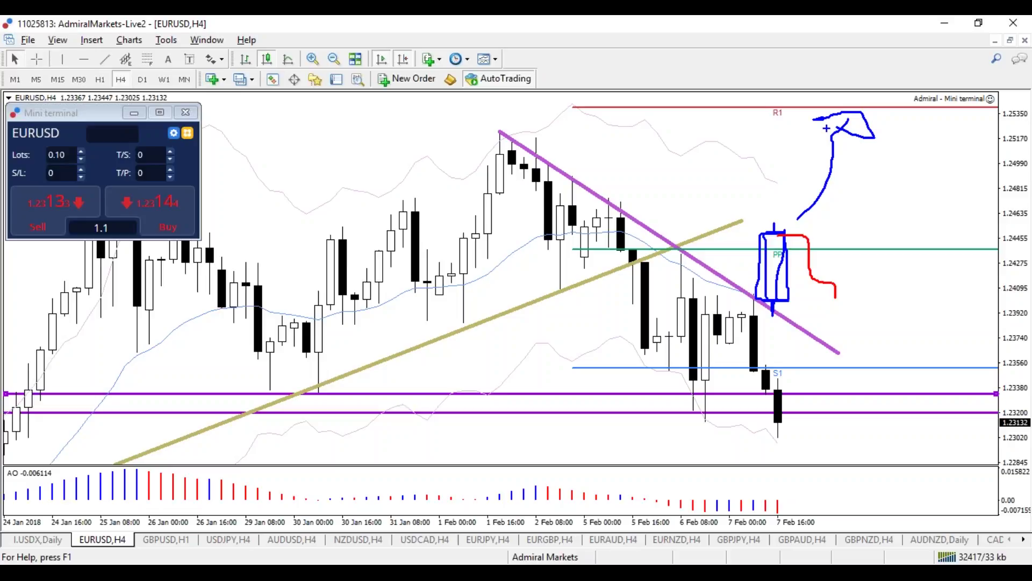
{"action": "key", "text": "Escape"}
Step: Mark the swings from the late January high in red, highlight the 6 Feb lows in blue, and clear the annotations
{"action": "key", "text": "minus"}
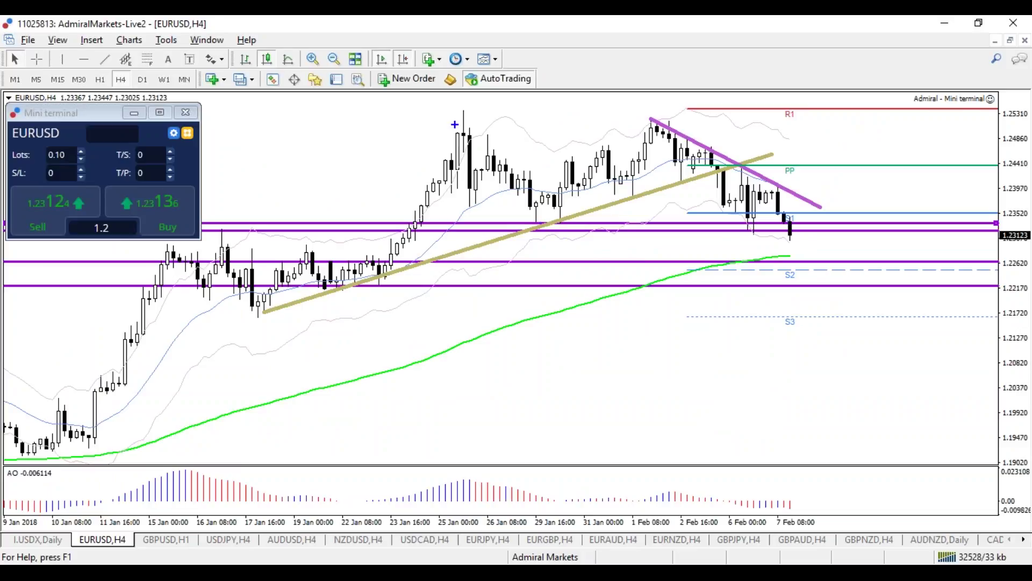
{"action": "mouse_move", "coordinate": [454, 122]}
{"action": "left_mouse_down"}
{"action": "mouse_move", "coordinate": [483, 136]}
{"action": "mouse_move", "coordinate": [538, 217]}
{"action": "mouse_move", "coordinate": [657, 124]}
{"action": "mouse_move", "coordinate": [742, 203]}
{"action": "mouse_move", "coordinate": [753, 191]}
{"action": "mouse_move", "coordinate": [742, 184]}
{"action": "mouse_move", "coordinate": [735, 210]}
{"action": "mouse_move", "coordinate": [759, 238]}
{"action": "mouse_move", "coordinate": [741, 230]}
{"action": "left_mouse_up"}
{"action": "mouse_move", "coordinate": [659, 237]}
{"action": "left_mouse_down"}
{"action": "mouse_move", "coordinate": [600, 222]}
{"action": "mouse_move", "coordinate": [610, 239]}
{"action": "left_mouse_up"}
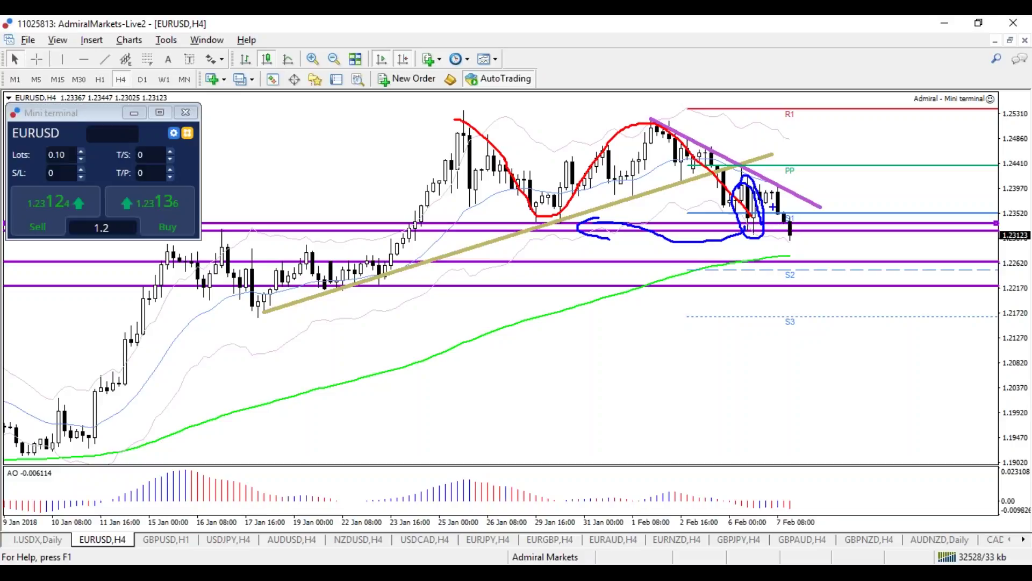
{"action": "key", "text": "Escape"}
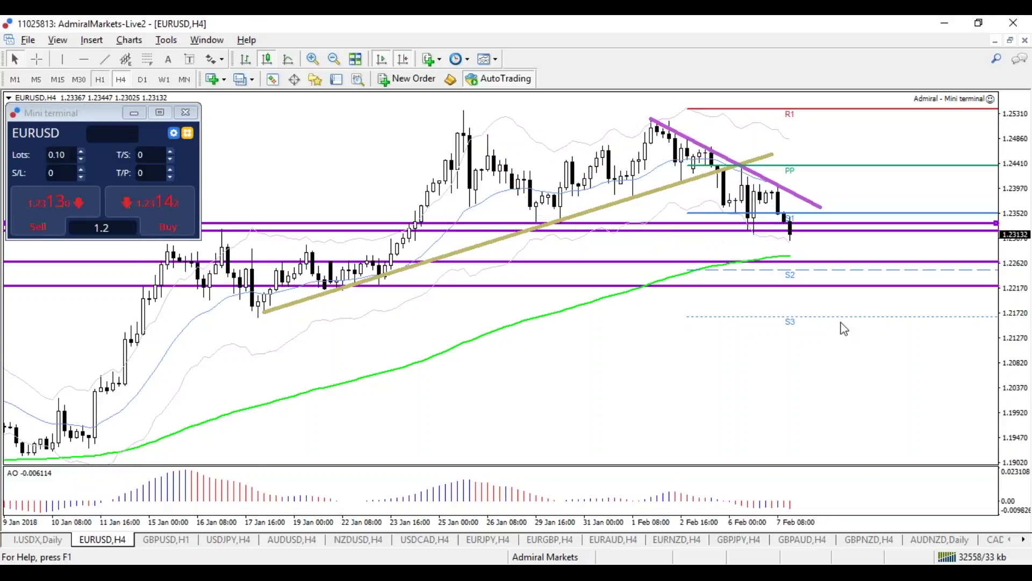
Step: Sketch a blue bullish path on the H1 chart from the 6 Feb low through the purple trendline, and clear it
{"action": "mouse_move", "coordinate": [638, 428]}
{"action": "left_mouse_down"}
{"action": "mouse_move", "coordinate": [741, 297]}
{"action": "mouse_move", "coordinate": [773, 377]}
{"action": "mouse_move", "coordinate": [785, 378]}
{"action": "mouse_move", "coordinate": [831, 223]}
{"action": "mouse_move", "coordinate": [828, 215]}
{"action": "mouse_move", "coordinate": [796, 226]}
{"action": "left_mouse_up"}
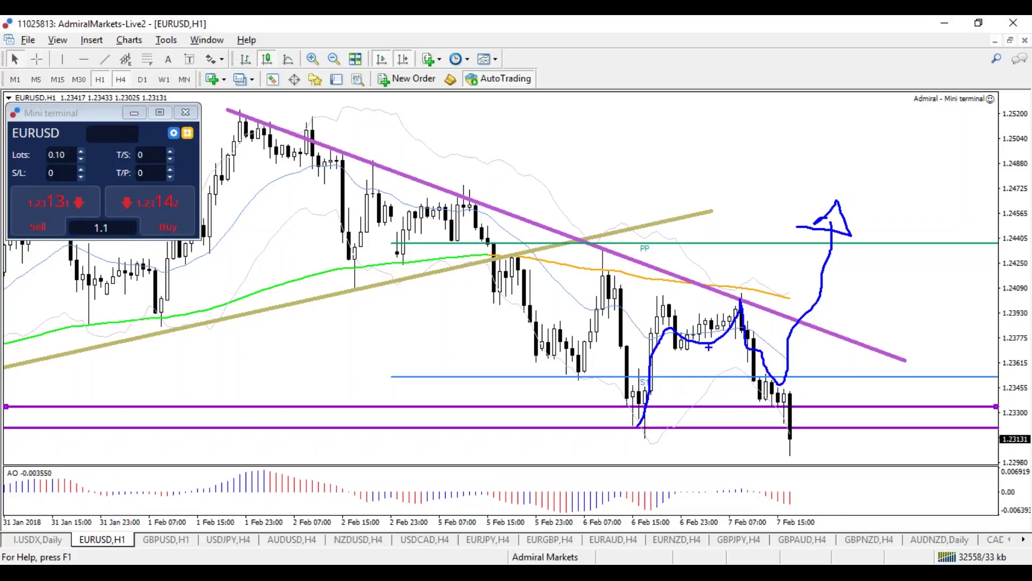
{"action": "key", "text": "Escape"}
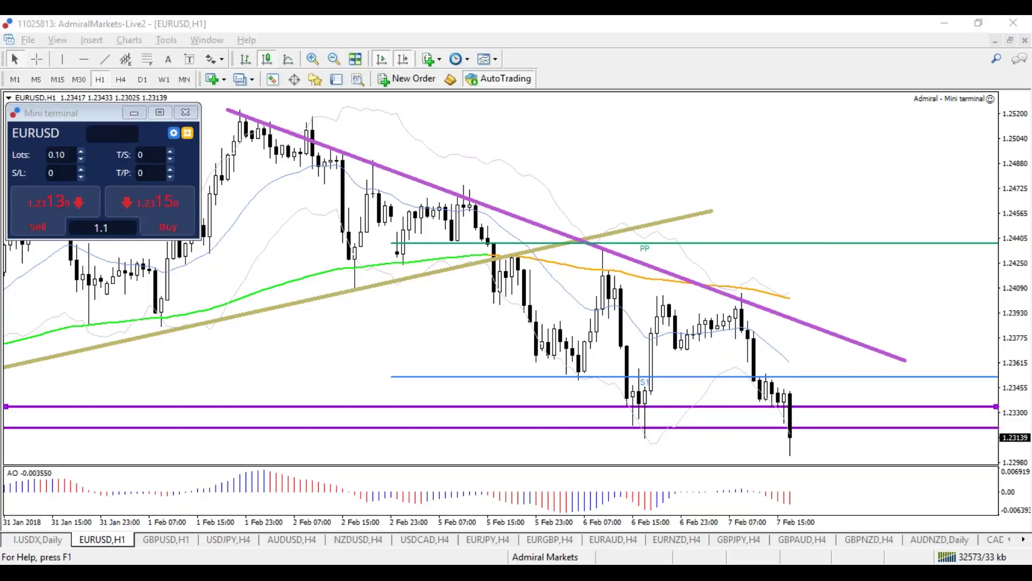
Step: Return EURUSD to the H4 timeframe, sketch a red downward wave and a blue arrow above the purple trendline, and clear them
{"action": "left_click", "coordinate": [119, 80]}
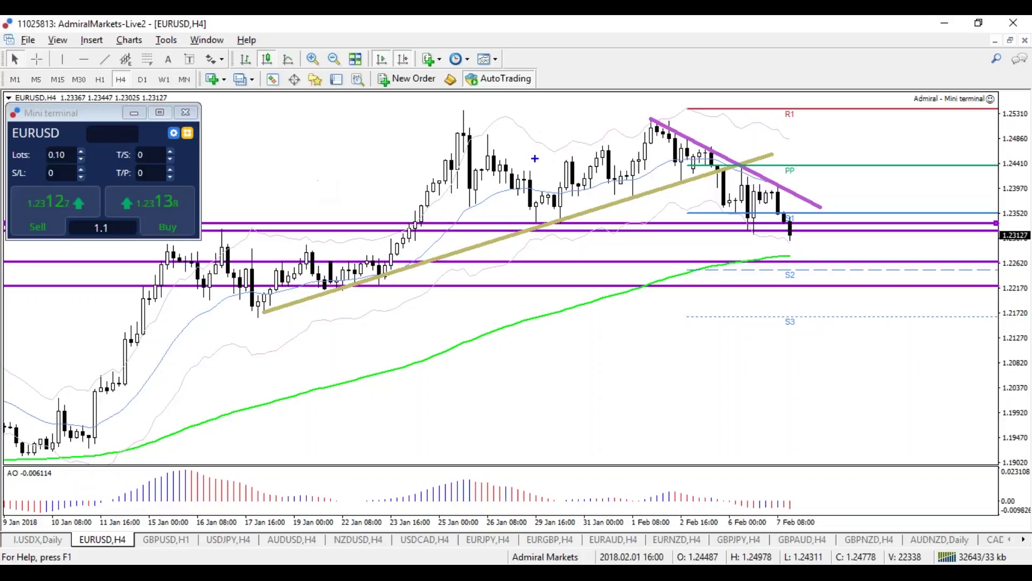
{"action": "mouse_move", "coordinate": [471, 121]}
{"action": "left_mouse_down"}
{"action": "mouse_move", "coordinate": [539, 207]}
{"action": "mouse_move", "coordinate": [623, 152]}
{"action": "mouse_move", "coordinate": [774, 228]}
{"action": "mouse_move", "coordinate": [750, 226]}
{"action": "left_mouse_up"}
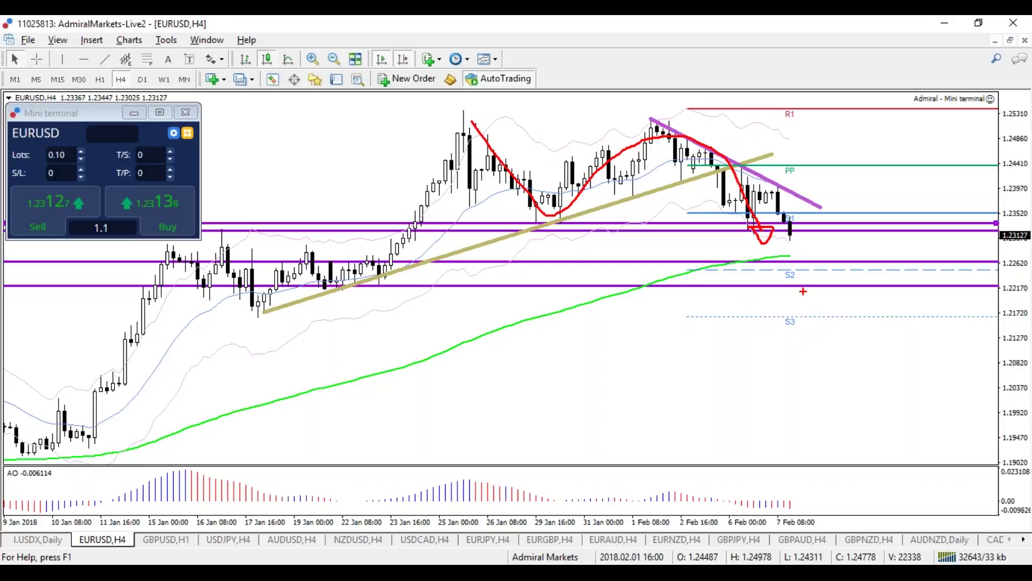
{"action": "key", "text": "b"}
{"action": "mouse_move", "coordinate": [782, 183]}
{"action": "left_mouse_down"}
{"action": "mouse_move", "coordinate": [813, 166]}
{"action": "mouse_move", "coordinate": [810, 143]}
{"action": "mouse_move", "coordinate": [808, 155]}
{"action": "left_mouse_up"}
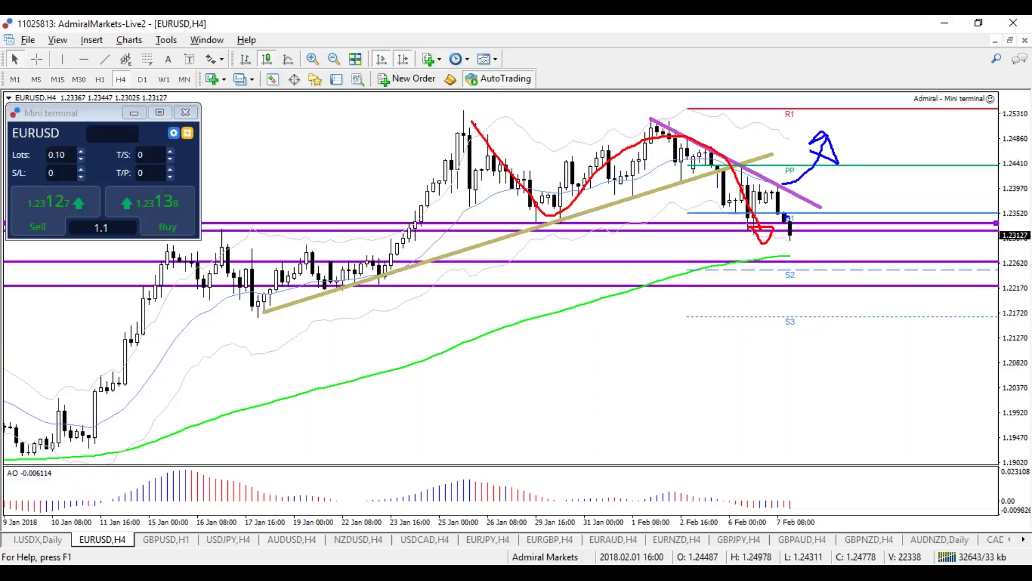
{"action": "key", "text": "e"}
Step: Sketch a red zigzag from the late January swing down to the green moving average, and clear it
{"action": "key", "text": "r"}
{"action": "mouse_move", "coordinate": [500, 154]}
{"action": "left_mouse_down"}
{"action": "mouse_move", "coordinate": [521, 188]}
{"action": "mouse_move", "coordinate": [770, 252]}
{"action": "left_mouse_up"}
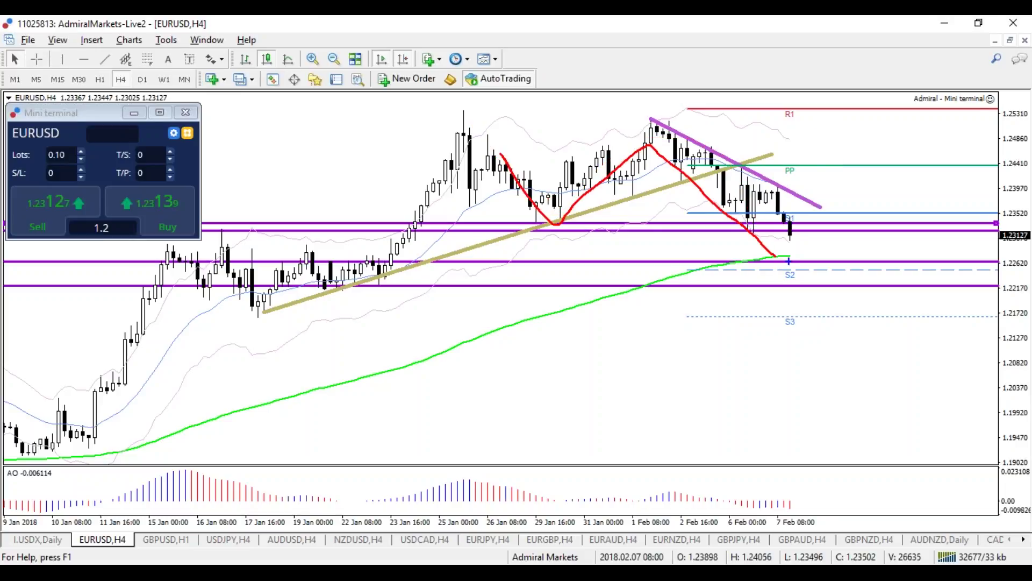
{"action": "key", "text": "e"}
Step: Circle the S2 support zone in blue, sketch an upward bounce arrow from it to above S1, and clear the annotations
{"action": "mouse_move", "coordinate": [806, 269]}
{"action": "left_mouse_down"}
{"action": "mouse_move", "coordinate": [777, 257]}
{"action": "mouse_move", "coordinate": [804, 281]}
{"action": "mouse_move", "coordinate": [808, 263]}
{"action": "left_mouse_up"}
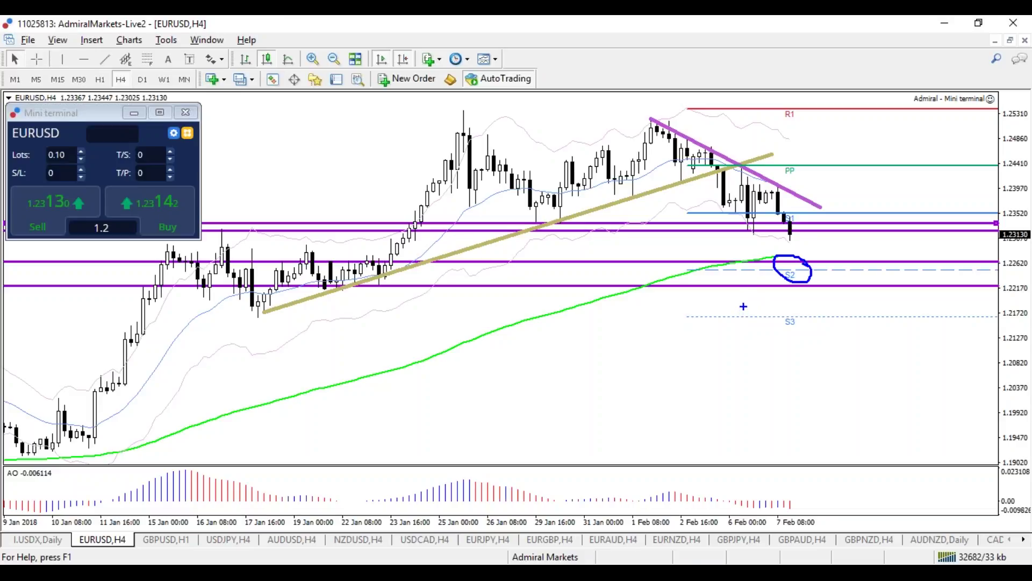
{"action": "left_click_drag", "start_coordinate": [811, 274], "coordinate": [868, 189]}
{"action": "mouse_move", "coordinate": [850, 205]}
{"action": "left_mouse_down"}
{"action": "mouse_move", "coordinate": [872, 198]}
{"action": "mouse_move", "coordinate": [836, 204]}
{"action": "left_mouse_up"}
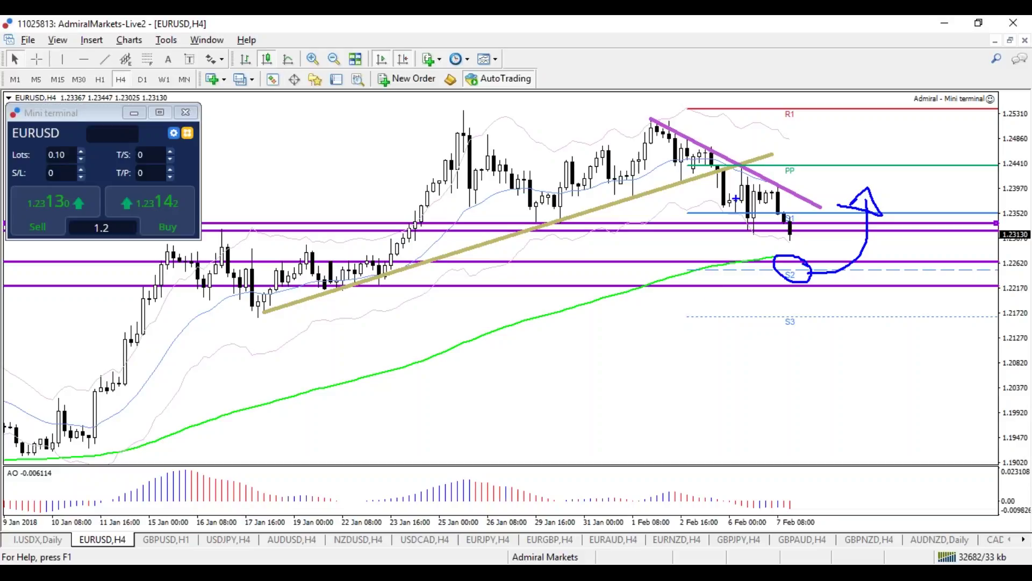
{"action": "key", "text": "Escape"}
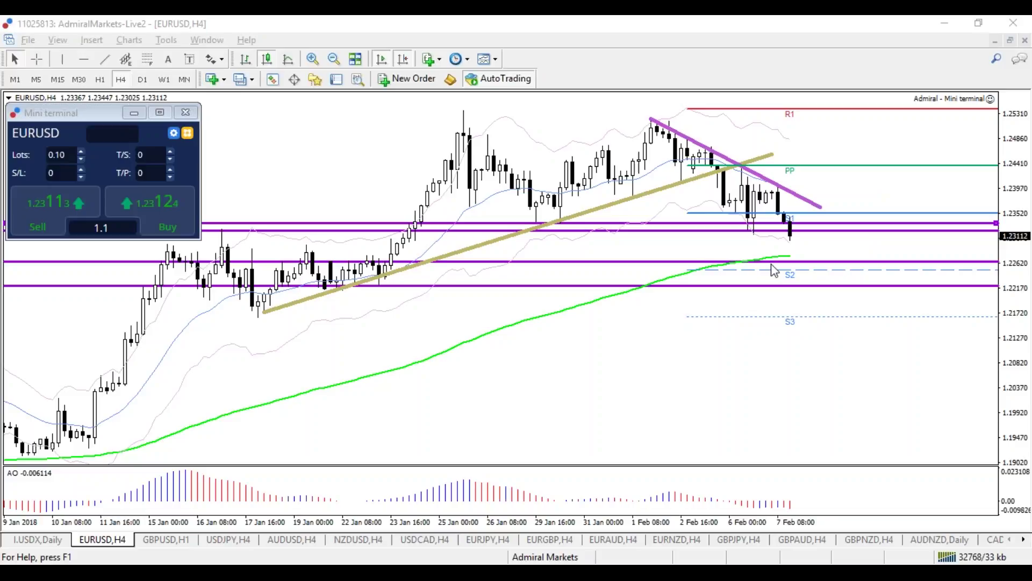
Step: Sketch upward price paths from the latest candle towards and beyond the purple trendline, clearing each drawing
{"action": "mouse_move", "coordinate": [795, 241]}
{"action": "left_mouse_down"}
{"action": "mouse_move", "coordinate": [808, 263]}
{"action": "mouse_move", "coordinate": [819, 217]}
{"action": "mouse_move", "coordinate": [834, 220]}
{"action": "mouse_move", "coordinate": [843, 161]}
{"action": "mouse_move", "coordinate": [842, 170]}
{"action": "left_mouse_up"}
{"action": "key", "text": "e"}
{"action": "mouse_move", "coordinate": [821, 206]}
{"action": "left_mouse_down"}
{"action": "mouse_move", "coordinate": [809, 215]}
{"action": "mouse_move", "coordinate": [834, 221]}
{"action": "mouse_move", "coordinate": [821, 206]}
{"action": "mouse_move", "coordinate": [854, 179]}
{"action": "mouse_move", "coordinate": [882, 203]}
{"action": "left_mouse_up"}
{"action": "key", "text": "e"}
Step: Circle S1, sketch a red drop followed by a blue rally and pullback breakout, circle the breakout in green, and clear everything
{"action": "key", "text": "plus"}
{"action": "mouse_move", "coordinate": [799, 359]}
{"action": "left_mouse_down"}
{"action": "mouse_move", "coordinate": [759, 370]}
{"action": "mouse_move", "coordinate": [803, 361]}
{"action": "mouse_move", "coordinate": [758, 352]}
{"action": "mouse_move", "coordinate": [802, 363]}
{"action": "left_mouse_up"}
{"action": "mouse_move", "coordinate": [785, 424]}
{"action": "left_mouse_down"}
{"action": "mouse_move", "coordinate": [809, 497]}
{"action": "mouse_move", "coordinate": [847, 353]}
{"action": "mouse_move", "coordinate": [908, 413]}
{"action": "mouse_move", "coordinate": [917, 265]}
{"action": "mouse_move", "coordinate": [941, 293]}
{"action": "left_mouse_up"}
{"action": "key", "text": "b"}
{"action": "mouse_move", "coordinate": [862, 258]}
{"action": "left_mouse_down"}
{"action": "mouse_move", "coordinate": [913, 282]}
{"action": "mouse_move", "coordinate": [860, 277]}
{"action": "mouse_move", "coordinate": [905, 376]}
{"action": "mouse_move", "coordinate": [964, 275]}
{"action": "mouse_move", "coordinate": [947, 268]}
{"action": "left_mouse_up"}
{"action": "key", "text": "g"}
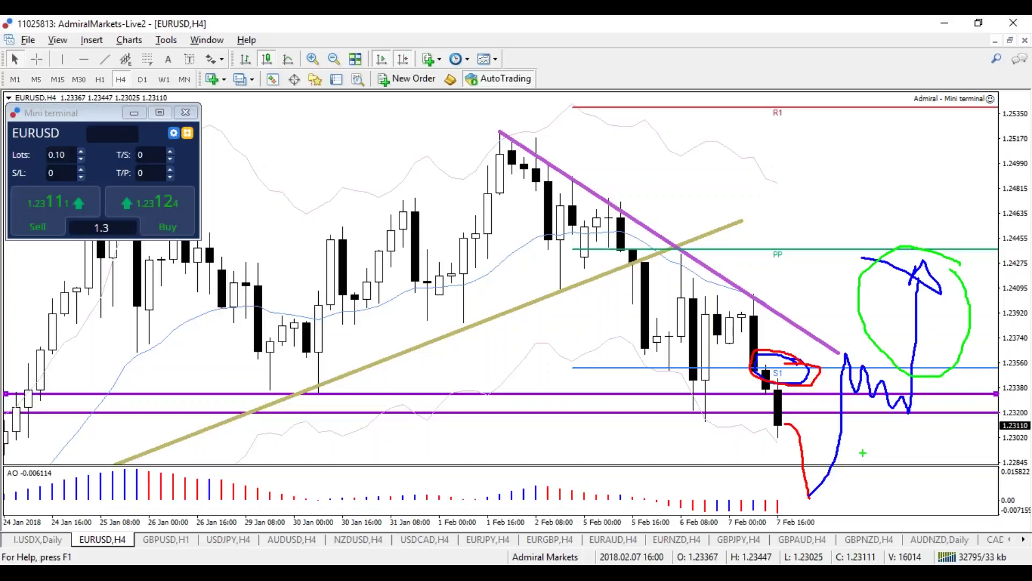
{"action": "key", "text": "e"}
Step: Circle the 7 Feb highs beneath the purple trendline in green, and clear the circle
{"action": "mouse_move", "coordinate": [780, 278]}
{"action": "left_mouse_down"}
{"action": "mouse_move", "coordinate": [707, 299]}
{"action": "mouse_move", "coordinate": [742, 268]}
{"action": "left_mouse_up"}
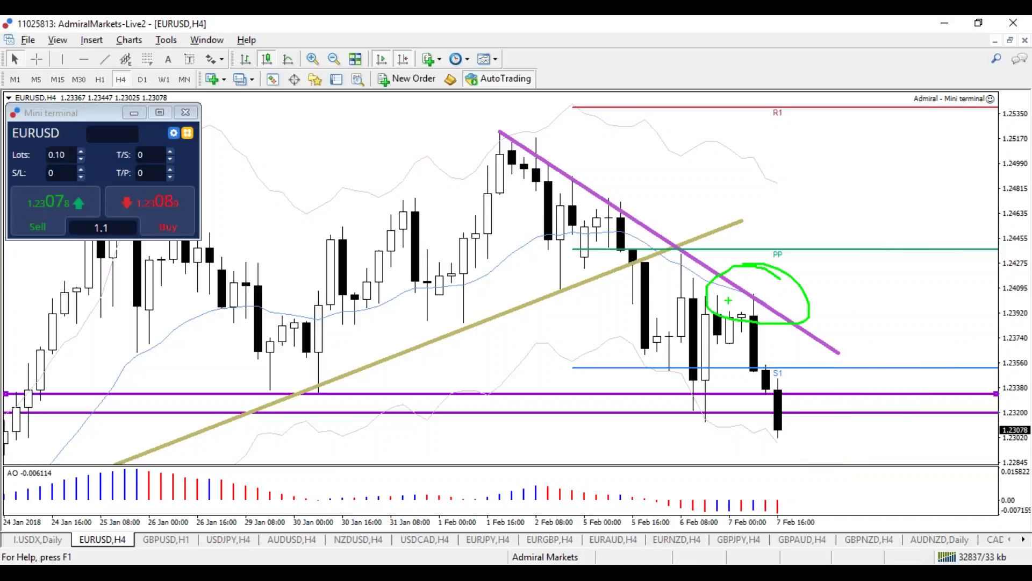
{"action": "key", "text": "e"}
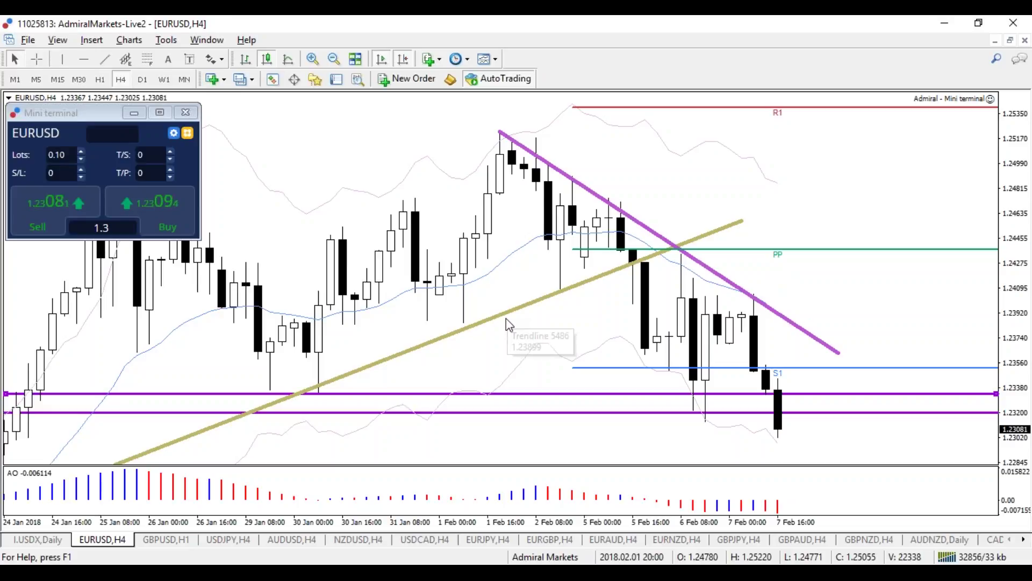
Step: Switch EURUSD to the H1 timeframe, circle the 7 Feb rejection at the purple trendline in red, and clear the circle
{"action": "key", "text": "minus"}
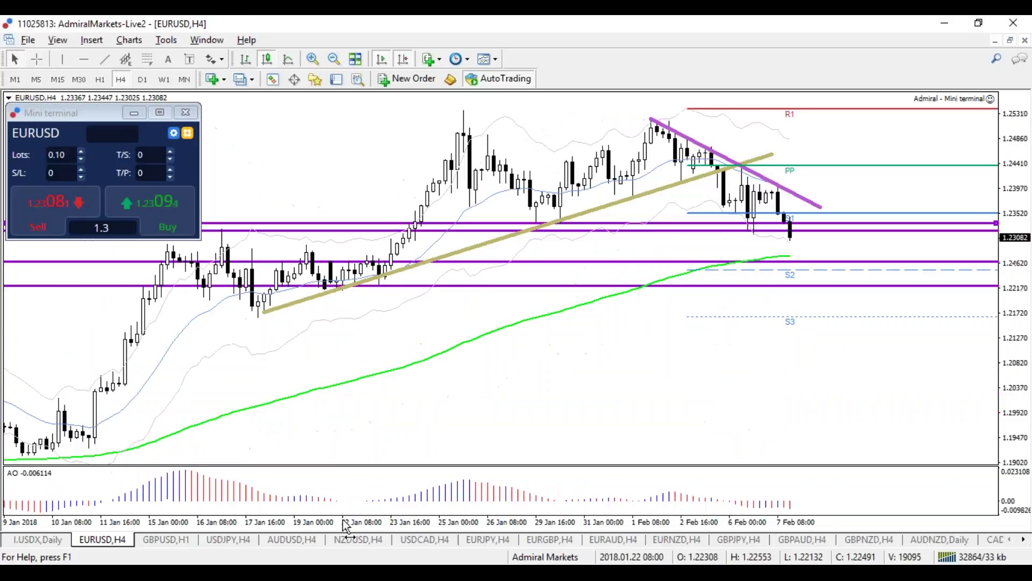
{"action": "key", "text": "plus"}
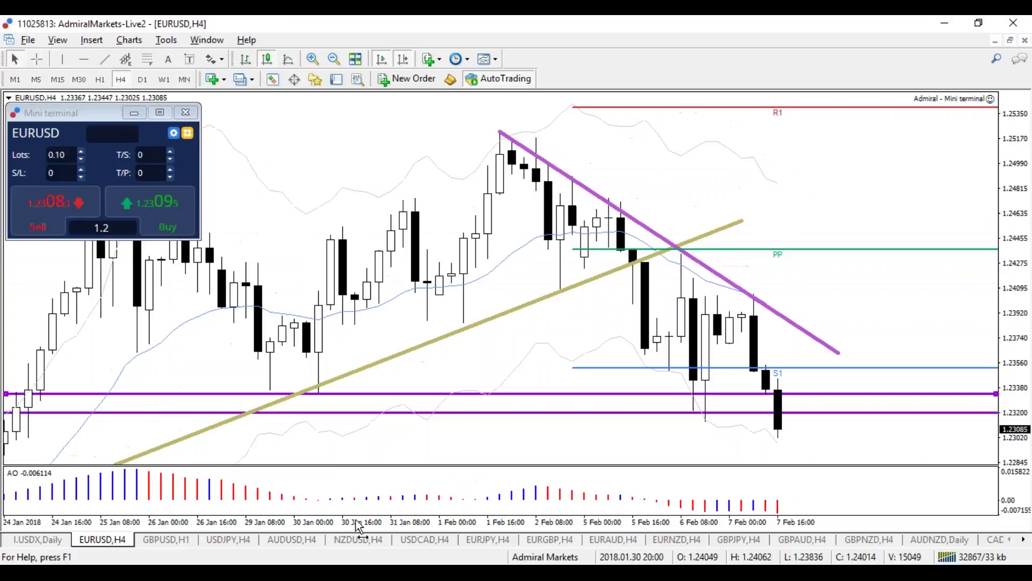
{"action": "left_click", "coordinate": [100, 79]}
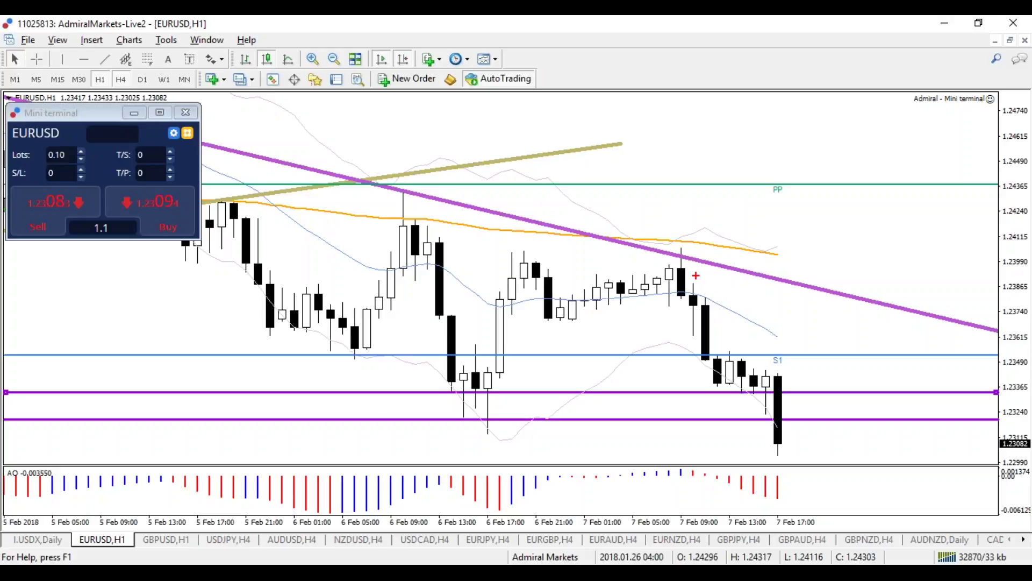
{"action": "mouse_move", "coordinate": [696, 252]}
{"action": "left_mouse_down"}
{"action": "mouse_move", "coordinate": [667, 246]}
{"action": "mouse_move", "coordinate": [660, 275]}
{"action": "left_mouse_up"}
{"action": "mouse_move", "coordinate": [697, 252]}
{"action": "left_mouse_down"}
{"action": "mouse_move", "coordinate": [683, 243]}
{"action": "mouse_move", "coordinate": [681, 294]}
{"action": "mouse_move", "coordinate": [696, 253]}
{"action": "mouse_move", "coordinate": [685, 251]}
{"action": "left_mouse_up"}
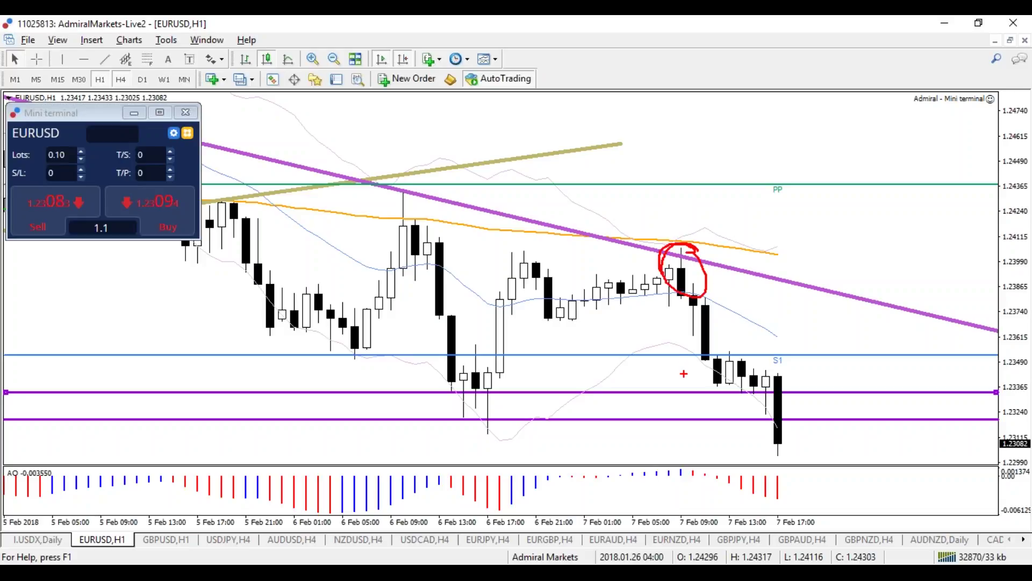
{"action": "key", "text": "Escape"}
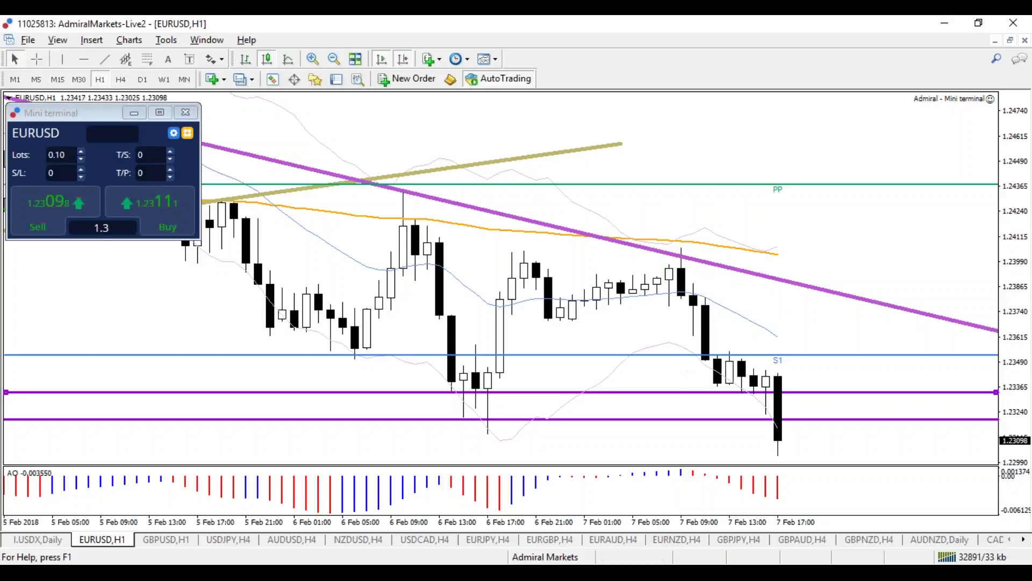
Step: Draw a rising trendline under the H1 consolidation lows from late 6 Feb to 7 Feb
{"action": "left_click", "coordinate": [105, 59]}
{"action": "mouse_move", "coordinate": [561, 321]}
{"action": "left_mouse_down"}
{"action": "mouse_move", "coordinate": [730, 292]}
{"action": "mouse_move", "coordinate": [682, 290]}
{"action": "mouse_move", "coordinate": [706, 317]}
{"action": "mouse_move", "coordinate": [703, 282]}
{"action": "left_mouse_up"}
{"action": "mouse_move", "coordinate": [688, 243]}
{"action": "left_mouse_down"}
{"action": "mouse_move", "coordinate": [688, 293]}
{"action": "mouse_move", "coordinate": [675, 233]}
{"action": "left_mouse_up"}
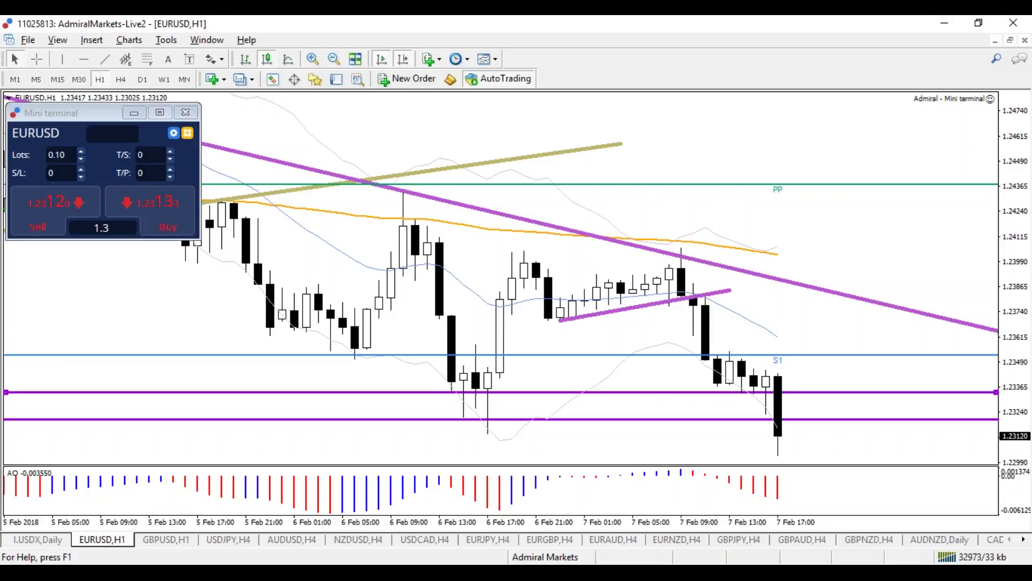
Step: Switch EURUSD through H4 to the Daily timeframe and enlarge the candles to show November 2017 to February 2018
{"action": "key", "text": "minus"}
{"action": "left_click", "coordinate": [121, 79]}
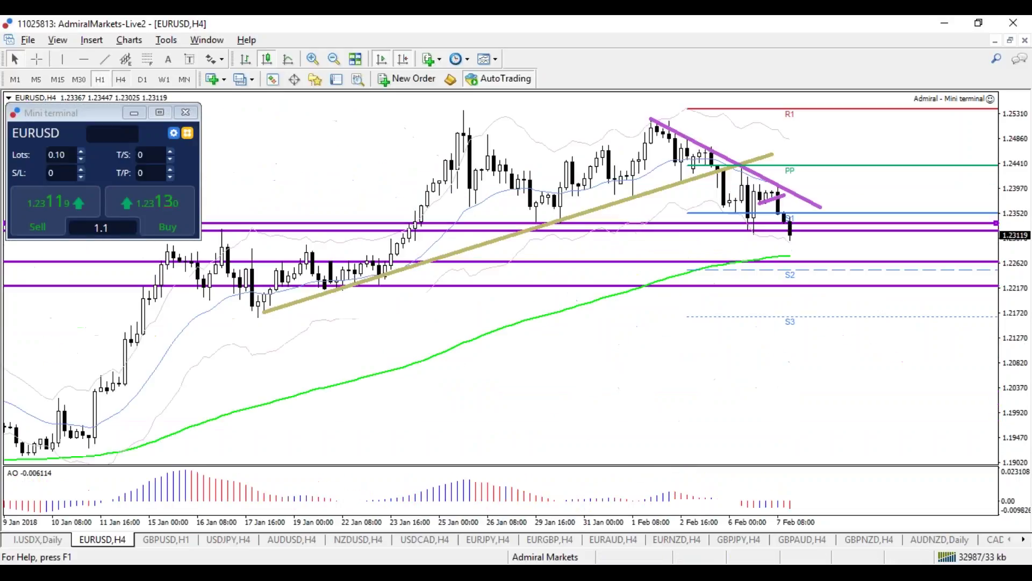
{"action": "left_click", "coordinate": [143, 79]}
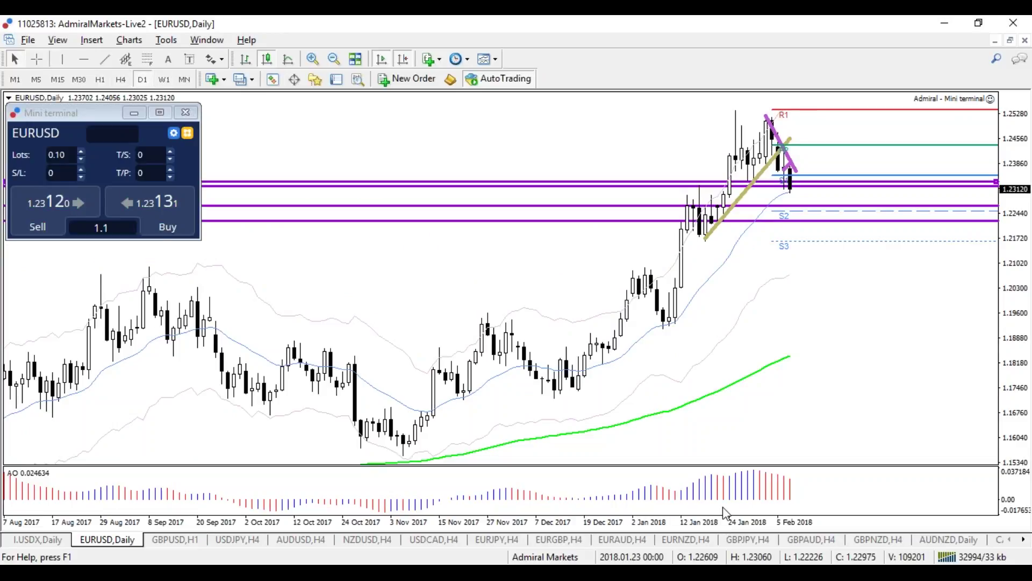
{"action": "key", "text": "plus"}
{"action": "key", "text": "plus"}
{"action": "key", "text": "minus"}
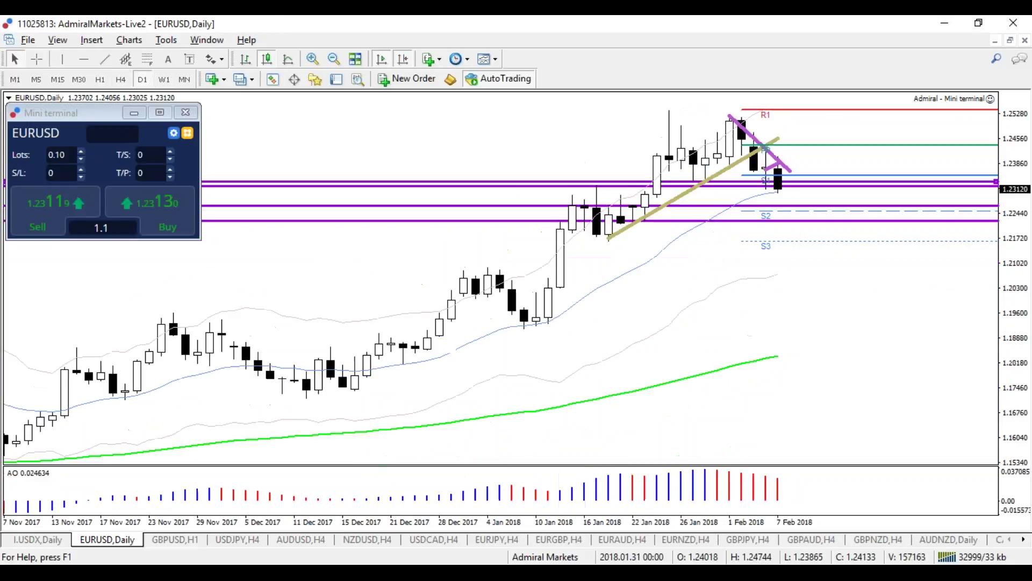
Step: Switch EURUSD to the H4 timeframe and shrink the candles to show 9 January to 7 February 2018
{"action": "left_click", "coordinate": [121, 80]}
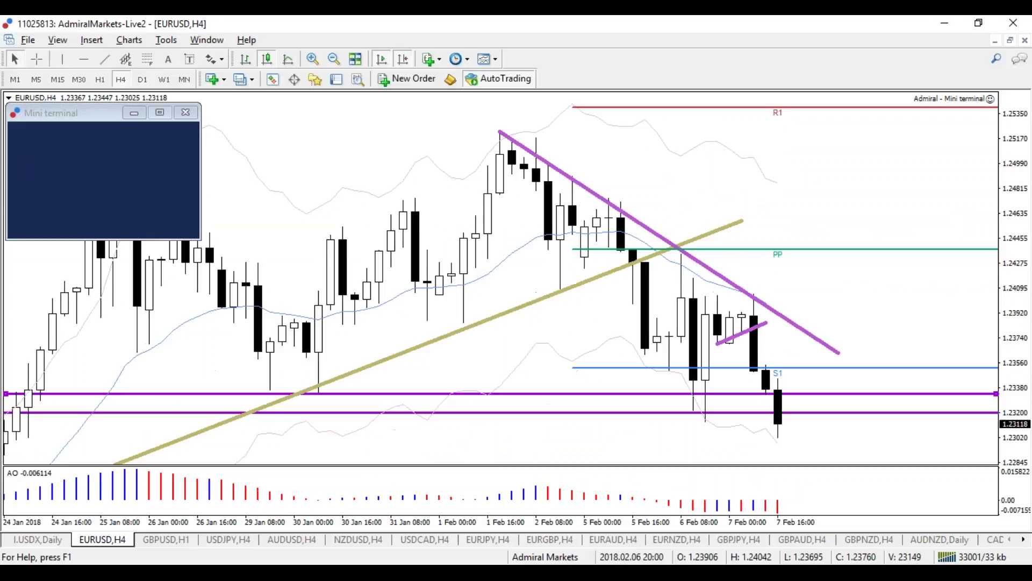
{"action": "key", "text": "minus"}
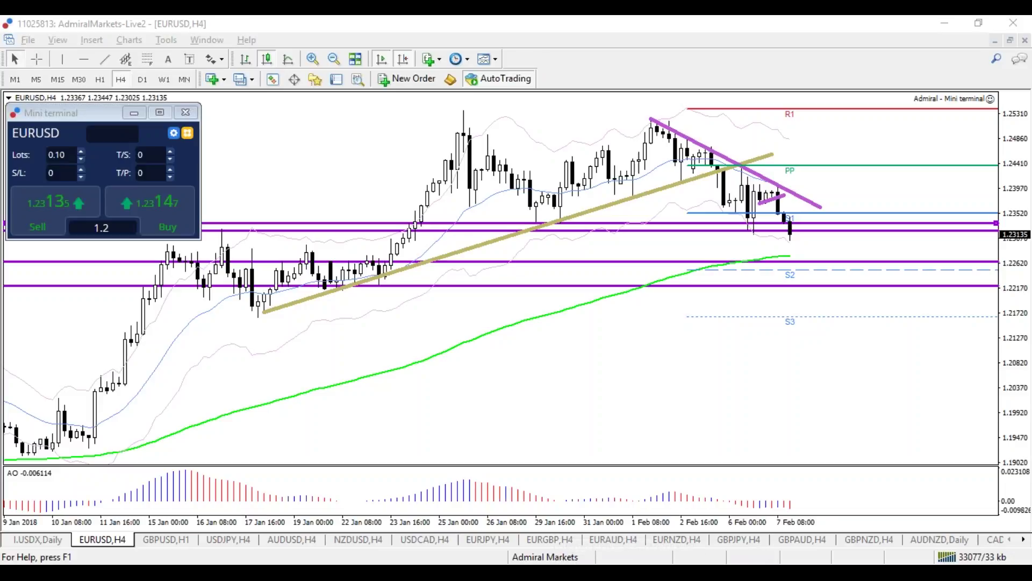
Step: Open a new chart for EURCAD from the FX Minors group
{"action": "left_click", "coordinate": [1025, 540]}
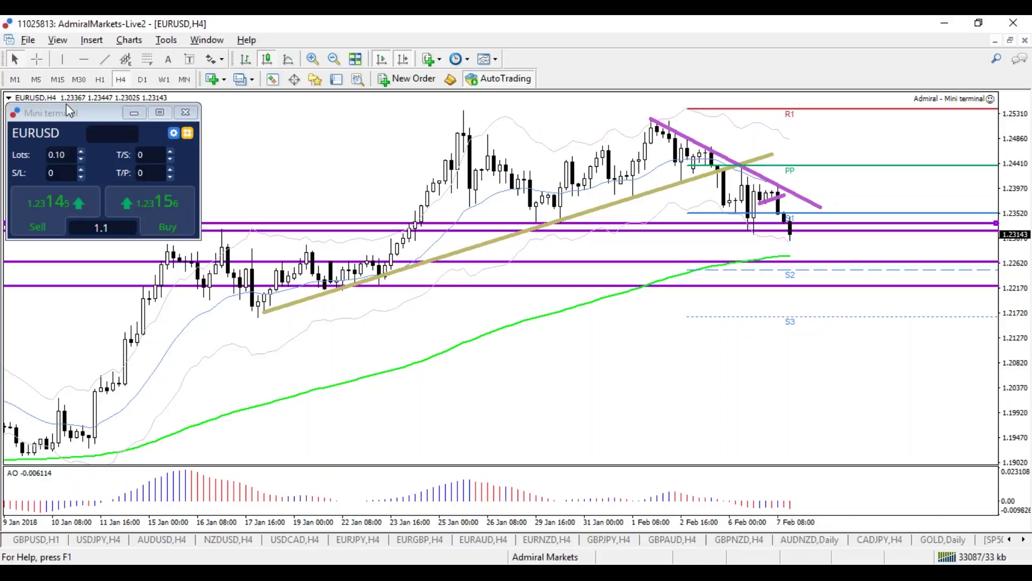
{"action": "left_click", "coordinate": [213, 79]}
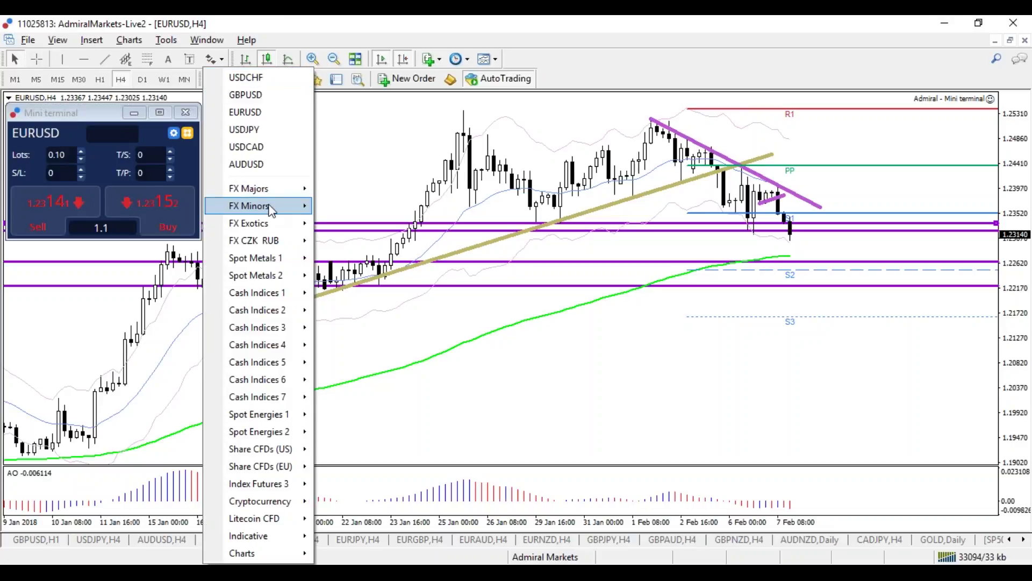
{"action": "mouse_move", "coordinate": [272, 210]}
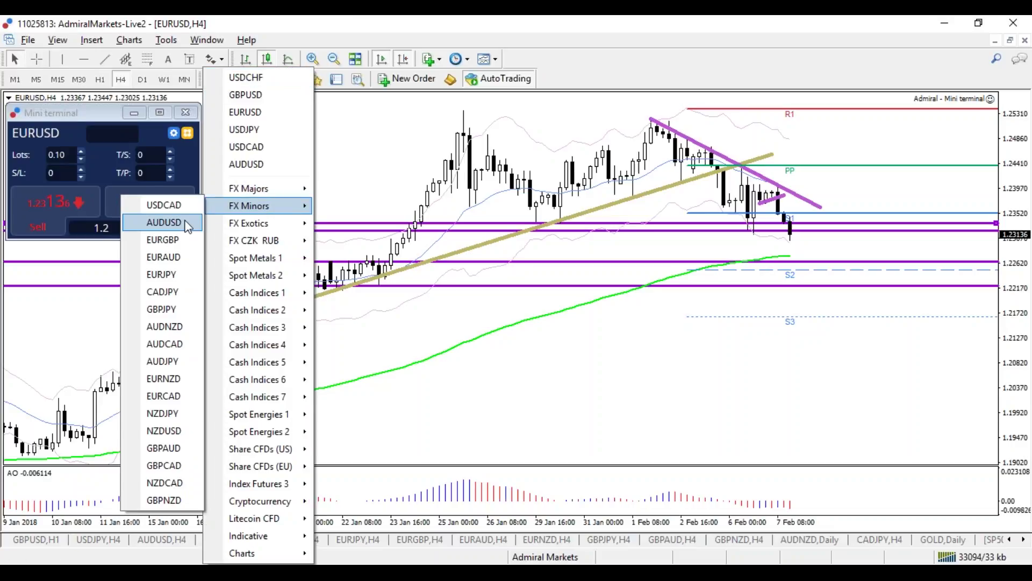
{"action": "left_click", "coordinate": [183, 397]}
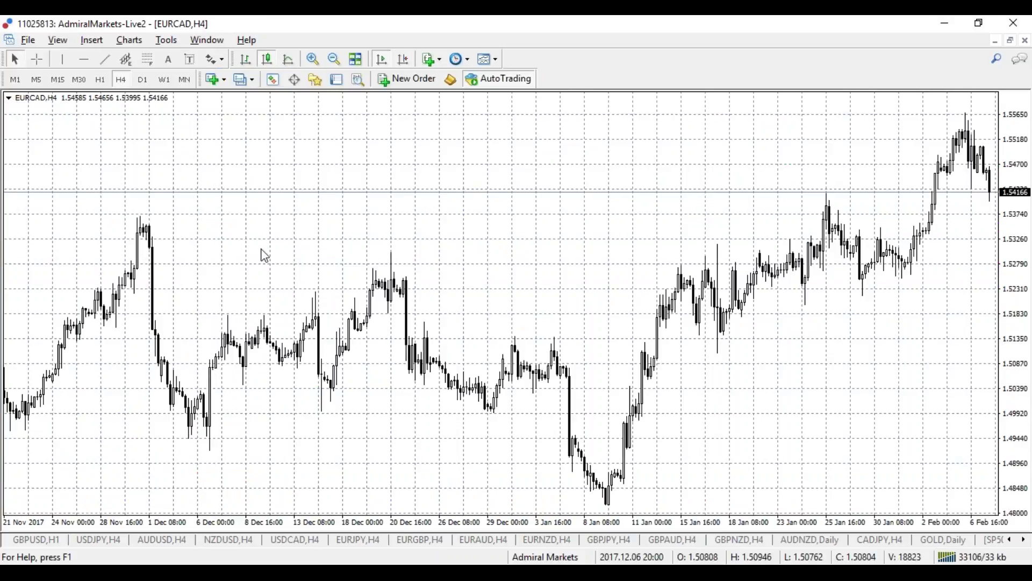
Step: Apply a saved template with the AO and ECS MACD indicators to the EURCAD chart and shift its end away from the price scale
{"action": "right_click", "coordinate": [237, 173]}
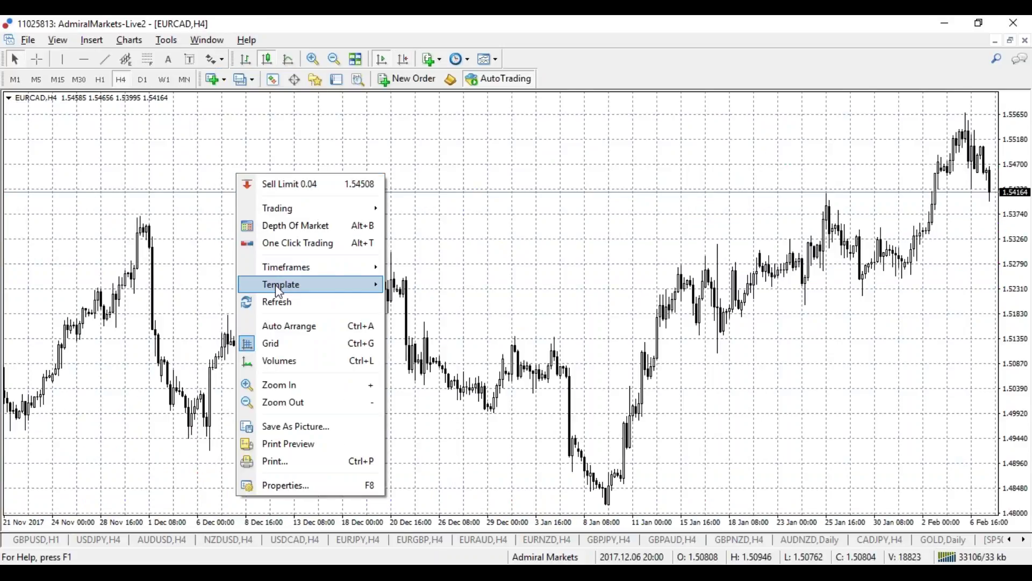
{"action": "mouse_move", "coordinate": [279, 292]}
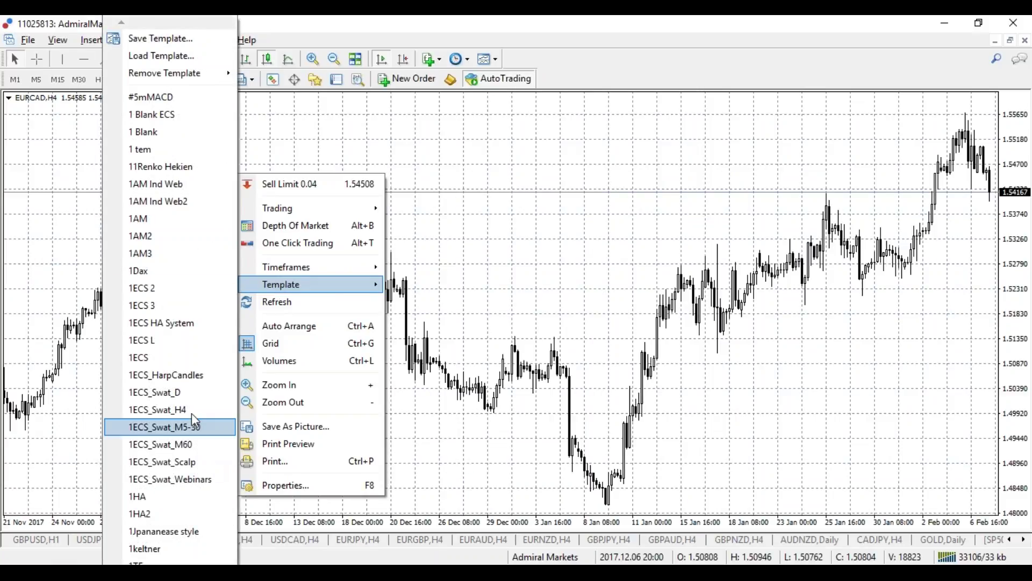
{"action": "left_click", "coordinate": [172, 121]}
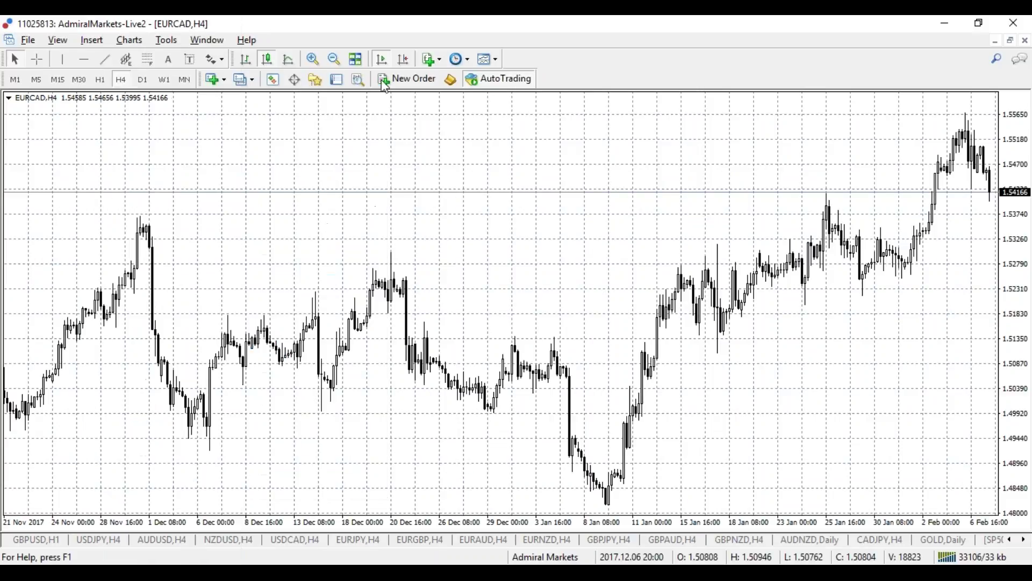
{"action": "left_click", "coordinate": [405, 60]}
Step: Review EURCAD on the Daily, Weekly and Monthly timeframes, and return to Weekly
{"action": "left_click", "coordinate": [143, 79]}
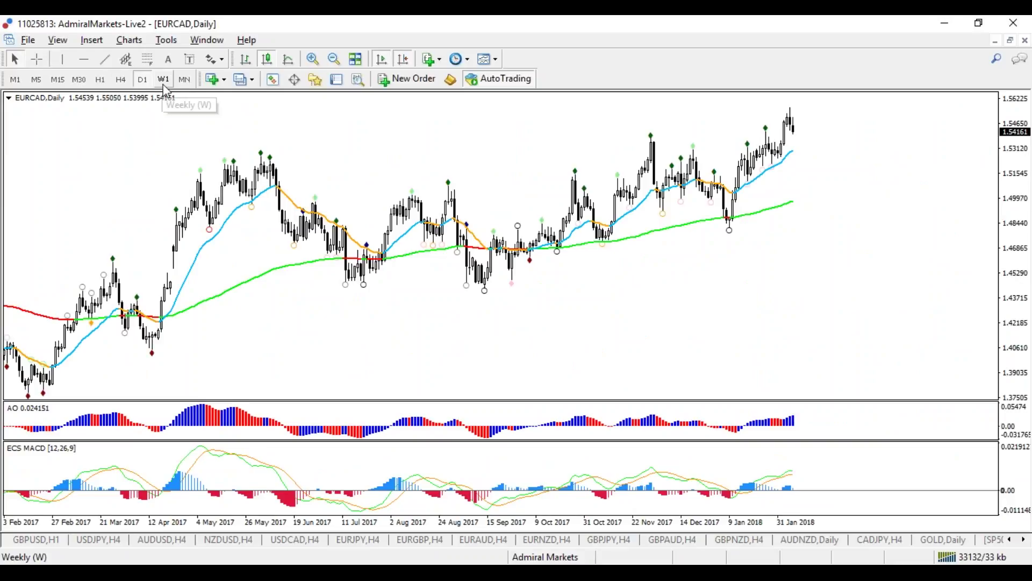
{"action": "left_click", "coordinate": [164, 80]}
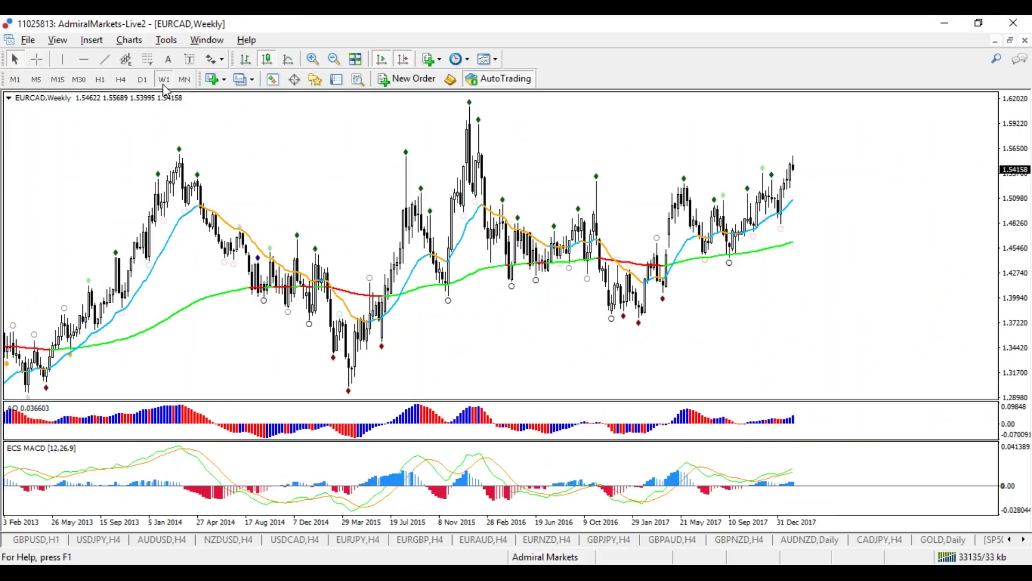
{"action": "left_click", "coordinate": [181, 81]}
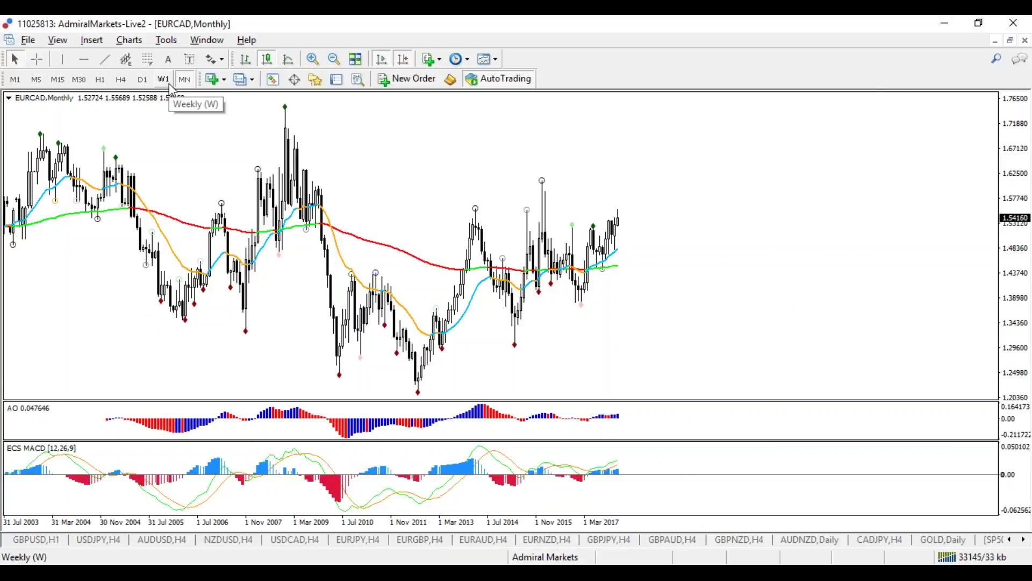
{"action": "left_click", "coordinate": [170, 84]}
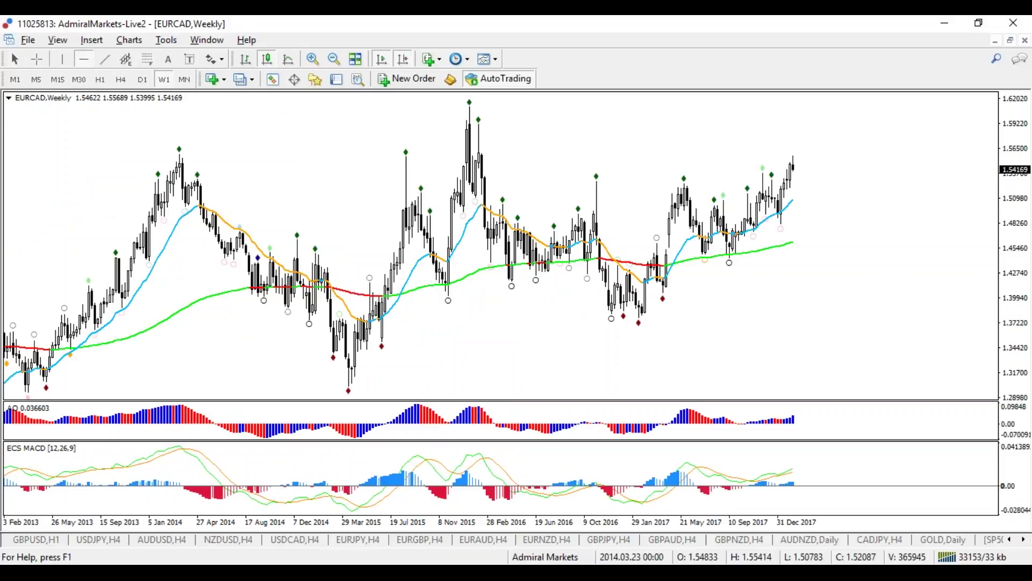
Step: Draw two horizontal lines on the Weekly chart, one at the March 2014 high and one near the late 2016 and mid-2017 highs
{"action": "left_click", "coordinate": [181, 155]}
{"action": "left_click", "coordinate": [84, 59]}
{"action": "left_click", "coordinate": [613, 185]}
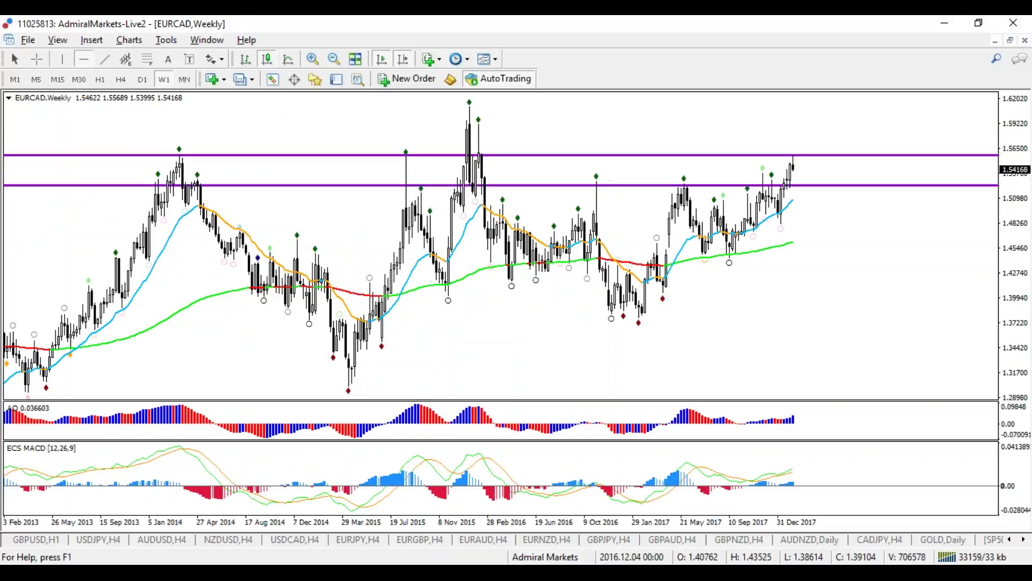
Step: Raise the lower horizontal line slightly to the late 2016 high and add a third line just above it at the late 2017 high
{"action": "left_click", "coordinate": [618, 193]}
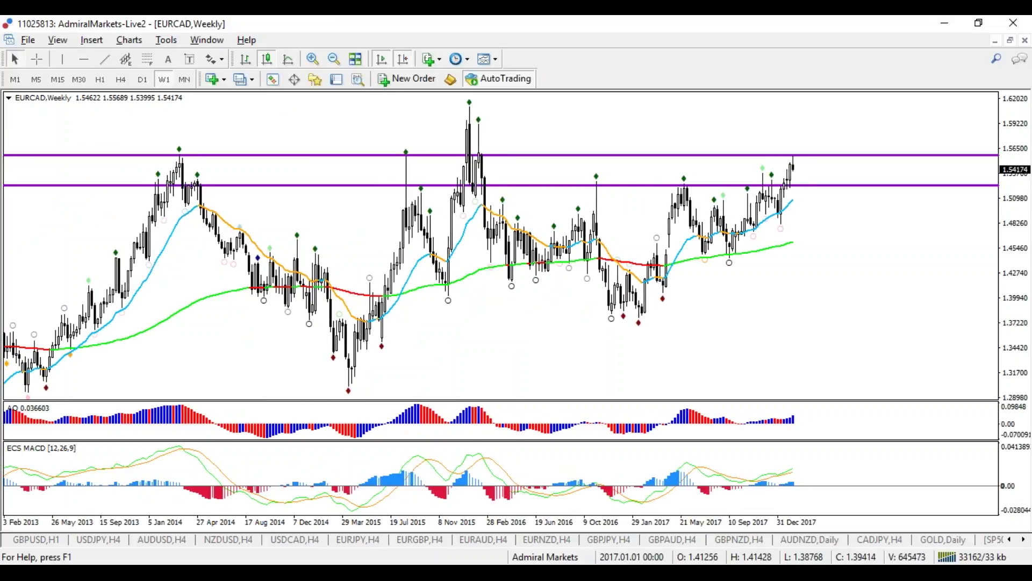
{"action": "double_click", "coordinate": [642, 185]}
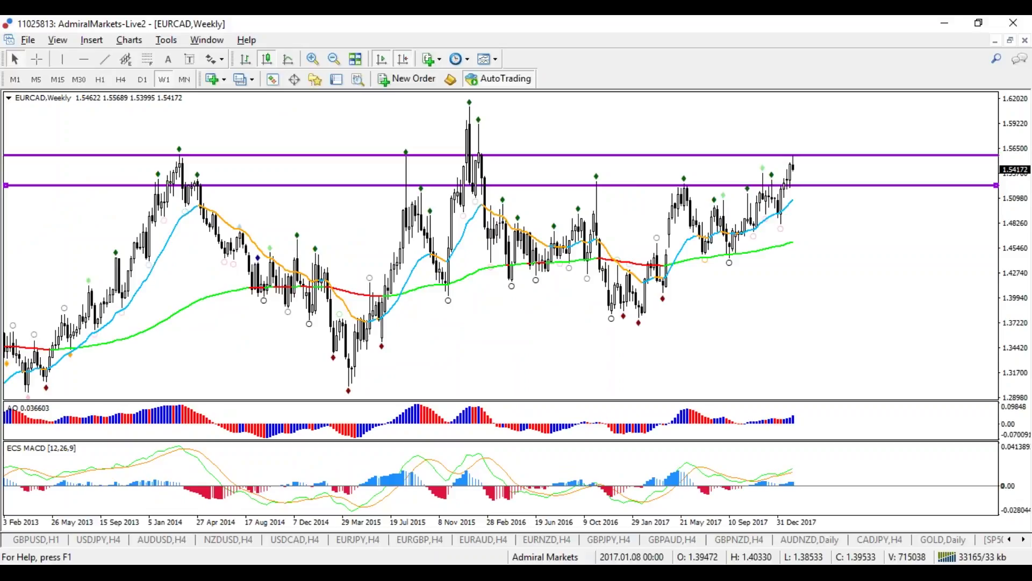
{"action": "left_click_drag", "start_coordinate": [645, 185], "coordinate": [649, 183]}
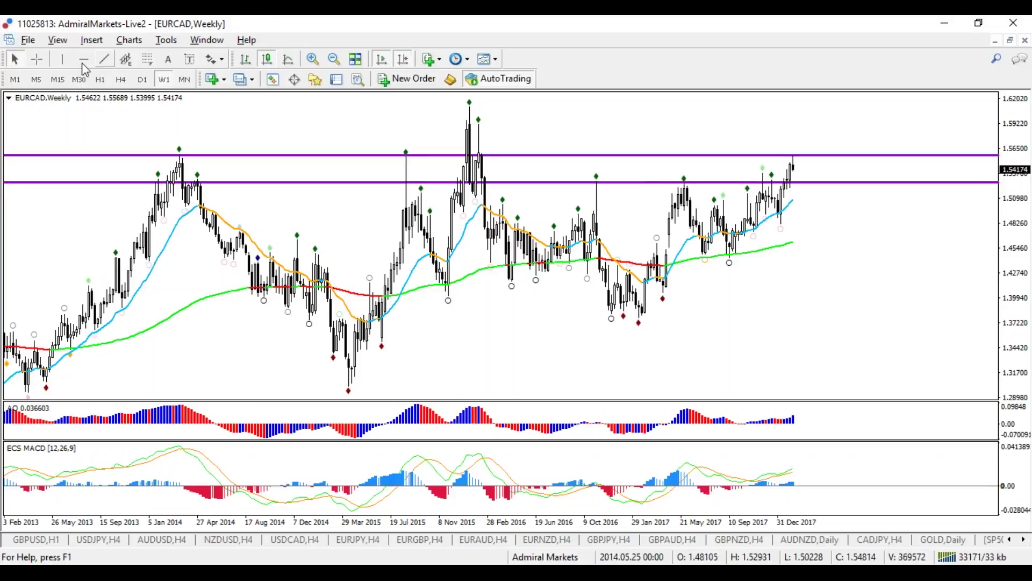
{"action": "left_click", "coordinate": [773, 173]}
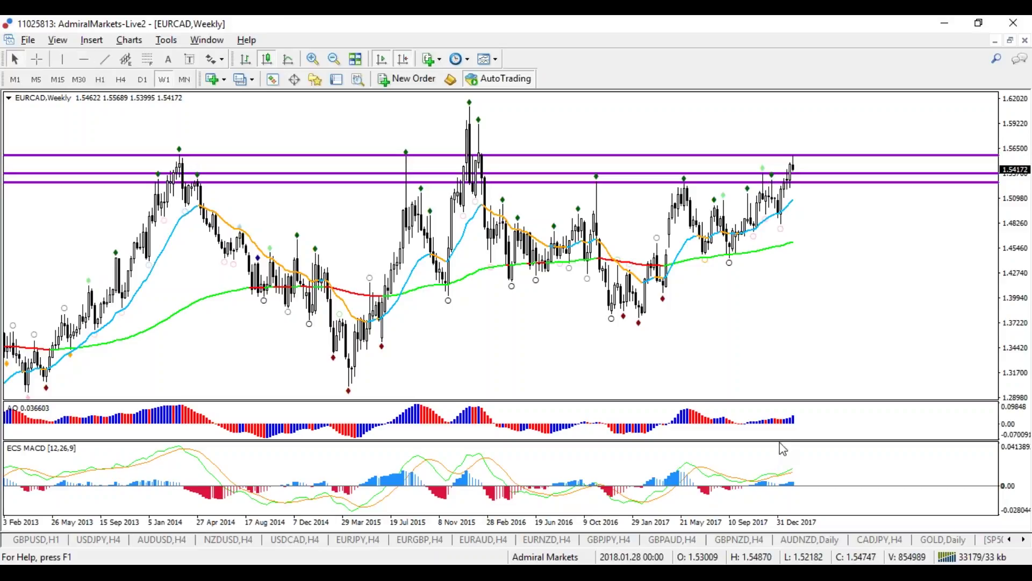
Step: Draw a rising trendline on the Weekly chart from the February 2017 low beneath the September 2017 and January 2018 lows
{"action": "mouse_move", "coordinate": [785, 520]}
{"action": "left_mouse_down"}
{"action": "mouse_move", "coordinate": [817, 520]}
{"action": "mouse_move", "coordinate": [769, 523]}
{"action": "left_mouse_up"}
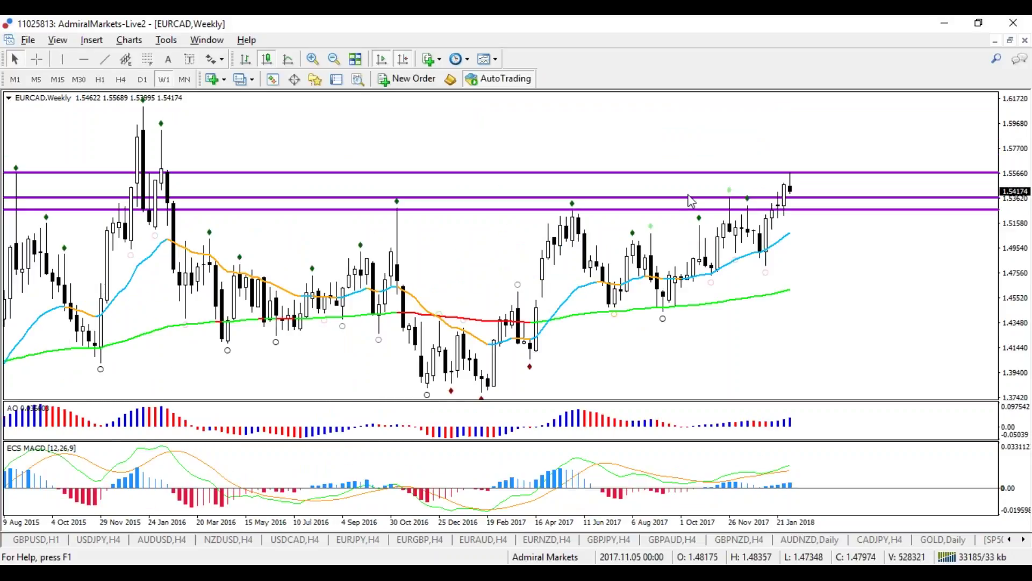
{"action": "left_click", "coordinate": [105, 59]}
{"action": "left_click_drag", "start_coordinate": [481, 397], "coordinate": [917, 195]}
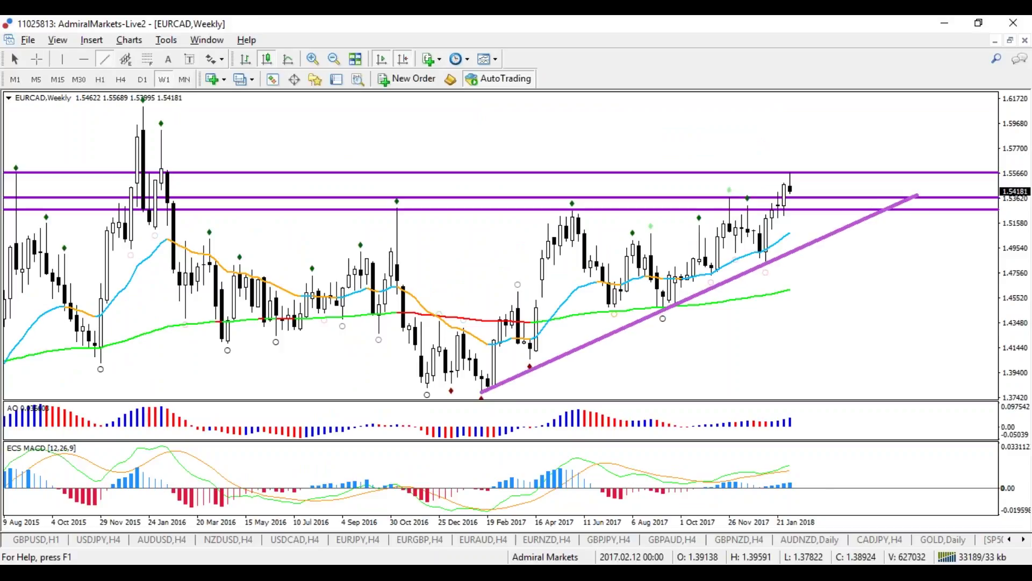
Step: Switch EURCAD to Daily, re-anchor the rising trendline's start at the February 2017 low, and shift the line slightly downward
{"action": "left_click", "coordinate": [142, 80]}
{"action": "left_click_drag", "start_coordinate": [896, 281], "coordinate": [915, 259]}
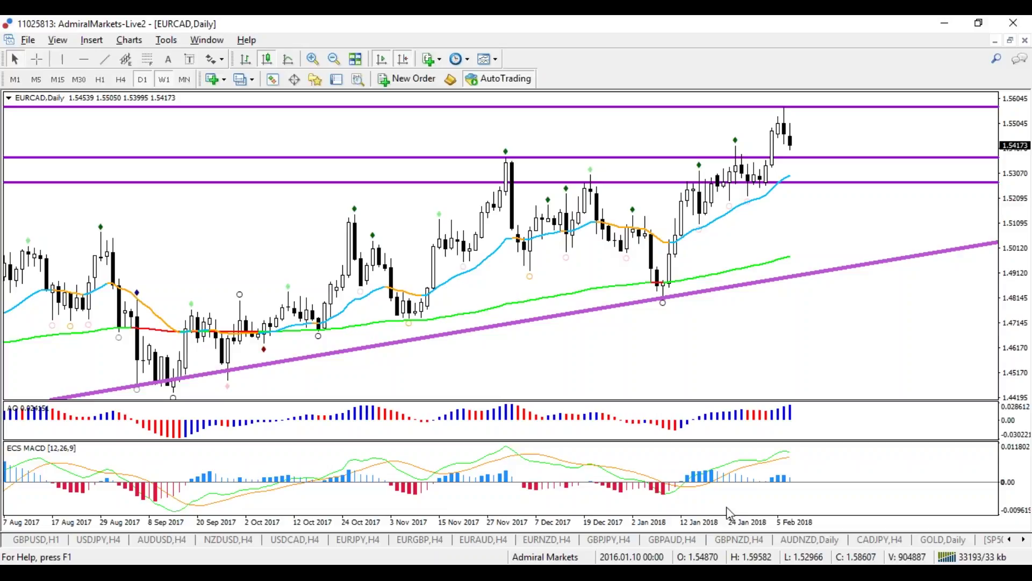
{"action": "key", "text": "minus"}
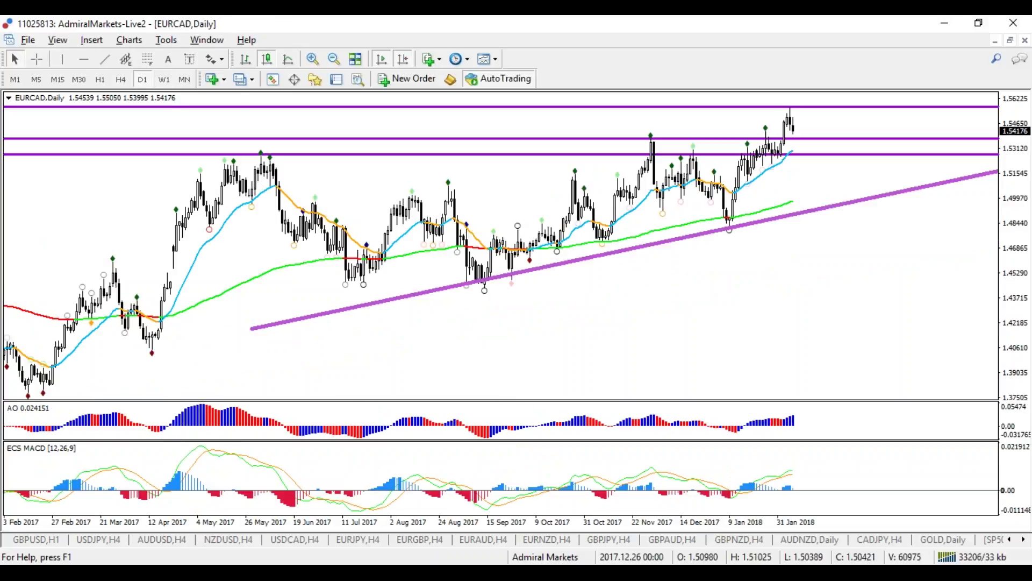
{"action": "left_click_drag", "start_coordinate": [247, 330], "coordinate": [28, 394]}
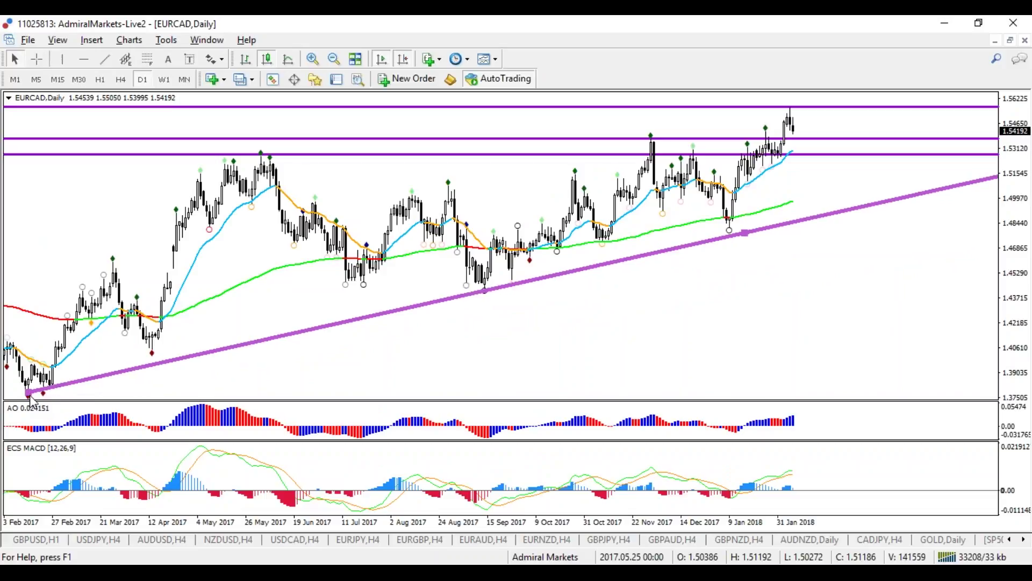
{"action": "double_click", "coordinate": [917, 196]}
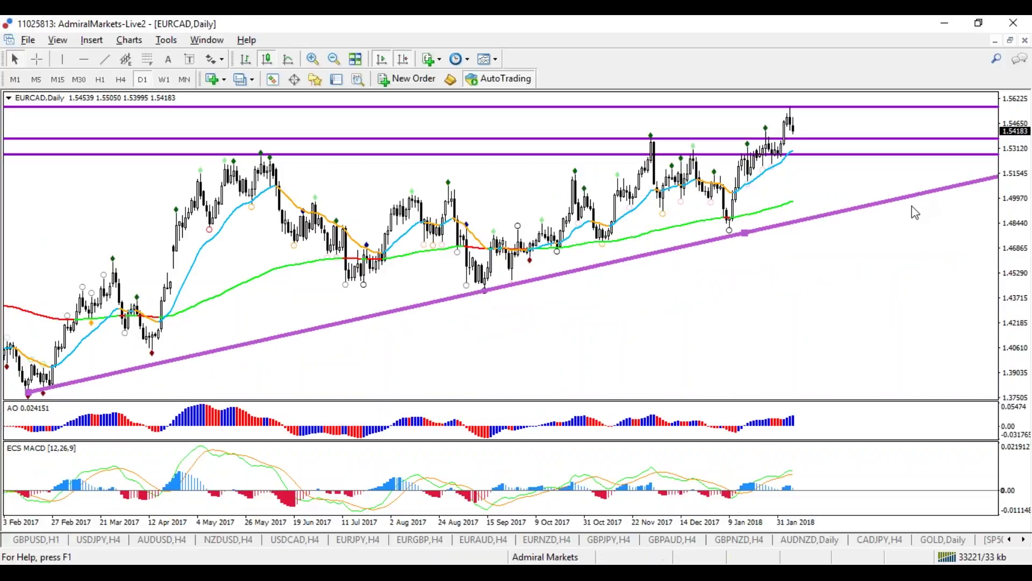
{"action": "left_click_drag", "start_coordinate": [744, 233], "coordinate": [744, 242]}
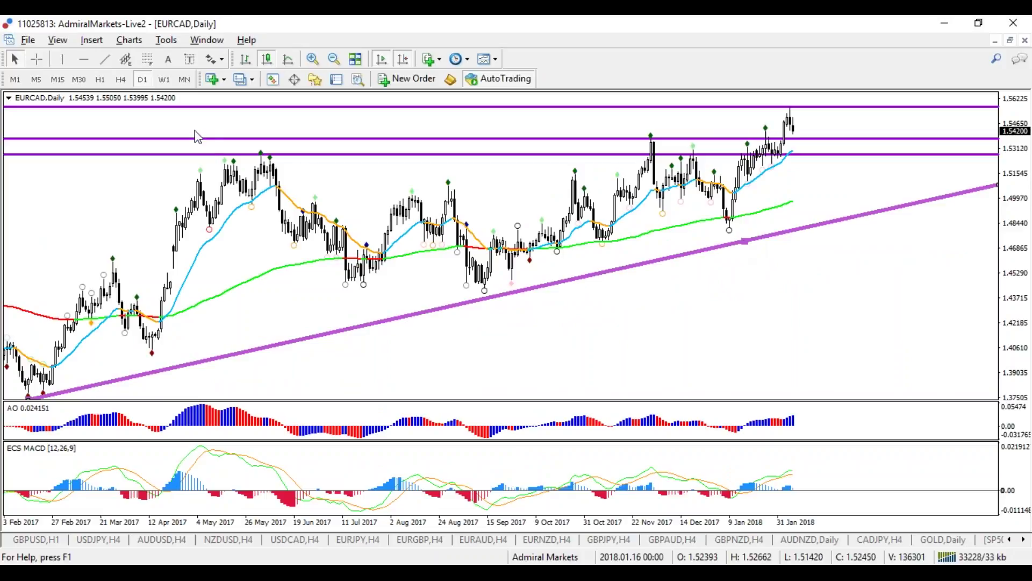
Step: Realign the trendline's end on the Weekly and Daily charts so it follows the September 2017 and January 2018 lows
{"action": "left_click", "coordinate": [164, 79]}
{"action": "left_click_drag", "start_coordinate": [903, 146], "coordinate": [813, 212]}
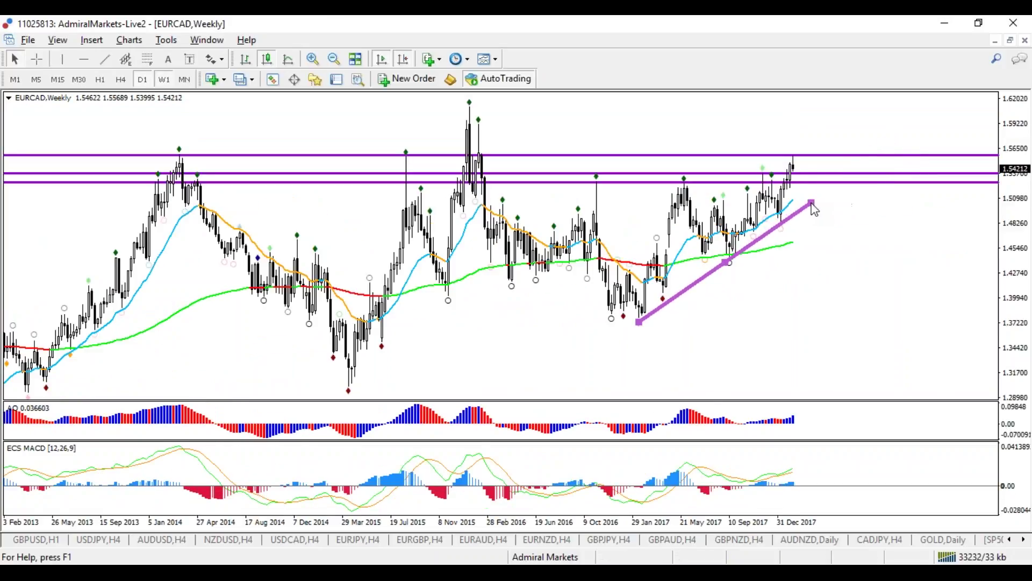
{"action": "left_click", "coordinate": [142, 79]}
{"action": "left_click_drag", "start_coordinate": [907, 191], "coordinate": [882, 190]}
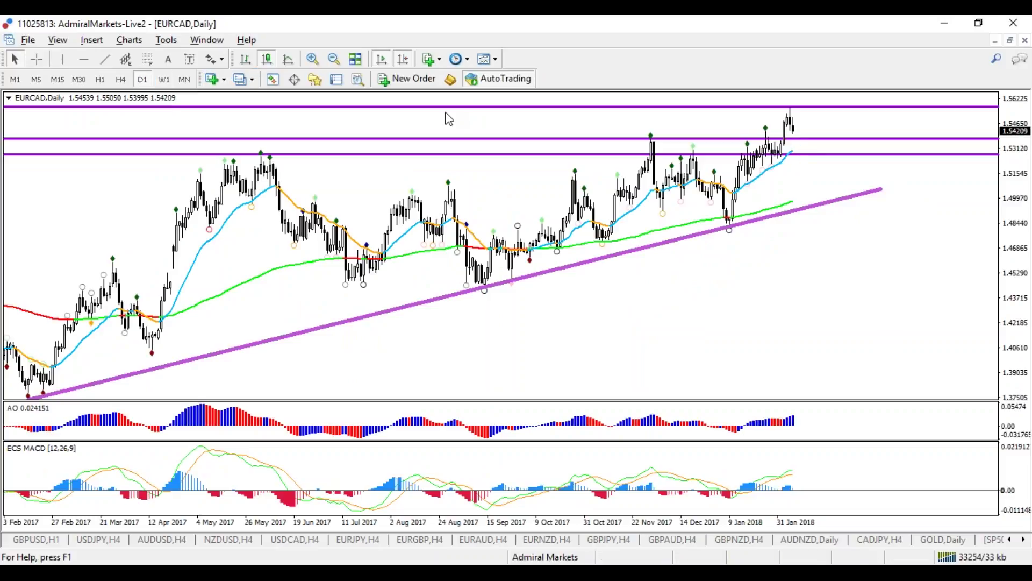
Step: Compare the EURCAD levels and trendline on the Weekly, Daily and H4 timeframes, finishing on H4
{"action": "left_click", "coordinate": [164, 80]}
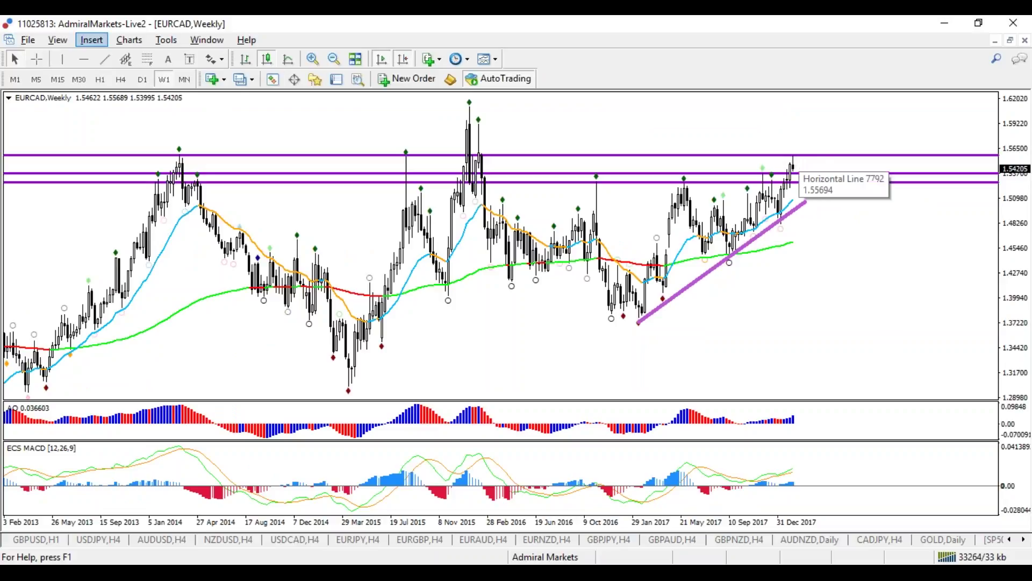
{"action": "type", "text": "D1"}
{"action": "key", "text": "Return"}
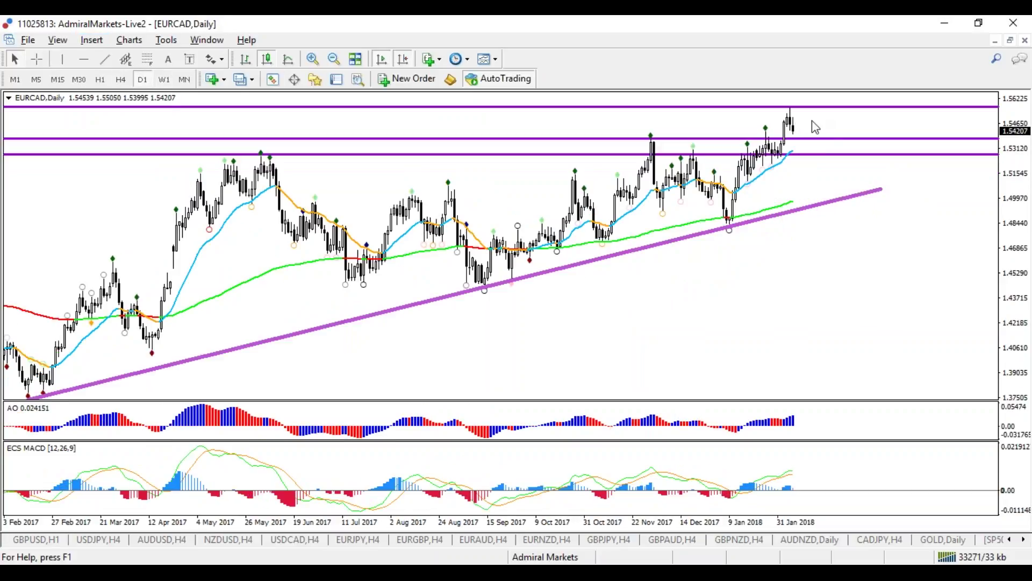
{"action": "type", "text": "H4"}
{"action": "key", "text": "Return"}
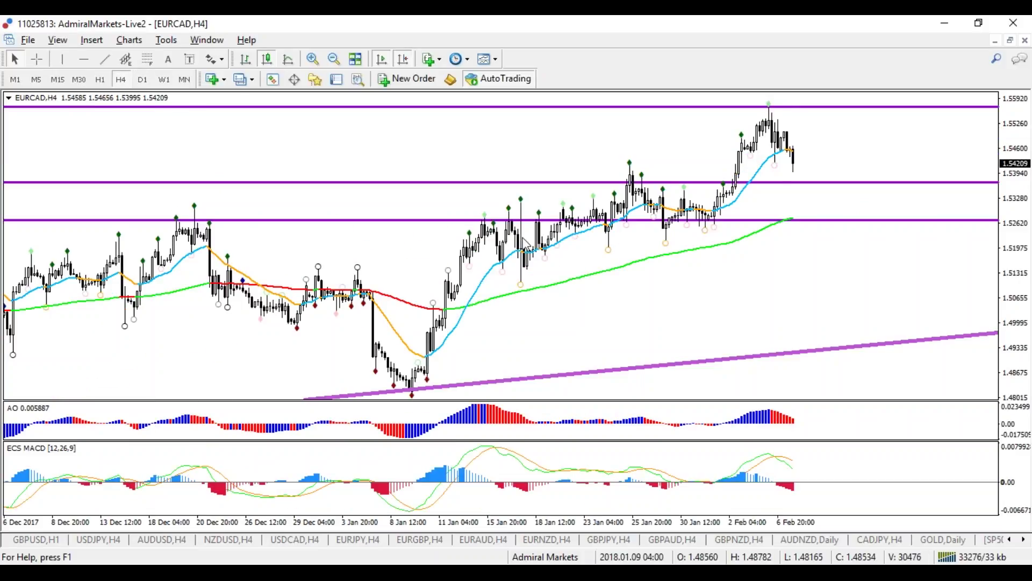
Step: Sketch a red line along the rising H4 highs since mid-January, circle the February peak, and clear the sketch
{"action": "mouse_move", "coordinate": [501, 221]}
{"action": "left_mouse_down"}
{"action": "mouse_move", "coordinate": [805, 97]}
{"action": "mouse_move", "coordinate": [797, 115]}
{"action": "mouse_move", "coordinate": [786, 102]}
{"action": "left_mouse_up"}
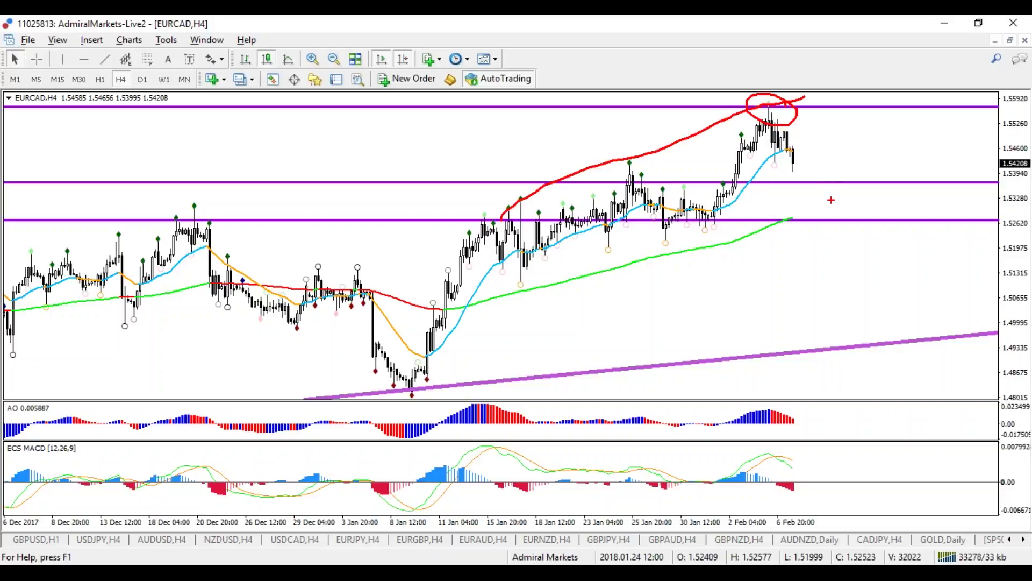
{"action": "key", "text": "Escape"}
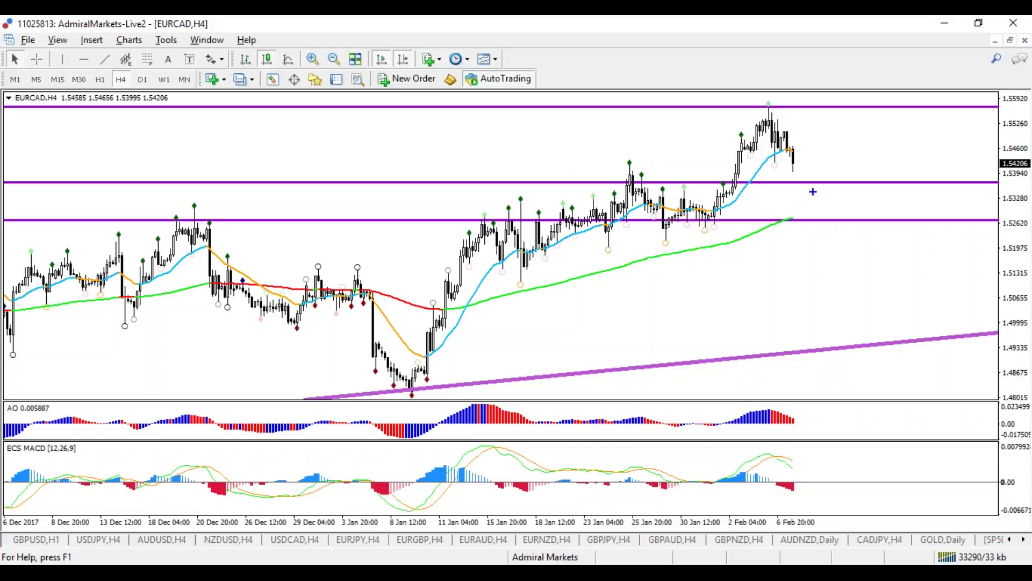
Step: Circle in blue the zone between the two lower horizontal lines, clear the circle, and switch EURCAD to Daily
{"action": "mouse_move", "coordinate": [819, 187]}
{"action": "left_mouse_down"}
{"action": "mouse_move", "coordinate": [780, 180]}
{"action": "mouse_move", "coordinate": [784, 214]}
{"action": "mouse_move", "coordinate": [807, 219]}
{"action": "mouse_move", "coordinate": [816, 191]}
{"action": "left_mouse_up"}
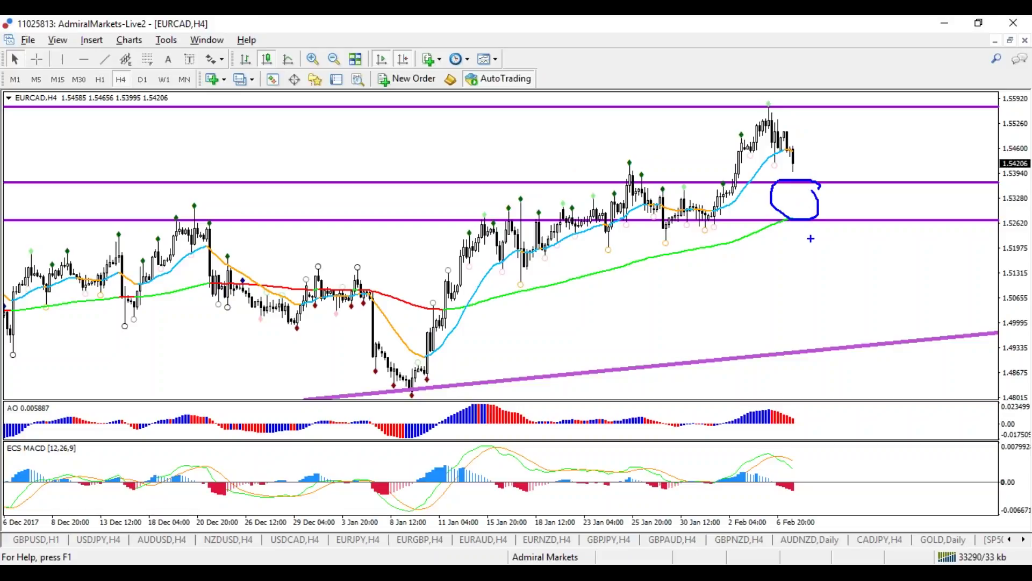
{"action": "key", "text": "Escape"}
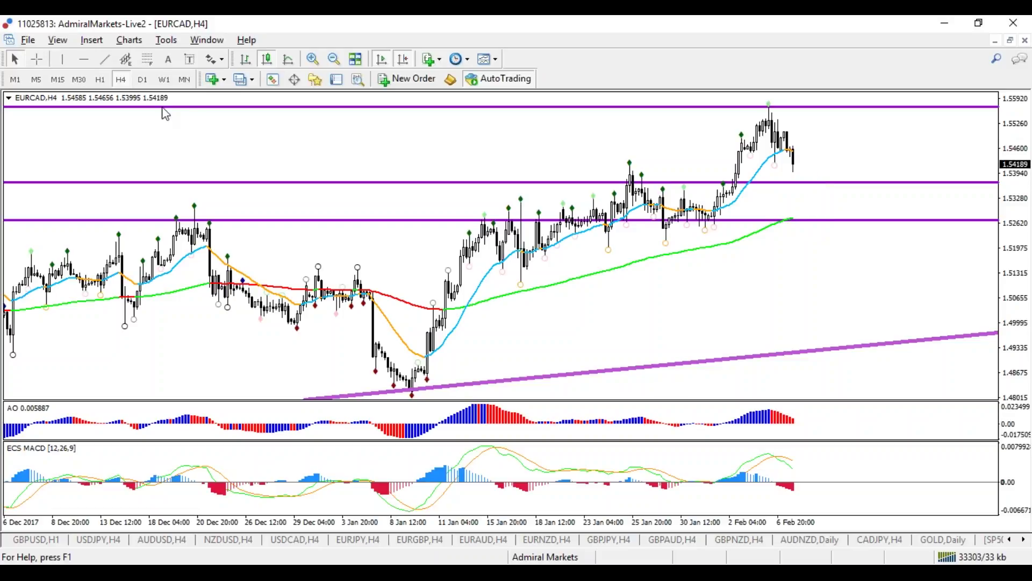
{"action": "left_click", "coordinate": [142, 79]}
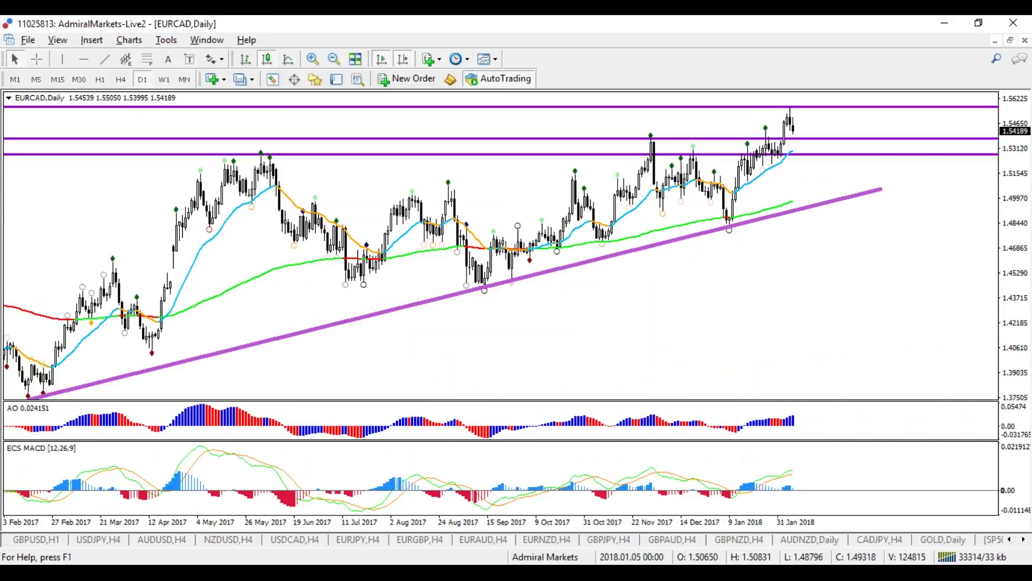
Step: Examine the EURCAD Daily candles around the three horizontal levels at closer and wider scales
{"action": "key", "text": "plus"}
{"action": "key", "text": "plus"}
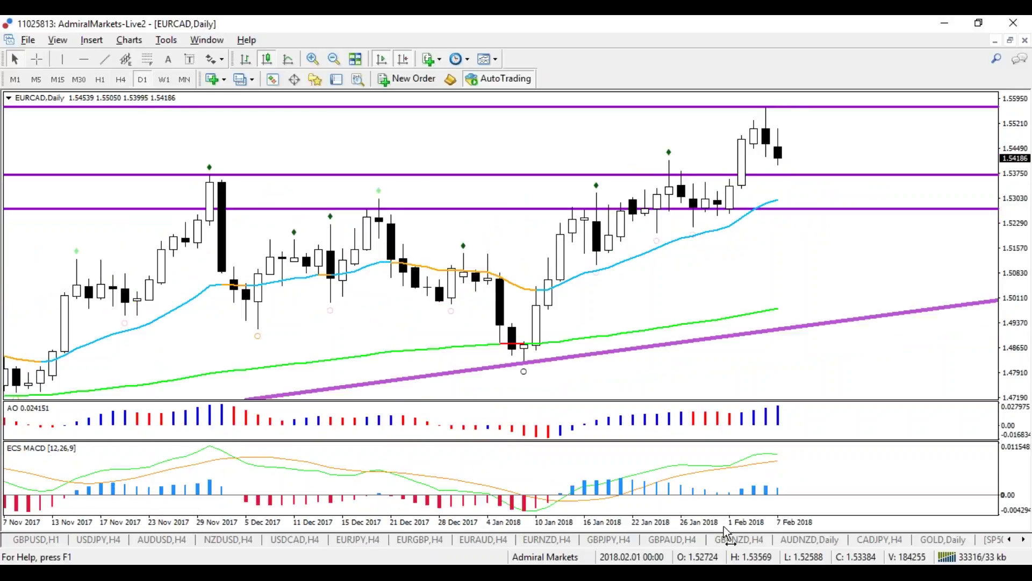
{"action": "key", "text": "minus"}
{"action": "key", "text": "minus"}
{"action": "key", "text": "minus"}
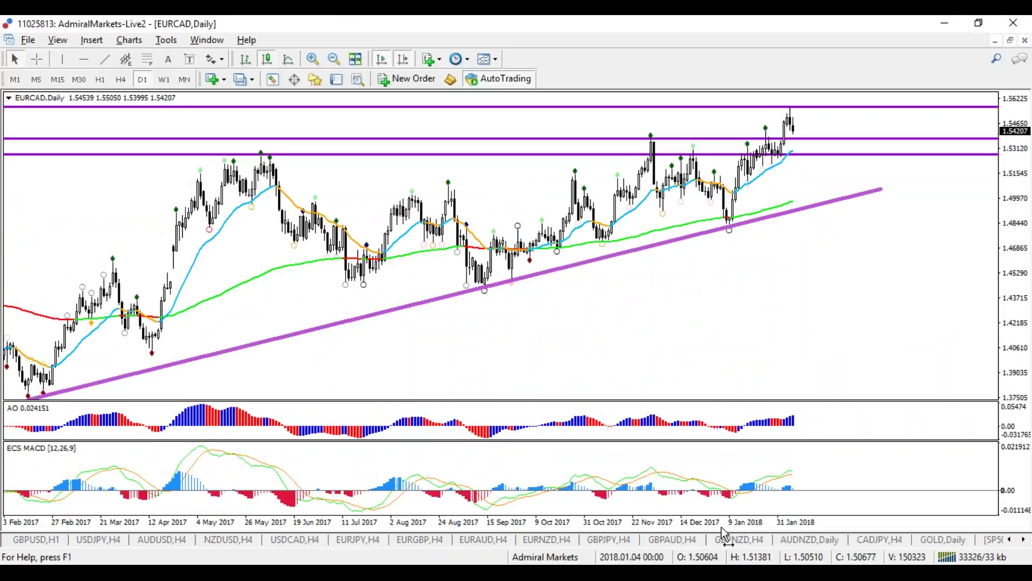
{"action": "key", "text": "plus"}
{"action": "key", "text": "plus"}
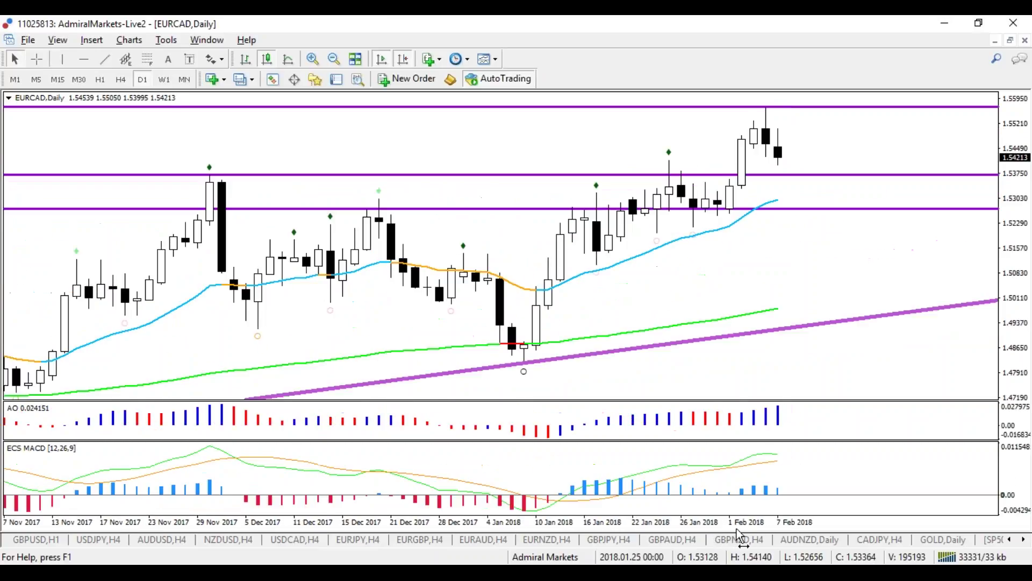
{"action": "key", "text": "minus"}
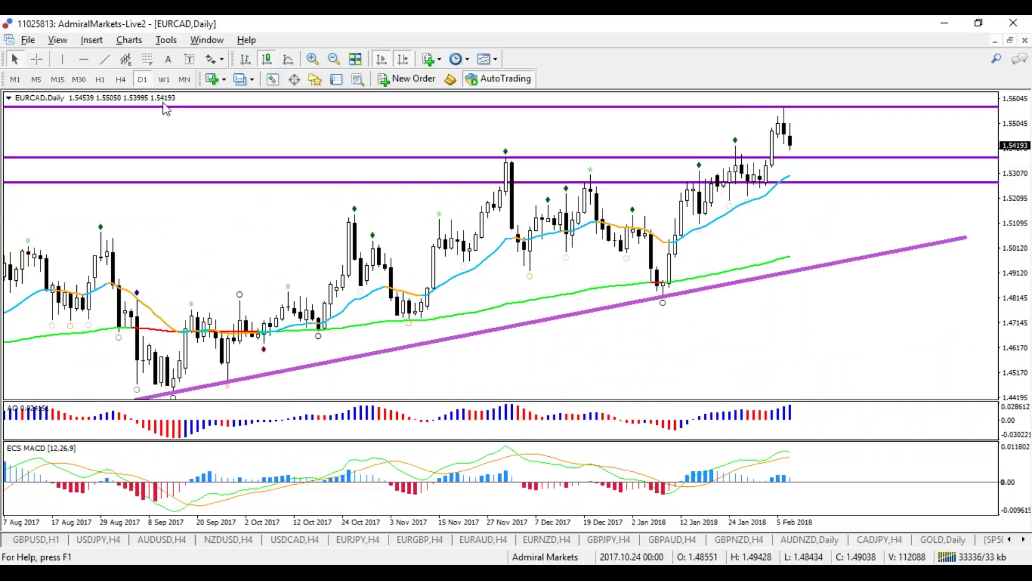
Step: Review EURCAD on the Weekly, Daily and H4 timeframes, finishing on H1 with history back to 23 January 2018
{"action": "left_click", "coordinate": [162, 80]}
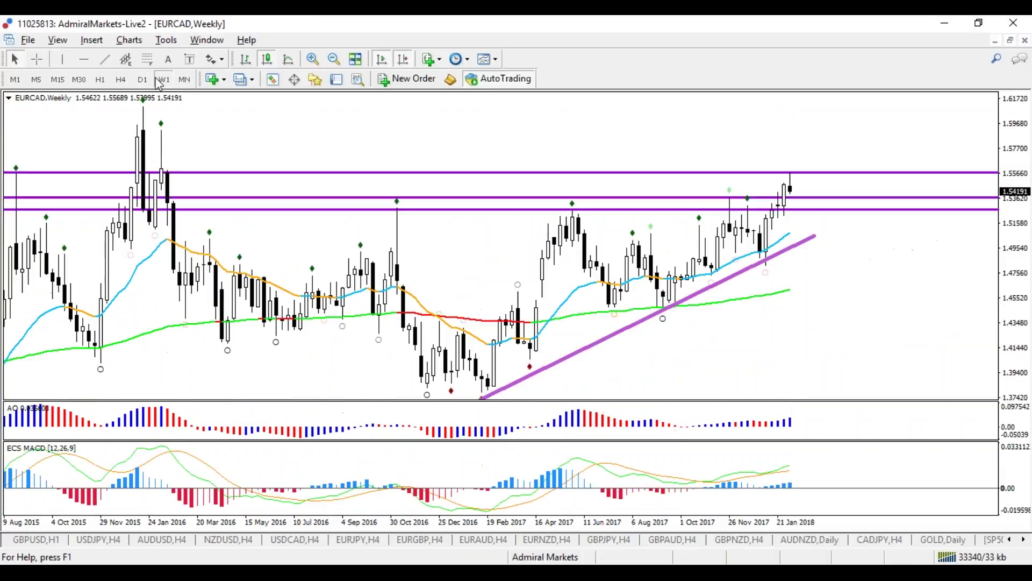
{"action": "left_click", "coordinate": [142, 79]}
{"action": "left_click", "coordinate": [121, 81]}
{"action": "left_click", "coordinate": [100, 79]}
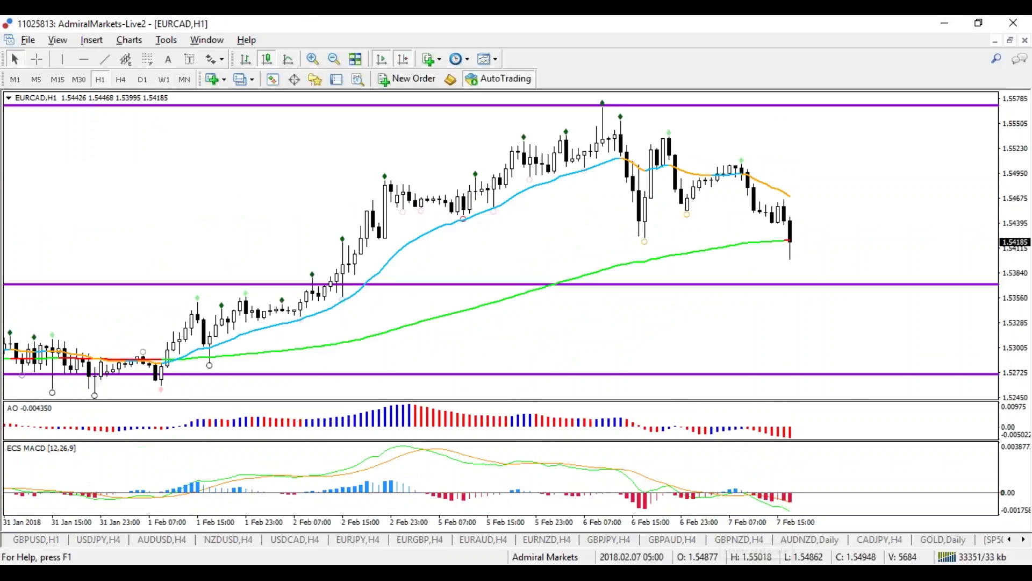
{"action": "left_click_drag", "start_coordinate": [717, 530], "coordinate": [713, 530]}
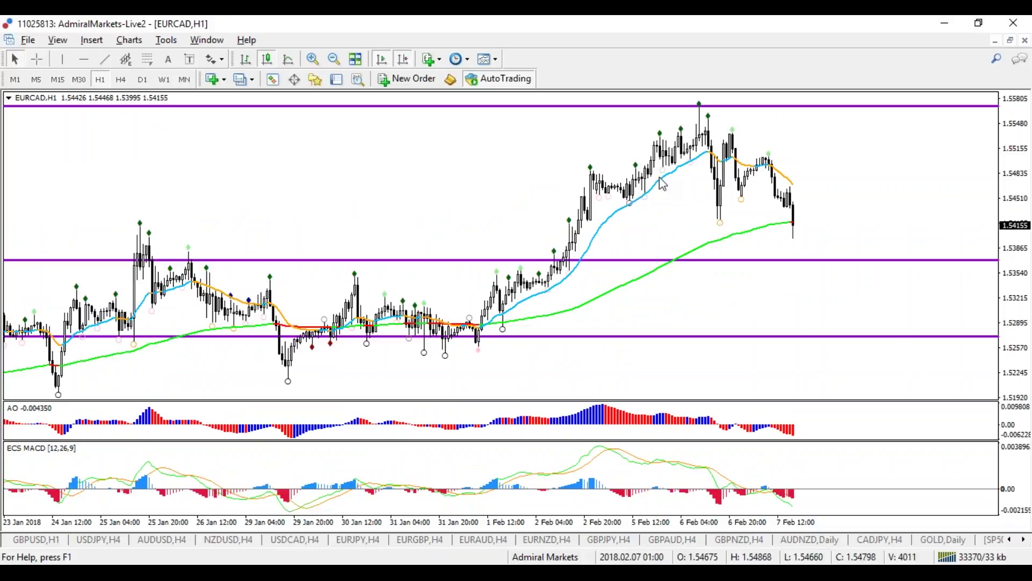
Step: Draw two H1 trendlines: one rising from the 6 February low, one falling from the 6 February high and crossing it
{"action": "mouse_move", "coordinate": [663, 184]}
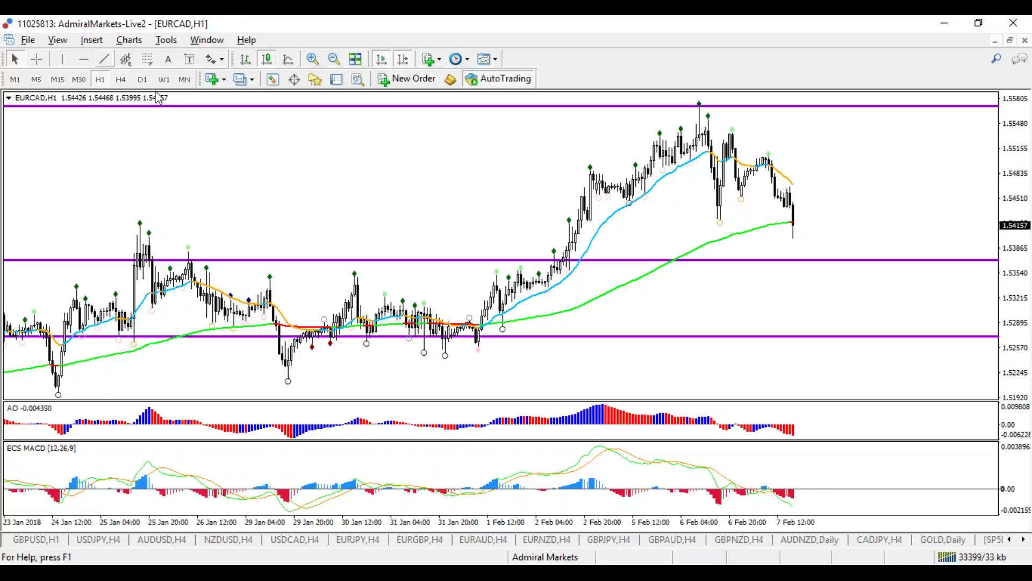
{"action": "left_click", "coordinate": [104, 59]}
{"action": "left_click_drag", "start_coordinate": [723, 215], "coordinate": [795, 141]}
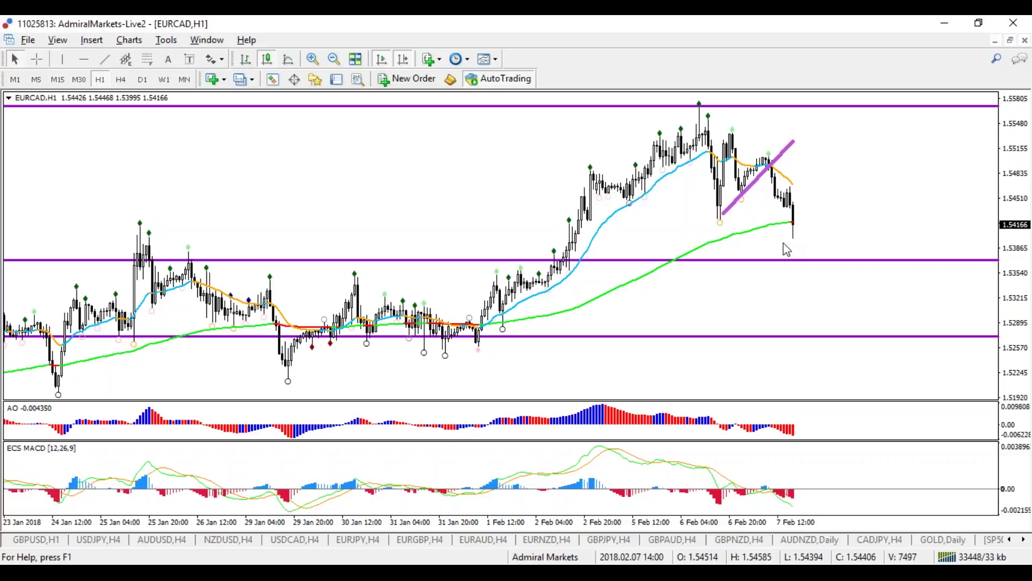
{"action": "left_click", "coordinate": [103, 60]}
{"action": "left_click_drag", "start_coordinate": [699, 114], "coordinate": [861, 209]}
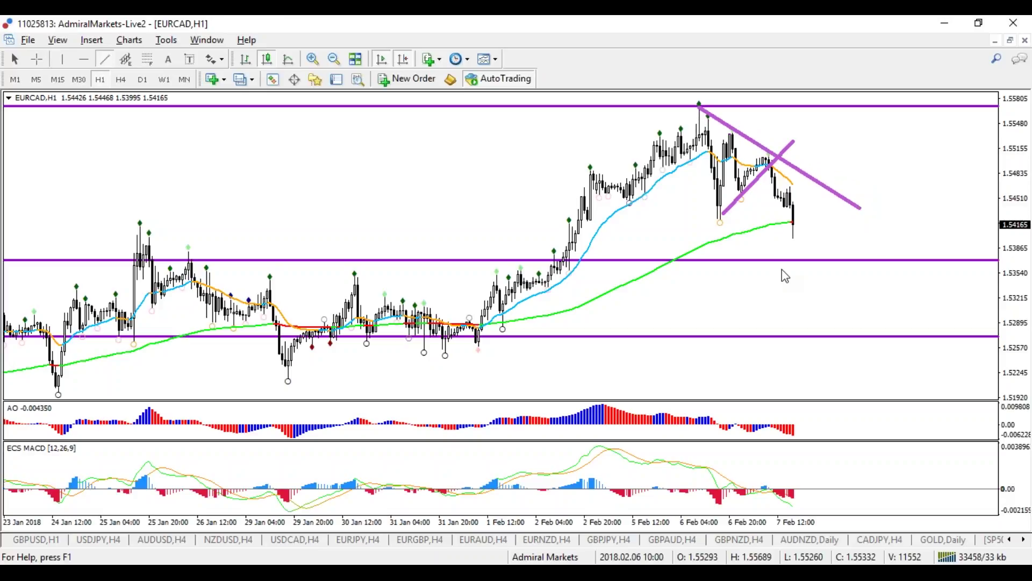
Step: On H4, move the lowest horizontal line slightly down to about 1.525
{"action": "left_click", "coordinate": [121, 80]}
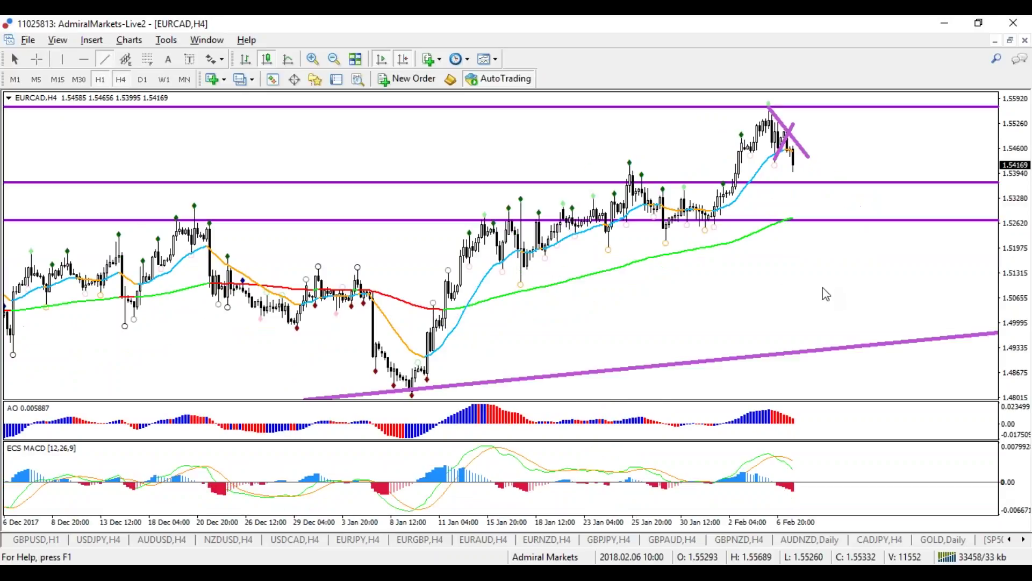
{"action": "double_click", "coordinate": [720, 220]}
{"action": "left_click_drag", "start_coordinate": [721, 220], "coordinate": [720, 226]}
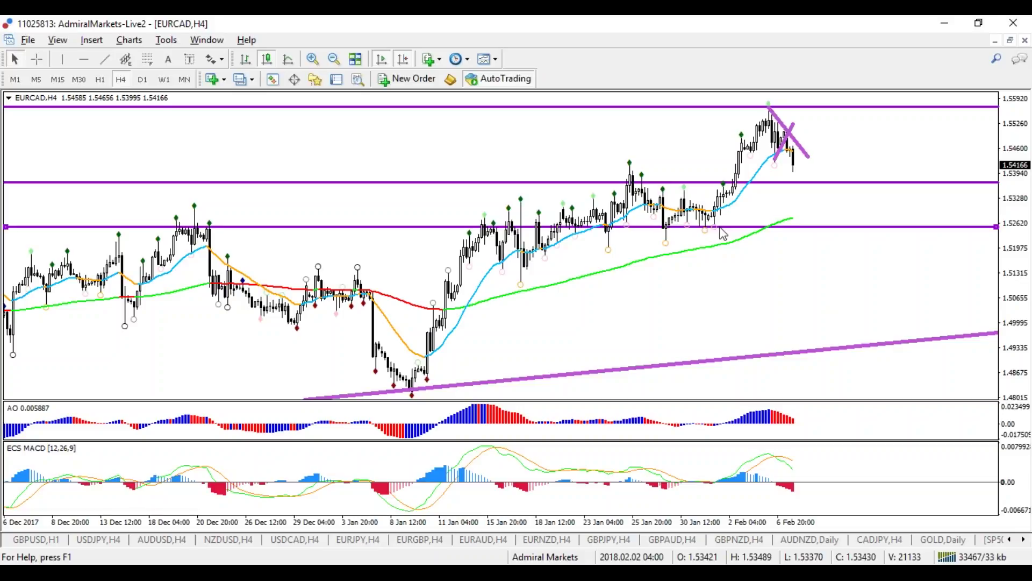
{"action": "left_click", "coordinate": [814, 206]}
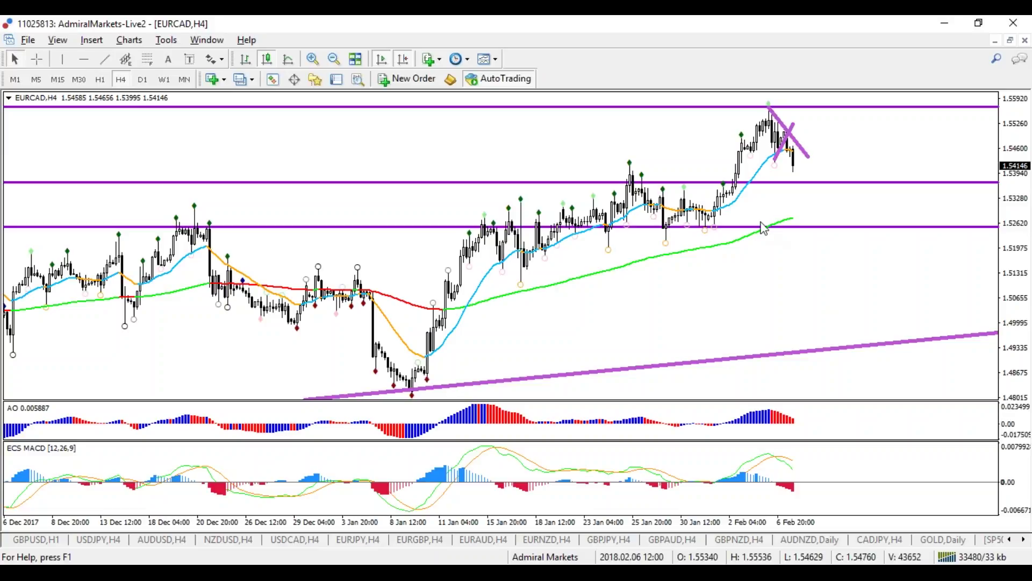
Step: Sketch a red drop between the lower levels, a blue rebound, and a red circle with a renewed fall, and clear the sketch
{"action": "mouse_move", "coordinate": [793, 167]}
{"action": "left_mouse_down"}
{"action": "mouse_move", "coordinate": [811, 202]}
{"action": "mouse_move", "coordinate": [830, 156]}
{"action": "mouse_move", "coordinate": [856, 151]}
{"action": "left_mouse_up"}
{"action": "key", "text": "r"}
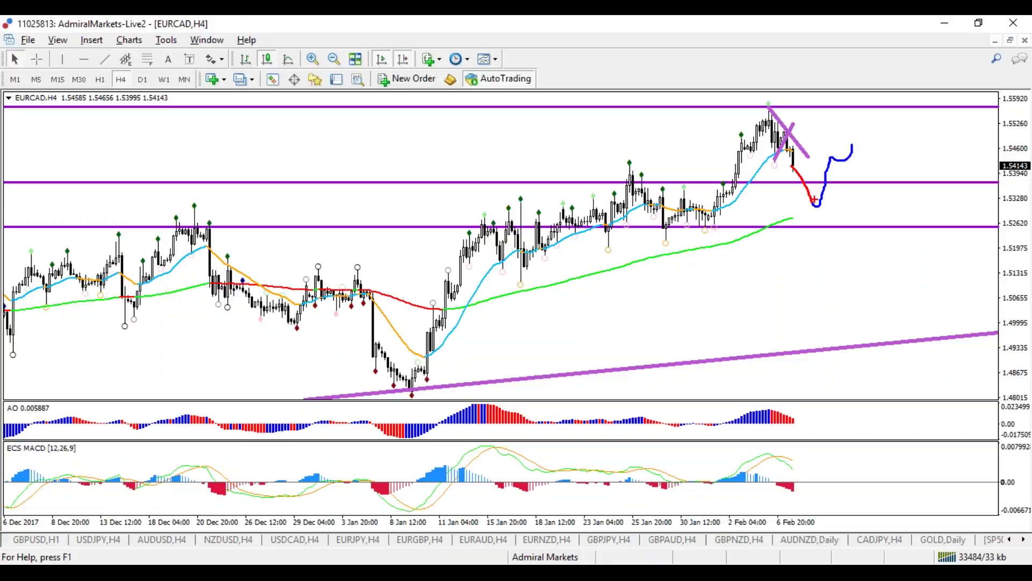
{"action": "mouse_move", "coordinate": [864, 143]}
{"action": "left_mouse_down"}
{"action": "mouse_move", "coordinate": [861, 134]}
{"action": "mouse_move", "coordinate": [898, 199]}
{"action": "left_mouse_up"}
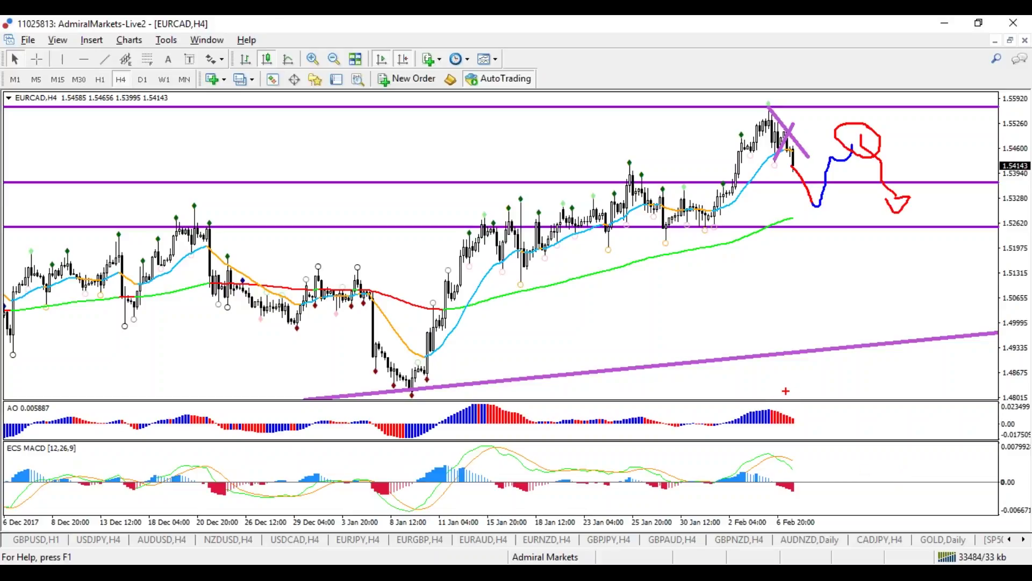
{"action": "key", "text": "Escape"}
Step: On the H1 chart, place a Fibonacci retracement from the 6 February high at 1.55689 to the low at 1.54198
{"action": "left_click", "coordinate": [101, 81]}
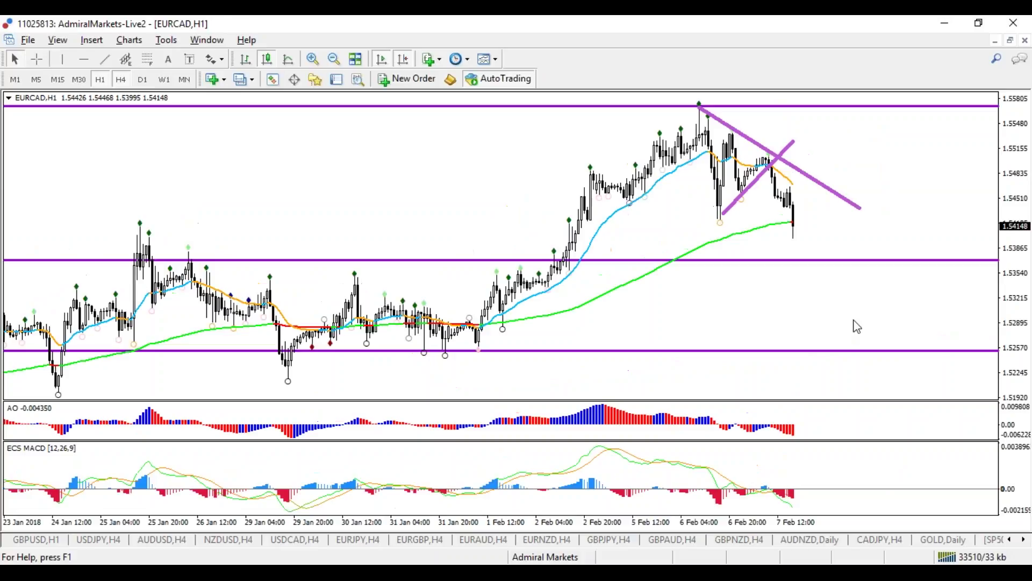
{"action": "left_click", "coordinate": [147, 59]}
{"action": "mouse_move", "coordinate": [696, 106]}
{"action": "left_mouse_down"}
{"action": "mouse_move", "coordinate": [738, 229]}
{"action": "mouse_move", "coordinate": [745, 223]}
{"action": "left_mouse_up"}
Step: Sketch the fall, pullback and continued fall in red, circle the -61.8 Fibonacci target in blue, and clear the sketch
{"action": "mouse_move", "coordinate": [696, 114]}
{"action": "left_mouse_down"}
{"action": "mouse_move", "coordinate": [754, 161]}
{"action": "mouse_move", "coordinate": [809, 281]}
{"action": "left_mouse_up"}
{"action": "mouse_move", "coordinate": [1005, 278]}
{"action": "left_mouse_down"}
{"action": "mouse_move", "coordinate": [941, 275]}
{"action": "mouse_move", "coordinate": [986, 309]}
{"action": "left_mouse_up"}
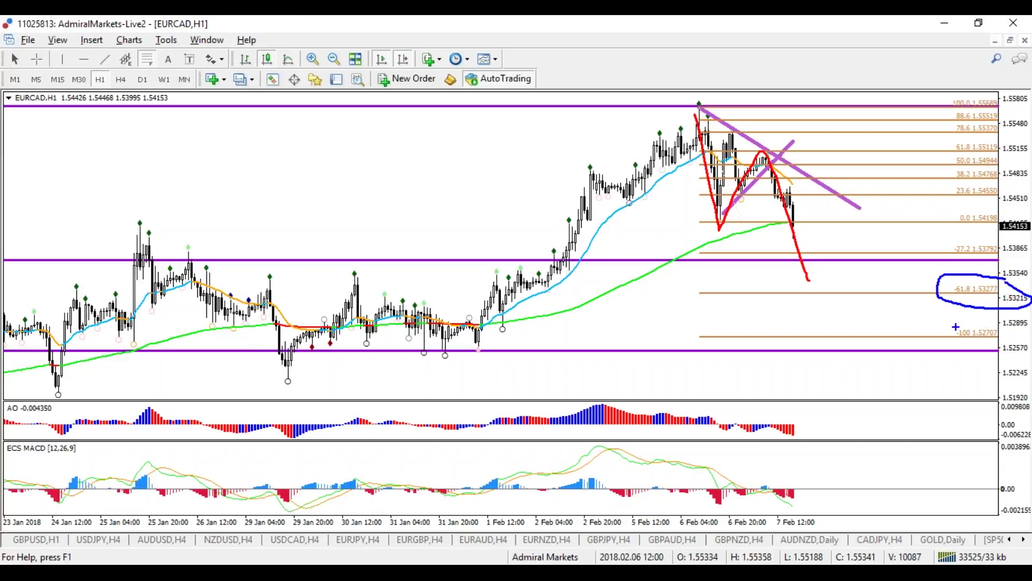
{"action": "key", "text": "Escape"}
Step: Sketch a red path to the -61.8 target, mark the -100 target, add blue bounces at both, and clear the sketch
{"action": "mouse_move", "coordinate": [795, 229]}
{"action": "left_mouse_down"}
{"action": "mouse_move", "coordinate": [805, 249]}
{"action": "mouse_move", "coordinate": [855, 233]}
{"action": "mouse_move", "coordinate": [880, 293]}
{"action": "left_mouse_up"}
{"action": "mouse_move", "coordinate": [885, 337]}
{"action": "left_mouse_down"}
{"action": "mouse_move", "coordinate": [872, 338]}
{"action": "mouse_move", "coordinate": [920, 317]}
{"action": "mouse_move", "coordinate": [909, 272]}
{"action": "mouse_move", "coordinate": [894, 272]}
{"action": "left_mouse_up"}
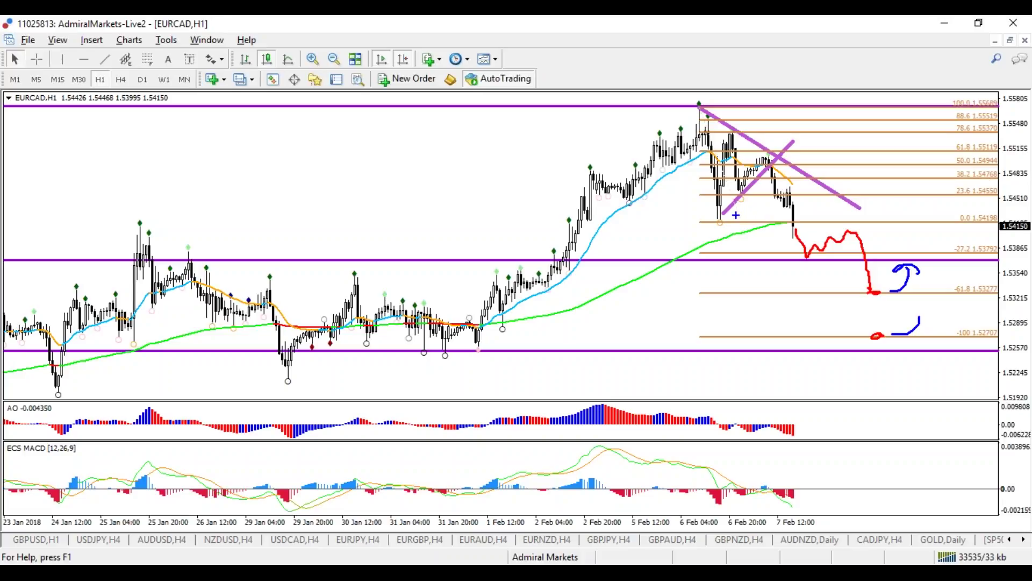
{"action": "key", "text": "Escape"}
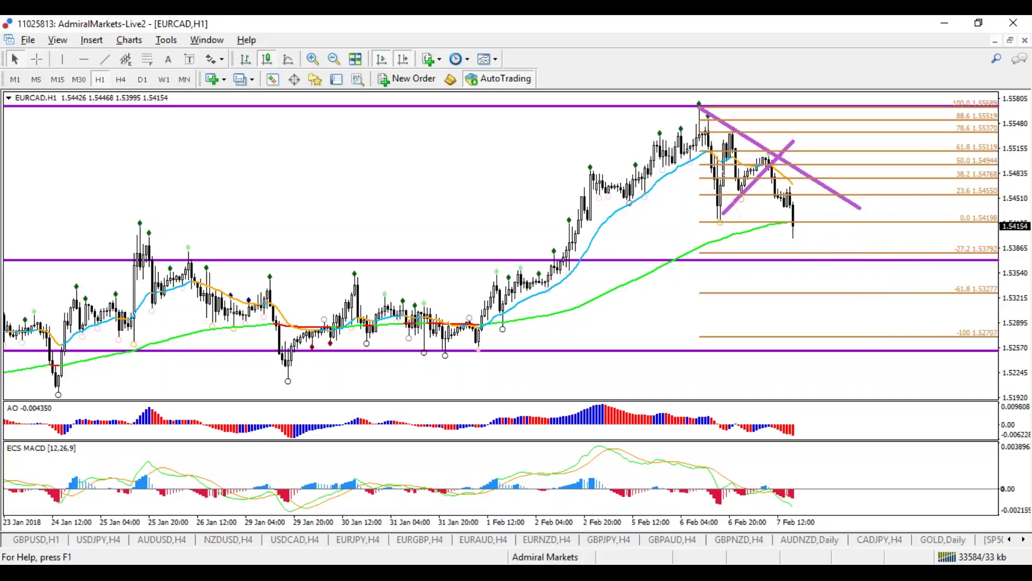
Step: Clear all drawn objects from the EURCAD Daily chart by applying a saved indicator template
{"action": "left_click", "coordinate": [142, 79]}
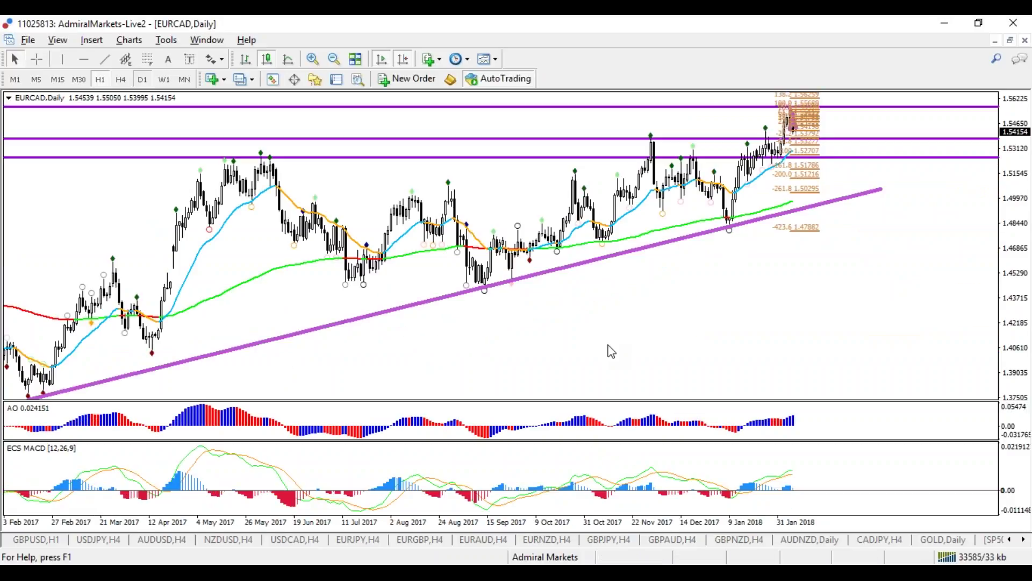
{"action": "right_click", "coordinate": [732, 300]}
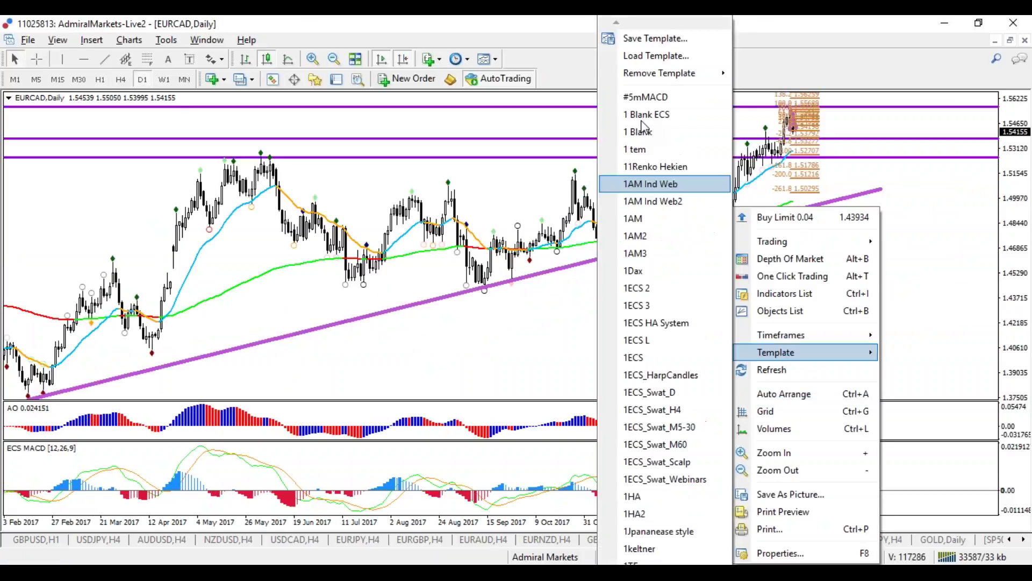
{"action": "left_click", "coordinate": [661, 197]}
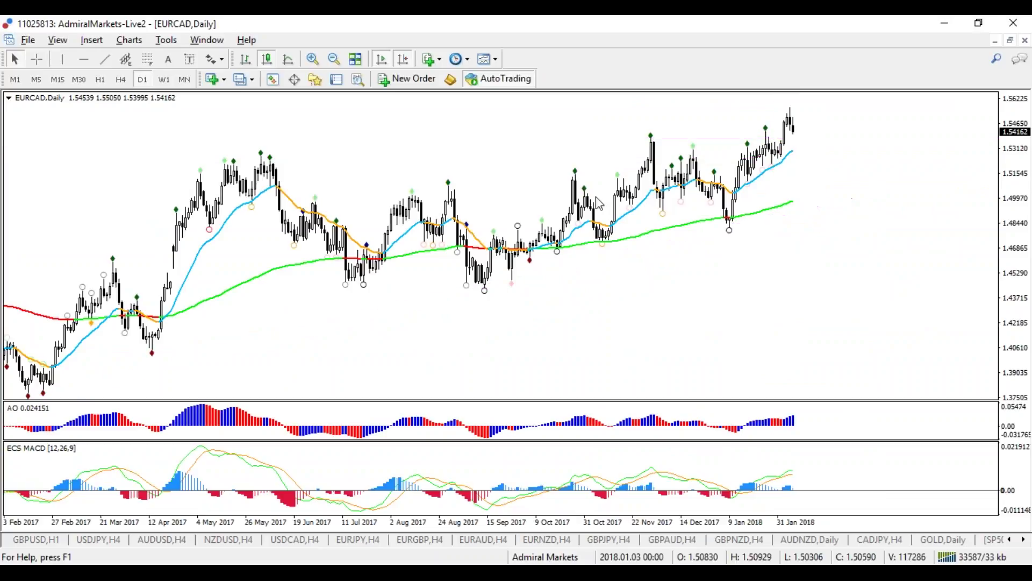
Step: On the Weekly chart with history back to 2013, add a horizontal line at the early-2014 high
{"action": "left_click_drag", "start_coordinate": [751, 521], "coordinate": [777, 526]}
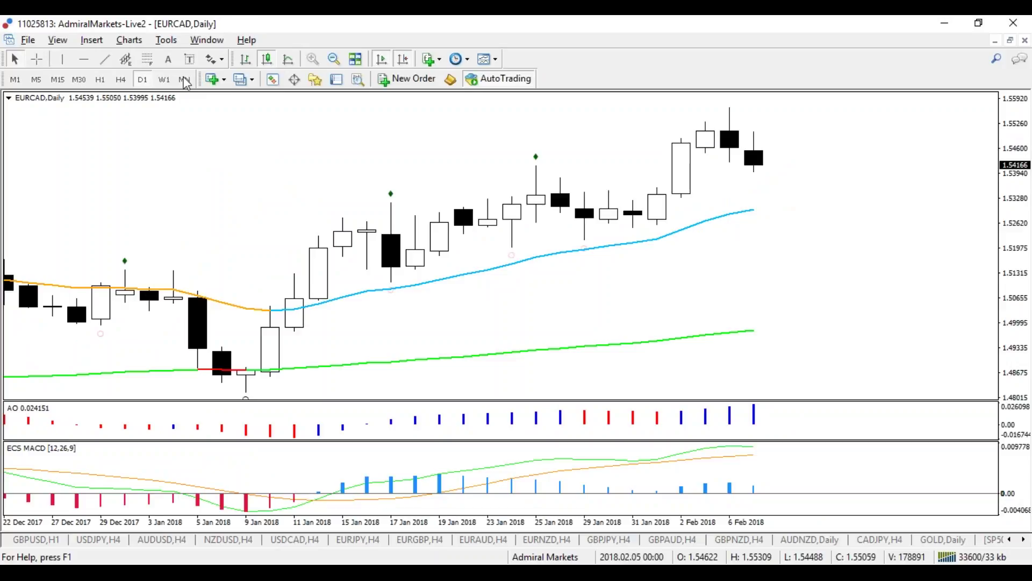
{"action": "left_click", "coordinate": [164, 80]}
{"action": "left_click_drag", "start_coordinate": [699, 522], "coordinate": [585, 554]}
{"action": "left_click", "coordinate": [84, 59]}
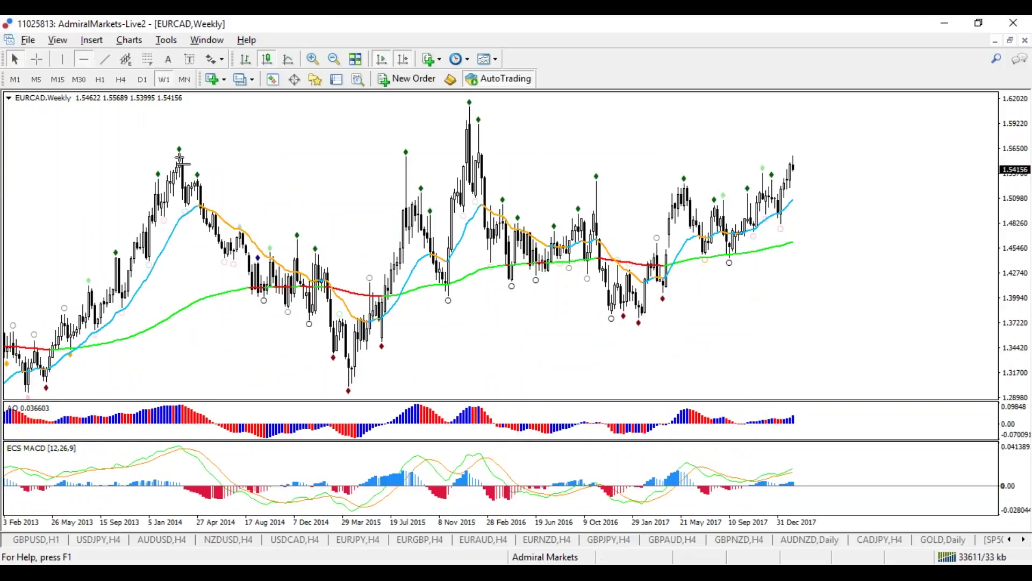
{"action": "left_click", "coordinate": [318, 157]}
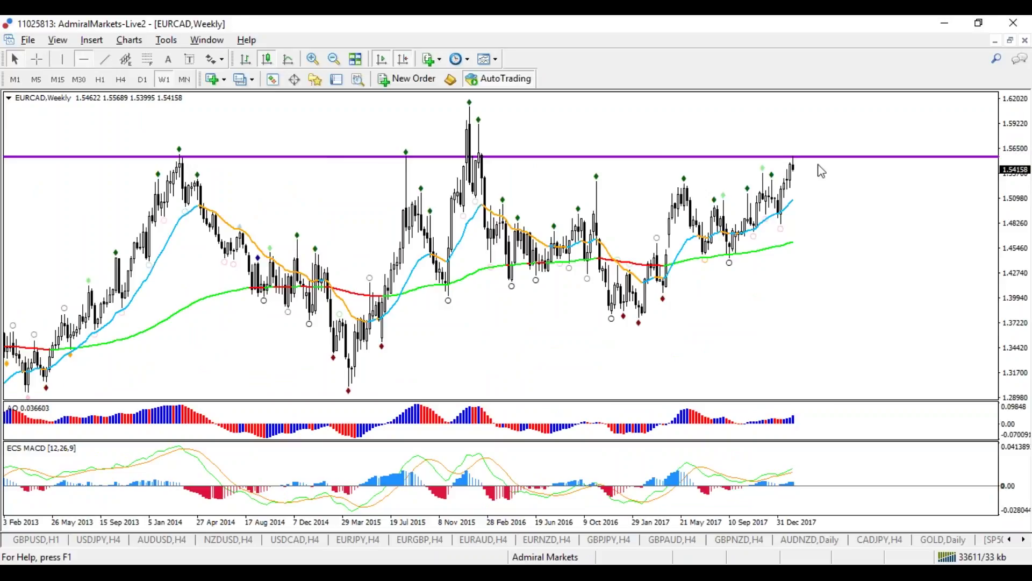
Step: Circle the early-2014 peak in blue, clear the circle, and measure from that peak to the current candle with the crosshair
{"action": "left_click_drag", "start_coordinate": [170, 164], "coordinate": [203, 145]}
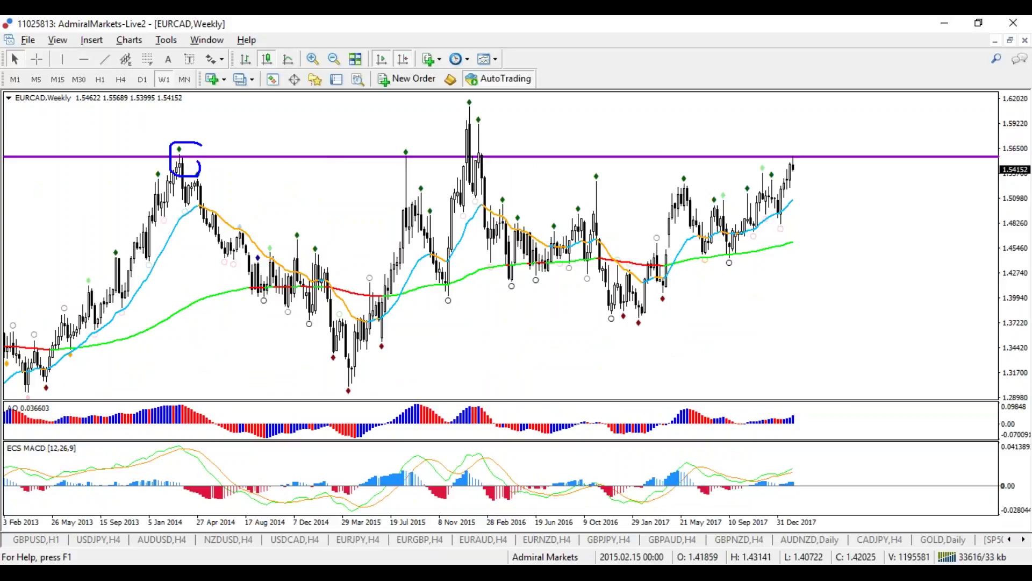
{"action": "key", "text": "Escape"}
{"action": "left_click", "coordinate": [37, 59]}
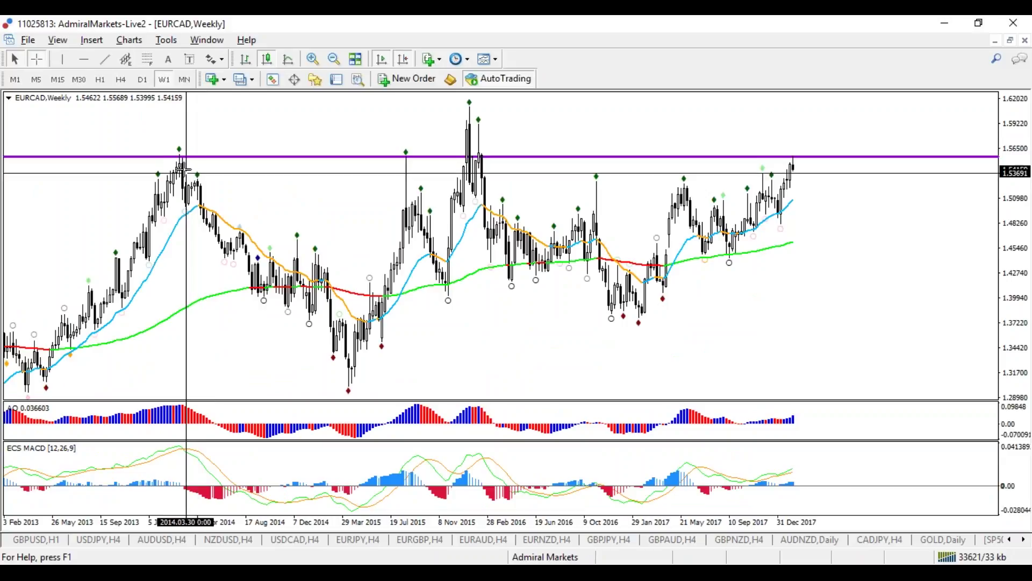
{"action": "mouse_move", "coordinate": [180, 165]}
{"action": "left_mouse_down"}
{"action": "mouse_move", "coordinate": [470, 131]}
{"action": "mouse_move", "coordinate": [791, 167]}
{"action": "left_mouse_up"}
{"action": "left_click", "coordinate": [37, 59]}
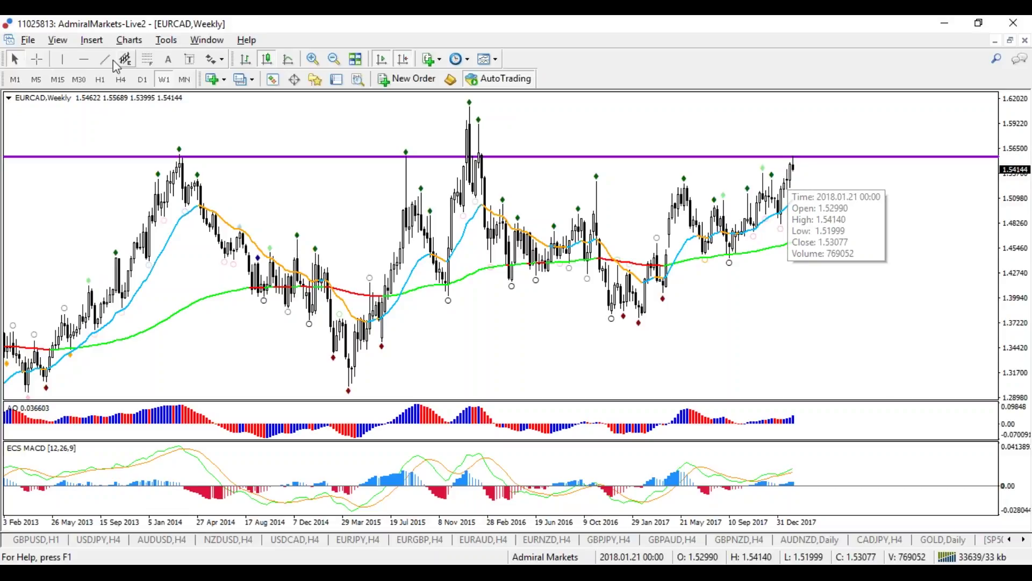
Step: Draw a weekly trendline from the early-2017 low under the September 2017 and January 2018 lows, and adjust its end on H4
{"action": "left_click", "coordinate": [104, 59]}
{"action": "left_click_drag", "start_coordinate": [638, 322], "coordinate": [833, 189]}
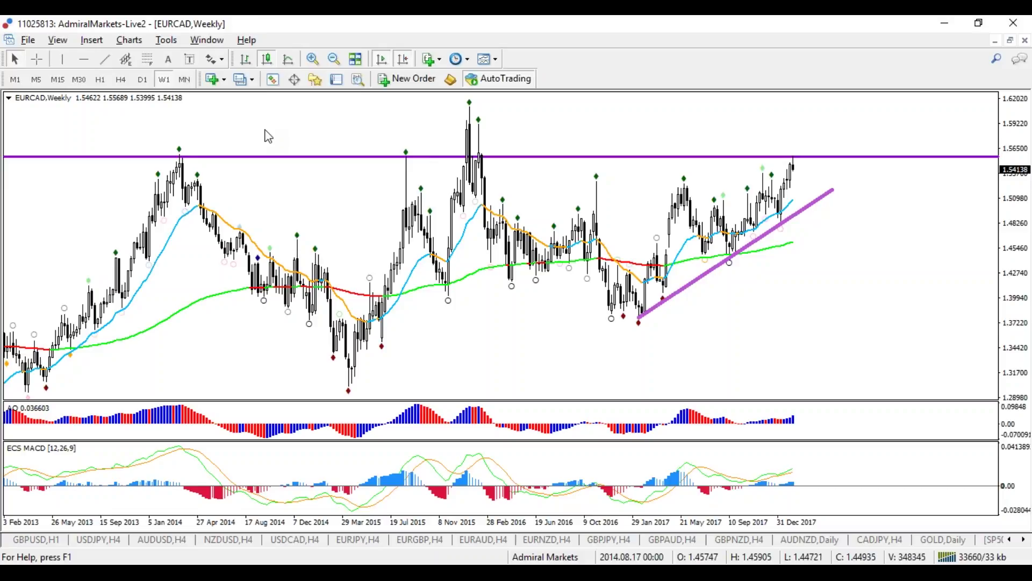
{"action": "left_click", "coordinate": [143, 80]}
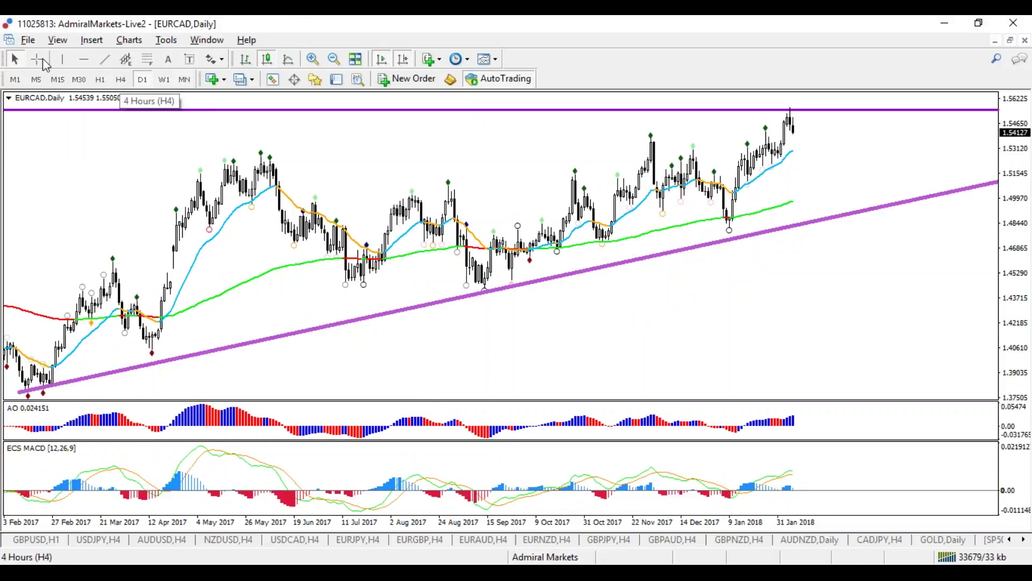
{"action": "left_click", "coordinate": [120, 80]}
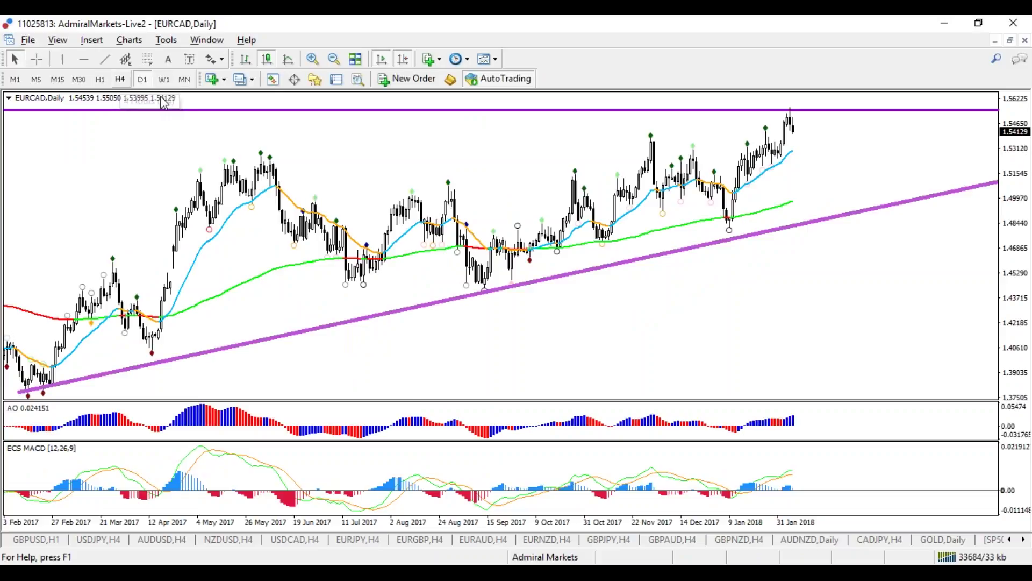
{"action": "left_click_drag", "start_coordinate": [989, 371], "coordinate": [952, 348]}
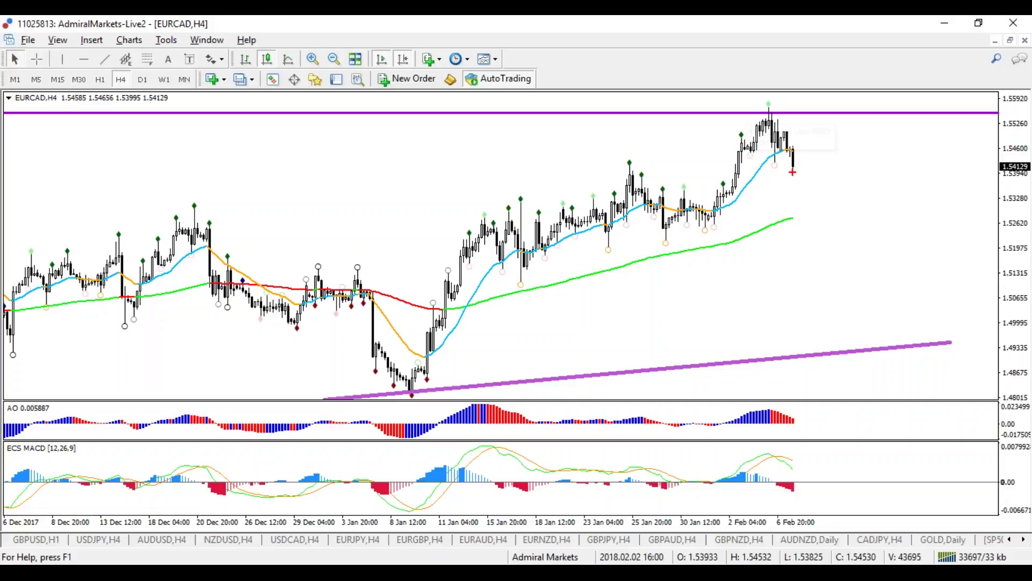
Step: Sketch briefly below the latest H4 candle, clear it, and place an H1 Fibonacci retracement from the 6 February high to its low
{"action": "left_click_drag", "start_coordinate": [790, 188], "coordinate": [885, 188]}
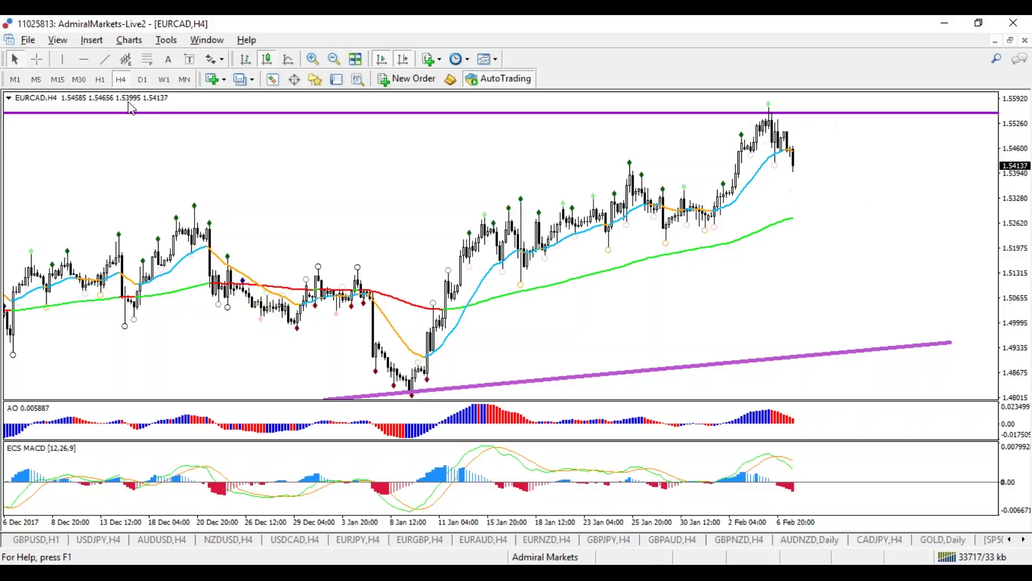
{"action": "left_click", "coordinate": [102, 82]}
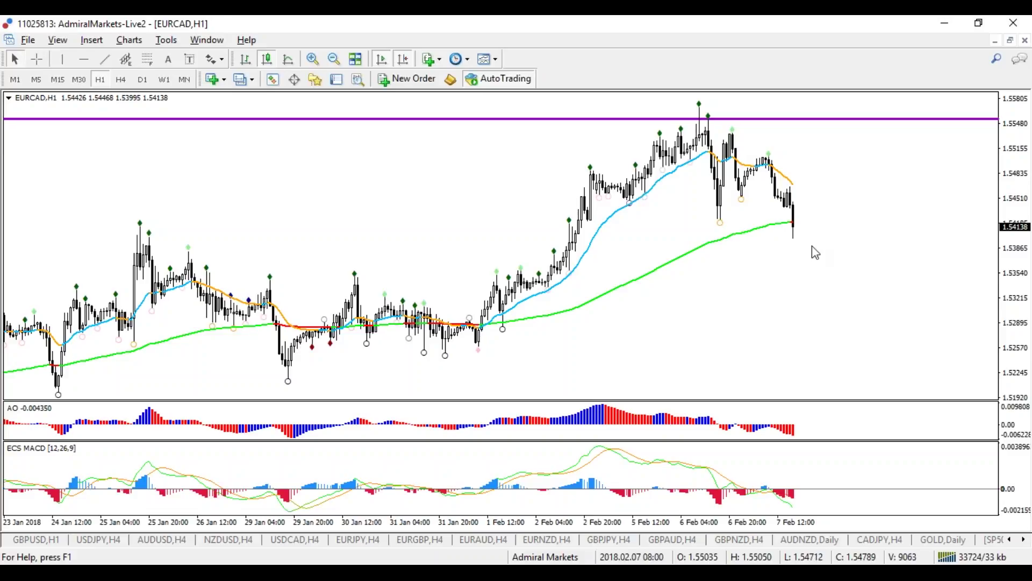
{"action": "left_click", "coordinate": [147, 59]}
{"action": "left_click_drag", "start_coordinate": [699, 105], "coordinate": [732, 220]}
Step: Circle the -100 Fibonacci target in red and sketch a red path falling to it, pausing, and continuing down with an arrowhead
{"action": "mouse_move", "coordinate": [992, 319]}
{"action": "left_mouse_down"}
{"action": "mouse_move", "coordinate": [935, 320]}
{"action": "mouse_move", "coordinate": [1016, 333]}
{"action": "mouse_move", "coordinate": [987, 318]}
{"action": "left_mouse_up"}
{"action": "mouse_move", "coordinate": [793, 229]}
{"action": "left_mouse_down"}
{"action": "mouse_move", "coordinate": [825, 346]}
{"action": "mouse_move", "coordinate": [861, 321]}
{"action": "mouse_move", "coordinate": [909, 423]}
{"action": "left_mouse_up"}
{"action": "mouse_move", "coordinate": [867, 406]}
{"action": "left_mouse_down"}
{"action": "mouse_move", "coordinate": [899, 436]}
{"action": "mouse_move", "coordinate": [863, 409]}
{"action": "left_mouse_up"}
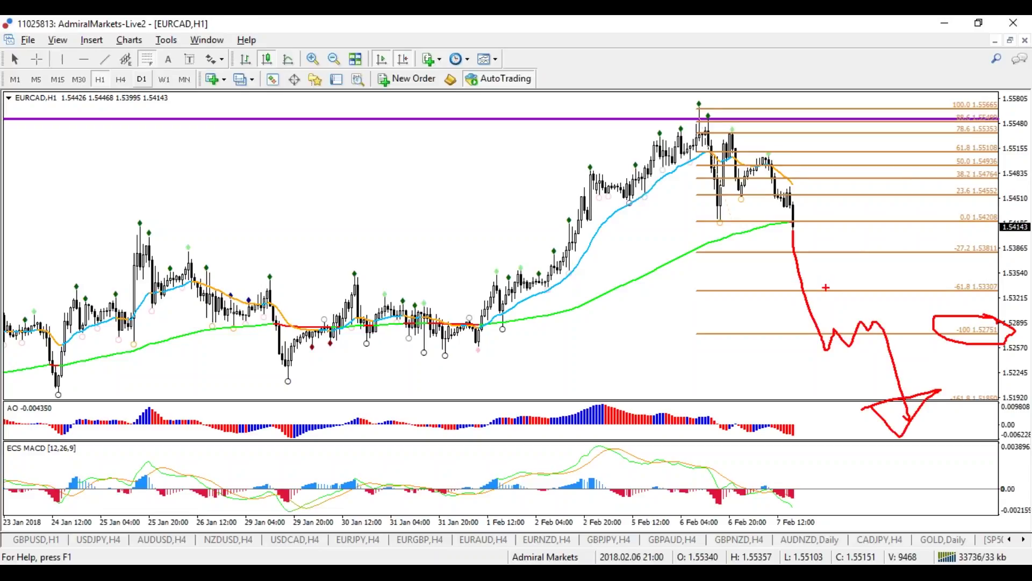
Step: Clear the red sketch, switch the EURCAD chart to H4, and apply the 1ECS_Swat_H4 template
{"action": "key", "text": "Escape"}
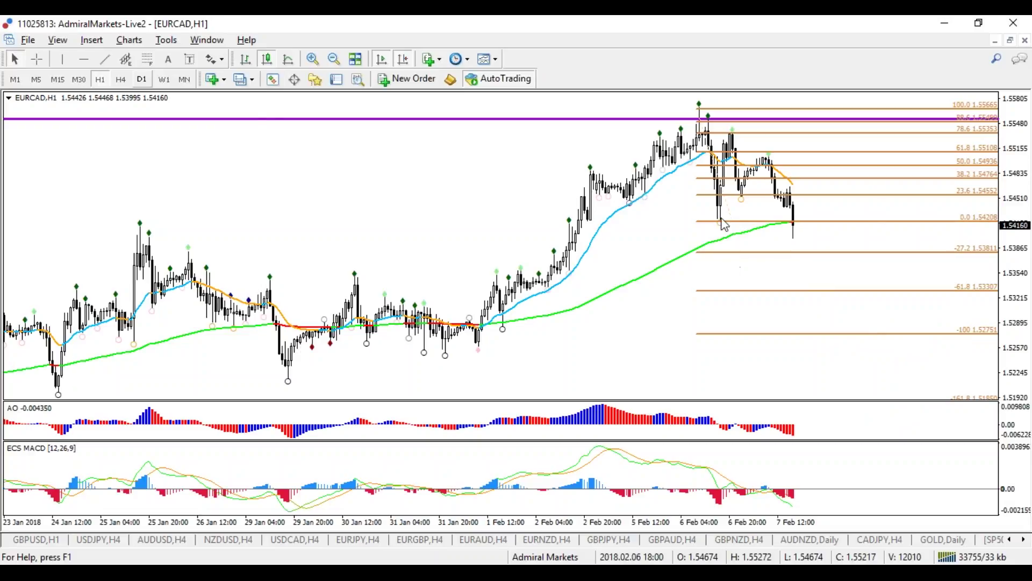
{"action": "left_click", "coordinate": [121, 79]}
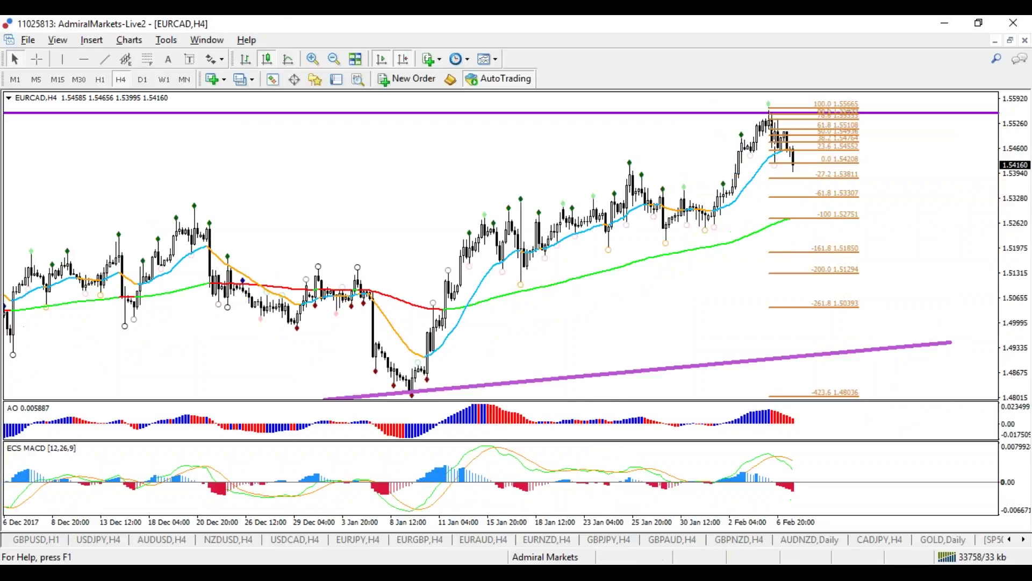
{"action": "mouse_move", "coordinate": [700, 527]}
{"action": "left_mouse_down"}
{"action": "mouse_move", "coordinate": [735, 530]}
{"action": "mouse_move", "coordinate": [718, 533]}
{"action": "left_mouse_up"}
{"action": "right_click", "coordinate": [443, 205]}
{"action": "mouse_move", "coordinate": [511, 349]}
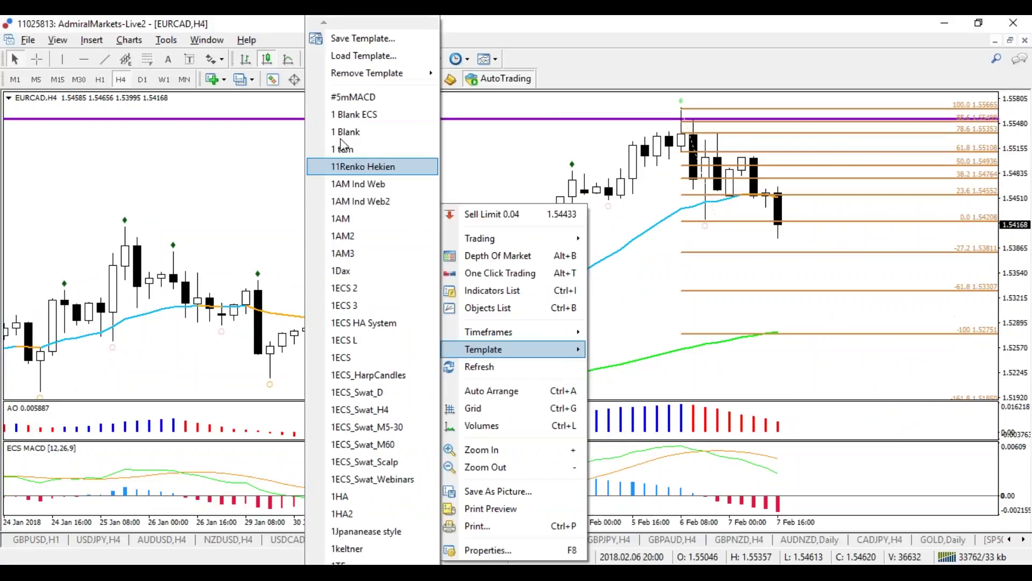
{"action": "left_click", "coordinate": [381, 409]}
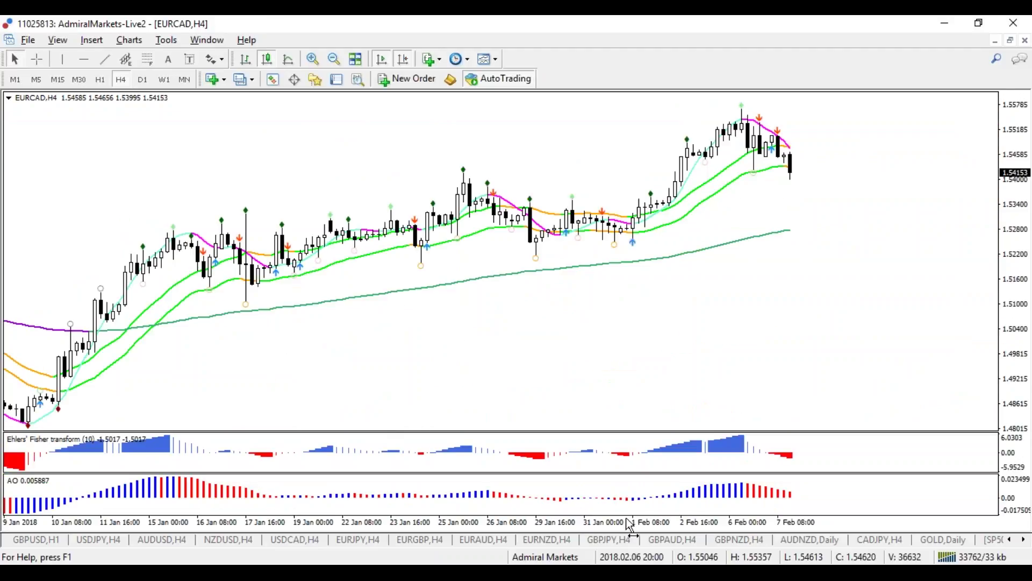
Step: Sketch briefly beside the latest H4 candle, clear it, and place a horizontal line on the 6 February swing low
{"action": "left_click_drag", "start_coordinate": [647, 527], "coordinate": [649, 530]}
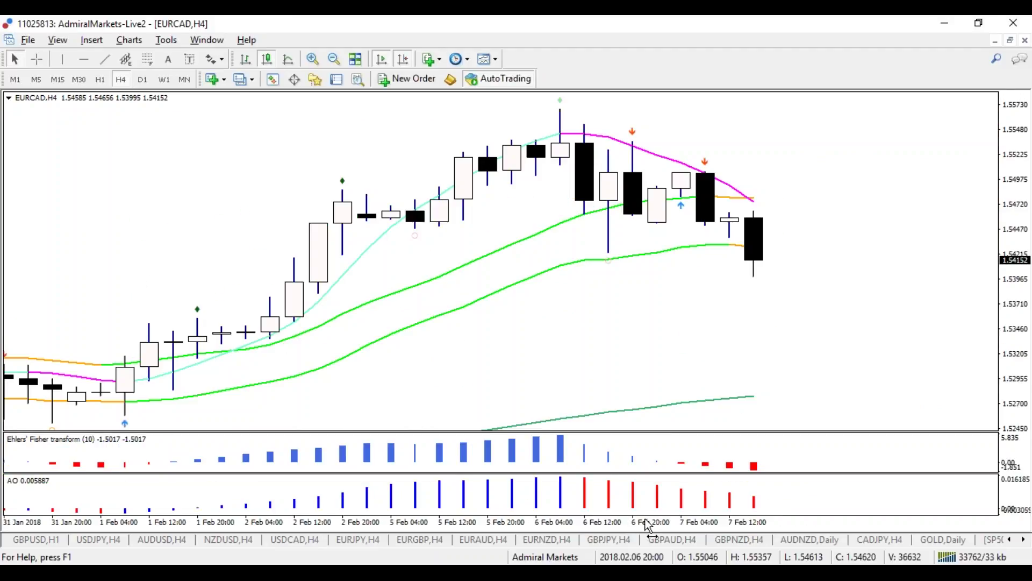
{"action": "mouse_move", "coordinate": [770, 218]}
{"action": "left_mouse_down"}
{"action": "mouse_move", "coordinate": [749, 211]}
{"action": "mouse_move", "coordinate": [770, 281]}
{"action": "left_mouse_up"}
{"action": "key", "text": "Escape"}
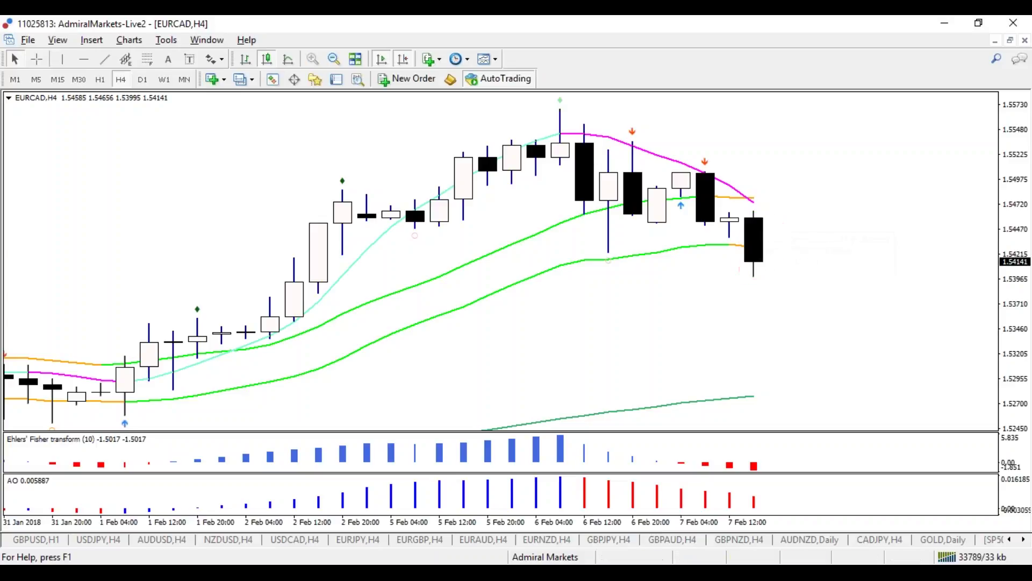
{"action": "left_click", "coordinate": [616, 251]}
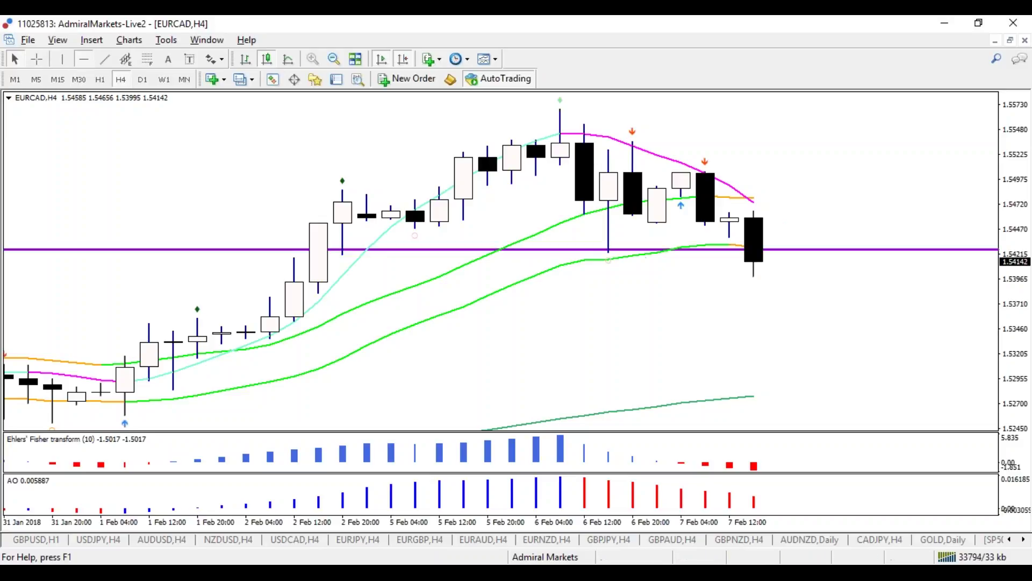
{"action": "left_click_drag", "start_coordinate": [649, 259], "coordinate": [651, 255]}
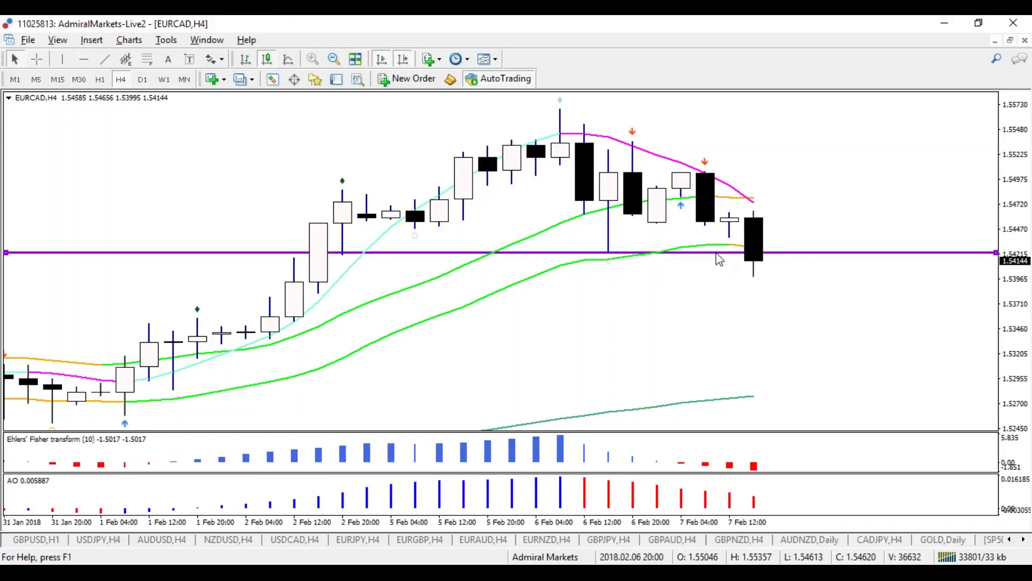
Step: Circle the latest candle's break below the horizontal line in red, mark the earlier swing low, and clear the marks
{"action": "mouse_move", "coordinate": [776, 252]}
{"action": "left_mouse_down"}
{"action": "mouse_move", "coordinate": [730, 249]}
{"action": "mouse_move", "coordinate": [764, 270]}
{"action": "left_mouse_up"}
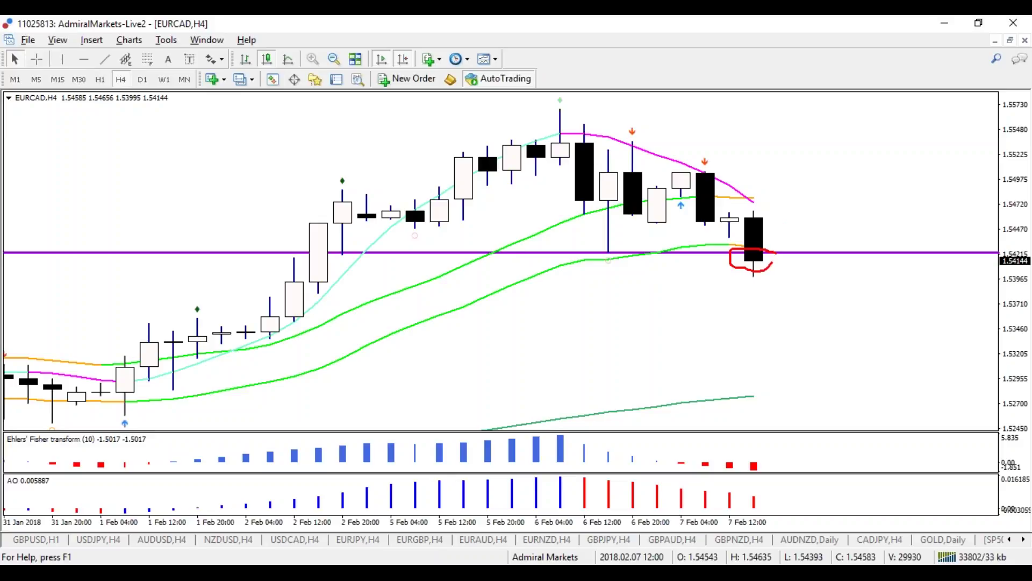
{"action": "left_click_drag", "start_coordinate": [624, 246], "coordinate": [622, 253]}
{"action": "key", "text": "Escape"}
Step: On M15, sketch a red upward-sloping zigzag channel from the latest low and a downward arrow out of it, and clear the drawing
{"action": "left_click", "coordinate": [57, 79]}
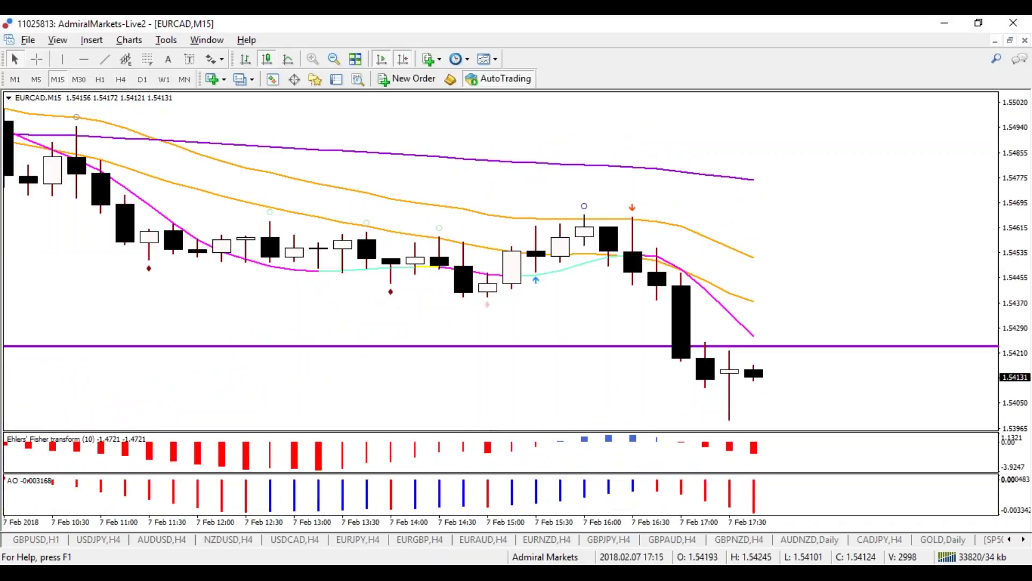
{"action": "key", "text": "minus"}
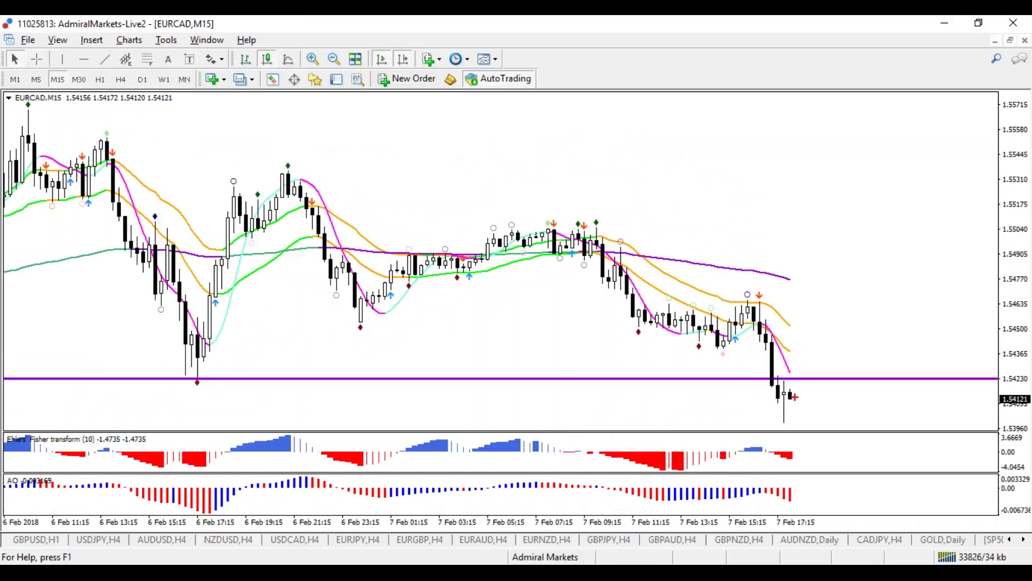
{"action": "mouse_move", "coordinate": [795, 396]}
{"action": "left_mouse_down"}
{"action": "mouse_move", "coordinate": [872, 363]}
{"action": "mouse_move", "coordinate": [883, 382]}
{"action": "mouse_move", "coordinate": [784, 421]}
{"action": "left_mouse_up"}
{"action": "left_click_drag", "start_coordinate": [917, 385], "coordinate": [788, 434]}
{"action": "mouse_move", "coordinate": [885, 395]}
{"action": "left_mouse_down"}
{"action": "mouse_move", "coordinate": [906, 460]}
{"action": "mouse_move", "coordinate": [930, 435]}
{"action": "left_mouse_up"}
{"action": "mouse_move", "coordinate": [872, 454]}
{"action": "left_mouse_down"}
{"action": "mouse_move", "coordinate": [930, 434]}
{"action": "mouse_move", "coordinate": [954, 466]}
{"action": "left_mouse_up"}
{"action": "mouse_move", "coordinate": [991, 422]}
{"action": "left_mouse_down"}
{"action": "mouse_move", "coordinate": [968, 489]}
{"action": "mouse_move", "coordinate": [1003, 518]}
{"action": "left_mouse_up"}
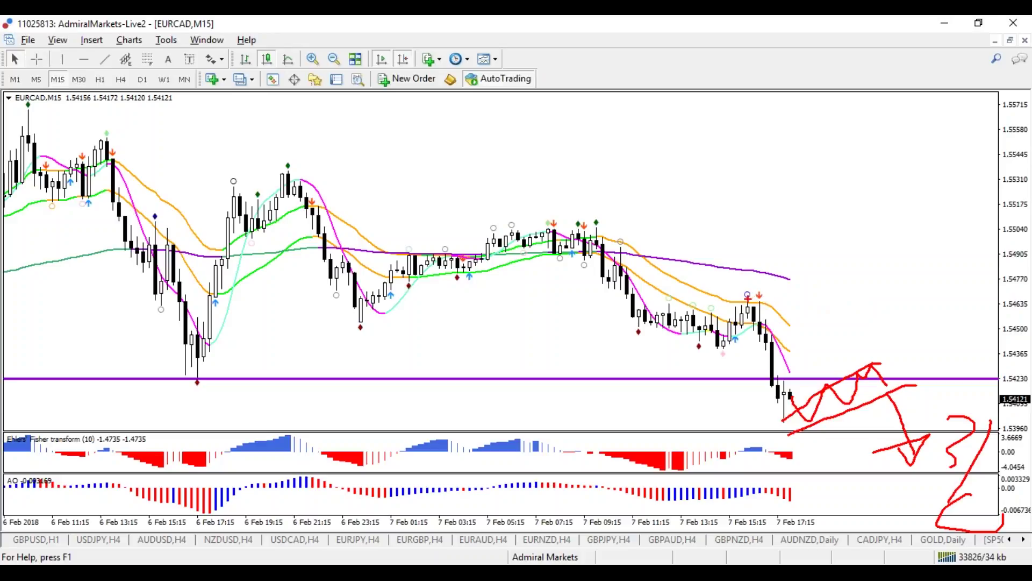
{"action": "key", "text": "Escape"}
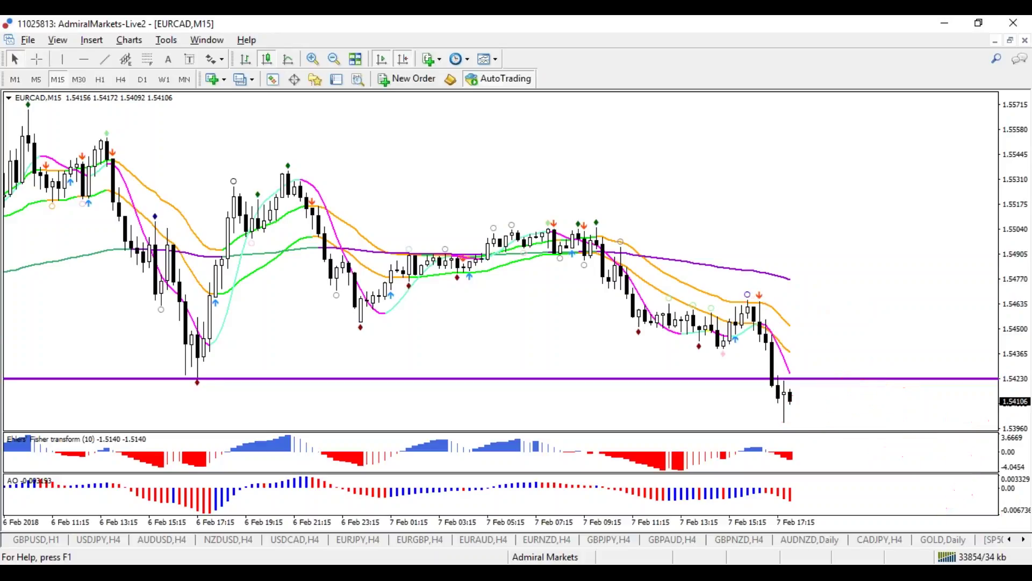
Step: On H4, sketch a red pullback to just above the purple line, capped by a short horizontal line, and a drop ending in an arrowhead
{"action": "left_click", "coordinate": [121, 80]}
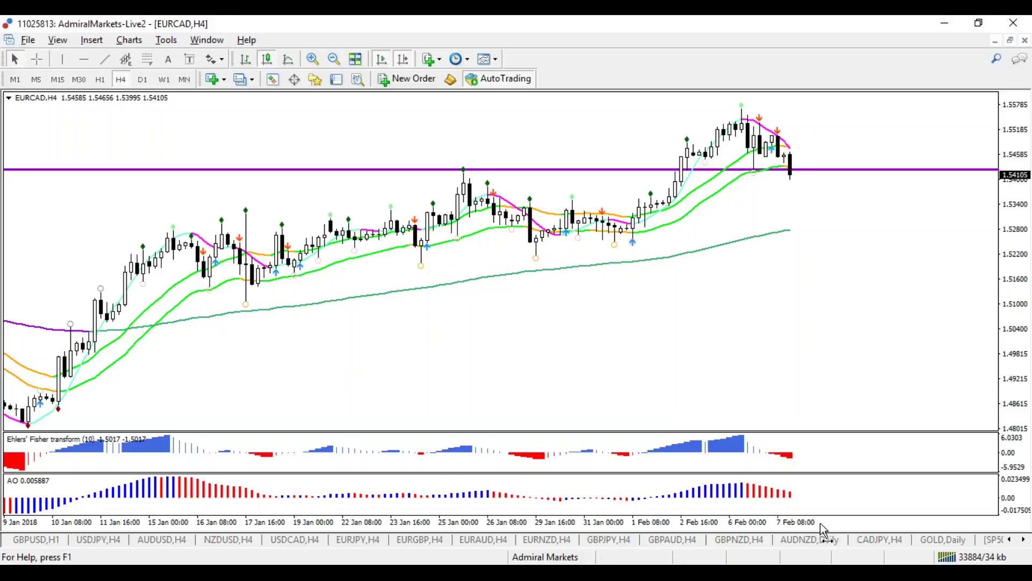
{"action": "key", "text": "plus"}
{"action": "mouse_move", "coordinate": [789, 244]}
{"action": "left_mouse_down"}
{"action": "mouse_move", "coordinate": [795, 271]}
{"action": "mouse_move", "coordinate": [822, 296]}
{"action": "left_mouse_up"}
{"action": "key", "text": "Escape"}
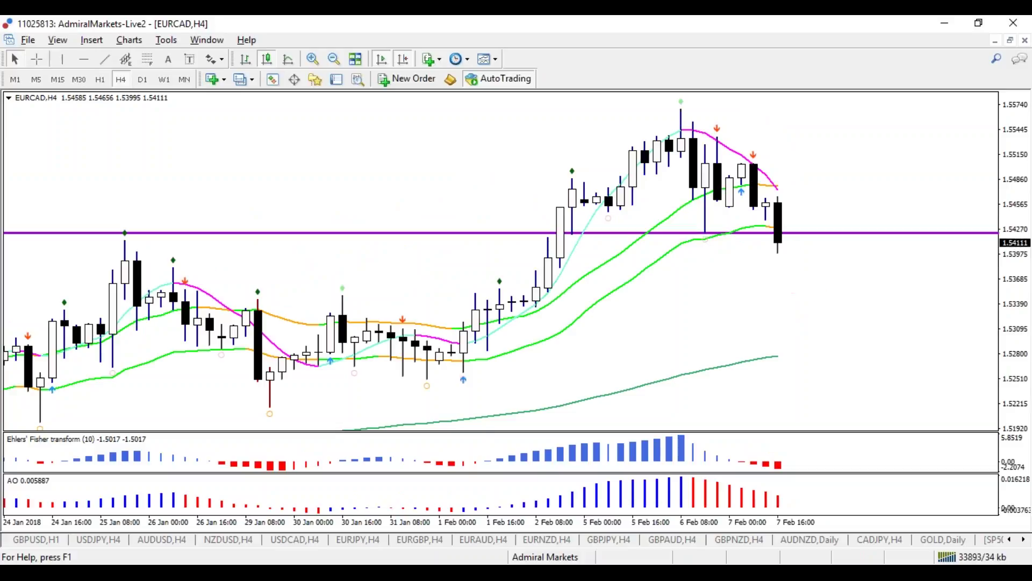
{"action": "key", "text": "minus"}
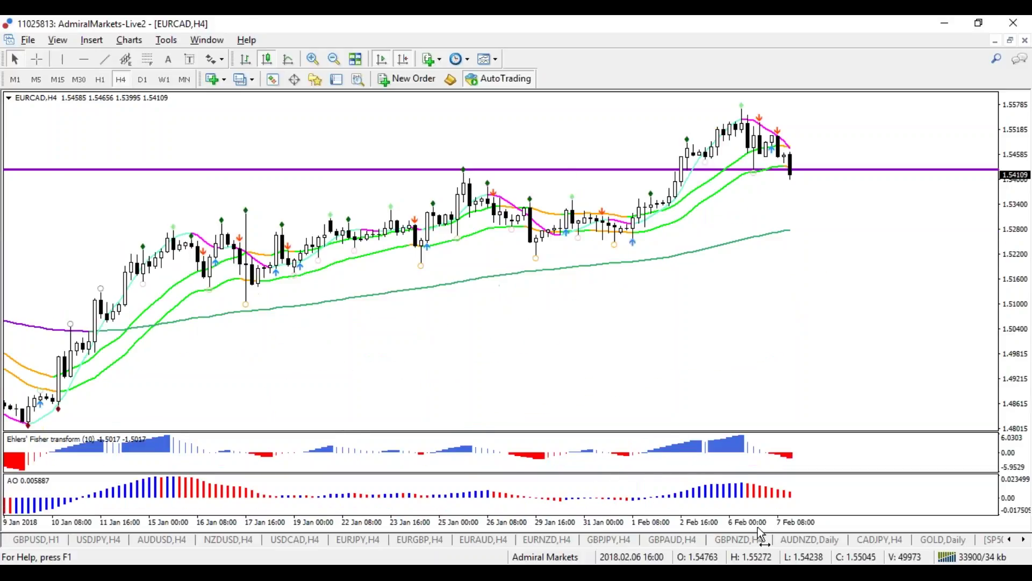
{"action": "key", "text": "plus"}
{"action": "mouse_move", "coordinate": [781, 243]}
{"action": "left_mouse_down"}
{"action": "mouse_move", "coordinate": [878, 213]}
{"action": "mouse_move", "coordinate": [839, 273]}
{"action": "mouse_move", "coordinate": [846, 300]}
{"action": "mouse_move", "coordinate": [862, 289]}
{"action": "left_mouse_up"}
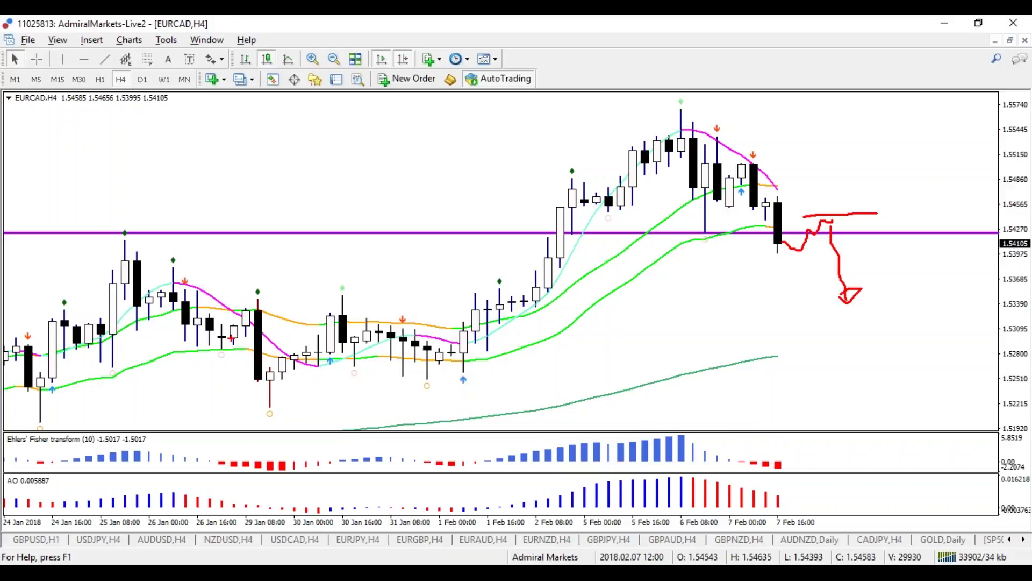
Step: On M15, sketch a red zigzag rising slightly above the purple line and reversing down with an arrowhead, and clear it
{"action": "type", "text": "M15"}
{"action": "key", "text": "Return"}
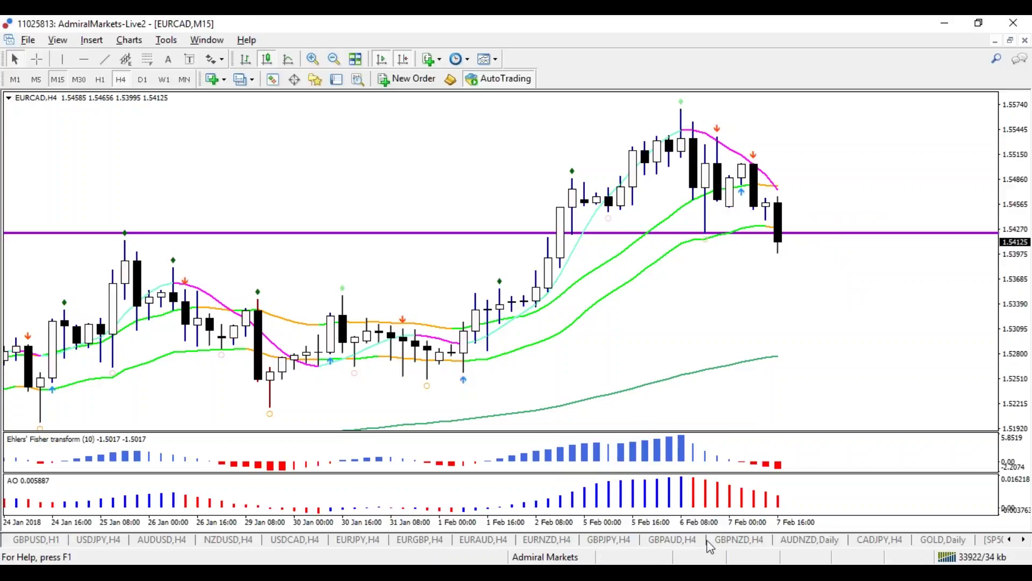
{"action": "key", "text": "minus"}
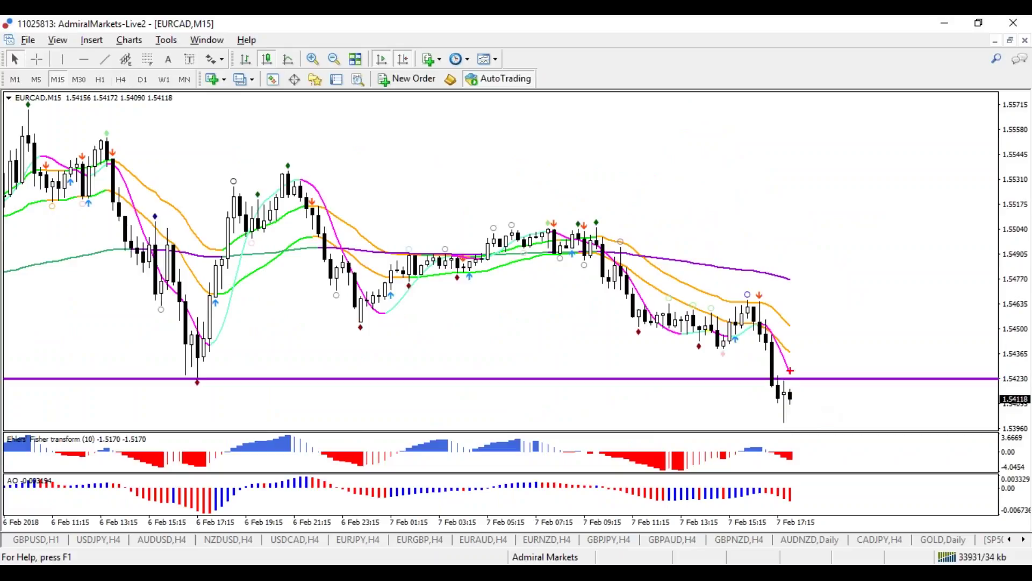
{"action": "mouse_move", "coordinate": [800, 414]}
{"action": "left_mouse_down"}
{"action": "mouse_move", "coordinate": [870, 360]}
{"action": "mouse_move", "coordinate": [893, 413]}
{"action": "mouse_move", "coordinate": [875, 411]}
{"action": "left_mouse_up"}
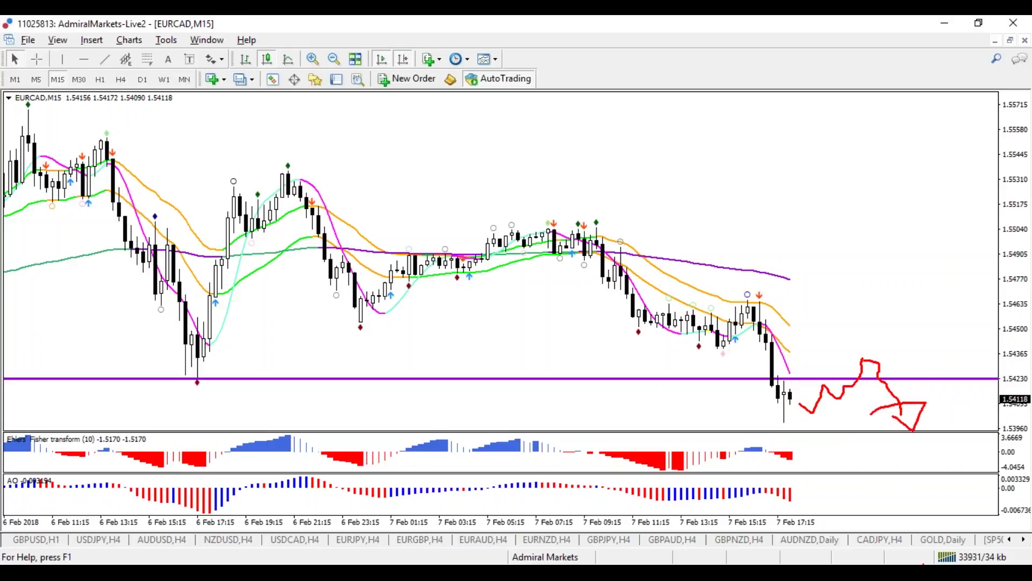
{"action": "key", "text": "Escape"}
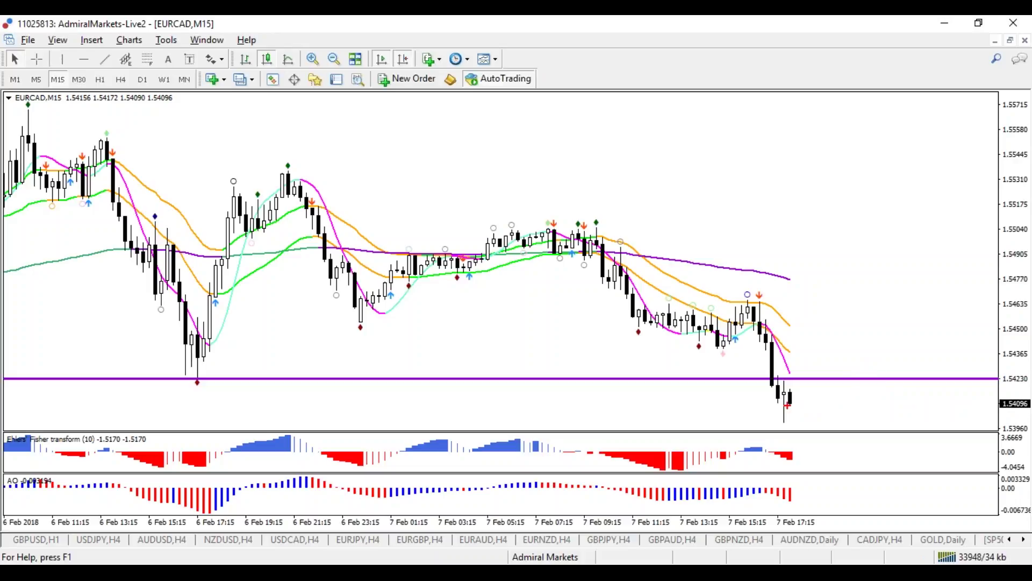
Step: Sketch alternative M15 pullback paths in red, circle the turning point, link it by arrow to the previous swing high, and clear everything
{"action": "mouse_move", "coordinate": [791, 397]}
{"action": "left_mouse_down"}
{"action": "mouse_move", "coordinate": [816, 373]}
{"action": "mouse_move", "coordinate": [877, 353]}
{"action": "left_mouse_up"}
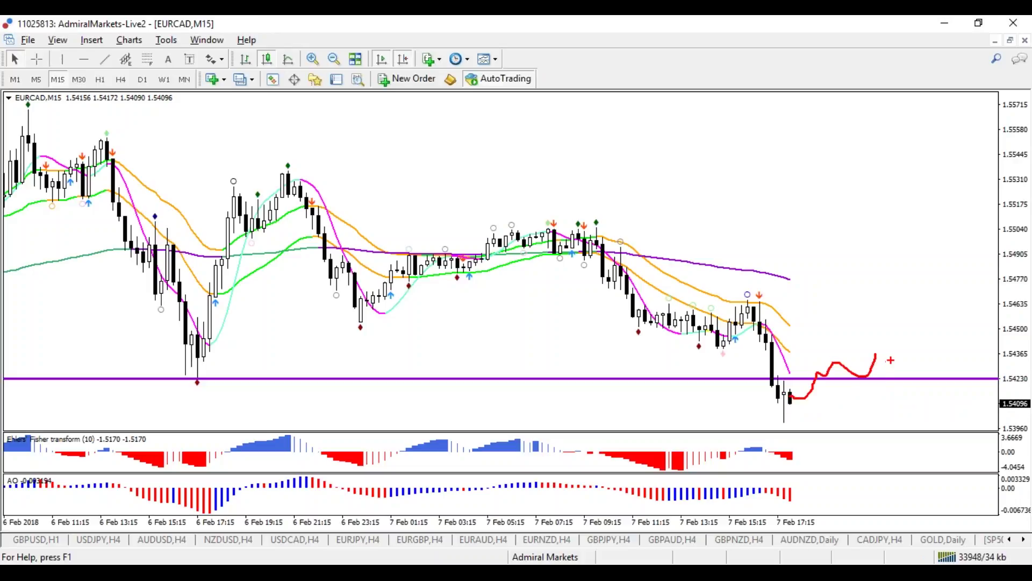
{"action": "mouse_move", "coordinate": [792, 398]}
{"action": "left_mouse_down"}
{"action": "mouse_move", "coordinate": [898, 358]}
{"action": "mouse_move", "coordinate": [888, 363]}
{"action": "mouse_move", "coordinate": [920, 415]}
{"action": "mouse_move", "coordinate": [934, 413]}
{"action": "left_mouse_up"}
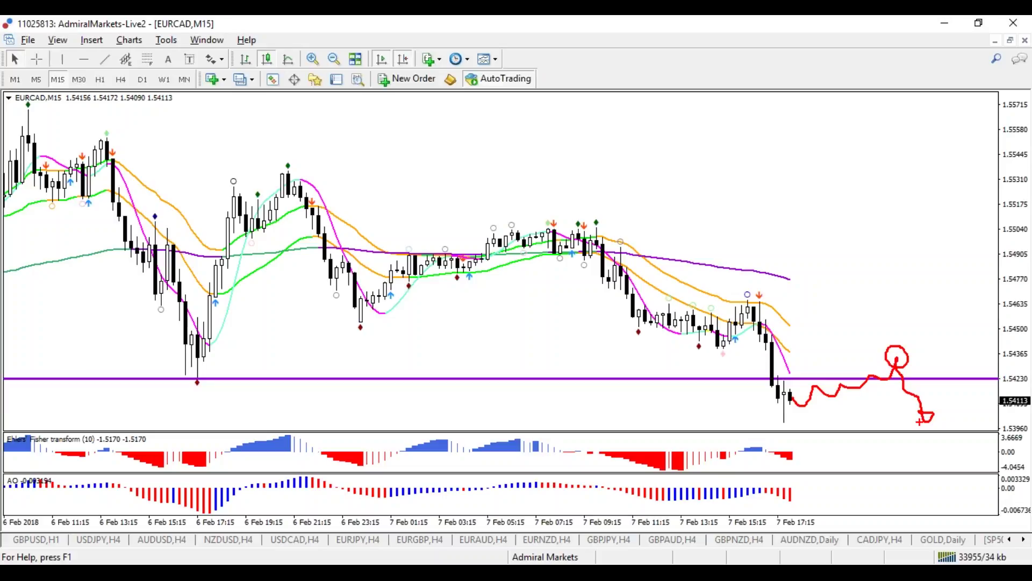
{"action": "mouse_move", "coordinate": [897, 354]}
{"action": "left_mouse_down"}
{"action": "mouse_move", "coordinate": [938, 293]}
{"action": "mouse_move", "coordinate": [777, 299]}
{"action": "left_mouse_up"}
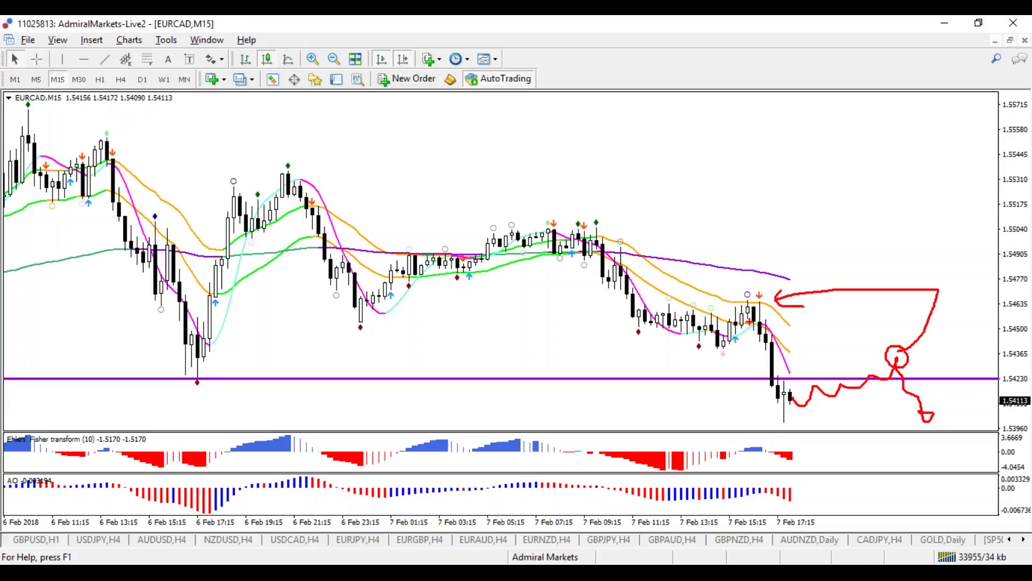
{"action": "mouse_move", "coordinate": [701, 300]}
{"action": "left_mouse_down"}
{"action": "mouse_move", "coordinate": [790, 291]}
{"action": "mouse_move", "coordinate": [804, 307]}
{"action": "left_mouse_up"}
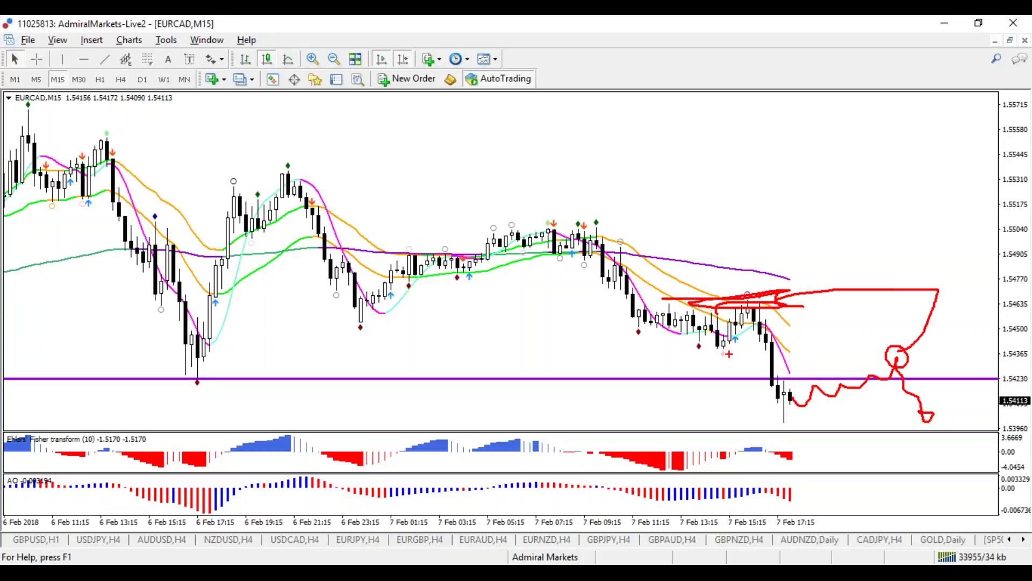
{"action": "key", "text": "Escape"}
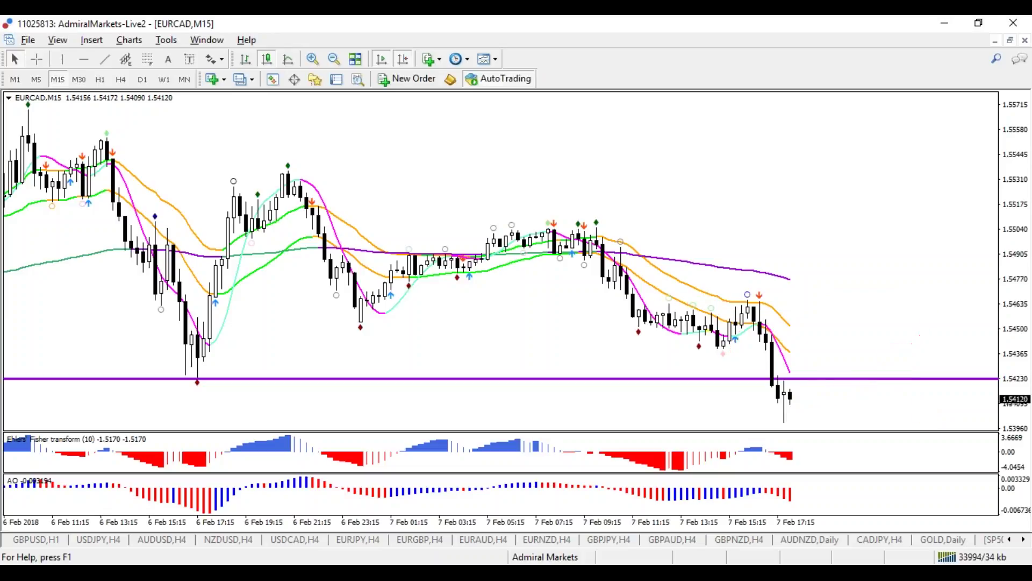
Step: Open the GBPUSD chart and examine the latest H4 candles against the S1 and S2 pivots and the green channel
{"action": "left_click", "coordinate": [39, 541]}
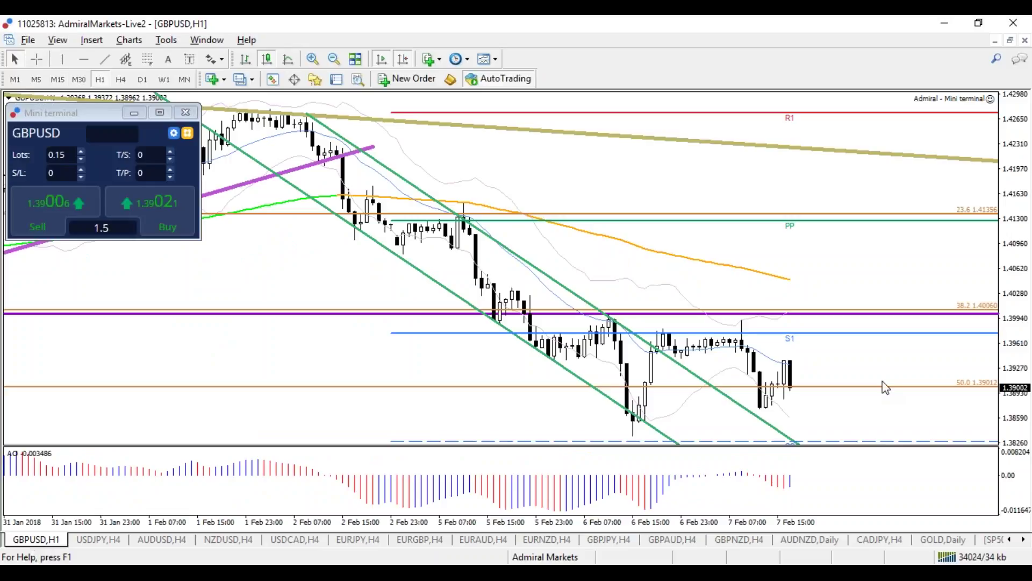
{"action": "left_click", "coordinate": [120, 80]}
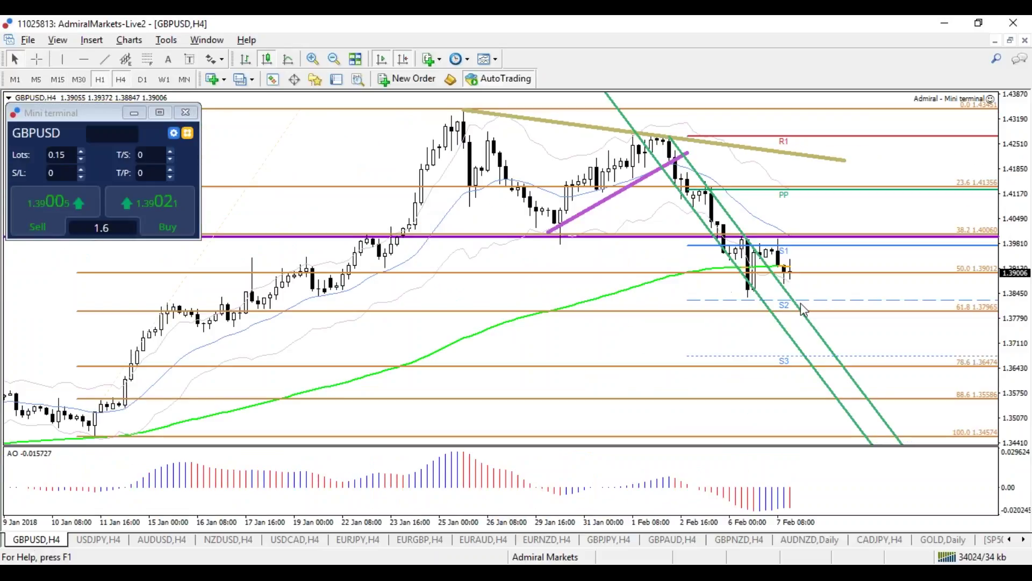
{"action": "left_click_drag", "start_coordinate": [758, 293], "coordinate": [758, 302]}
Step: On H1, sketch a blue double-bottom path ending in an upward arrow, clear it, trace the latest swings in blue, and clear that too
{"action": "left_click", "coordinate": [100, 79]}
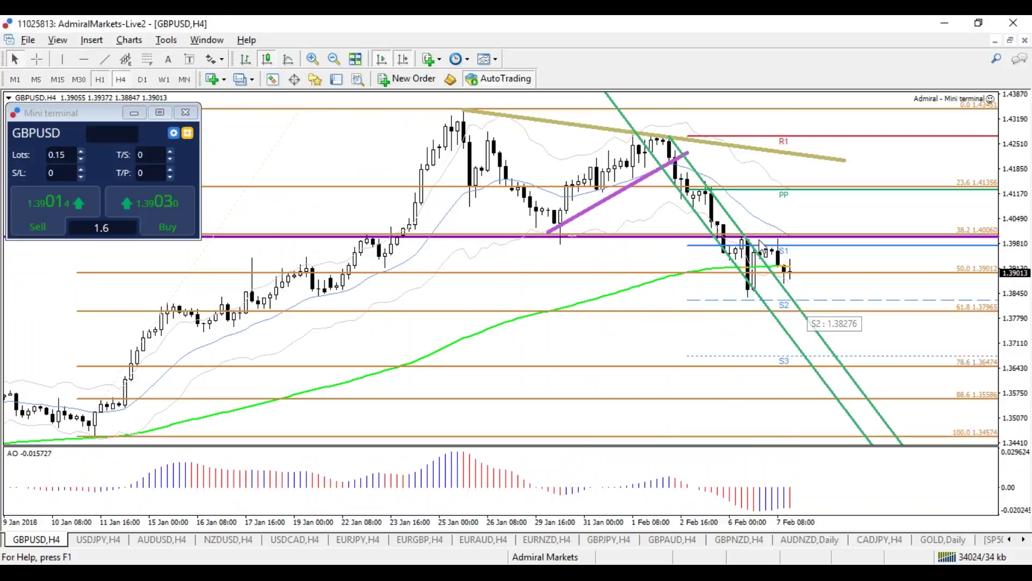
{"action": "mouse_move", "coordinate": [631, 432]}
{"action": "left_mouse_down"}
{"action": "mouse_move", "coordinate": [680, 351]}
{"action": "mouse_move", "coordinate": [731, 354]}
{"action": "mouse_move", "coordinate": [759, 370]}
{"action": "mouse_move", "coordinate": [776, 414]}
{"action": "mouse_move", "coordinate": [806, 248]}
{"action": "mouse_move", "coordinate": [835, 264]}
{"action": "left_mouse_up"}
{"action": "left_click_drag", "start_coordinate": [756, 249], "coordinate": [801, 253]}
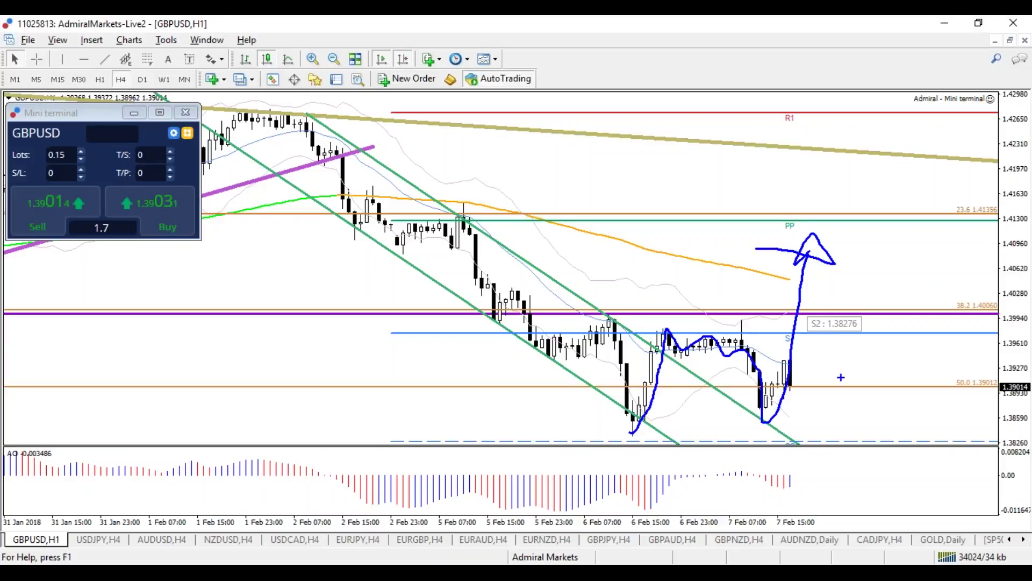
{"action": "key", "text": "Escape"}
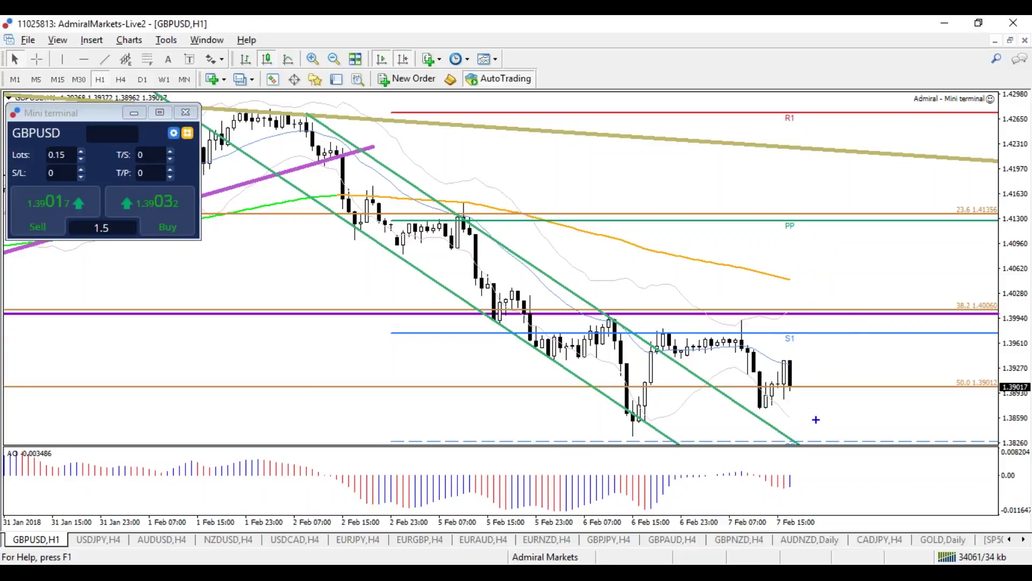
{"action": "mouse_move", "coordinate": [651, 358]}
{"action": "left_mouse_down"}
{"action": "mouse_move", "coordinate": [682, 329]}
{"action": "mouse_move", "coordinate": [763, 404]}
{"action": "mouse_move", "coordinate": [781, 360]}
{"action": "mouse_move", "coordinate": [790, 383]}
{"action": "left_mouse_up"}
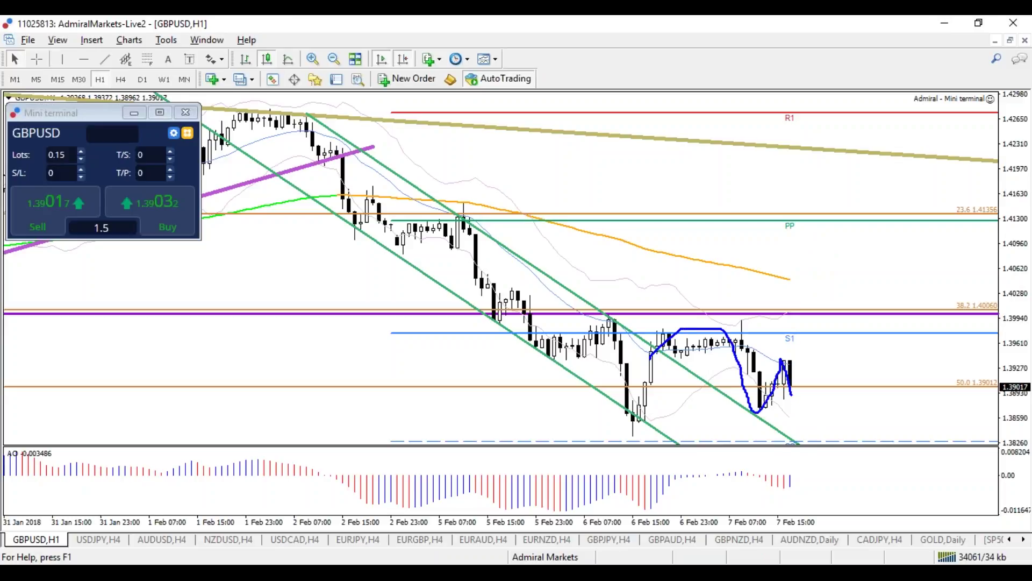
{"action": "key", "text": "Escape"}
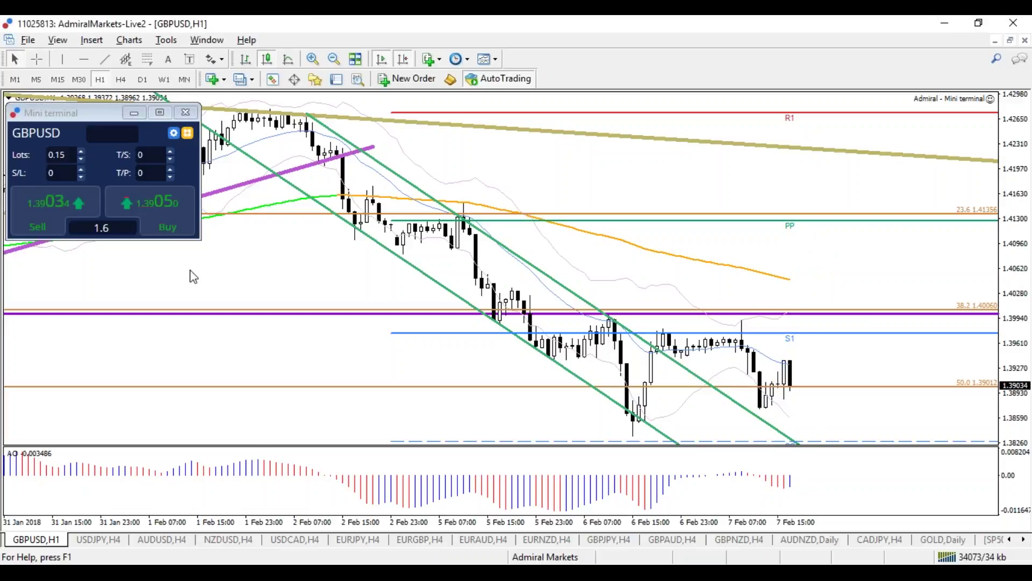
Step: Draw converging H1 trendlines, one rising under the 6 and 7 February lows and one falling from the 6 February high
{"action": "left_click", "coordinate": [105, 58]}
{"action": "left_click_drag", "start_coordinate": [633, 436], "coordinate": [864, 387]}
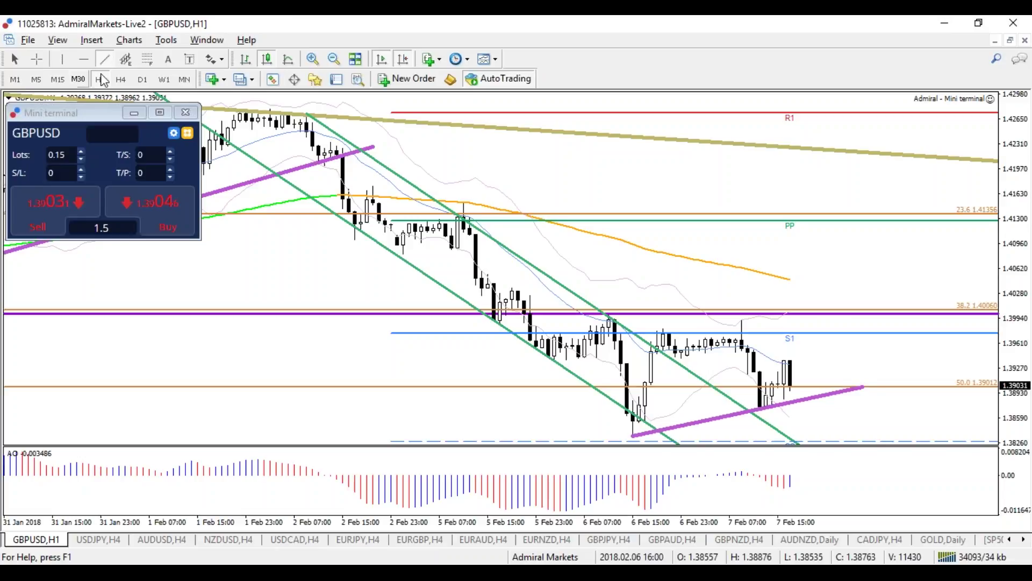
{"action": "mouse_move", "coordinate": [607, 314]}
{"action": "left_mouse_down"}
{"action": "mouse_move", "coordinate": [857, 362]}
{"action": "mouse_move", "coordinate": [860, 373]}
{"action": "mouse_move", "coordinate": [863, 356]}
{"action": "left_mouse_up"}
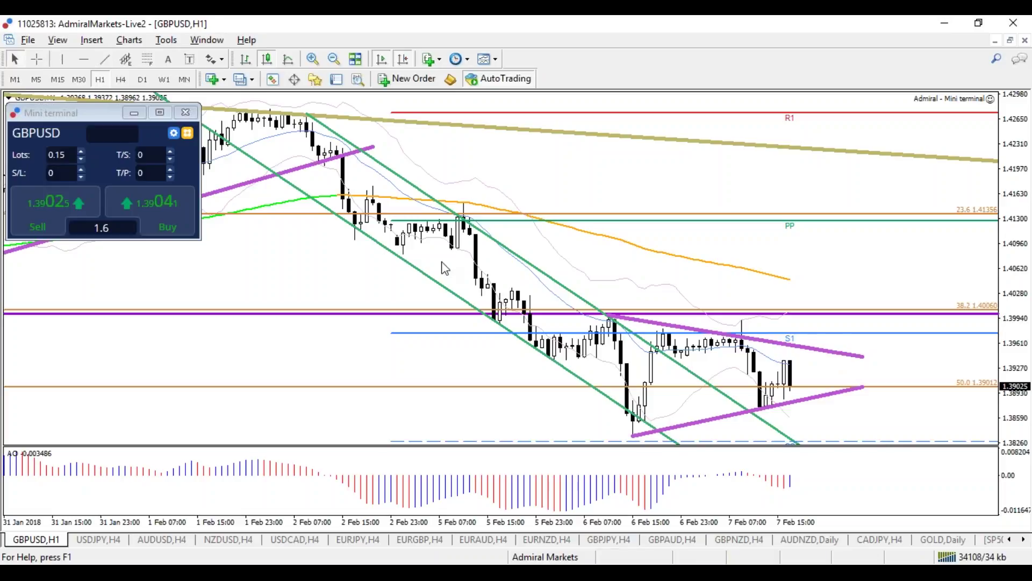
Step: Switch GBPUSD to the daily timeframe and apply the 1AM2 template to remove the existing drawings
{"action": "left_click", "coordinate": [121, 80]}
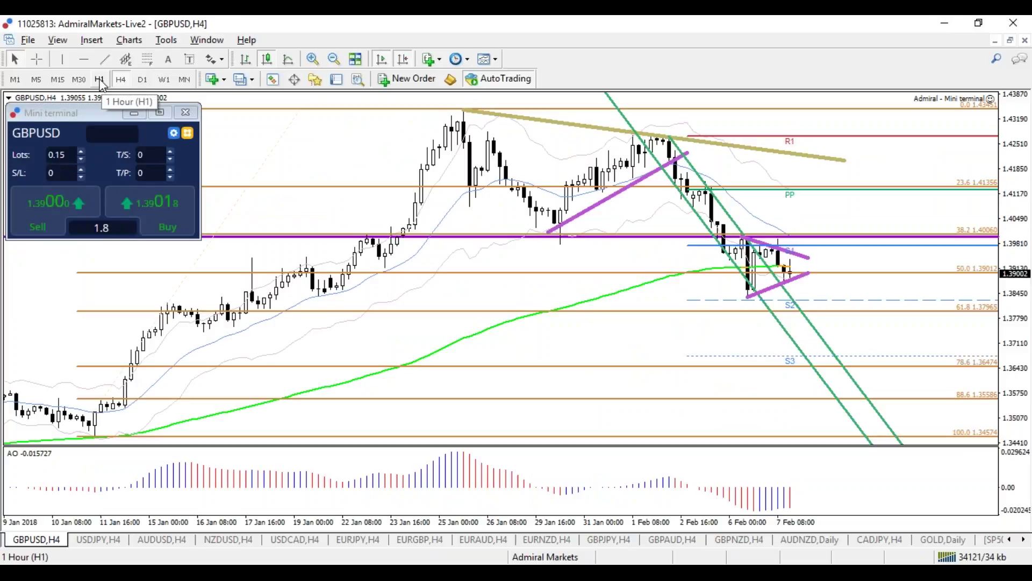
{"action": "left_click", "coordinate": [141, 80]}
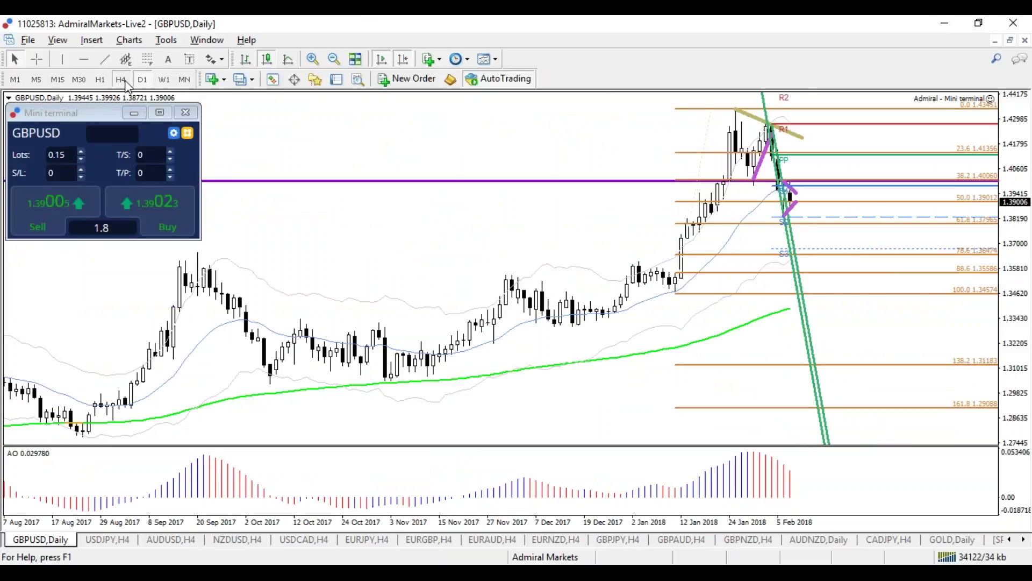
{"action": "right_click", "coordinate": [399, 149]}
{"action": "mouse_move", "coordinate": [500, 312]}
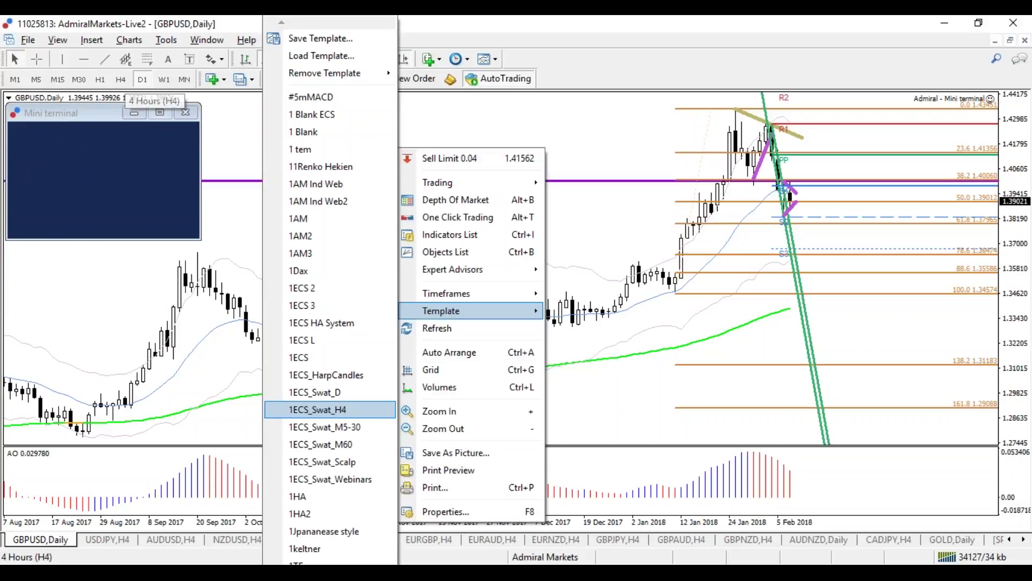
{"action": "left_click", "coordinate": [300, 235]}
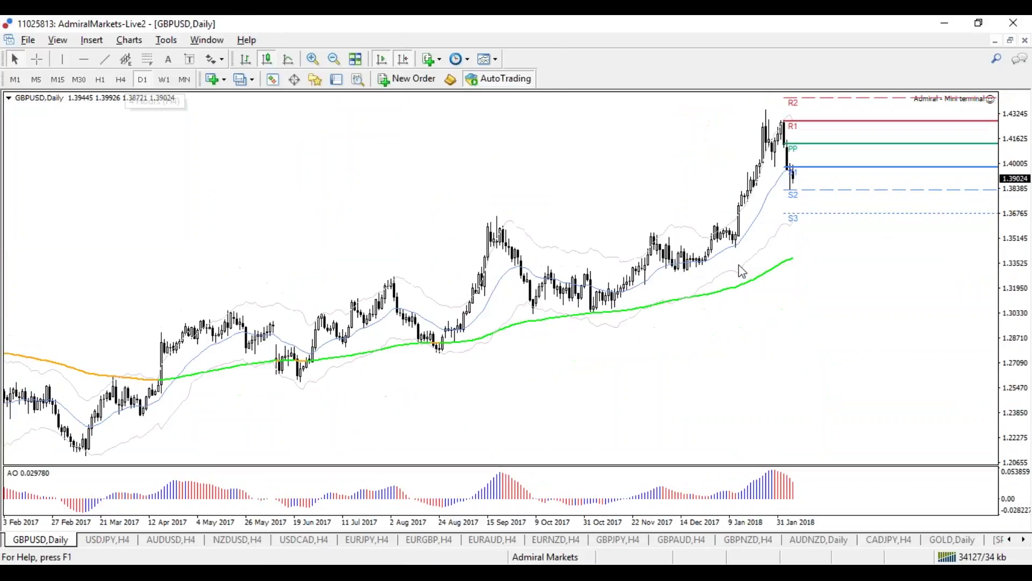
{"action": "left_click_drag", "start_coordinate": [757, 530], "coordinate": [774, 529]}
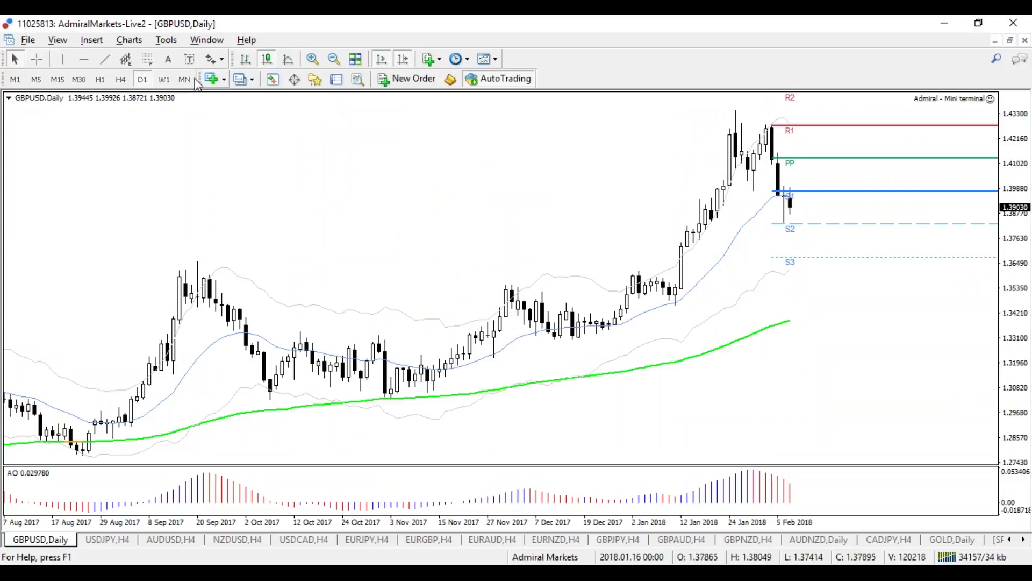
Step: On H4, sketch a blue candle box rising through S1 beside the latest price, add an arrow above PP, and clear the sketch
{"action": "left_click", "coordinate": [121, 79]}
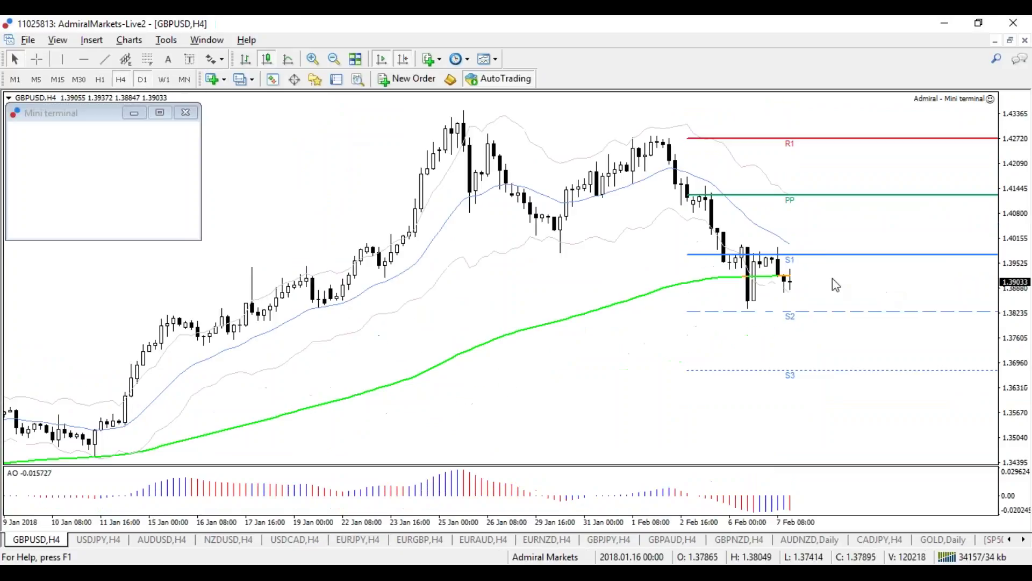
{"action": "left_click_drag", "start_coordinate": [802, 232], "coordinate": [805, 261]}
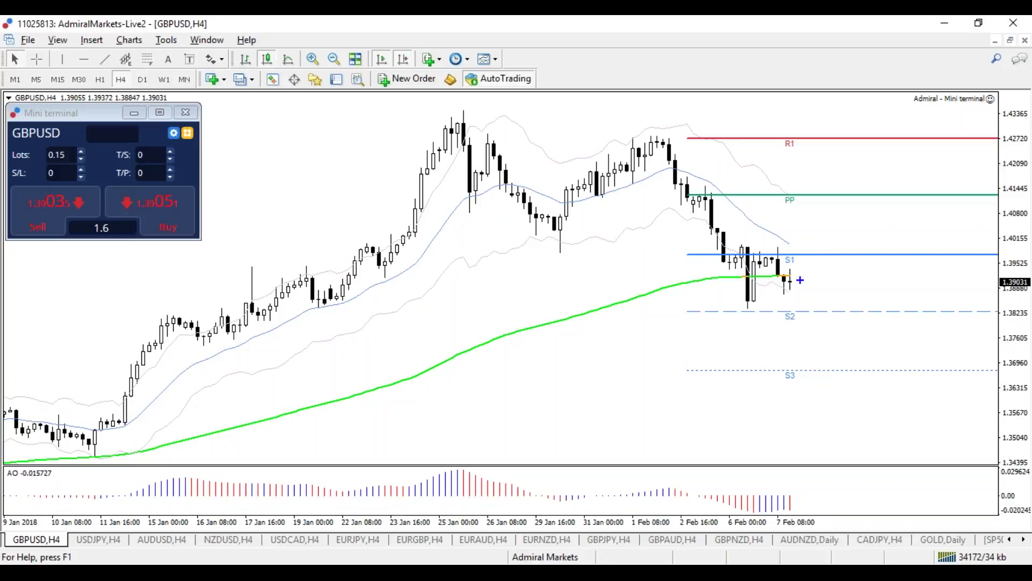
{"action": "mouse_move", "coordinate": [807, 283]}
{"action": "left_mouse_down"}
{"action": "mouse_move", "coordinate": [808, 245]}
{"action": "mouse_move", "coordinate": [799, 281]}
{"action": "mouse_move", "coordinate": [795, 246]}
{"action": "left_mouse_up"}
{"action": "mouse_move", "coordinate": [814, 245]}
{"action": "left_mouse_down"}
{"action": "mouse_move", "coordinate": [852, 173]}
{"action": "mouse_move", "coordinate": [876, 175]}
{"action": "left_mouse_up"}
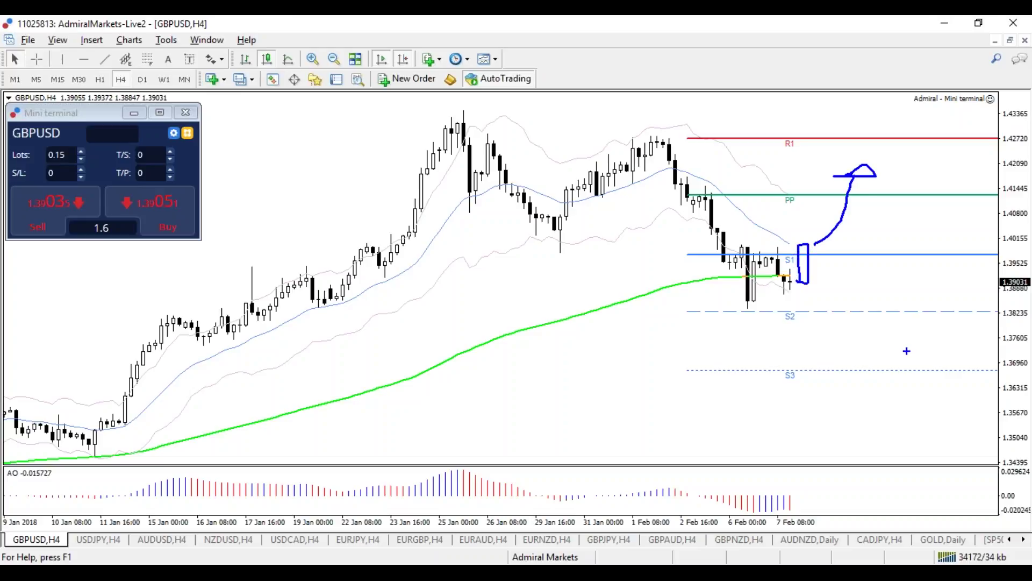
{"action": "key", "text": "Escape"}
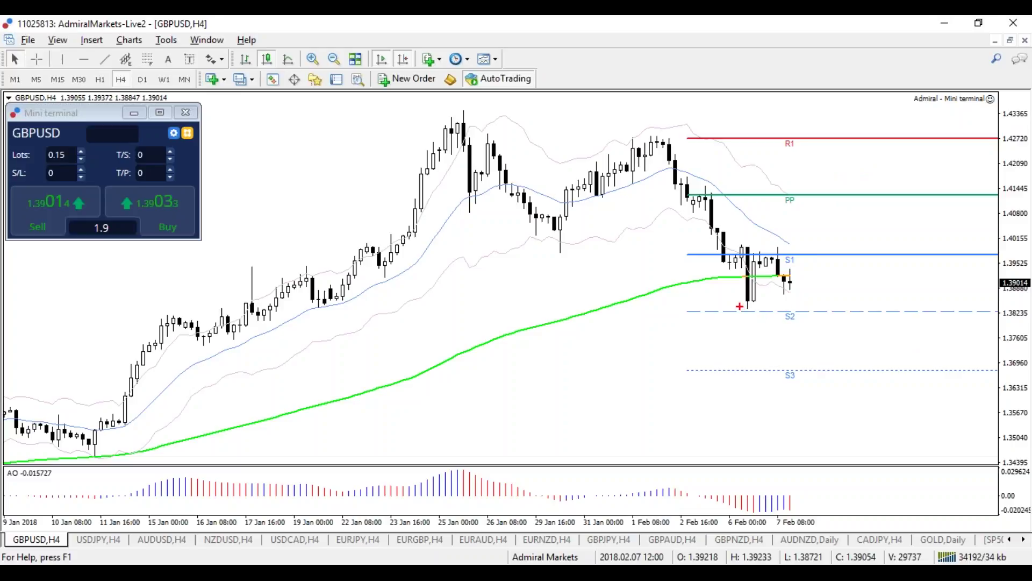
Step: Underline the 6 February H4 low in red, clear the sketch, and place a horizontal line at that low just above S2
{"action": "left_click_drag", "start_coordinate": [784, 307], "coordinate": [717, 307]}
{"action": "left_click_drag", "start_coordinate": [821, 308], "coordinate": [836, 310]}
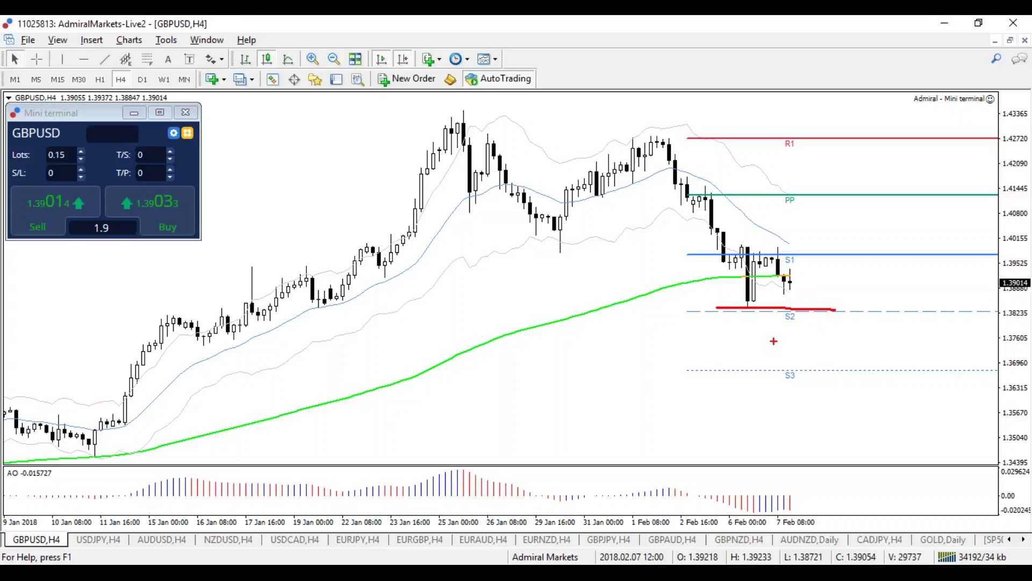
{"action": "key", "text": "Escape"}
{"action": "left_click", "coordinate": [83, 59]}
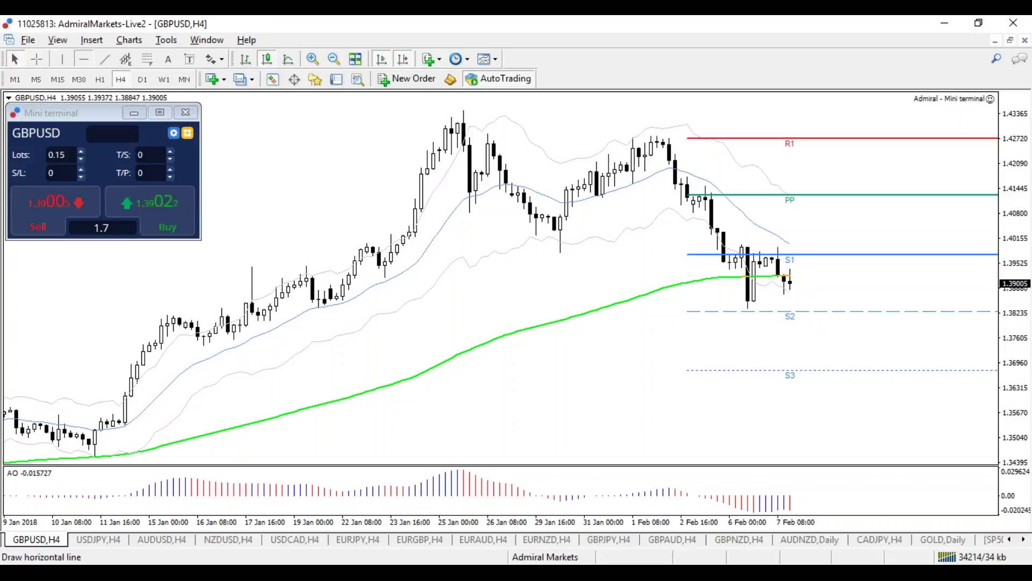
{"action": "left_click", "coordinate": [747, 309]}
{"action": "double_click", "coordinate": [760, 311]}
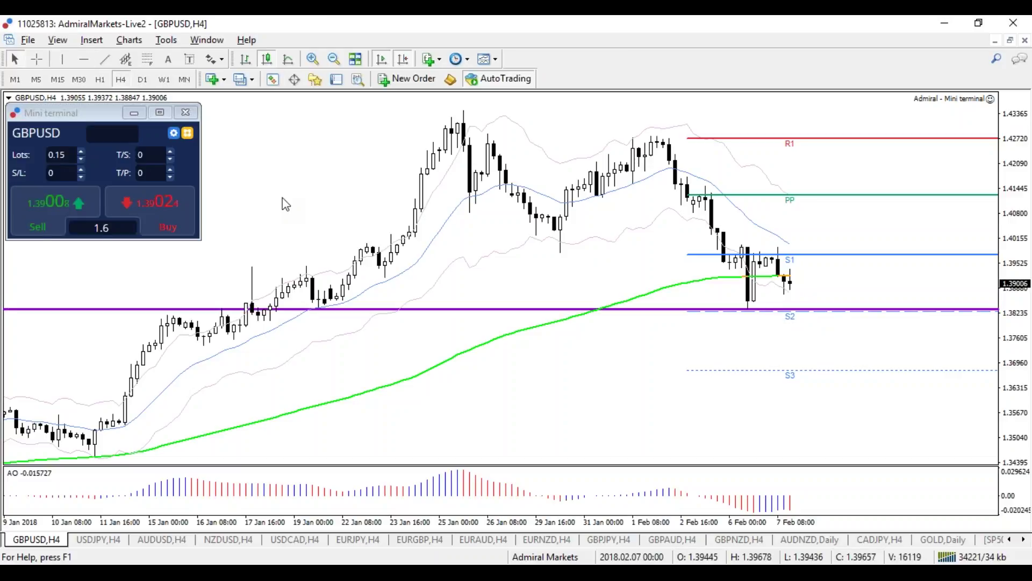
Step: Draw a falling trendline on the H1 chart from the 6 February high over the 7 February candles
{"action": "left_click", "coordinate": [100, 80]}
{"action": "left_click", "coordinate": [105, 58]}
{"action": "left_click_drag", "start_coordinate": [596, 325], "coordinate": [859, 370]}
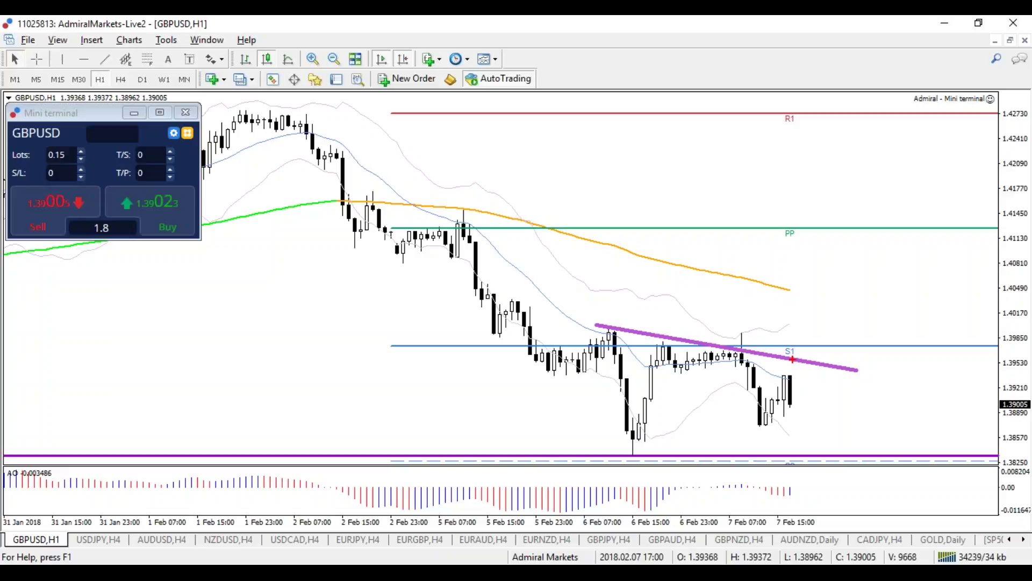
Step: Sketch an upward arrow, circle the latest candles in red and the 6 February low in blue, add a breakout path, and clear everything
{"action": "mouse_move", "coordinate": [806, 324]}
{"action": "left_mouse_down"}
{"action": "mouse_move", "coordinate": [821, 259]}
{"action": "mouse_move", "coordinate": [809, 263]}
{"action": "left_mouse_up"}
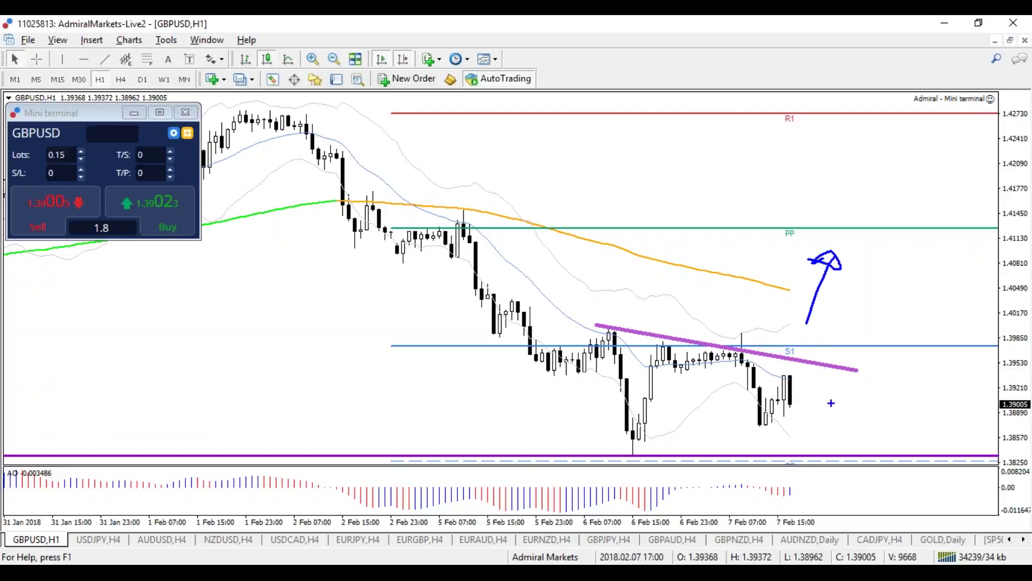
{"action": "key", "text": "e"}
{"action": "mouse_move", "coordinate": [801, 386]}
{"action": "left_mouse_down"}
{"action": "mouse_move", "coordinate": [786, 376]}
{"action": "mouse_move", "coordinate": [798, 380]}
{"action": "left_mouse_up"}
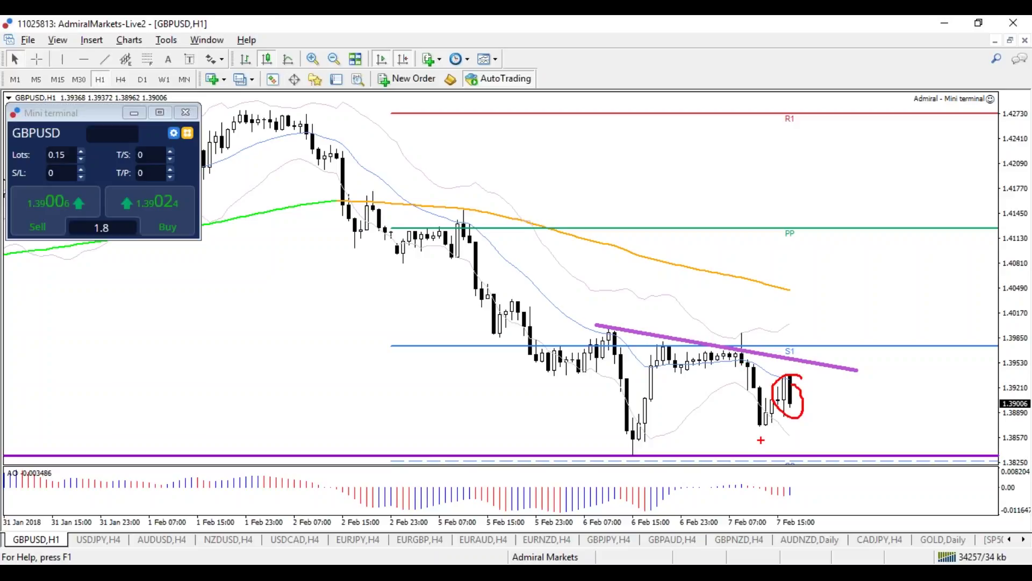
{"action": "mouse_move", "coordinate": [644, 448]}
{"action": "left_mouse_down"}
{"action": "mouse_move", "coordinate": [630, 449]}
{"action": "mouse_move", "coordinate": [650, 449]}
{"action": "left_mouse_up"}
{"action": "mouse_move", "coordinate": [787, 401]}
{"action": "left_mouse_down"}
{"action": "mouse_move", "coordinate": [845, 292]}
{"action": "mouse_move", "coordinate": [851, 307]}
{"action": "left_mouse_up"}
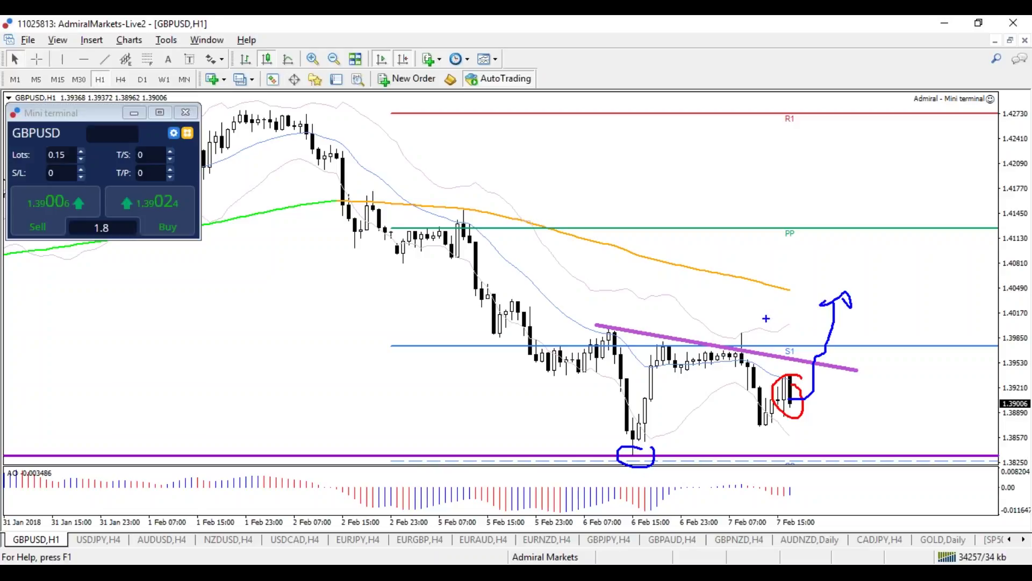
{"action": "key", "text": "Escape"}
Step: Open the USDJPY H4 chart, trace the recent upswings in blue and downswings in red, and clear the sketch
{"action": "left_click", "coordinate": [114, 540]}
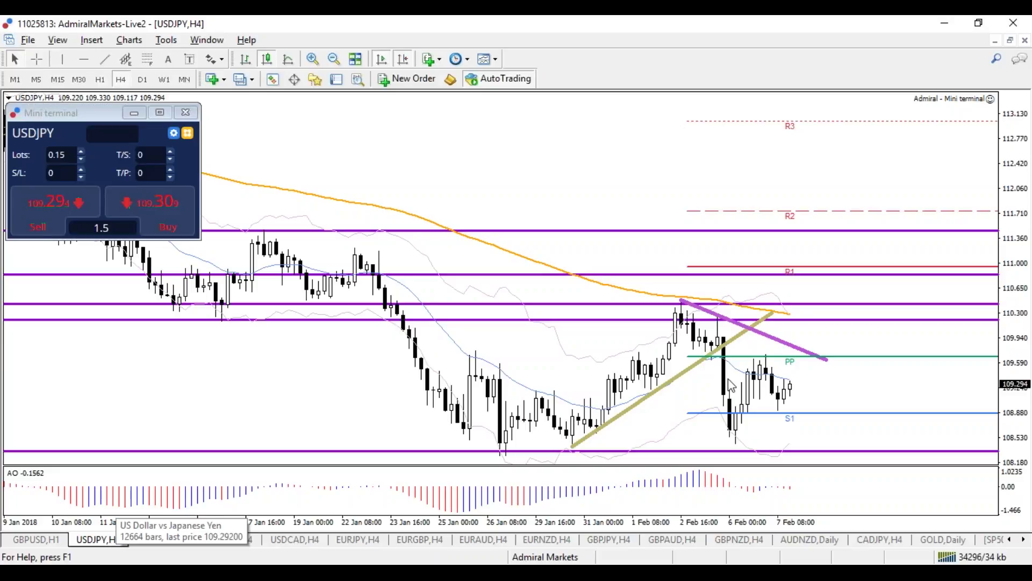
{"action": "mouse_move", "coordinate": [533, 444]}
{"action": "left_mouse_down"}
{"action": "mouse_move", "coordinate": [711, 296]}
{"action": "mouse_move", "coordinate": [738, 449]}
{"action": "mouse_move", "coordinate": [767, 355]}
{"action": "mouse_move", "coordinate": [792, 425]}
{"action": "left_mouse_up"}
{"action": "key", "text": "r"}
{"action": "key", "text": "b"}
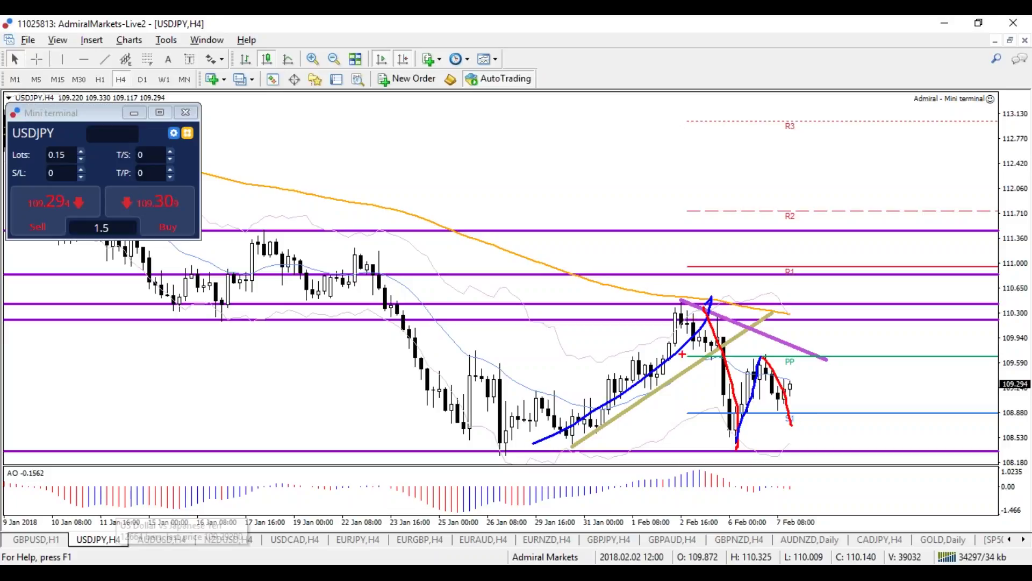
{"action": "key", "text": "Escape"}
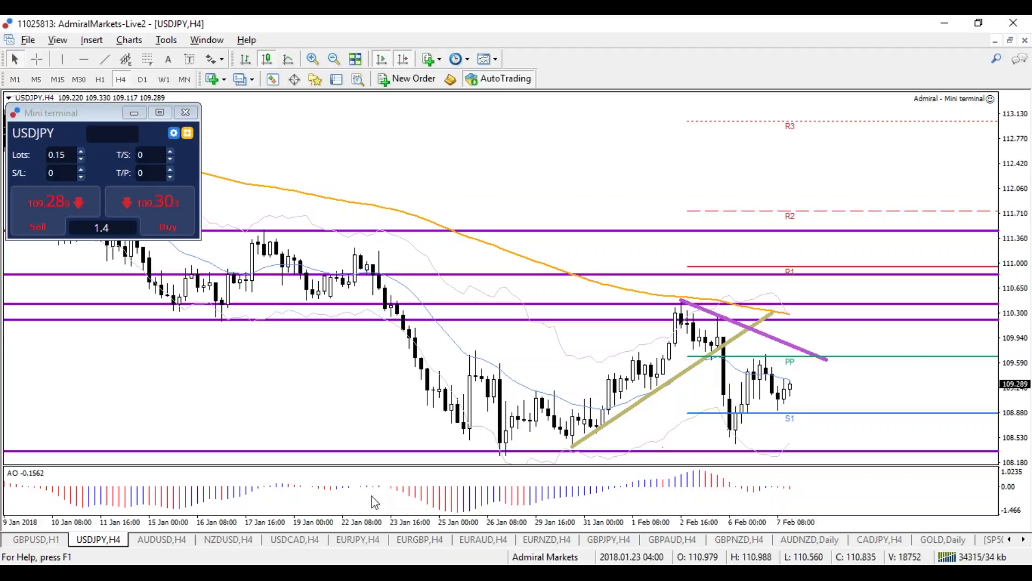
Step: On the USDJPY daily chart, sketch the January decline, the latest swings and the circled support zone in red and blue, and clear everything
{"action": "left_click", "coordinate": [142, 79]}
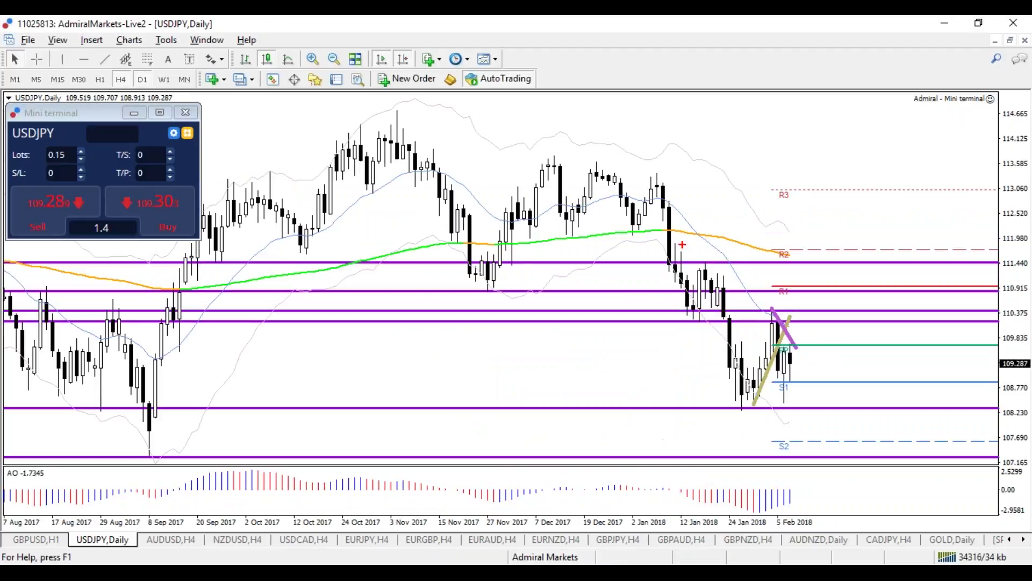
{"action": "mouse_move", "coordinate": [608, 186]}
{"action": "left_mouse_down"}
{"action": "mouse_move", "coordinate": [699, 338]}
{"action": "mouse_move", "coordinate": [701, 365]}
{"action": "left_mouse_up"}
{"action": "mouse_move", "coordinate": [786, 403]}
{"action": "left_mouse_down"}
{"action": "mouse_move", "coordinate": [528, 398]}
{"action": "mouse_move", "coordinate": [456, 448]}
{"action": "mouse_move", "coordinate": [751, 413]}
{"action": "mouse_move", "coordinate": [758, 320]}
{"action": "mouse_move", "coordinate": [783, 401]}
{"action": "mouse_move", "coordinate": [811, 352]}
{"action": "mouse_move", "coordinate": [821, 353]}
{"action": "left_mouse_up"}
{"action": "left_click_drag", "start_coordinate": [760, 265], "coordinate": [803, 293]}
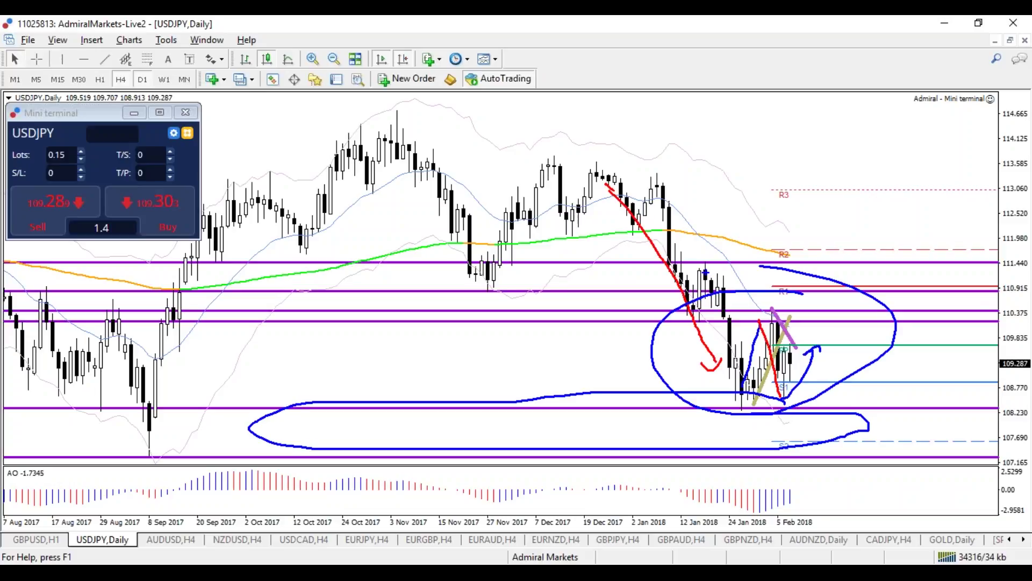
{"action": "key", "text": "Escape"}
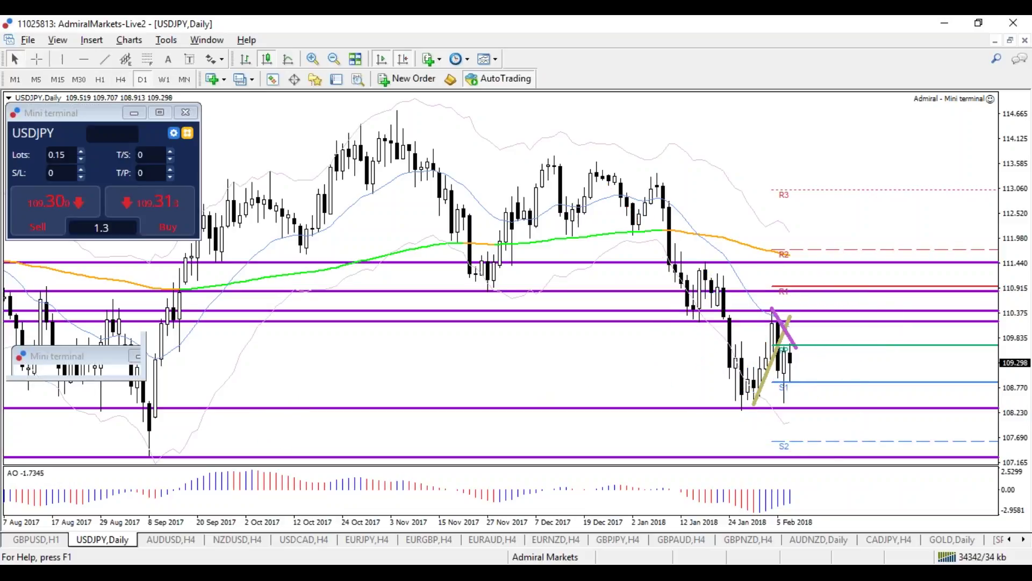
Step: Open the AUDUSD H4 chart, sketch freehand over the decline and around the latest lows, and clear the sketch
{"action": "left_click", "coordinate": [177, 539]}
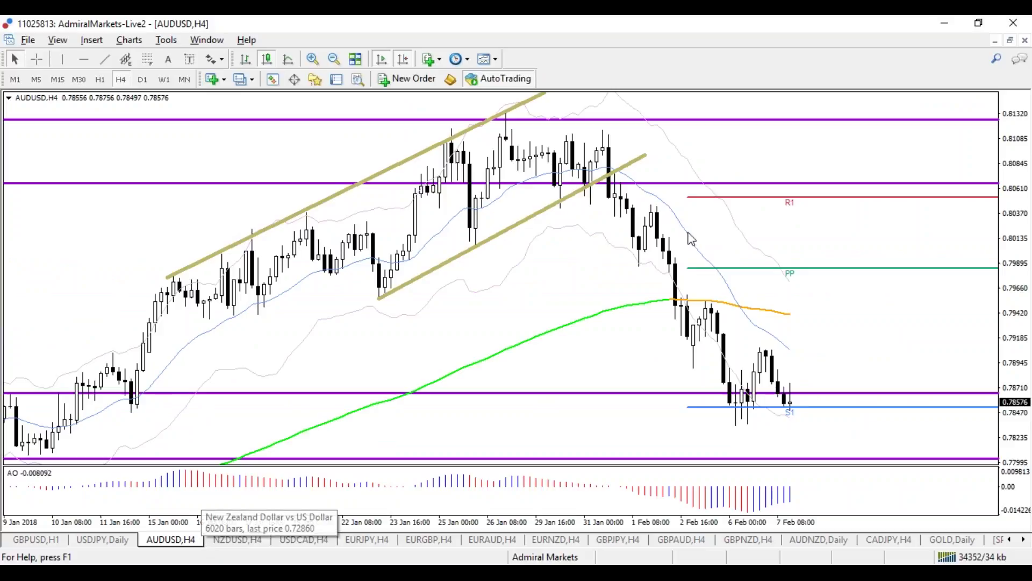
{"action": "mouse_move", "coordinate": [522, 154]}
{"action": "left_mouse_down"}
{"action": "mouse_move", "coordinate": [561, 168]}
{"action": "mouse_move", "coordinate": [745, 396]}
{"action": "mouse_move", "coordinate": [877, 277]}
{"action": "mouse_move", "coordinate": [935, 435]}
{"action": "mouse_move", "coordinate": [896, 424]}
{"action": "left_mouse_up"}
{"action": "key", "text": "r"}
{"action": "mouse_move", "coordinate": [660, 427]}
{"action": "left_mouse_down"}
{"action": "mouse_move", "coordinate": [678, 456]}
{"action": "mouse_move", "coordinate": [785, 402]}
{"action": "left_mouse_up"}
{"action": "mouse_move", "coordinate": [855, 247]}
{"action": "left_mouse_down"}
{"action": "mouse_move", "coordinate": [880, 275]}
{"action": "mouse_move", "coordinate": [863, 296]}
{"action": "left_mouse_up"}
{"action": "left_click_drag", "start_coordinate": [938, 481], "coordinate": [964, 505]}
{"action": "key", "text": "Escape"}
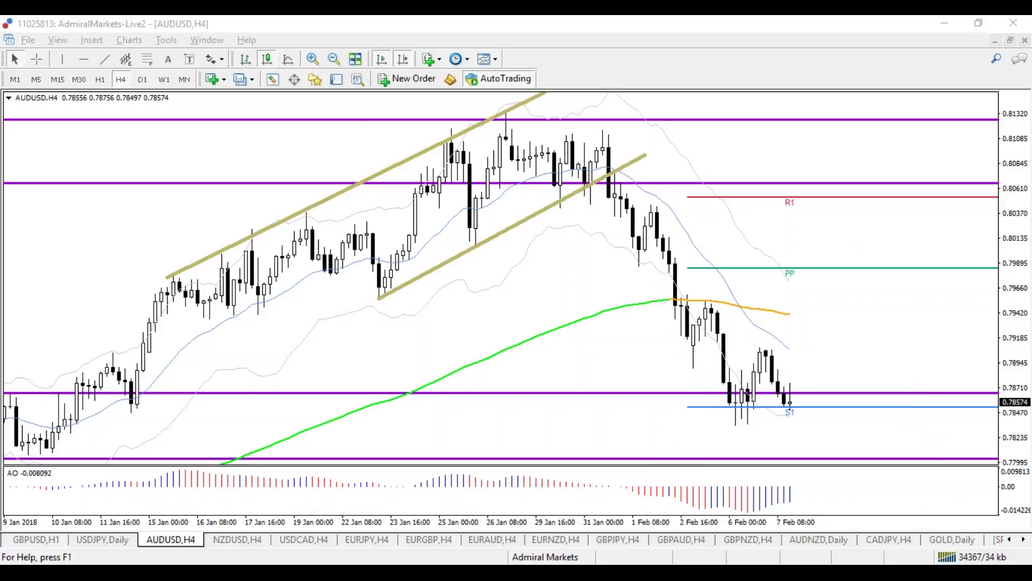
Step: Open the EURNZD H4 chart and draw rising channel trendlines under the January and February lows and over the mid-January and early February highs
{"action": "left_click", "coordinate": [253, 540]}
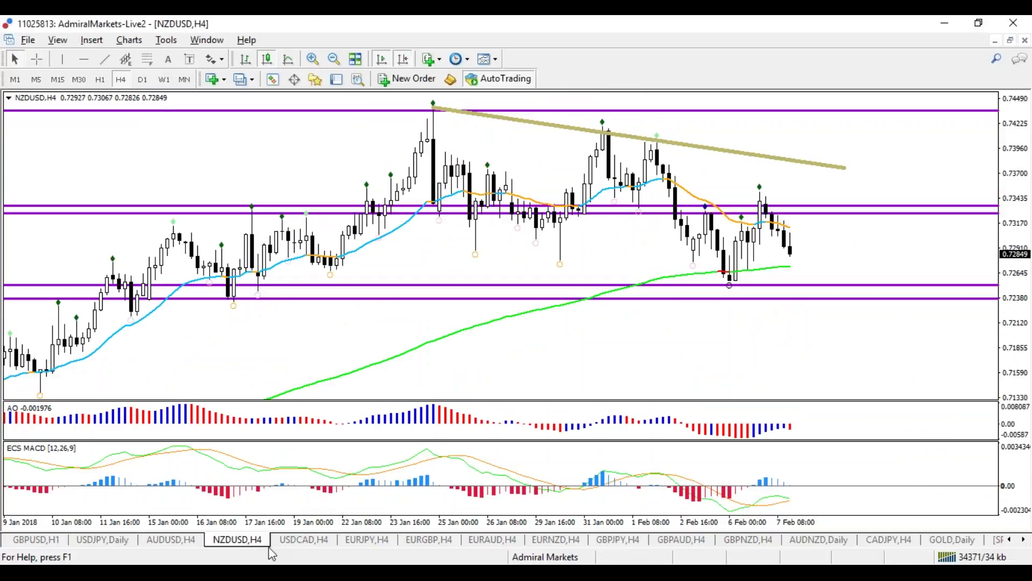
{"action": "left_click", "coordinate": [572, 540]}
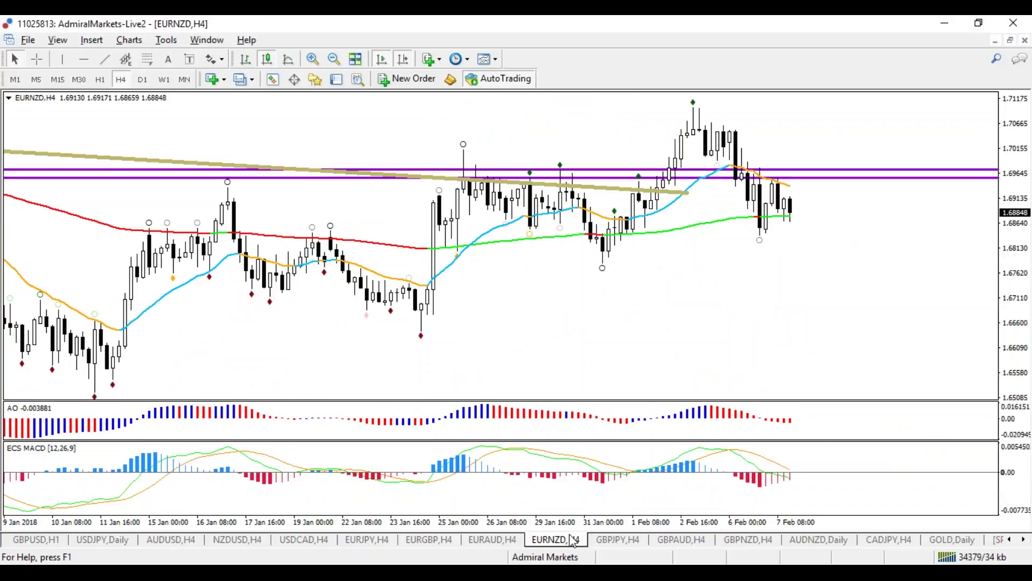
{"action": "left_click", "coordinate": [105, 59]}
{"action": "left_click_drag", "start_coordinate": [98, 394], "coordinate": [877, 207]}
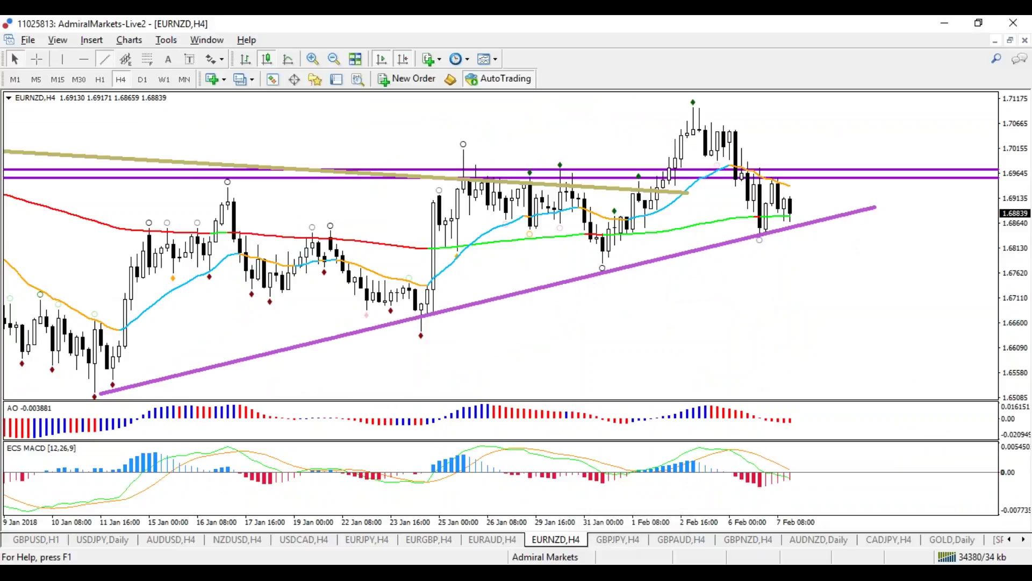
{"action": "left_click", "coordinate": [105, 59]}
{"action": "left_click_drag", "start_coordinate": [142, 242], "coordinate": [749, 100]}
Step: Sketch over the latest EURNZD H4 decline and clear it, switch to H1, circle the latest candles in blue, and clear that too
{"action": "mouse_move", "coordinate": [746, 138]}
{"action": "left_mouse_down"}
{"action": "mouse_move", "coordinate": [788, 220]}
{"action": "mouse_move", "coordinate": [791, 209]}
{"action": "mouse_move", "coordinate": [803, 220]}
{"action": "mouse_move", "coordinate": [760, 228]}
{"action": "mouse_move", "coordinate": [786, 209]}
{"action": "left_mouse_up"}
{"action": "key", "text": "e"}
{"action": "key", "text": "e"}
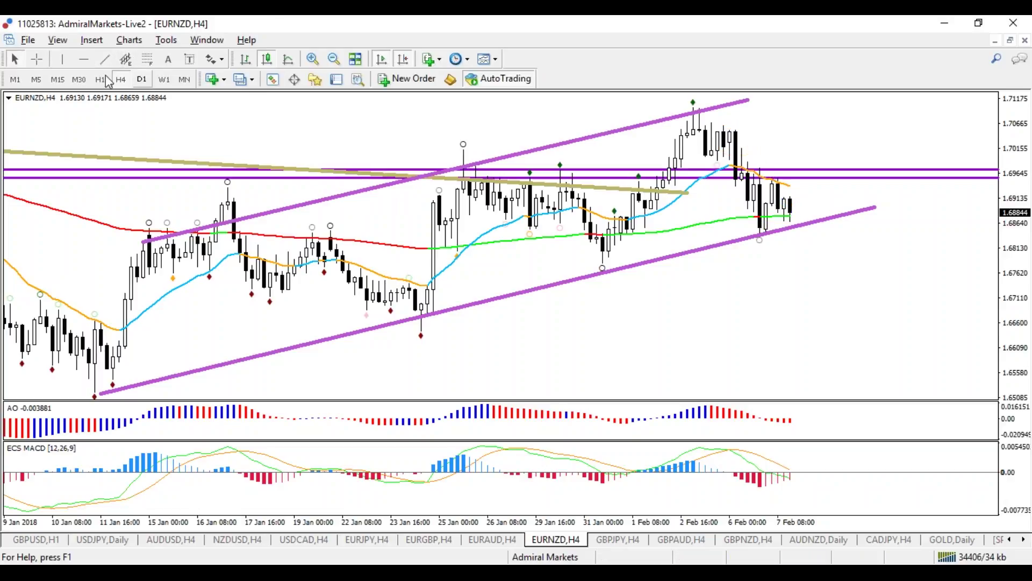
{"action": "left_click", "coordinate": [100, 79]}
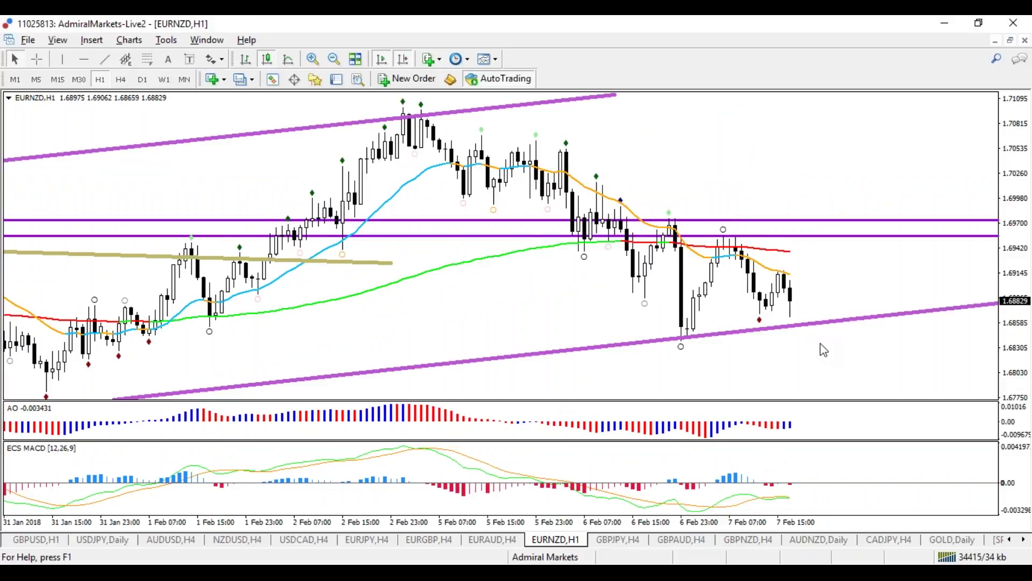
{"action": "left_click_drag", "start_coordinate": [796, 291], "coordinate": [795, 285]}
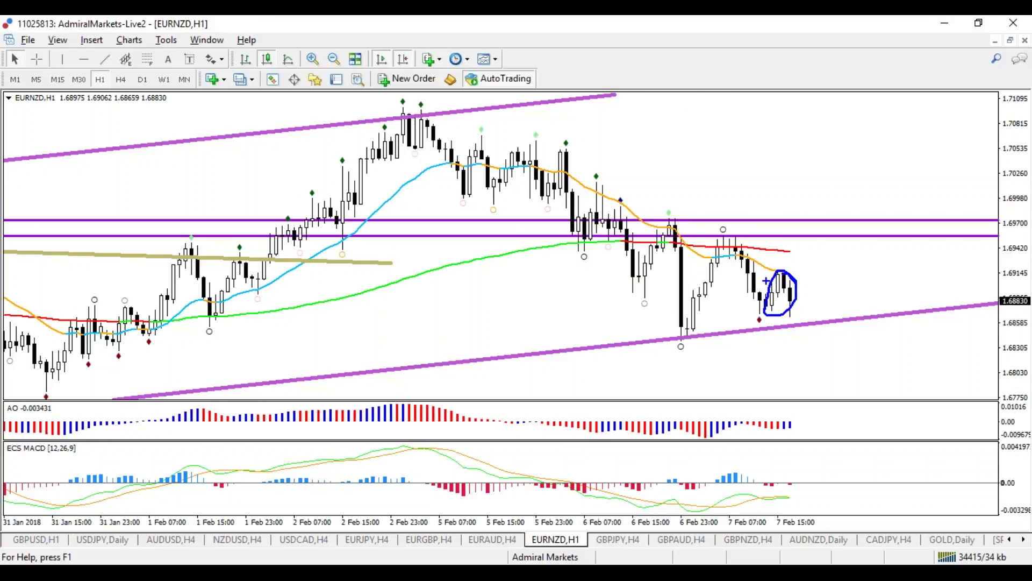
{"action": "key", "text": "e"}
Step: Mark the last two H1 declines in red, clear the marks, and draw a falling trendline over the 6 and 7 February highs
{"action": "key", "text": "r"}
{"action": "mouse_move", "coordinate": [665, 236]}
{"action": "left_mouse_down"}
{"action": "mouse_move", "coordinate": [674, 328]}
{"action": "mouse_move", "coordinate": [683, 323]}
{"action": "left_mouse_up"}
{"action": "left_click_drag", "start_coordinate": [726, 244], "coordinate": [779, 308]}
{"action": "key", "text": "e"}
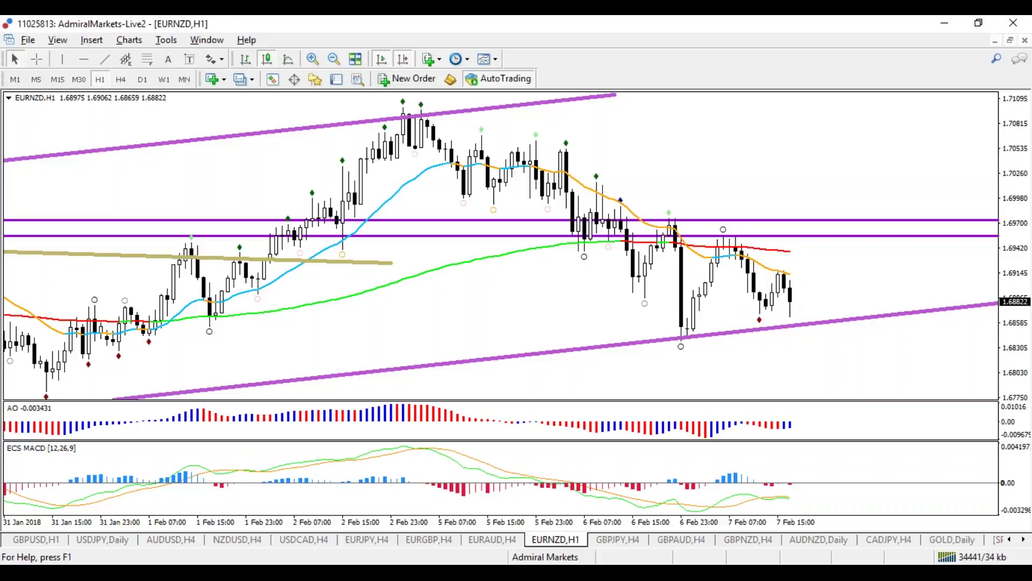
{"action": "mouse_move", "coordinate": [621, 206]}
{"action": "left_mouse_down"}
{"action": "mouse_move", "coordinate": [851, 276]}
{"action": "mouse_move", "coordinate": [790, 268]}
{"action": "mouse_move", "coordinate": [820, 328]}
{"action": "mouse_move", "coordinate": [816, 288]}
{"action": "left_mouse_up"}
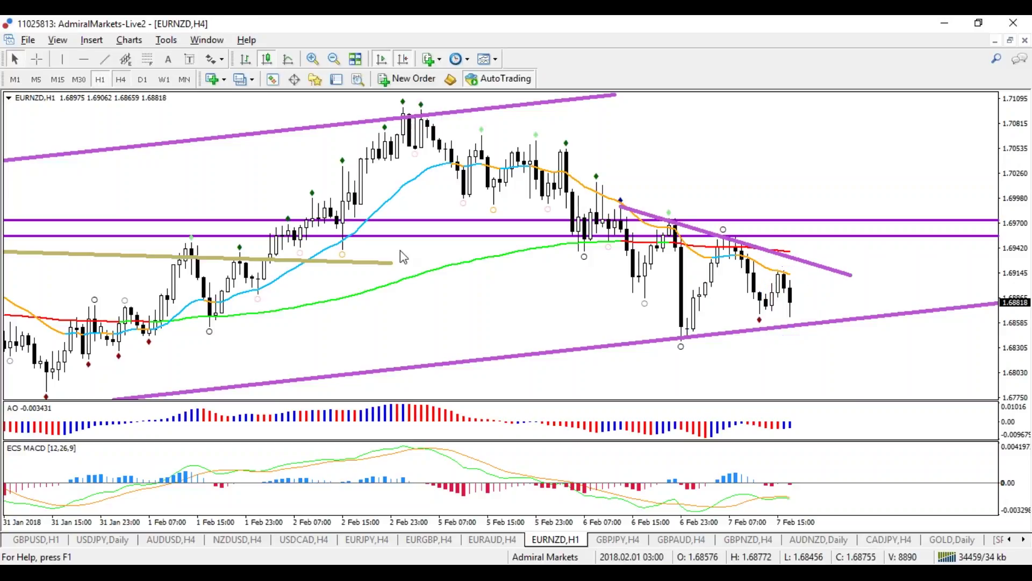
Step: Return EURNZD to H4 and circle the latest candle above the rising trendline in blue
{"action": "left_click", "coordinate": [121, 79]}
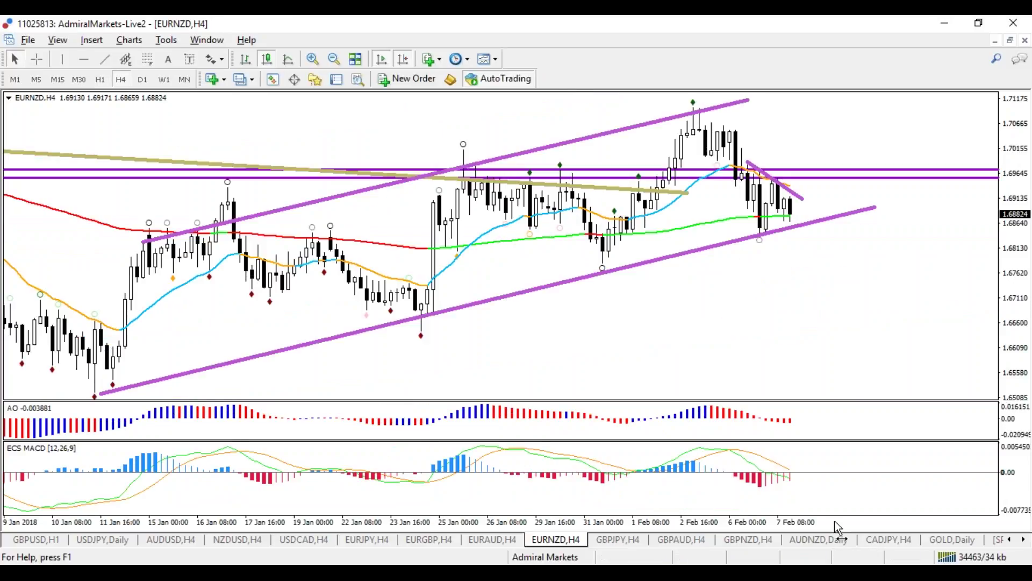
{"action": "key", "text": "plus"}
{"action": "key", "text": "plus"}
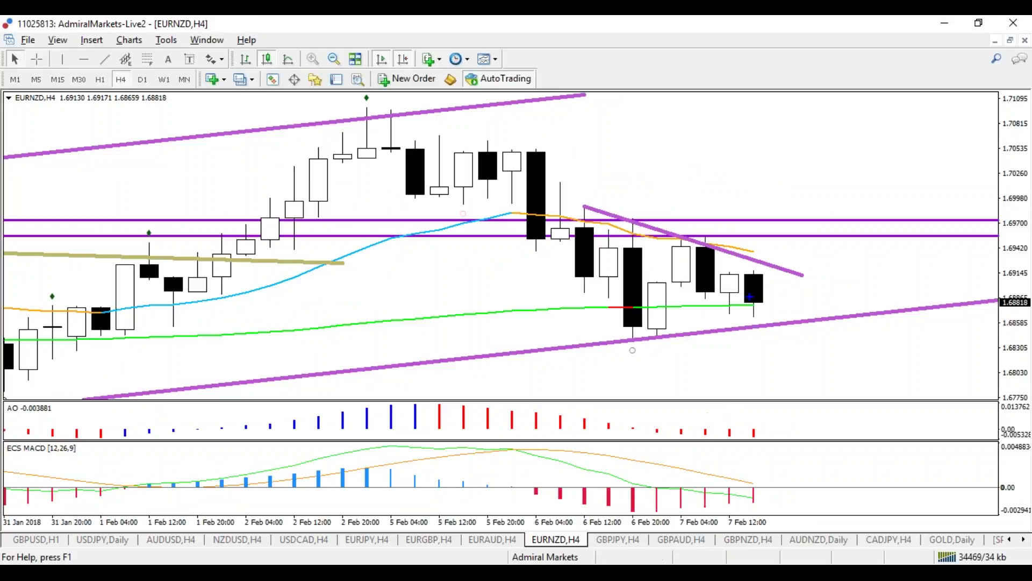
{"action": "mouse_move", "coordinate": [766, 284]}
{"action": "left_mouse_down"}
{"action": "mouse_move", "coordinate": [741, 274]}
{"action": "mouse_move", "coordinate": [768, 279]}
{"action": "left_mouse_up"}
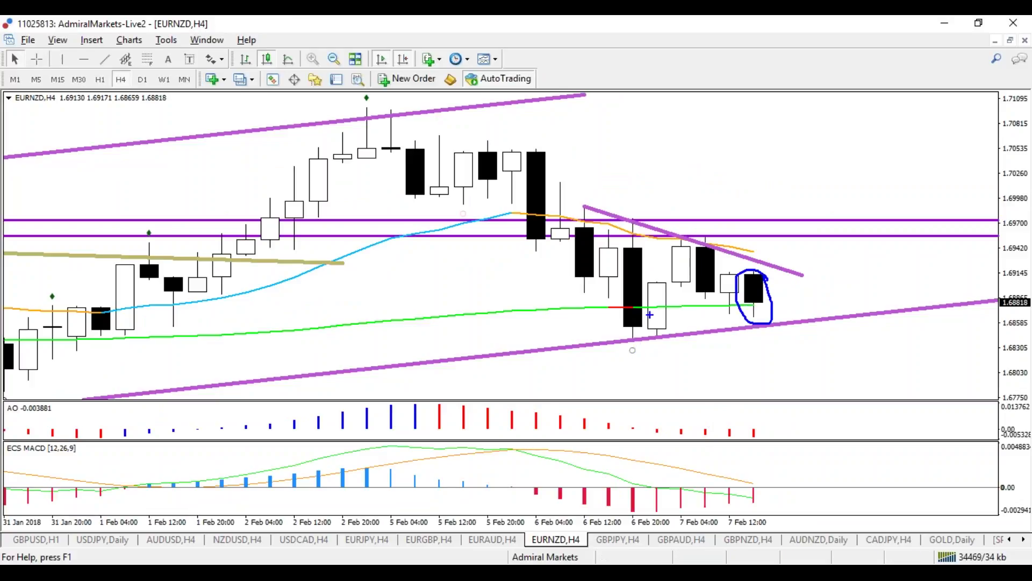
Step: Circle the 6 February low in blue, sketch a blue upward arrow above the falling trendline, and clear all the sketches
{"action": "mouse_move", "coordinate": [654, 336]}
{"action": "left_mouse_down"}
{"action": "mouse_move", "coordinate": [616, 341]}
{"action": "mouse_move", "coordinate": [656, 358]}
{"action": "mouse_move", "coordinate": [654, 334]}
{"action": "left_mouse_up"}
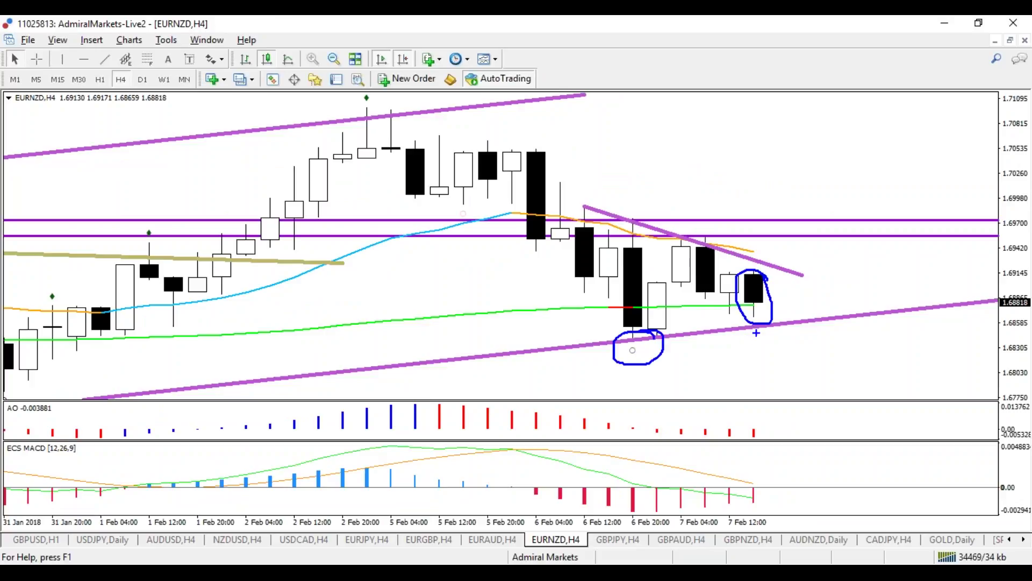
{"action": "mouse_move", "coordinate": [764, 253]}
{"action": "left_mouse_down"}
{"action": "mouse_move", "coordinate": [801, 116]}
{"action": "mouse_move", "coordinate": [782, 144]}
{"action": "left_mouse_up"}
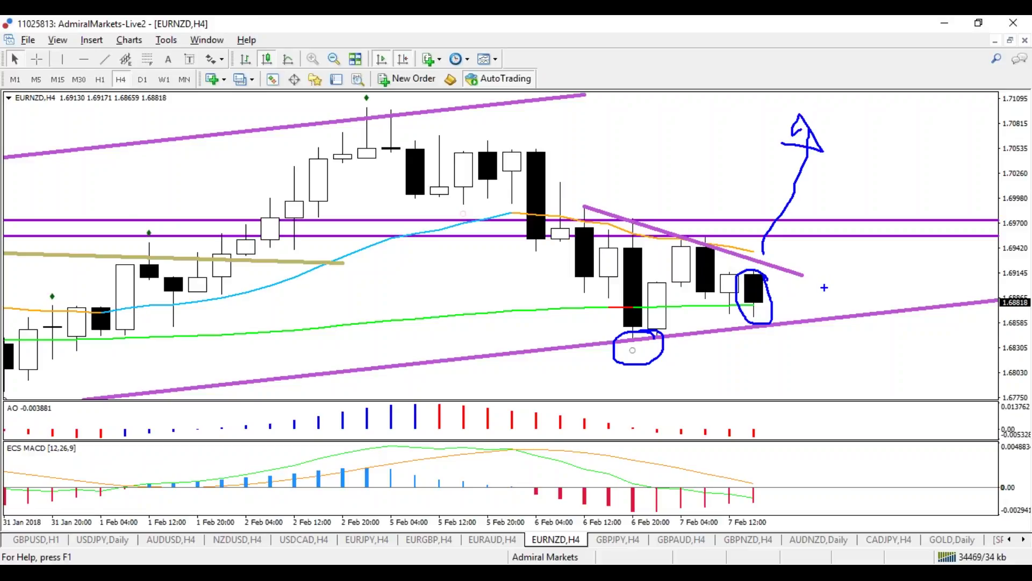
{"action": "key", "text": "e"}
Step: Sketch a blue breakout and rally path above the falling trendline and an arrow along the rising support, and clear the sketches
{"action": "key", "text": "r"}
{"action": "left_click_drag", "start_coordinate": [747, 263], "coordinate": [753, 214]}
{"action": "key", "text": "b"}
{"action": "mouse_move", "coordinate": [749, 262]}
{"action": "left_mouse_down"}
{"action": "mouse_move", "coordinate": [773, 258]}
{"action": "mouse_move", "coordinate": [729, 266]}
{"action": "left_mouse_up"}
{"action": "mouse_move", "coordinate": [777, 215]}
{"action": "left_mouse_down"}
{"action": "mouse_move", "coordinate": [811, 103]}
{"action": "mouse_move", "coordinate": [831, 116]}
{"action": "left_mouse_up"}
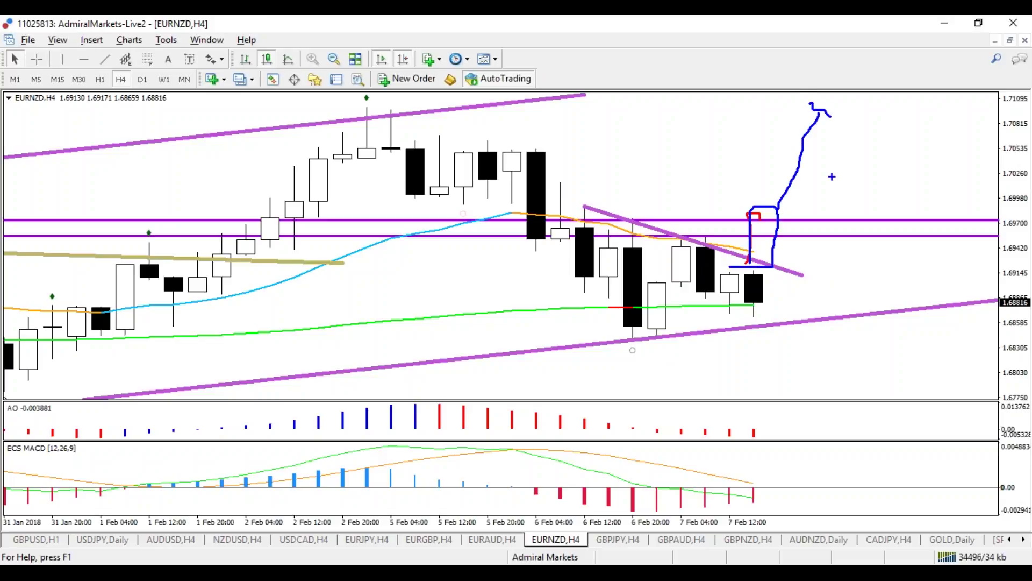
{"action": "left_click_drag", "start_coordinate": [248, 359], "coordinate": [434, 305]}
{"action": "left_click_drag", "start_coordinate": [361, 299], "coordinate": [406, 353]}
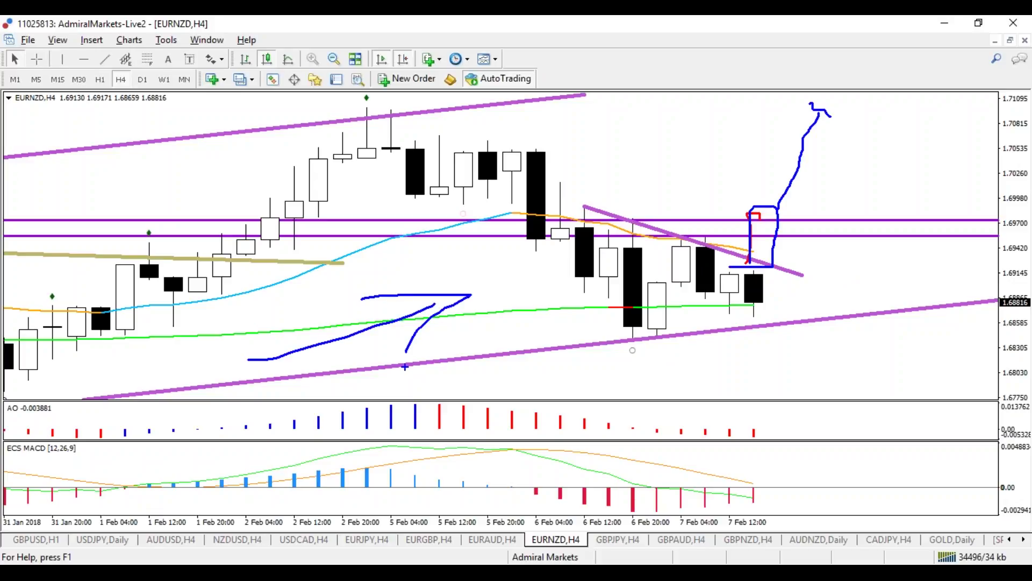
{"action": "key", "text": "Escape"}
Step: Extend the upper line of the rising EURNZD H4 channel slightly further along its slope beyond the early February high
{"action": "key", "text": "minus"}
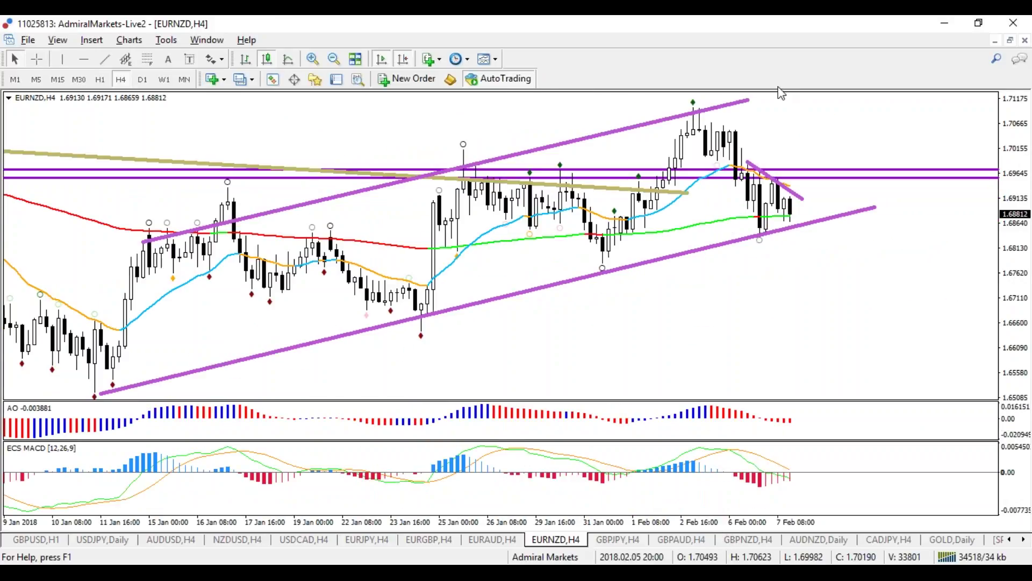
{"action": "left_click_drag", "start_coordinate": [752, 101], "coordinate": [766, 95]}
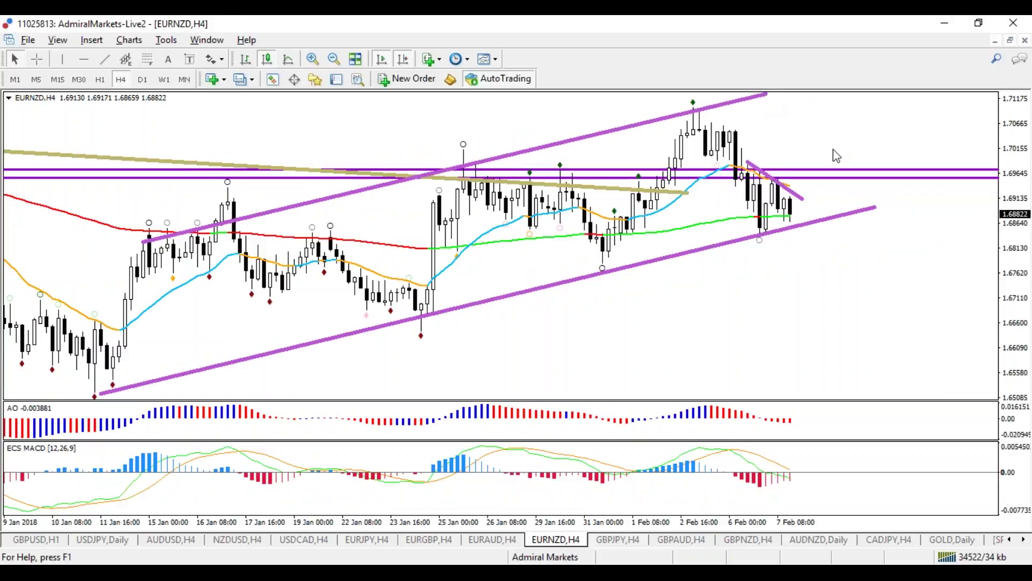
Step: Switch EURNZD to H1, sketch a red breakdown arrow below the rising trendline and blue bounce and breakout arrows, and clear them
{"action": "left_click", "coordinate": [100, 80]}
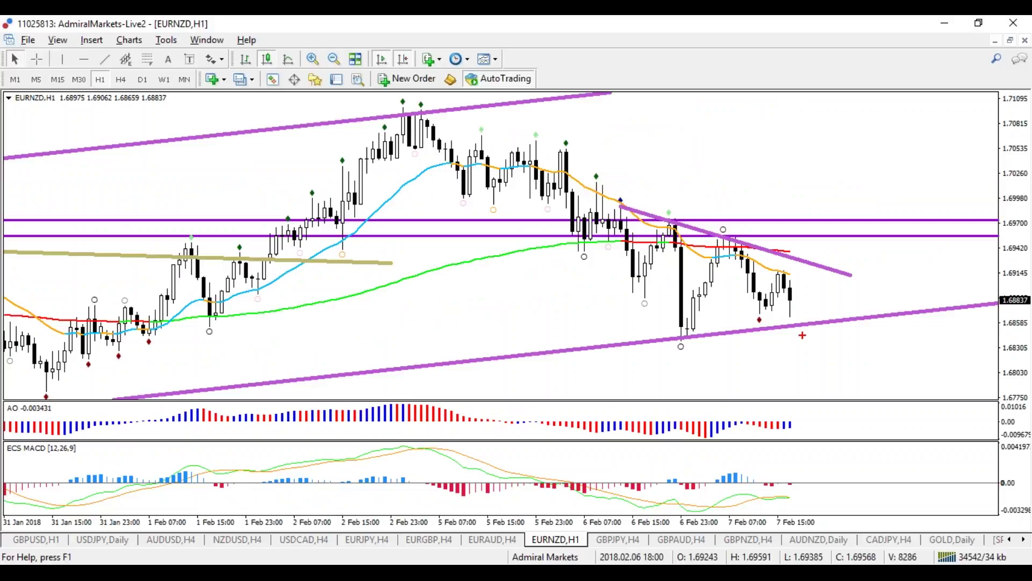
{"action": "left_click_drag", "start_coordinate": [798, 326], "coordinate": [813, 375]}
{"action": "mouse_move", "coordinate": [792, 252]}
{"action": "left_mouse_down"}
{"action": "mouse_move", "coordinate": [850, 149]}
{"action": "mouse_move", "coordinate": [841, 154]}
{"action": "mouse_move", "coordinate": [861, 167]}
{"action": "left_mouse_up"}
{"action": "mouse_move", "coordinate": [803, 303]}
{"action": "left_mouse_down"}
{"action": "mouse_move", "coordinate": [770, 298]}
{"action": "mouse_move", "coordinate": [791, 314]}
{"action": "mouse_move", "coordinate": [847, 271]}
{"action": "mouse_move", "coordinate": [847, 291]}
{"action": "left_mouse_up"}
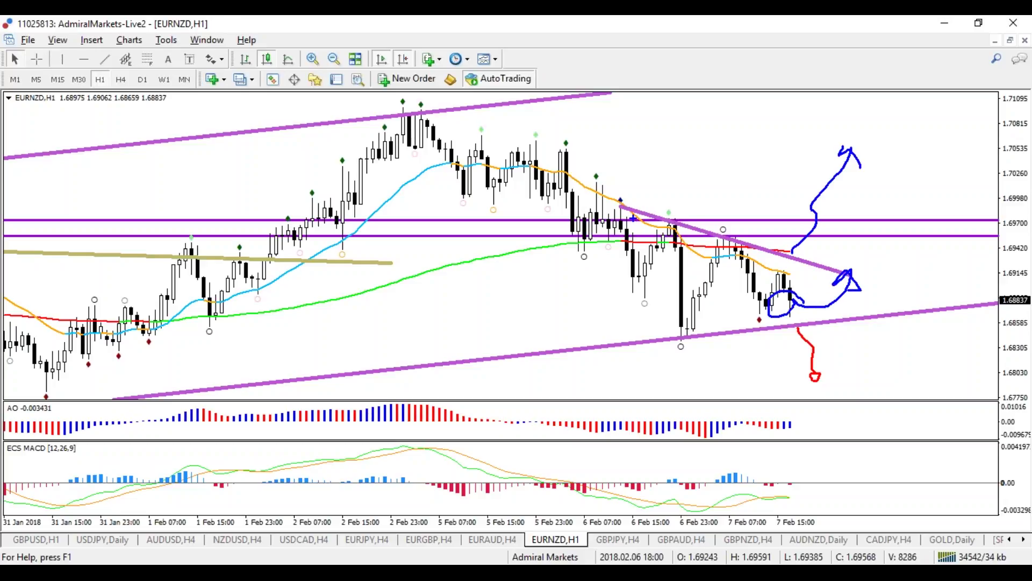
{"action": "key", "text": "Escape"}
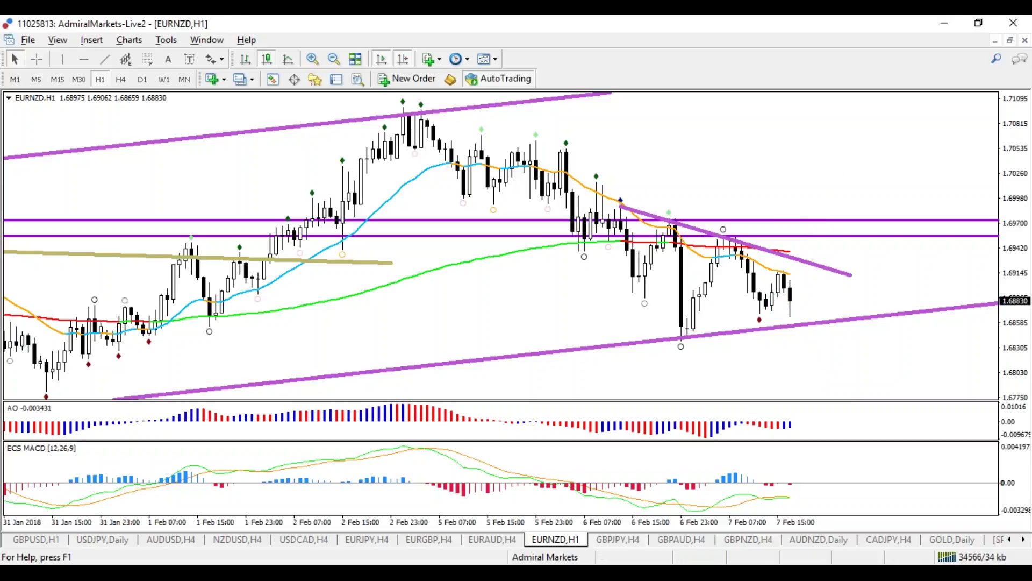
Step: Return EURNZD to H4, circle the latest candles between the falling and rising trendlines in blue, and clear the circle
{"action": "left_click", "coordinate": [120, 79]}
{"action": "mouse_move", "coordinate": [799, 212]}
{"action": "left_mouse_down"}
{"action": "mouse_move", "coordinate": [744, 218]}
{"action": "mouse_move", "coordinate": [803, 220]}
{"action": "mouse_move", "coordinate": [804, 199]}
{"action": "mouse_move", "coordinate": [807, 208]}
{"action": "left_mouse_up"}
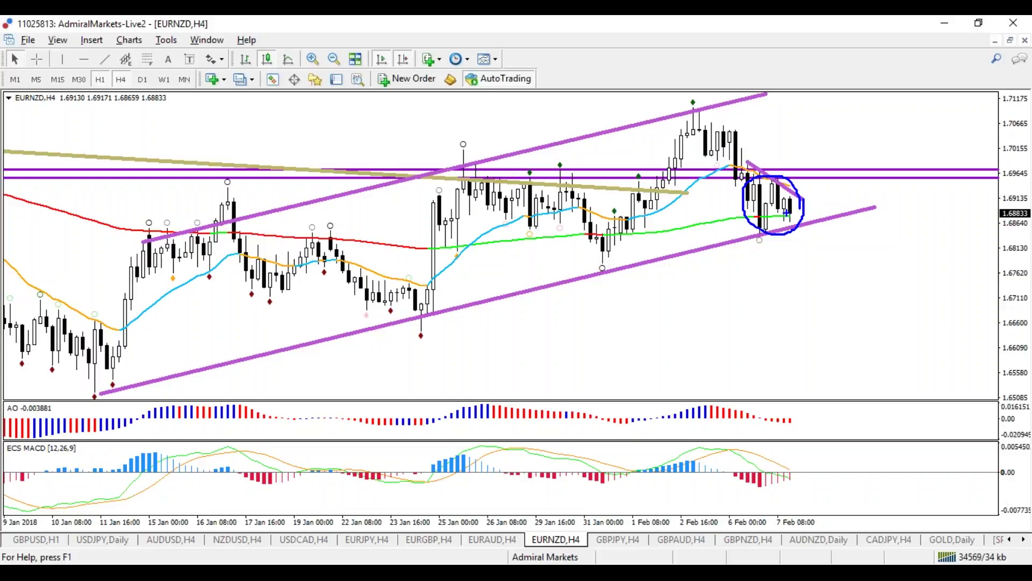
{"action": "key", "text": "BackSpace"}
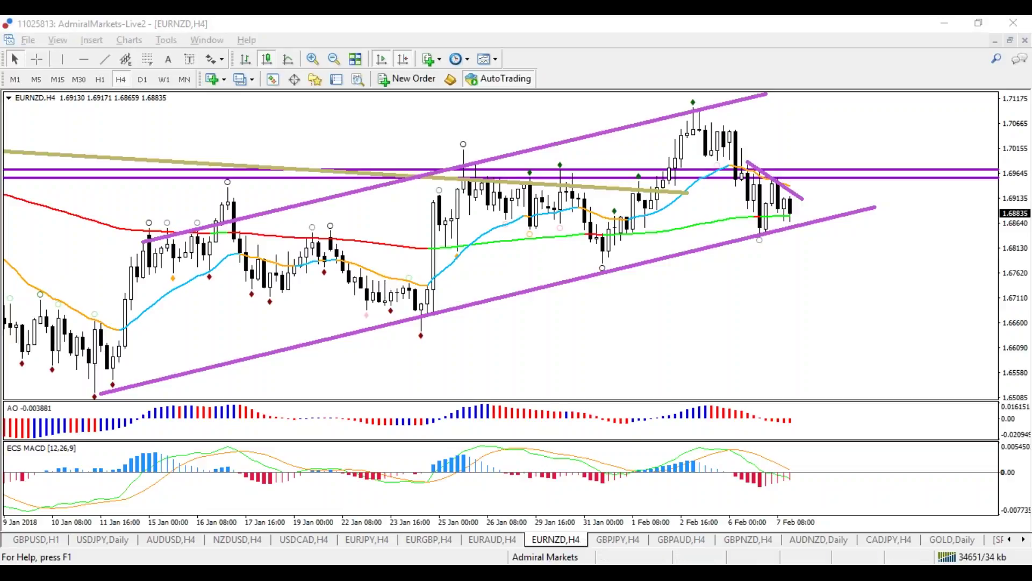
Step: Open the GBPAUD H4 chart and load a clean template to remove its old Fibonacci levels, horizontal line and trendlines
{"action": "left_click", "coordinate": [632, 544]}
{"action": "left_click", "coordinate": [632, 544]}
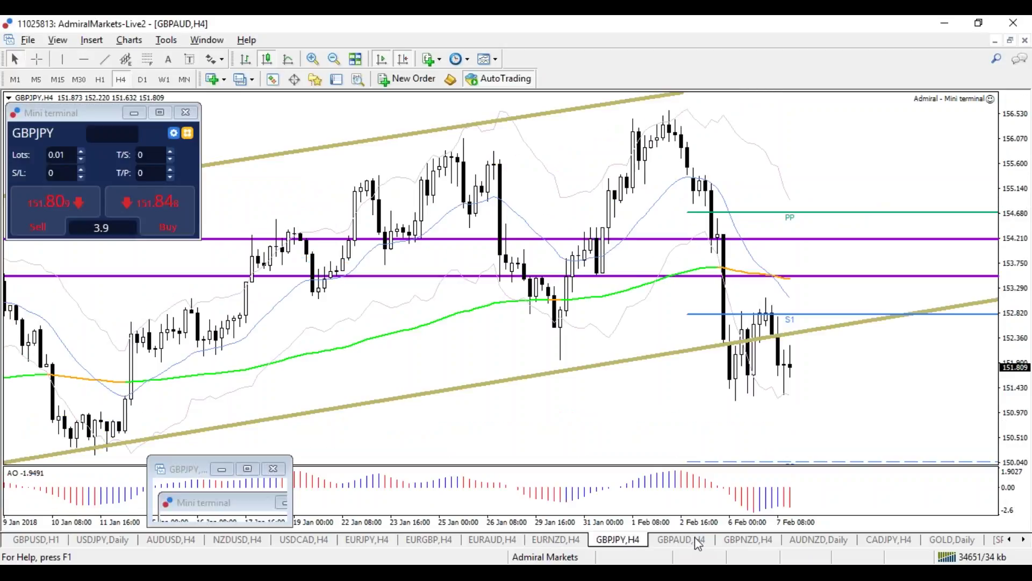
{"action": "left_click", "coordinate": [696, 540]}
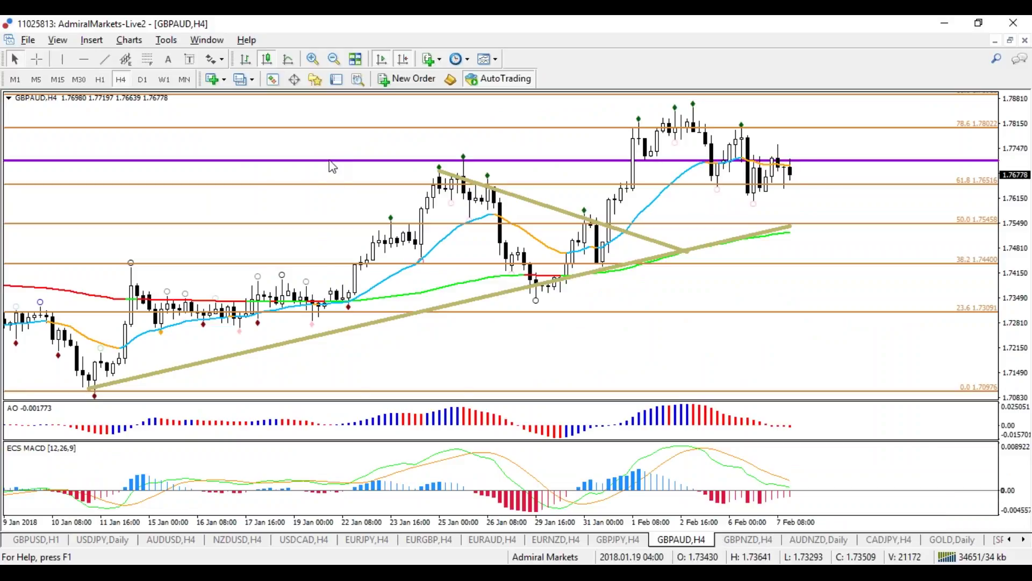
{"action": "right_click", "coordinate": [300, 144]}
{"action": "mouse_move", "coordinate": [342, 295]}
{"action": "left_click", "coordinate": [272, 112]}
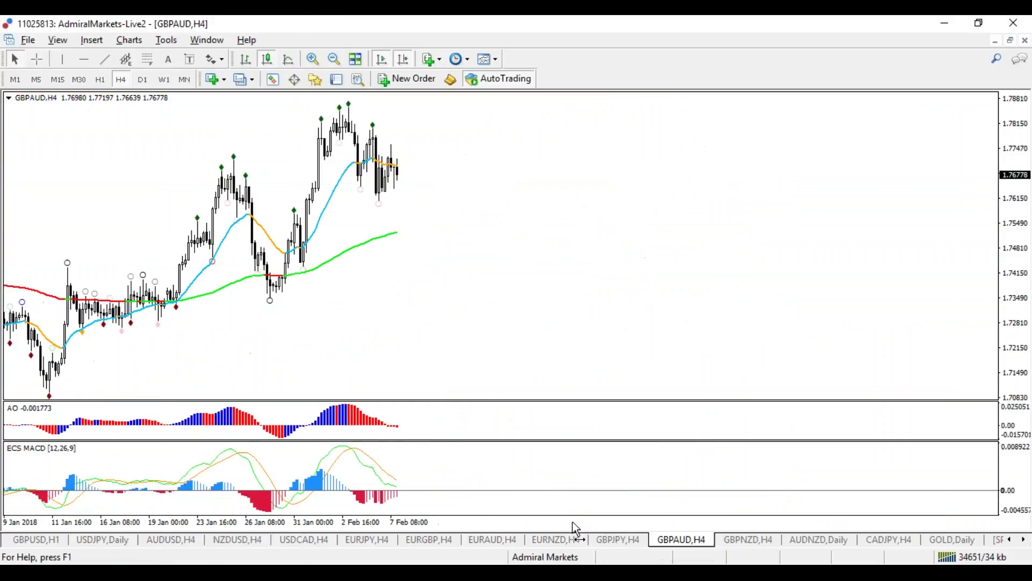
{"action": "key", "text": "minus"}
{"action": "key", "text": "minus"}
{"action": "key", "text": "plus"}
{"action": "key", "text": "plus"}
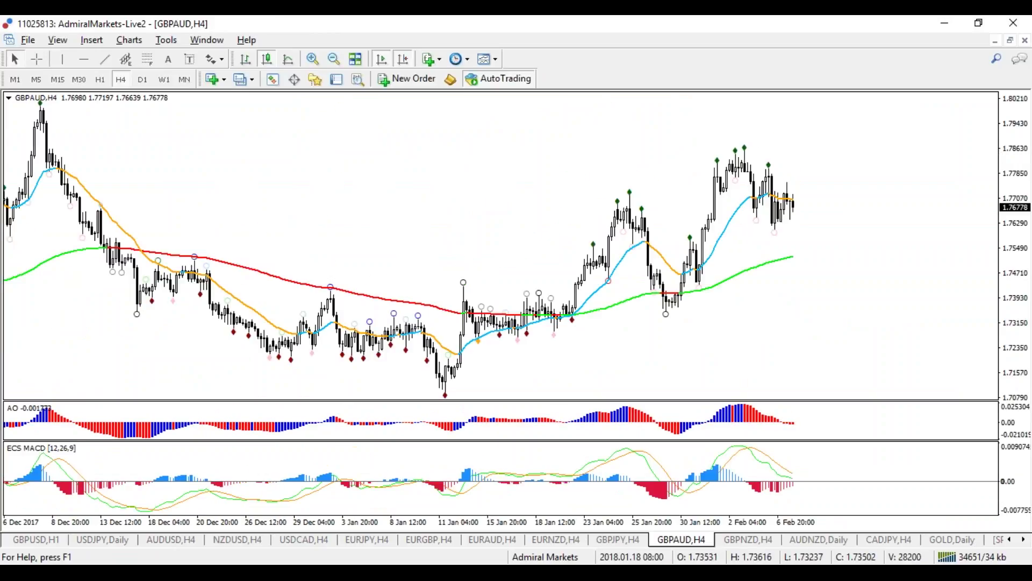
{"action": "key", "text": "plus"}
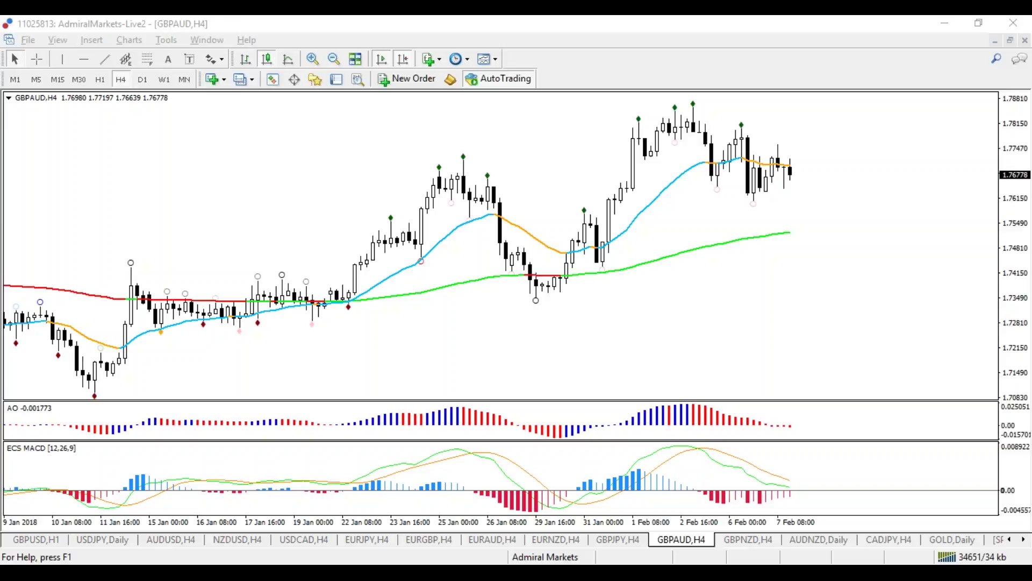
Step: Draw two falling trendlines on GBPAUD H4, over the early February highs and under the February lows
{"action": "left_click", "coordinate": [105, 60]}
{"action": "left_click_drag", "start_coordinate": [681, 107], "coordinate": [839, 170]}
{"action": "left_click", "coordinate": [105, 59]}
{"action": "left_click_drag", "start_coordinate": [640, 158], "coordinate": [839, 223]}
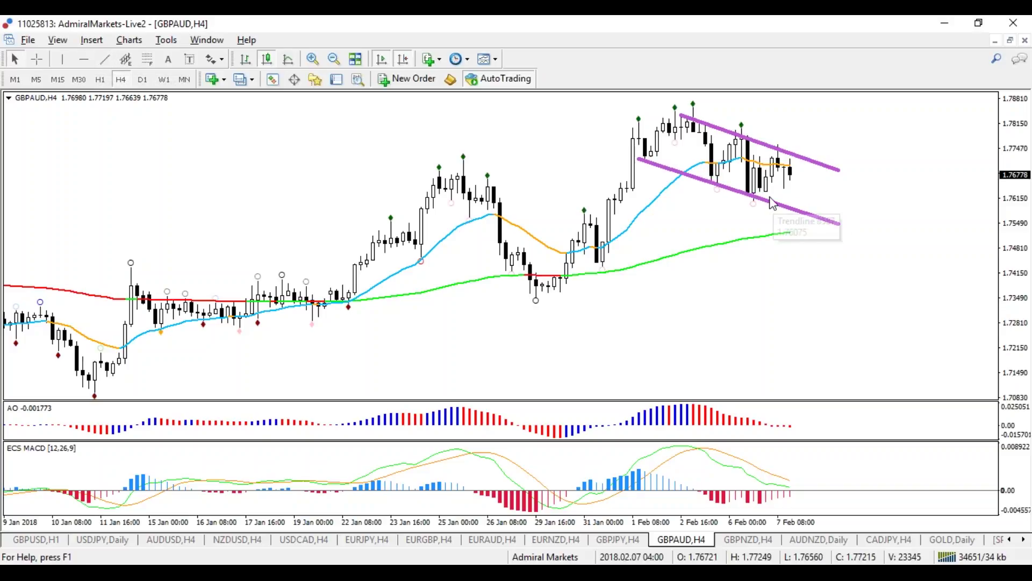
Step: Switch GBPAUD to H1 and refresh the data, sketch downward and upward paths from the latest candle, and clear them
{"action": "left_click", "coordinate": [99, 79]}
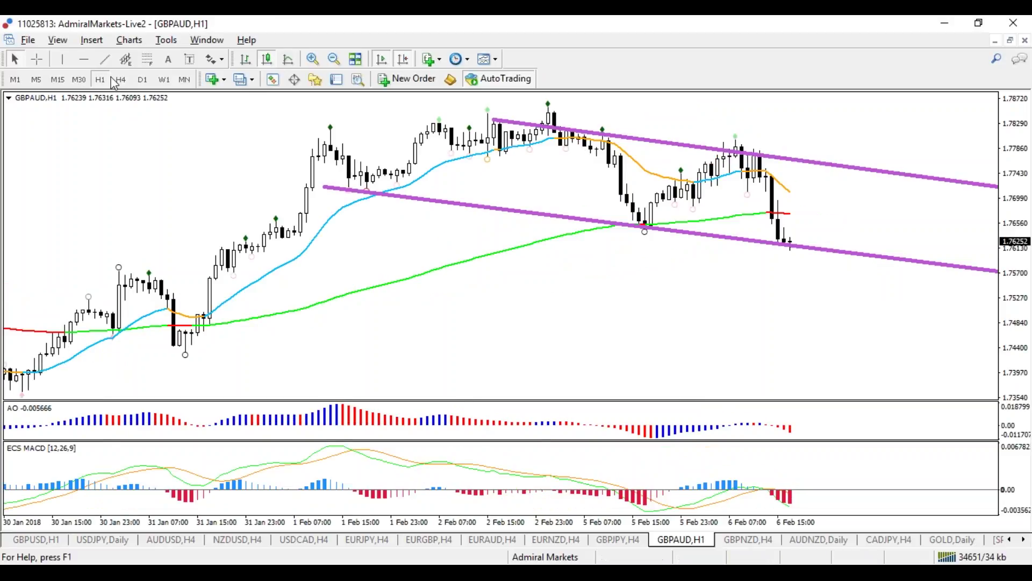
{"action": "right_click", "coordinate": [219, 147]}
{"action": "left_click", "coordinate": [293, 308]}
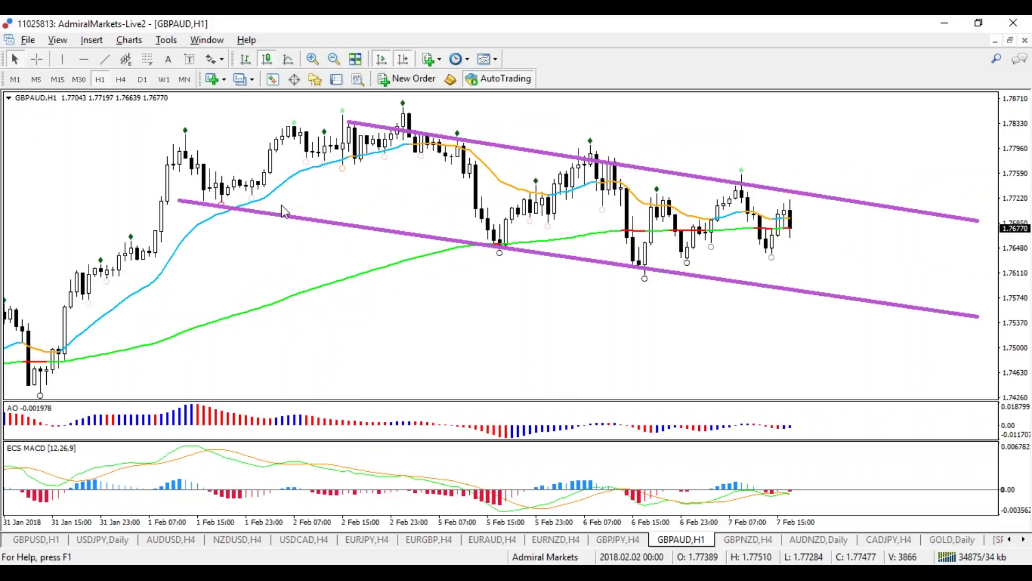
{"action": "mouse_move", "coordinate": [790, 215]}
{"action": "left_mouse_down"}
{"action": "mouse_move", "coordinate": [823, 274]}
{"action": "mouse_move", "coordinate": [843, 266]}
{"action": "mouse_move", "coordinate": [786, 275]}
{"action": "left_mouse_up"}
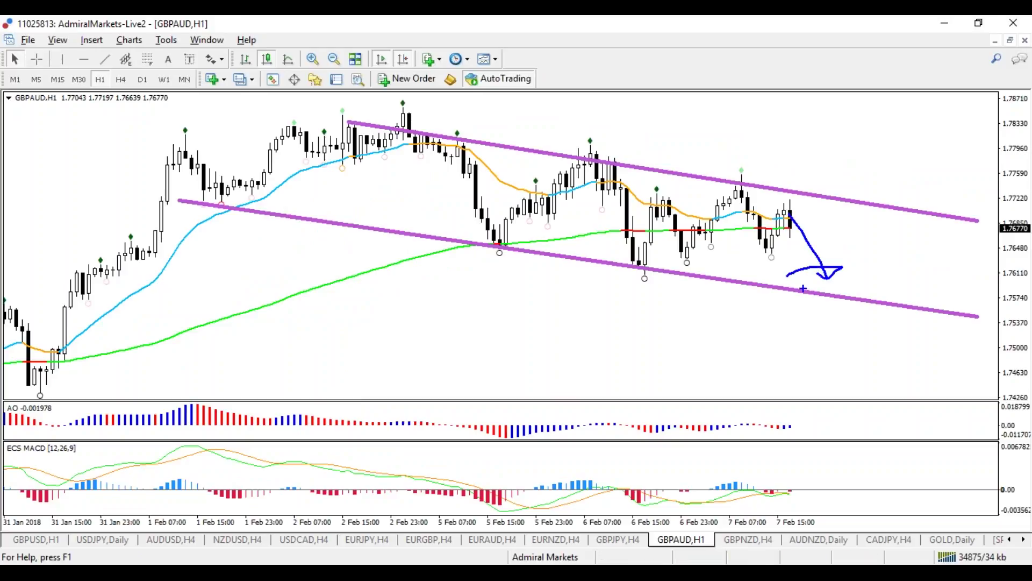
{"action": "key", "text": "Escape"}
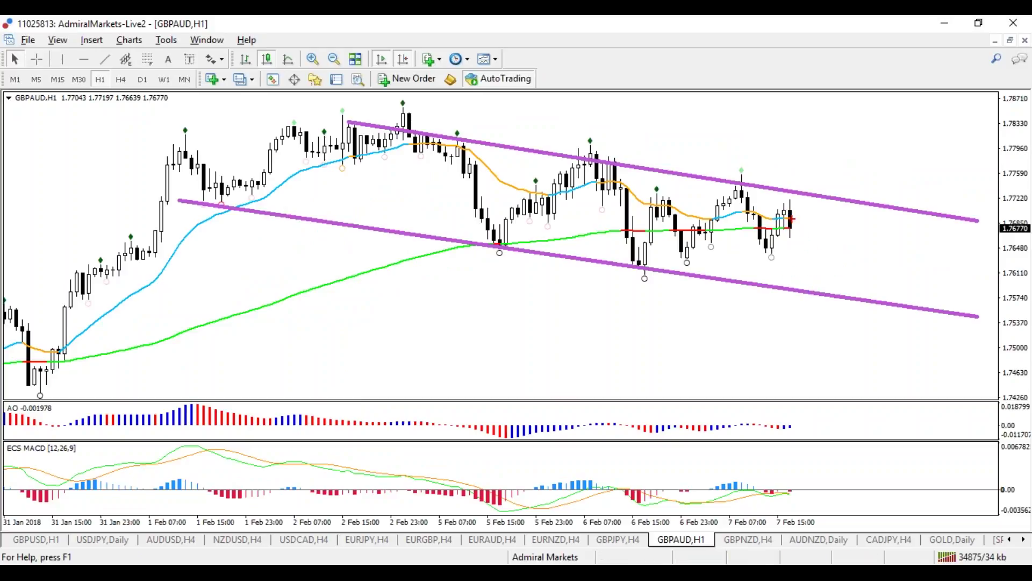
{"action": "mouse_move", "coordinate": [784, 228]}
{"action": "left_mouse_down"}
{"action": "mouse_move", "coordinate": [810, 301]}
{"action": "mouse_move", "coordinate": [830, 244]}
{"action": "mouse_move", "coordinate": [863, 200]}
{"action": "mouse_move", "coordinate": [886, 99]}
{"action": "mouse_move", "coordinate": [913, 144]}
{"action": "mouse_move", "coordinate": [882, 149]}
{"action": "left_mouse_up"}
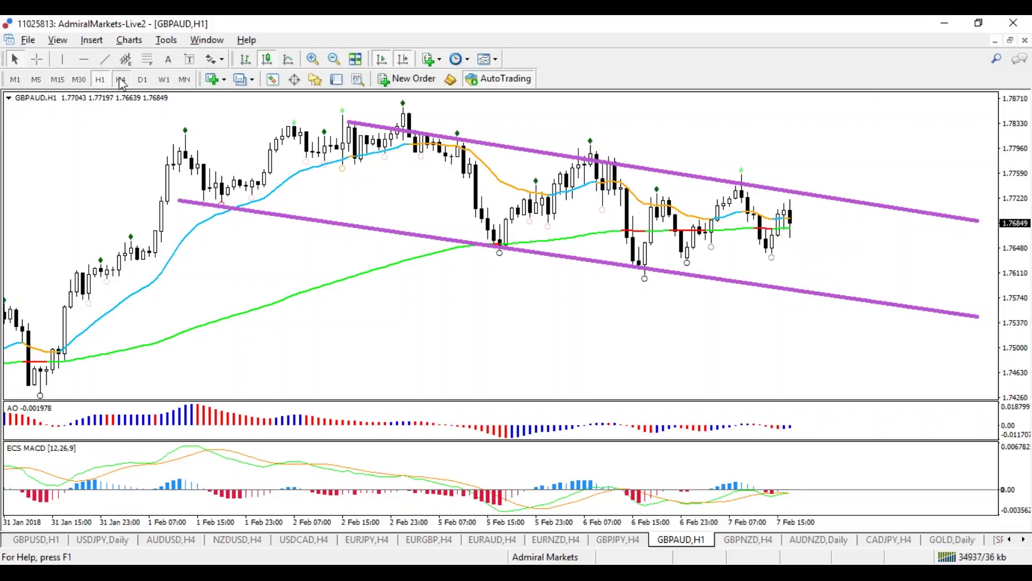
Step: Return GBPAUD to H4 and load the template with the Ehlers' Fisher transform, AO and coloured moving averages
{"action": "left_click", "coordinate": [121, 81]}
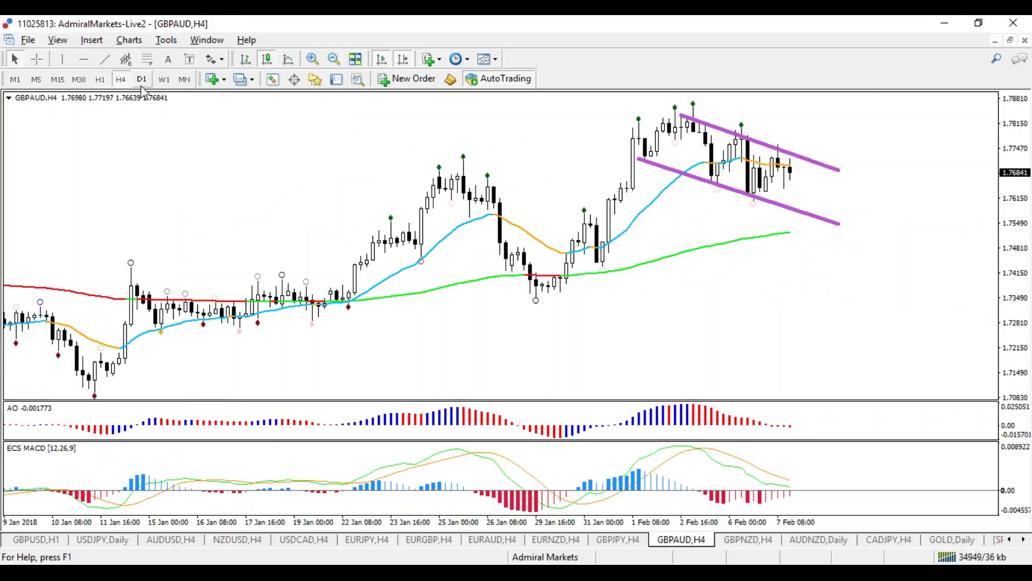
{"action": "right_click", "coordinate": [411, 128]}
{"action": "mouse_move", "coordinate": [473, 272]}
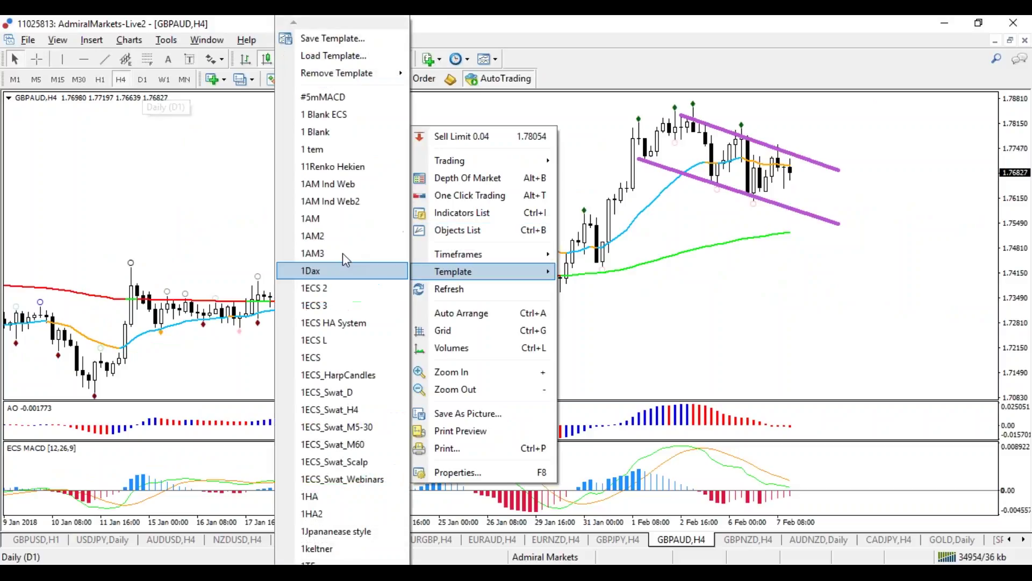
{"action": "left_click", "coordinate": [807, 352]}
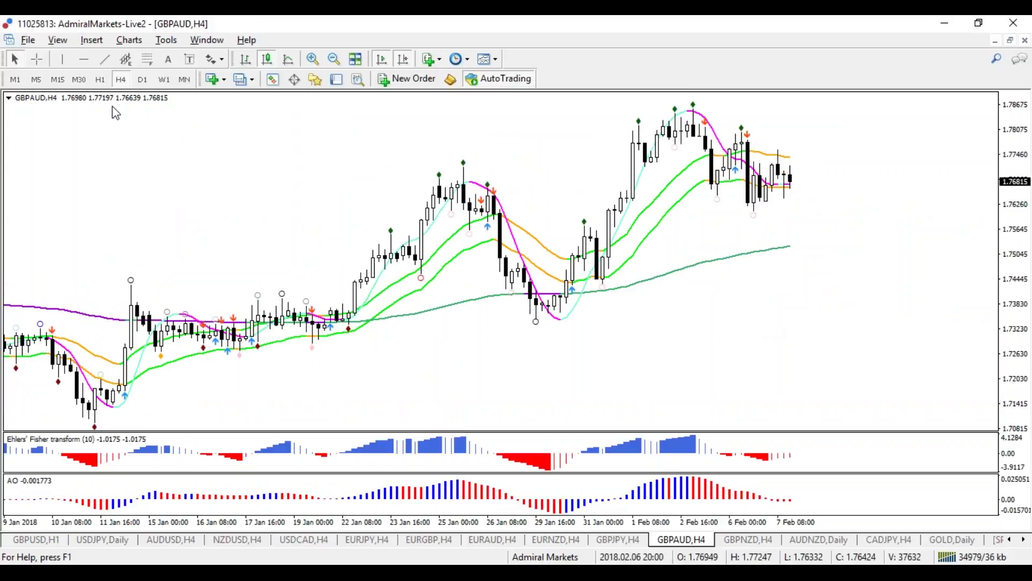
Step: Redraw the falling GBPAUD H4 channel with trendlines under the February lows and over the February highs
{"action": "left_click", "coordinate": [38, 59]}
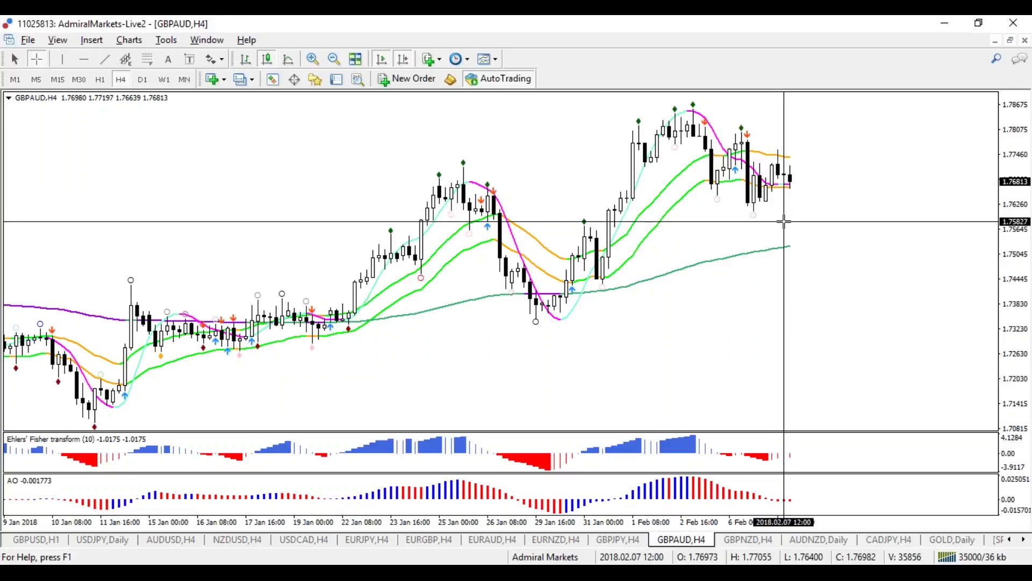
{"action": "left_click", "coordinate": [105, 59]}
{"action": "left_click_drag", "start_coordinate": [669, 183], "coordinate": [840, 238]}
{"action": "mouse_move", "coordinate": [789, 176]}
{"action": "left_mouse_down"}
{"action": "mouse_move", "coordinate": [805, 224]}
{"action": "mouse_move", "coordinate": [837, 144]}
{"action": "left_mouse_up"}
{"action": "key", "text": "Escape"}
{"action": "left_click", "coordinate": [105, 58]}
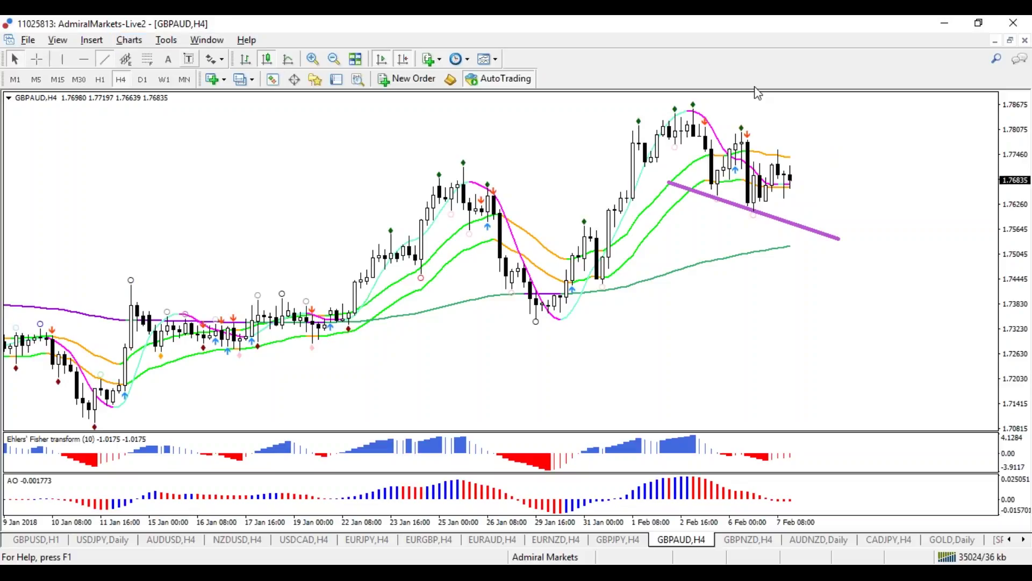
{"action": "left_click_drag", "start_coordinate": [669, 108], "coordinate": [857, 184]}
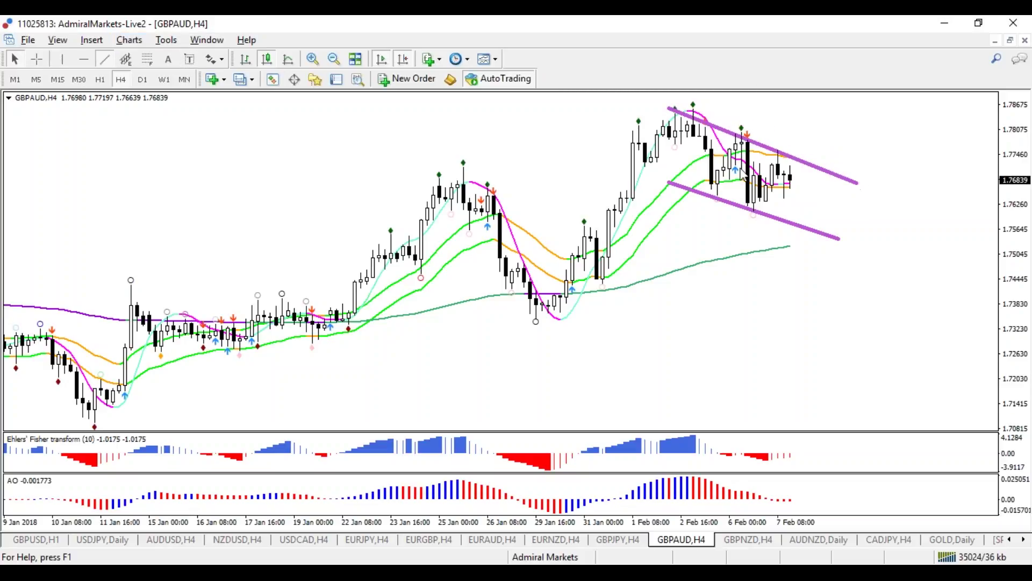
Step: Check the GBPAUD daily chart, return to H4, and draw a rising trendline from the 11 January low under the late-January low
{"action": "left_click", "coordinate": [139, 80]}
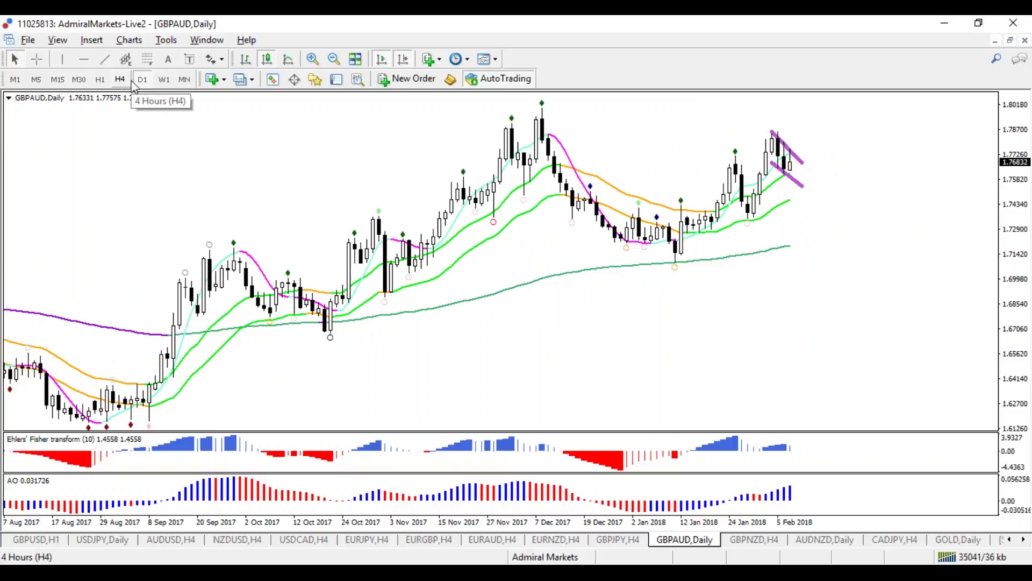
{"action": "left_click", "coordinate": [134, 84]}
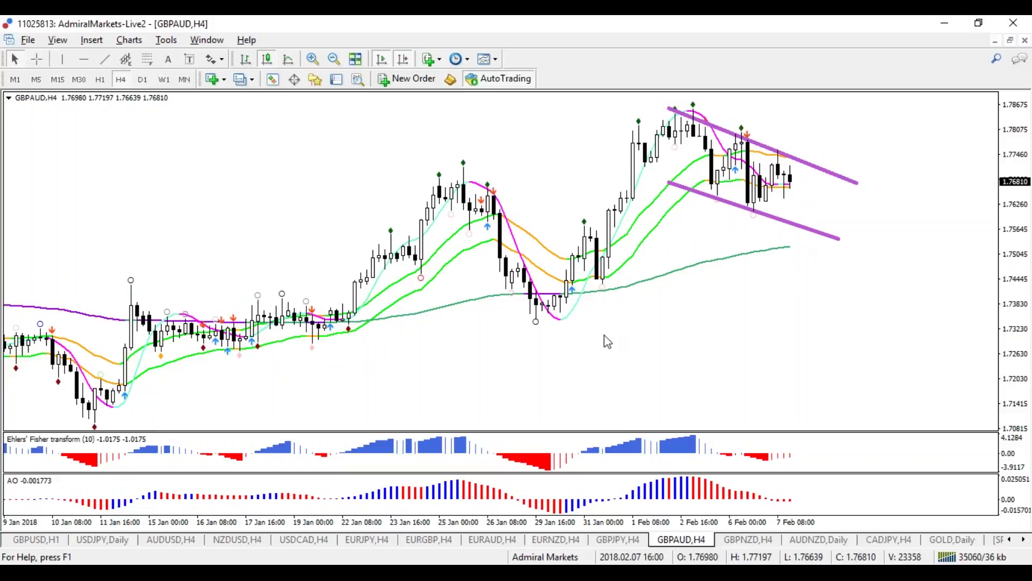
{"action": "left_click", "coordinate": [105, 59]}
{"action": "left_click_drag", "start_coordinate": [94, 424], "coordinate": [659, 238]}
{"action": "left_click_drag", "start_coordinate": [745, 237], "coordinate": [839, 240]}
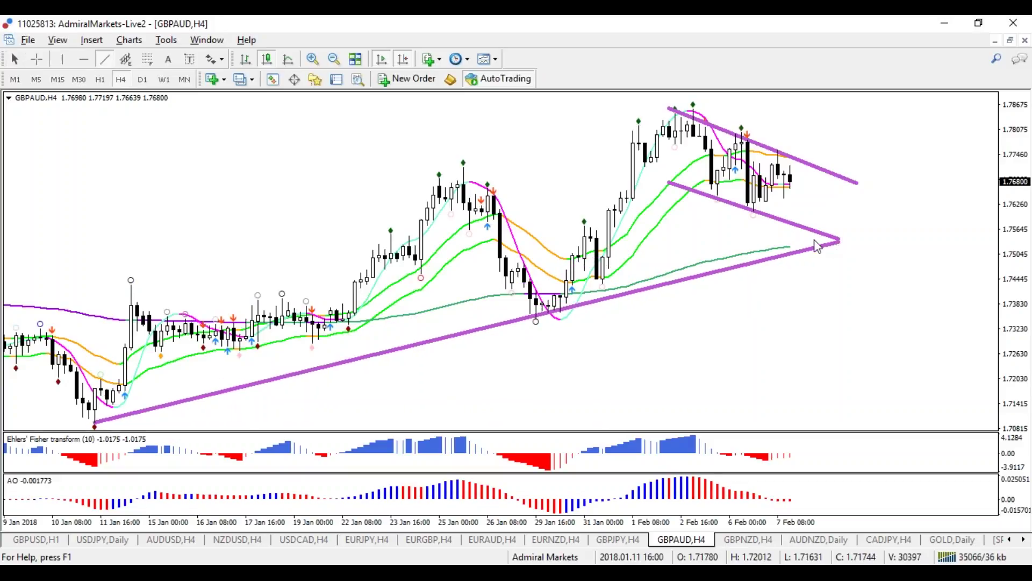
Step: Place the crosshair on the rising trendline at about 1.7515, circle that support in blue, and sketch a red breakdown arrow below it
{"action": "left_click", "coordinate": [37, 59]}
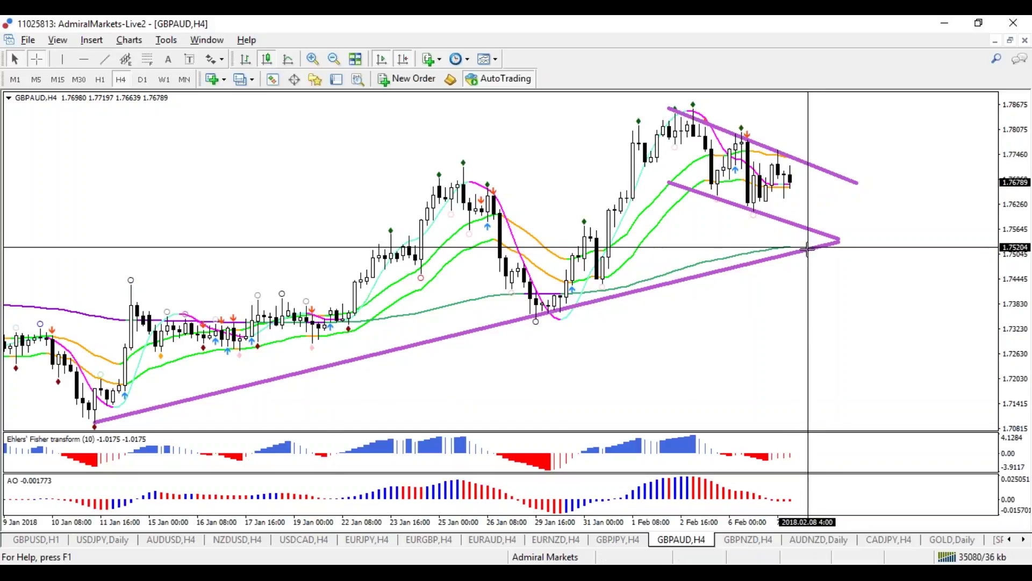
{"action": "mouse_move", "coordinate": [812, 247]}
{"action": "left_mouse_down"}
{"action": "mouse_move", "coordinate": [780, 248]}
{"action": "mouse_move", "coordinate": [800, 253]}
{"action": "mouse_move", "coordinate": [845, 341]}
{"action": "mouse_move", "coordinate": [833, 343]}
{"action": "left_mouse_up"}
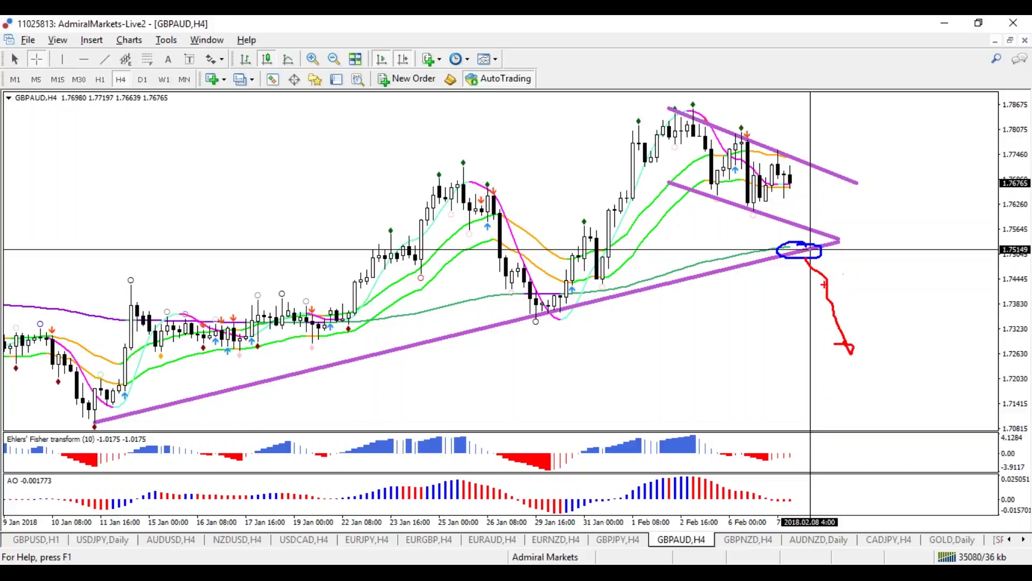
Step: Mark blue levels at the falling channel's lower line and the rising trendline, and sketch blue upward arrows for a breakout and a bounce
{"action": "key", "text": "b"}
{"action": "left_click_drag", "start_coordinate": [787, 209], "coordinate": [804, 210]}
{"action": "left_click_drag", "start_coordinate": [772, 249], "coordinate": [857, 250]}
{"action": "mouse_move", "coordinate": [782, 215]}
{"action": "left_mouse_down"}
{"action": "mouse_move", "coordinate": [828, 226]}
{"action": "mouse_move", "coordinate": [872, 218]}
{"action": "left_mouse_up"}
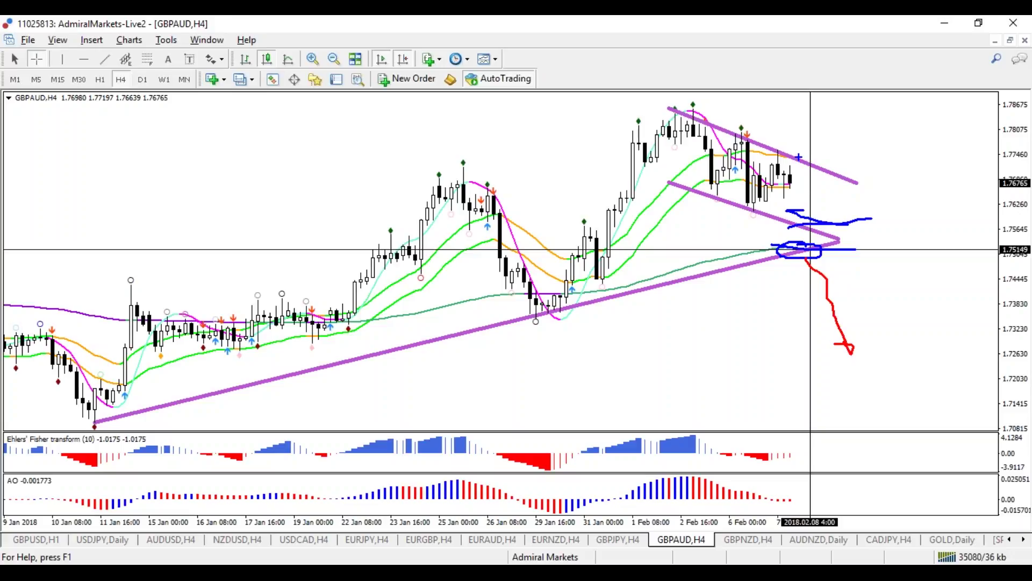
{"action": "mouse_move", "coordinate": [806, 163]}
{"action": "left_mouse_down"}
{"action": "mouse_move", "coordinate": [831, 120]}
{"action": "mouse_move", "coordinate": [785, 141]}
{"action": "left_mouse_up"}
{"action": "mouse_move", "coordinate": [825, 243]}
{"action": "left_mouse_down"}
{"action": "mouse_move", "coordinate": [877, 197]}
{"action": "mouse_move", "coordinate": [855, 191]}
{"action": "left_mouse_up"}
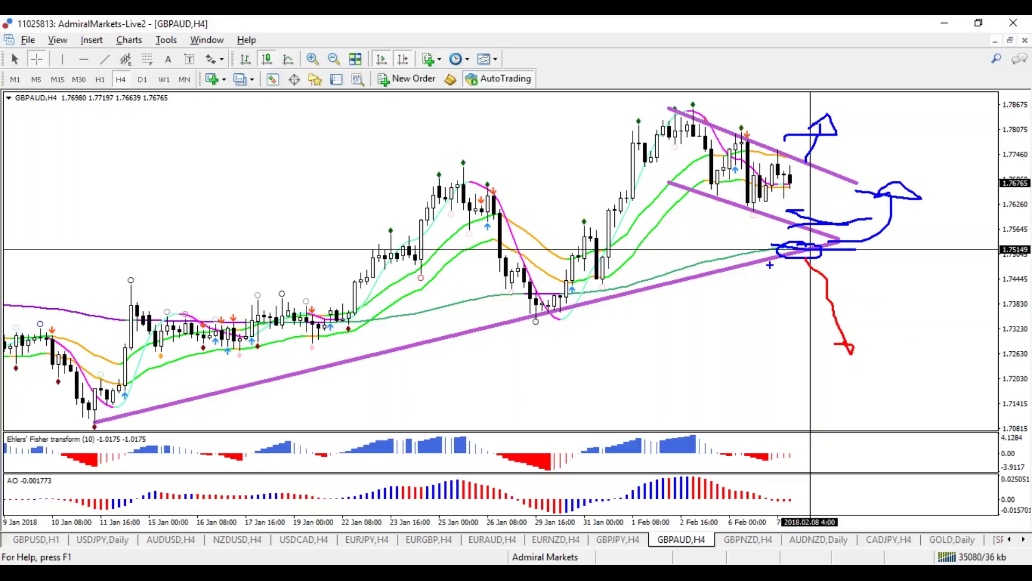
Step: Clear the sketches on GBPAUD and compare its H1 and H4 charts, finishing on H1
{"action": "key", "text": "Escape"}
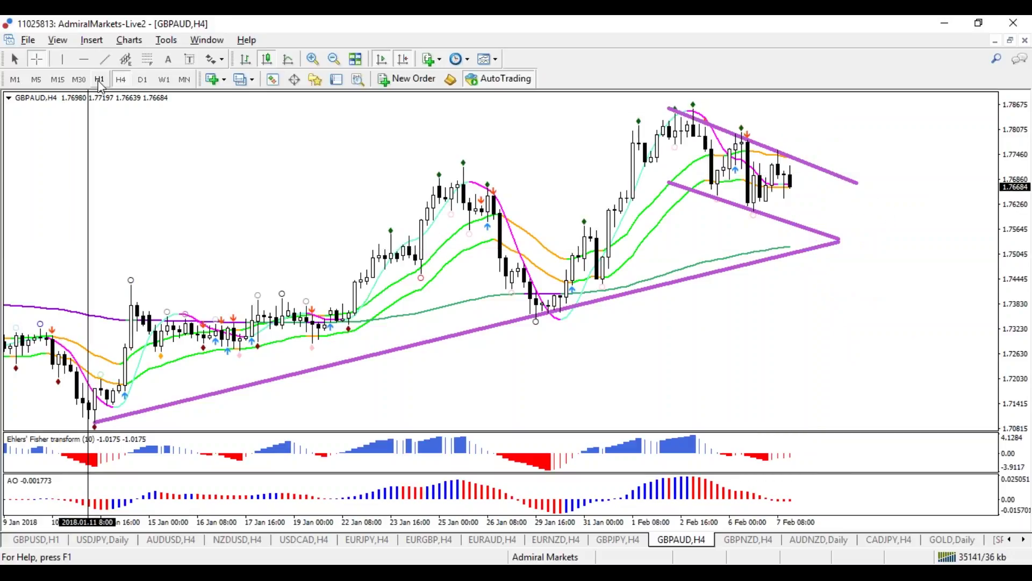
{"action": "left_click", "coordinate": [100, 83]}
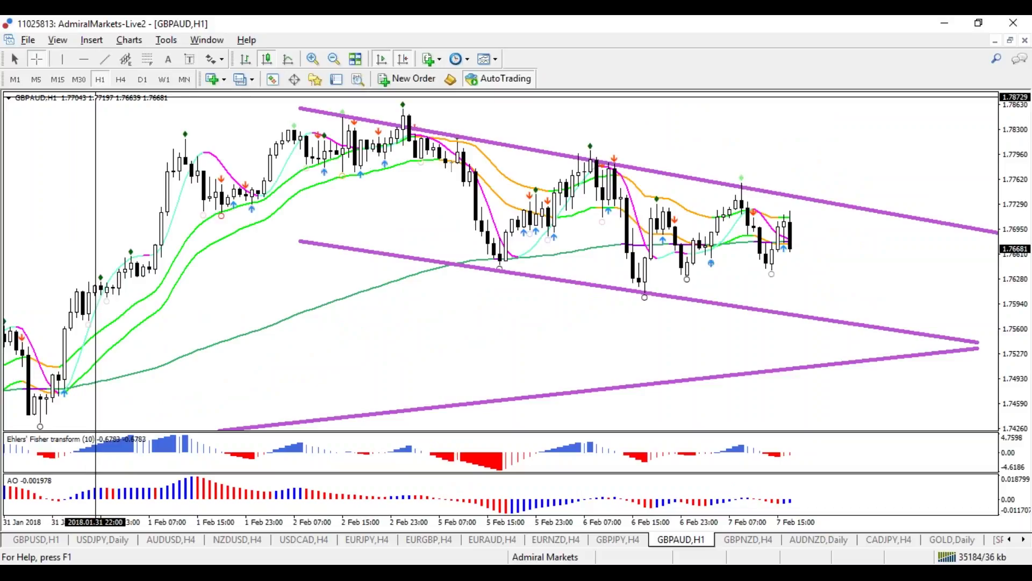
{"action": "left_click", "coordinate": [121, 80]}
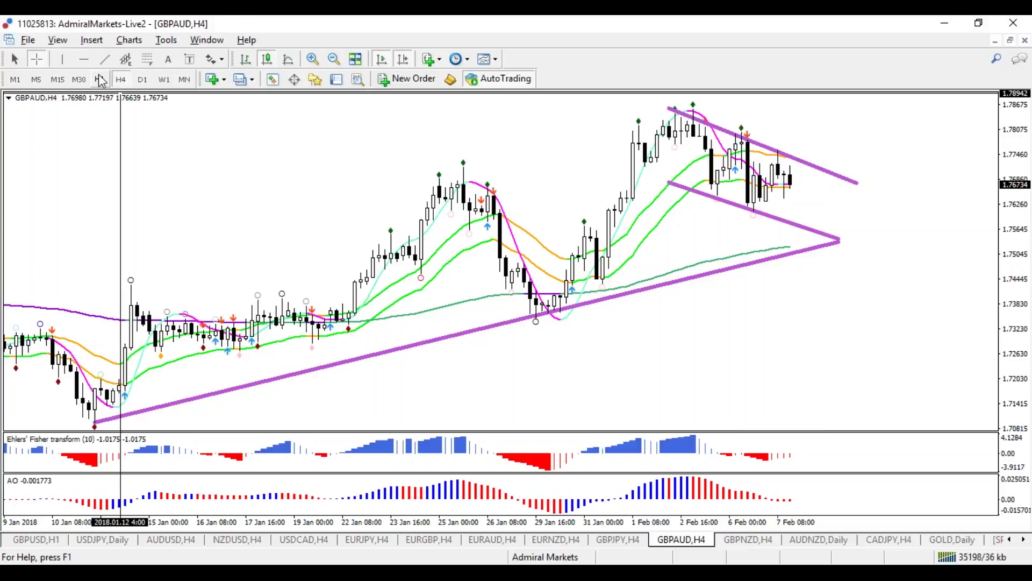
{"action": "left_click", "coordinate": [100, 79]}
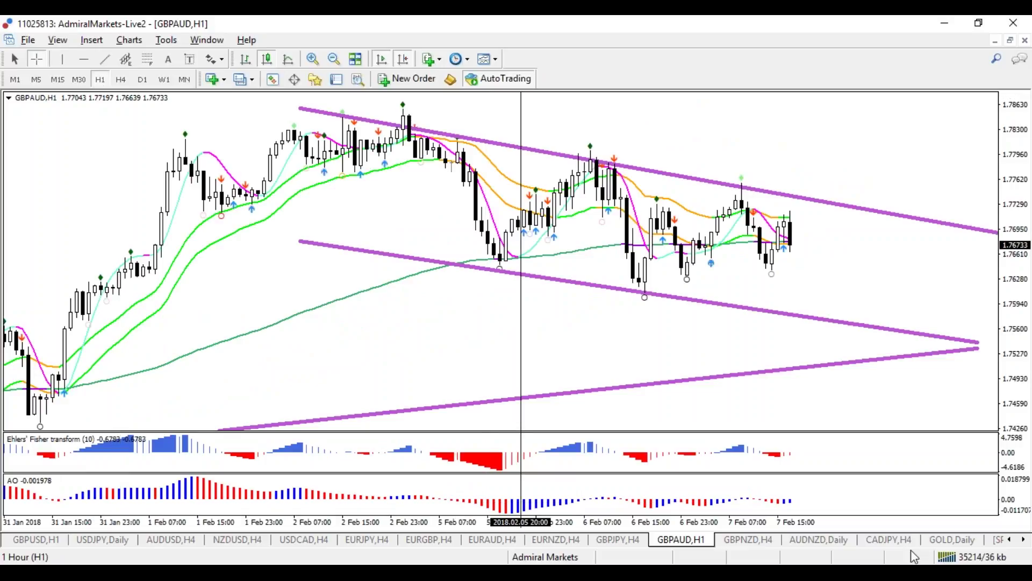
Step: Open the daily gold chart, enlarge the recent candles, sketch a short mark beside the latest ones, and clear it
{"action": "left_click", "coordinate": [957, 540]}
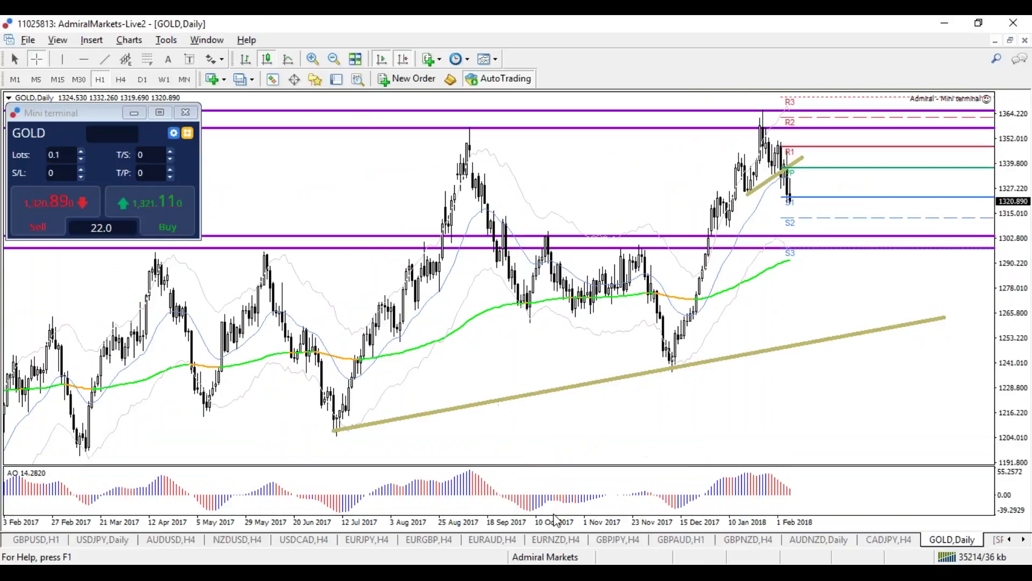
{"action": "left_click_drag", "start_coordinate": [556, 521], "coordinate": [604, 518]}
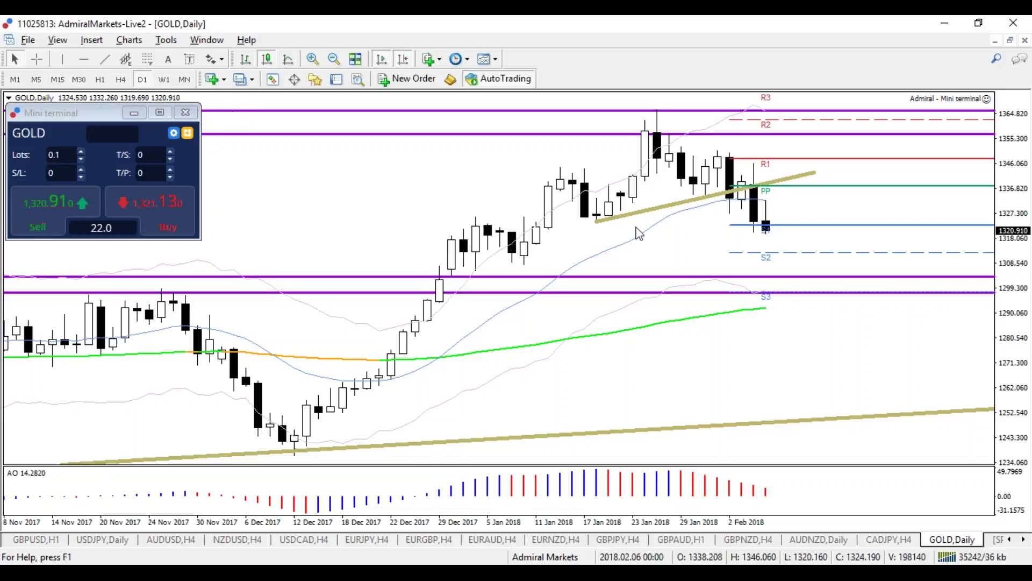
{"action": "left_click_drag", "start_coordinate": [680, 527], "coordinate": [699, 529]}
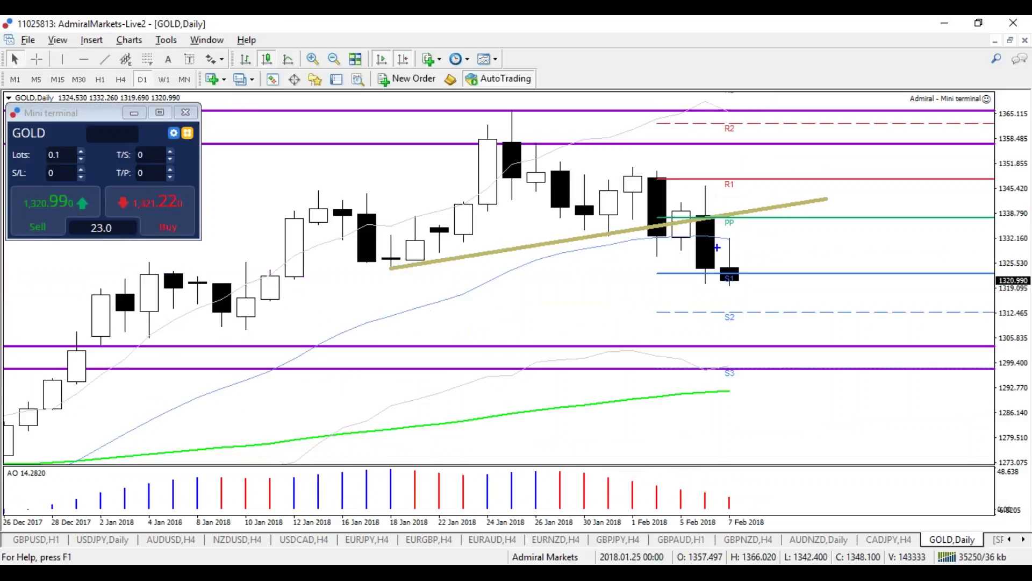
{"action": "mouse_move", "coordinate": [719, 251]}
{"action": "left_mouse_down"}
{"action": "mouse_move", "coordinate": [689, 272]}
{"action": "mouse_move", "coordinate": [720, 279]}
{"action": "left_mouse_up"}
{"action": "key", "text": "Escape"}
Step: Draw a Fibonacci retracement over the 6 February candle from about 1346 down to 1319.8, and delete it
{"action": "left_click", "coordinate": [147, 58]}
{"action": "left_click_drag", "start_coordinate": [706, 186], "coordinate": [752, 286]}
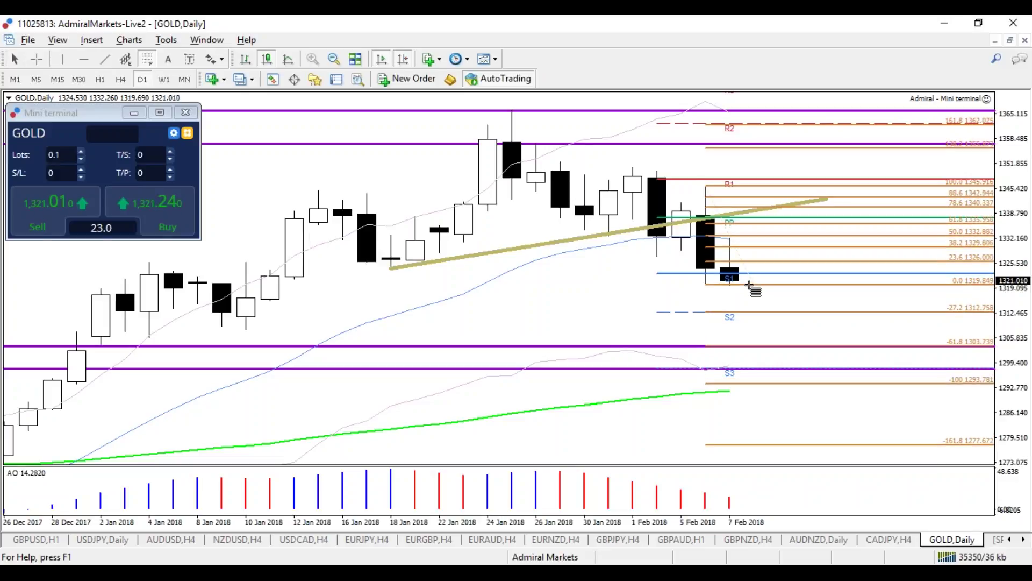
{"action": "left_click_drag", "start_coordinate": [752, 286], "coordinate": [751, 287]}
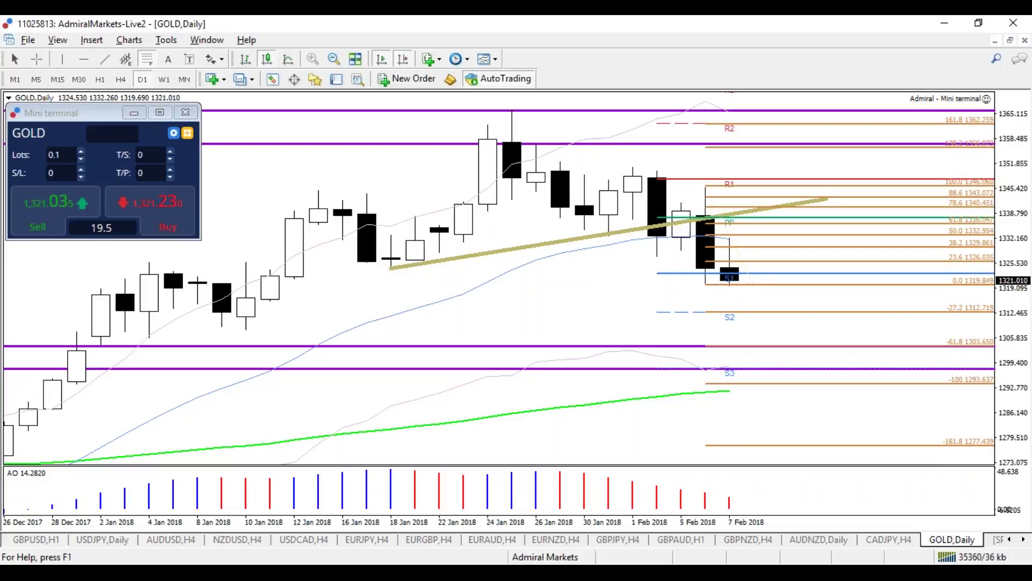
{"action": "right_click", "coordinate": [756, 290]}
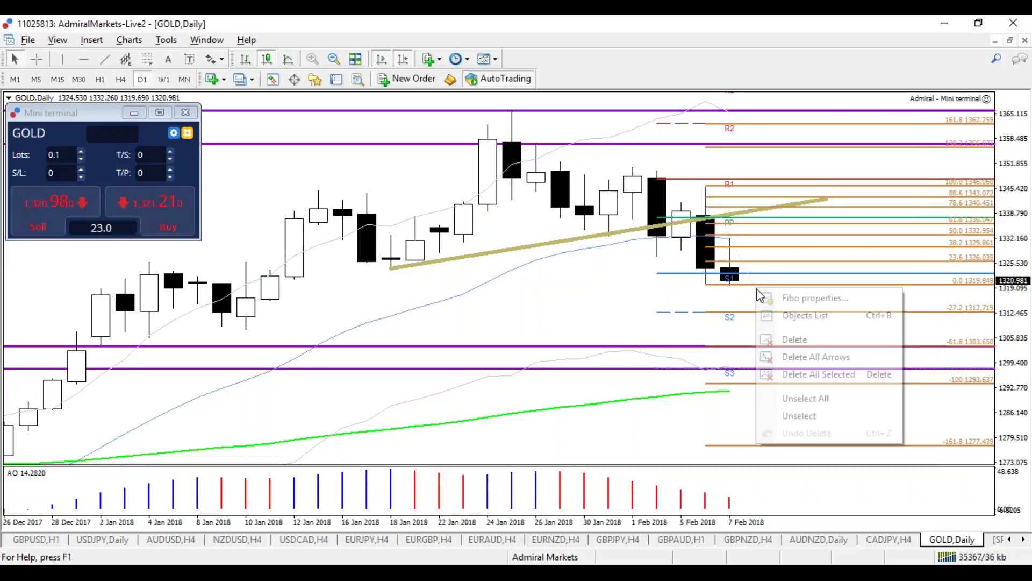
{"action": "left_click", "coordinate": [795, 338]}
Step: Show gold on H1, sketch the fall in red, the rebound in blue and the renewed decline in red, and clear the sketches
{"action": "left_click", "coordinate": [100, 79]}
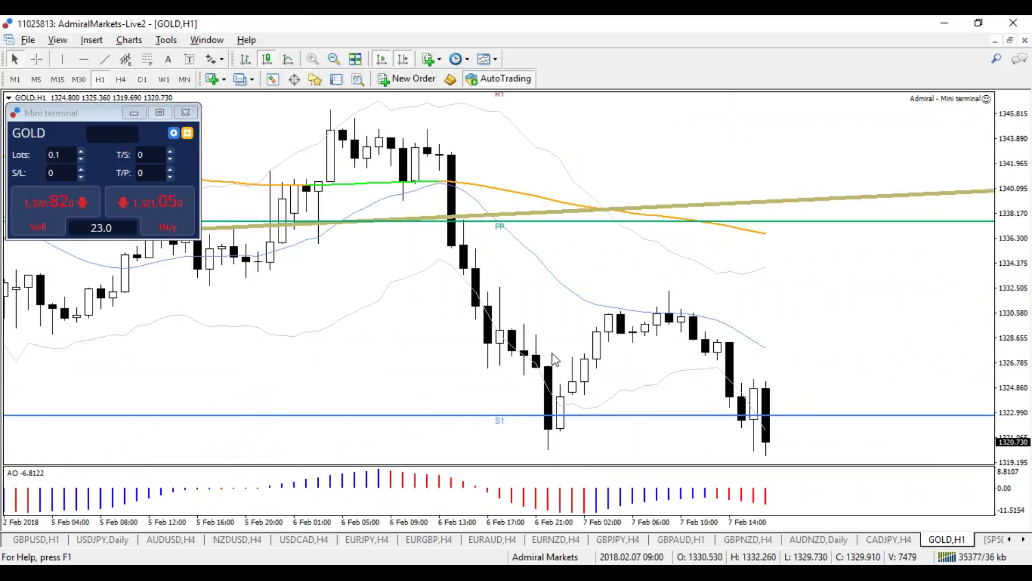
{"action": "mouse_move", "coordinate": [548, 404]}
{"action": "left_mouse_down"}
{"action": "mouse_move", "coordinate": [668, 308]}
{"action": "mouse_move", "coordinate": [671, 340]}
{"action": "left_mouse_up"}
{"action": "left_click_drag", "start_coordinate": [690, 331], "coordinate": [733, 437]}
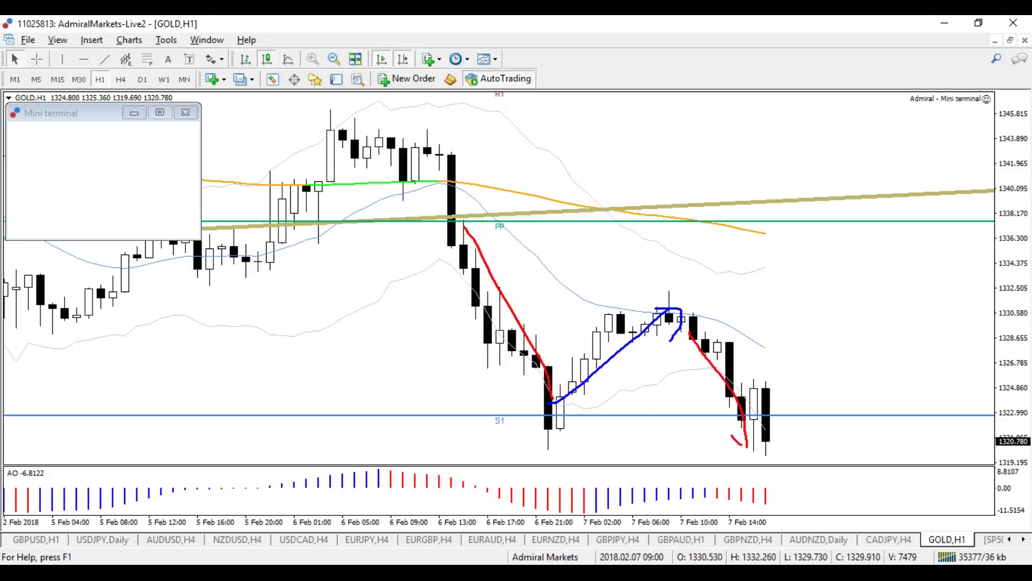
{"action": "key", "text": "Escape"}
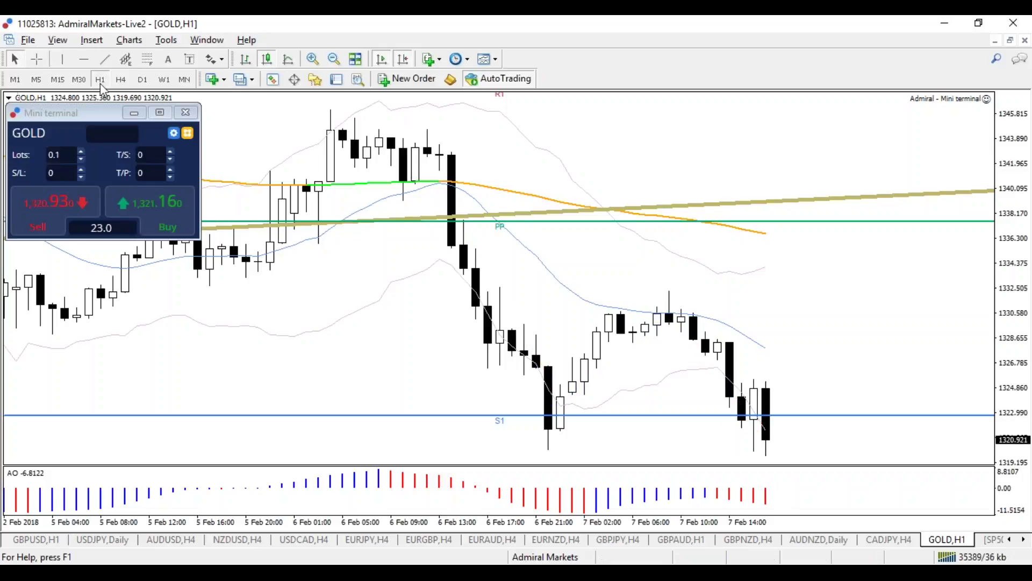
Step: Draw a rising trendline under the 7 February gold lows, circle the high above it in red, and sketch arrows to the high and the break
{"action": "mouse_move", "coordinate": [684, 291]}
{"action": "left_mouse_down"}
{"action": "mouse_move", "coordinate": [655, 321]}
{"action": "mouse_move", "coordinate": [688, 295]}
{"action": "mouse_move", "coordinate": [709, 316]}
{"action": "mouse_move", "coordinate": [673, 298]}
{"action": "left_mouse_up"}
{"action": "key", "text": "Escape"}
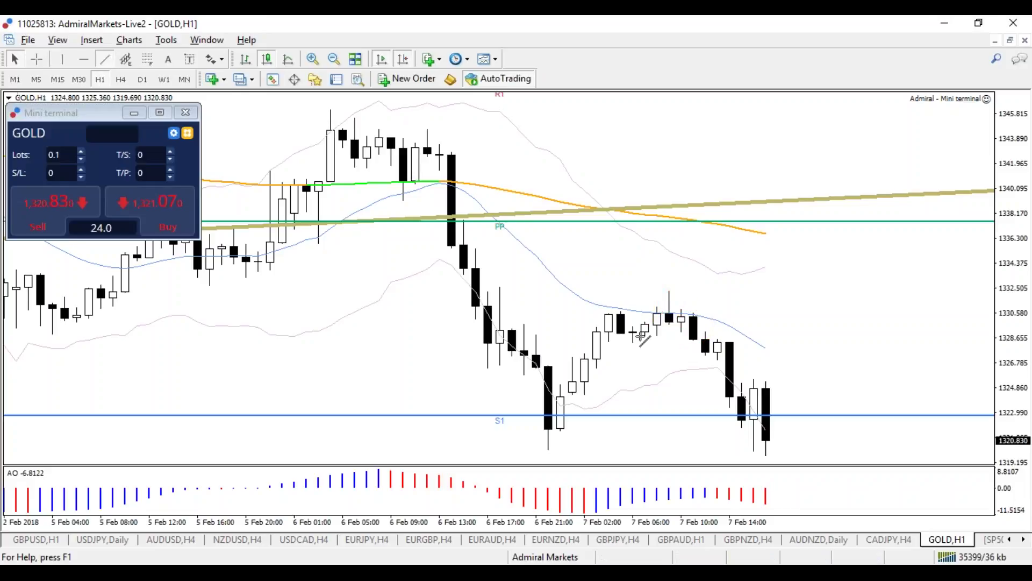
{"action": "left_click_drag", "start_coordinate": [620, 346], "coordinate": [756, 312]}
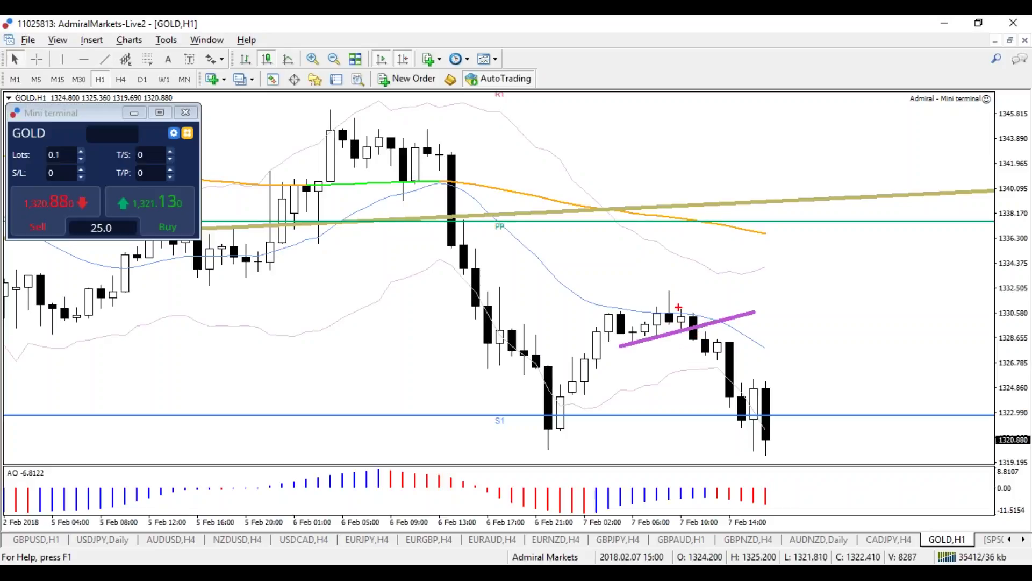
{"action": "mouse_move", "coordinate": [678, 293]}
{"action": "left_mouse_down"}
{"action": "mouse_move", "coordinate": [665, 284]}
{"action": "mouse_move", "coordinate": [688, 315]}
{"action": "mouse_move", "coordinate": [677, 281]}
{"action": "left_mouse_up"}
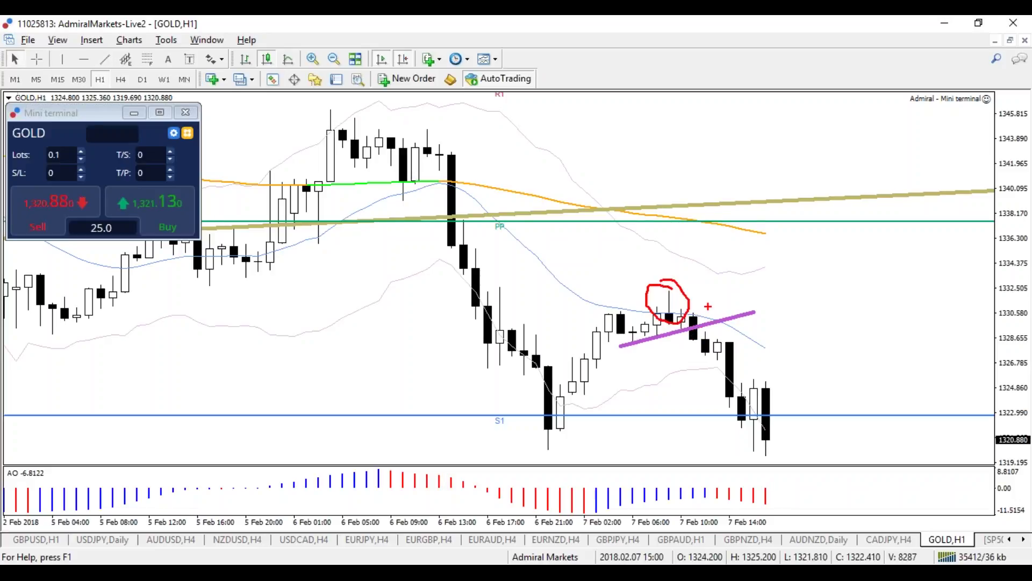
{"action": "mouse_move", "coordinate": [651, 241]}
{"action": "left_mouse_down"}
{"action": "mouse_move", "coordinate": [683, 285]}
{"action": "mouse_move", "coordinate": [638, 290]}
{"action": "left_mouse_up"}
{"action": "mouse_move", "coordinate": [656, 429]}
{"action": "left_mouse_down"}
{"action": "mouse_move", "coordinate": [693, 343]}
{"action": "mouse_move", "coordinate": [703, 356]}
{"action": "left_mouse_up"}
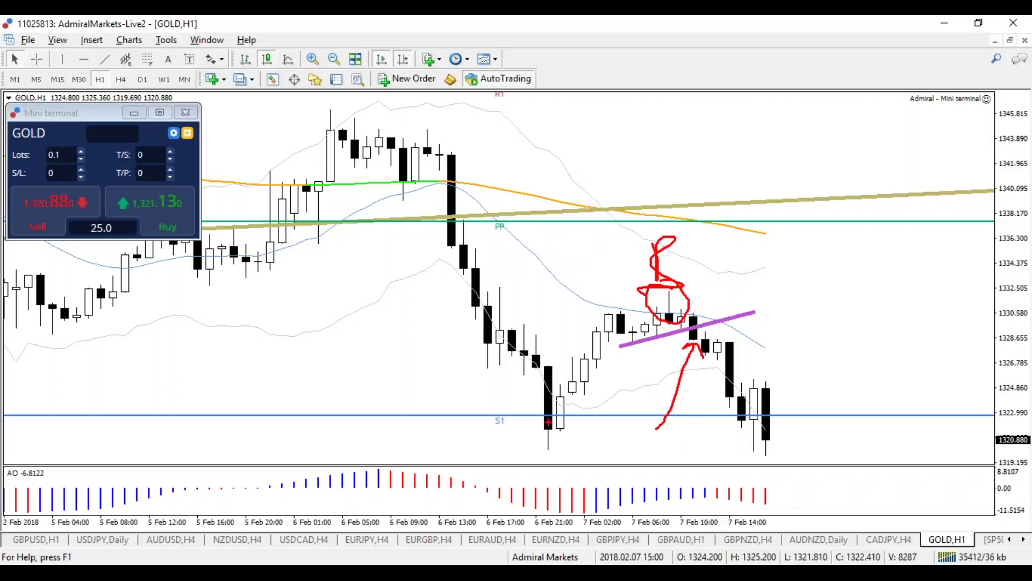
Step: Clear the sketches, return gold to the daily chart, and delete the short purple trendline over the latest candle
{"action": "key", "text": "Escape"}
{"action": "key", "text": "Return"}
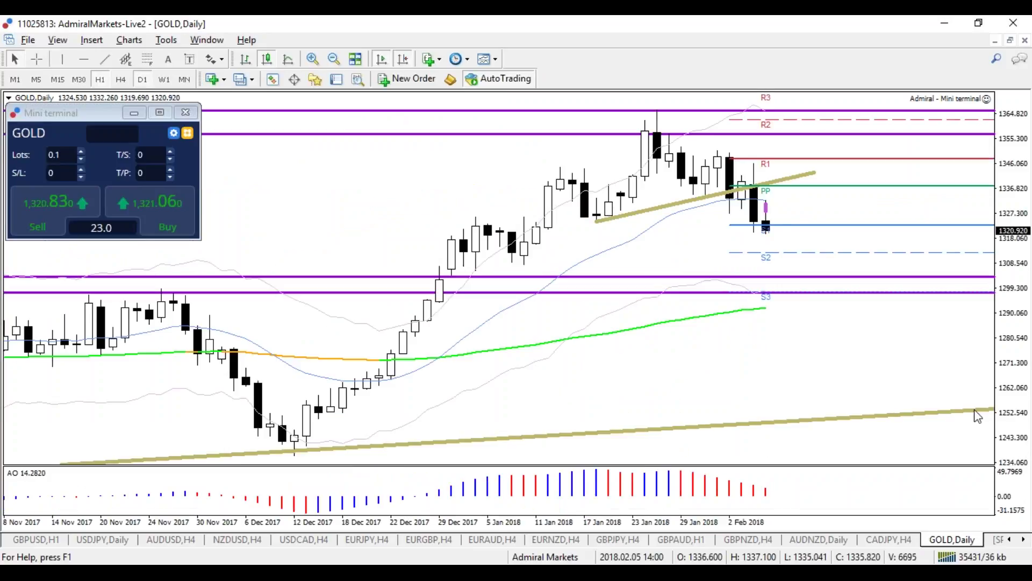
{"action": "right_click", "coordinate": [768, 203]}
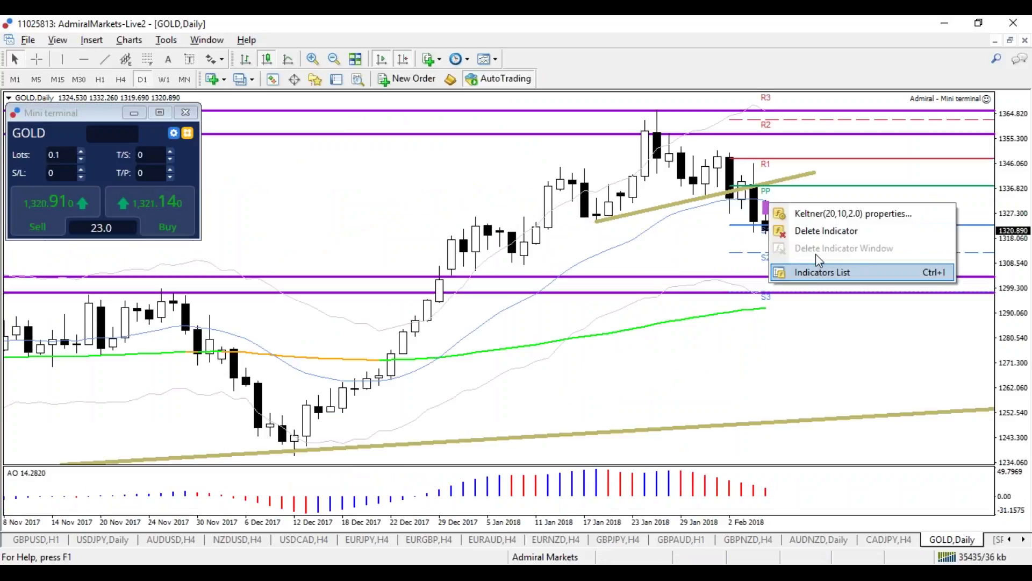
{"action": "left_click", "coordinate": [839, 230]}
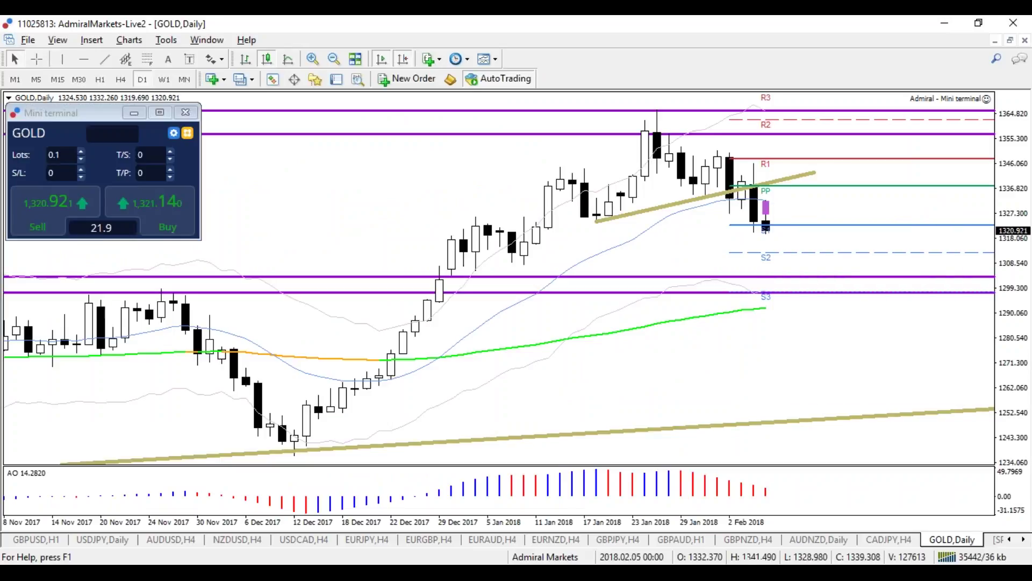
{"action": "right_click", "coordinate": [839, 250]}
{"action": "left_click", "coordinate": [849, 256]}
Step: Circle the latest daily gold candles in red, then sketch a rising support line and circle its high and breakdown on H1
{"action": "mouse_move", "coordinate": [769, 167]}
{"action": "left_mouse_down"}
{"action": "mouse_move", "coordinate": [758, 242]}
{"action": "mouse_move", "coordinate": [756, 181]}
{"action": "left_mouse_up"}
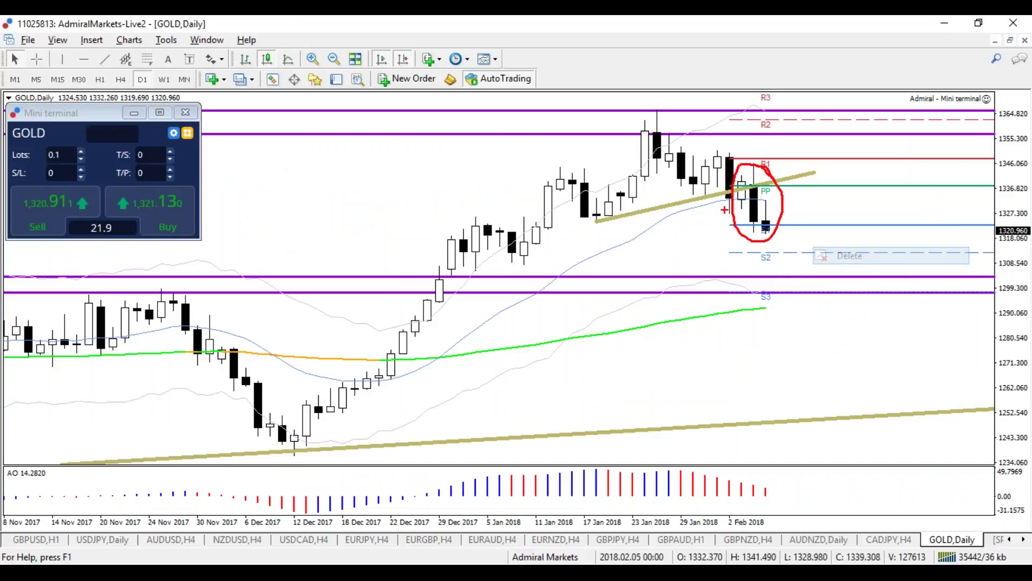
{"action": "key", "text": "Escape"}
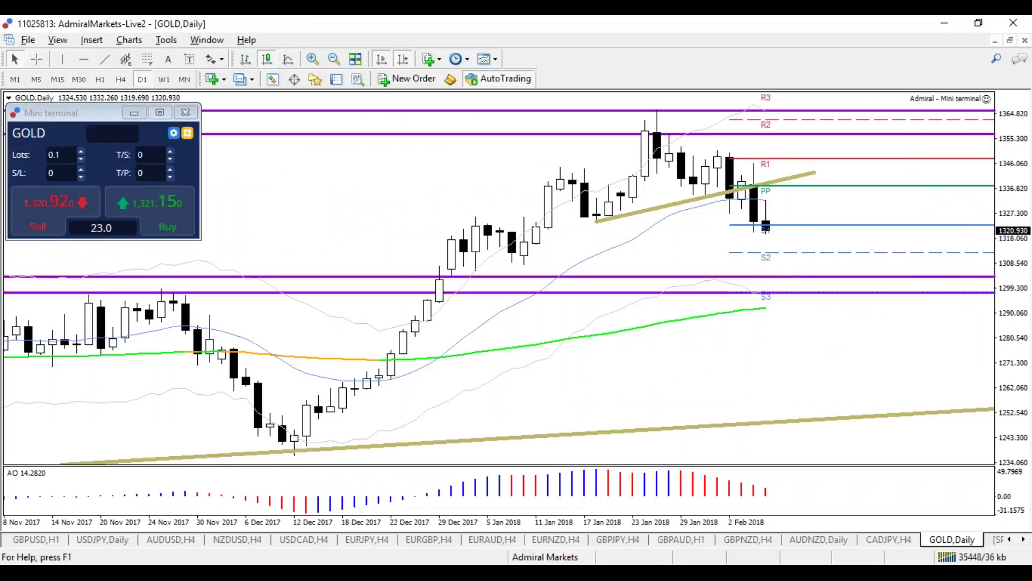
{"action": "left_click", "coordinate": [100, 81]}
{"action": "mouse_move", "coordinate": [674, 293]}
{"action": "left_mouse_down"}
{"action": "mouse_move", "coordinate": [656, 302]}
{"action": "mouse_move", "coordinate": [679, 307]}
{"action": "mouse_move", "coordinate": [591, 359]}
{"action": "left_mouse_up"}
{"action": "mouse_move", "coordinate": [671, 317]}
{"action": "left_mouse_down"}
{"action": "mouse_move", "coordinate": [670, 339]}
{"action": "mouse_move", "coordinate": [681, 307]}
{"action": "left_mouse_up"}
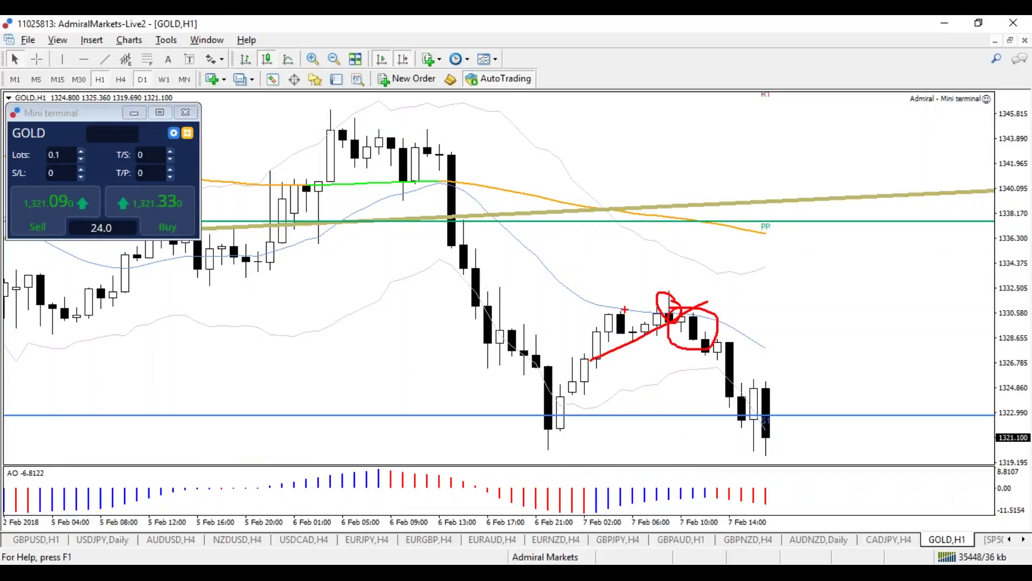
{"action": "key", "text": "Escape"}
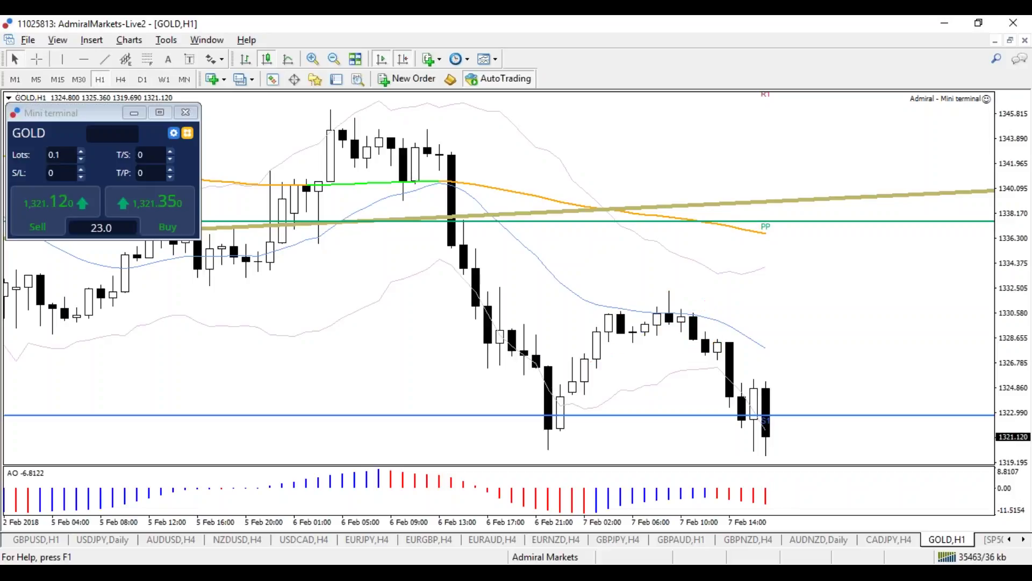
Step: Show gold on the daily and weekly charts and extend the weekly view back to August 2015
{"action": "left_click", "coordinate": [142, 80]}
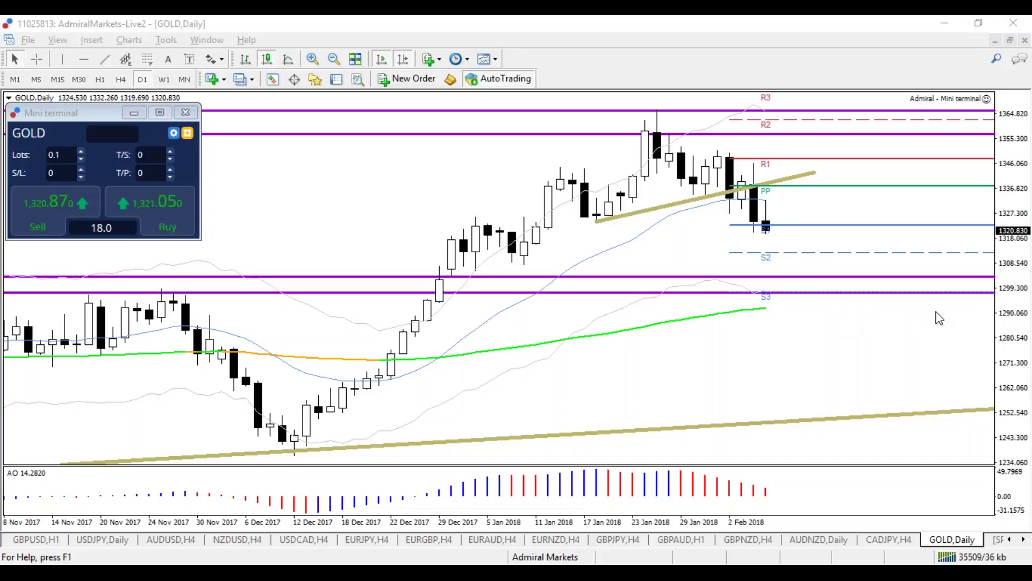
{"action": "left_click", "coordinate": [164, 79]}
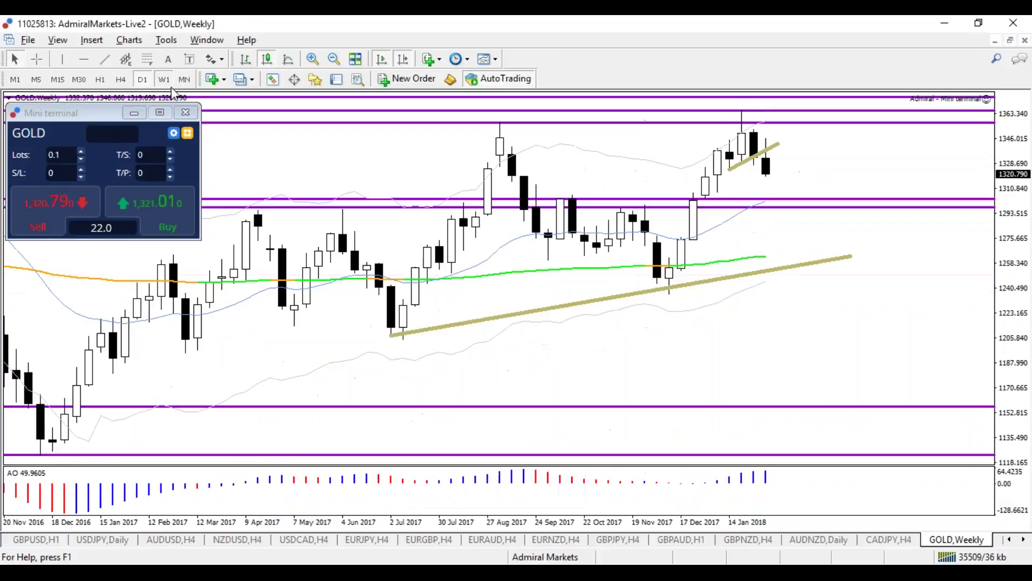
{"action": "left_click", "coordinate": [37, 59]}
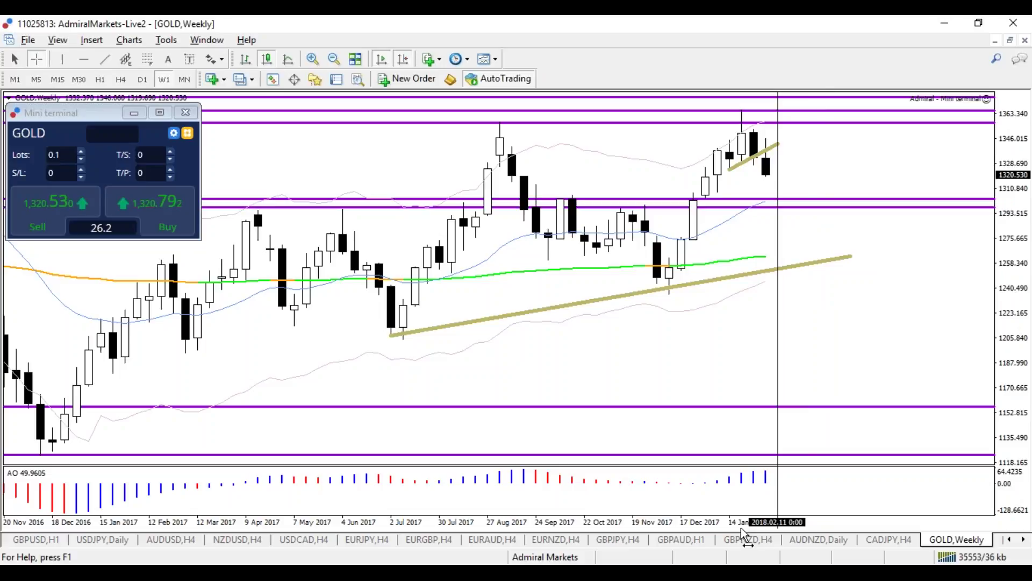
{"action": "left_click_drag", "start_coordinate": [741, 527], "coordinate": [712, 530]}
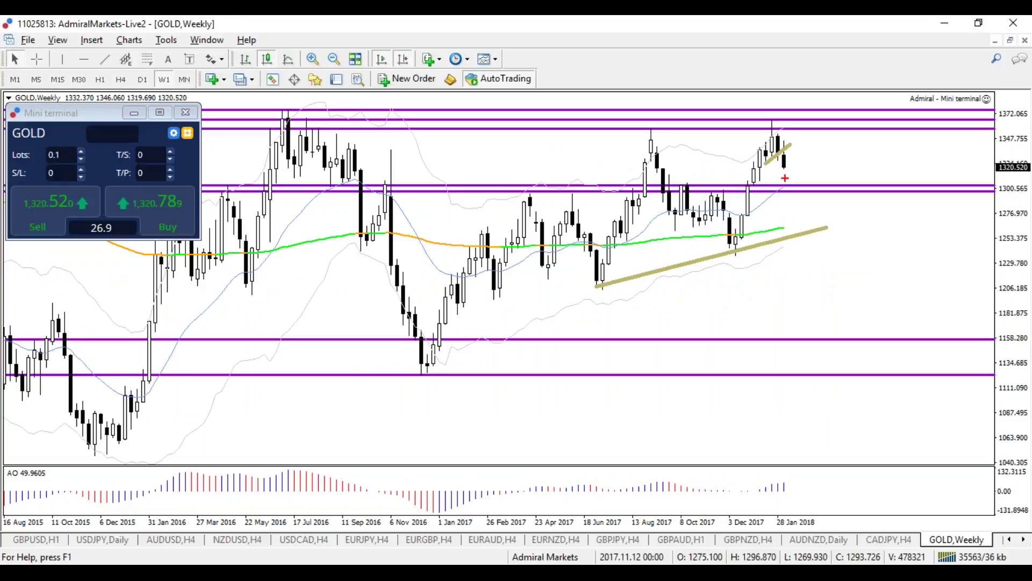
Step: Sketch red target zones above and below the weekly rising trendline, then a large down-up-down path from the mid-2016 high, clearing each sketch
{"action": "mouse_move", "coordinate": [784, 169]}
{"action": "left_mouse_down"}
{"action": "mouse_move", "coordinate": [784, 217]}
{"action": "mouse_move", "coordinate": [795, 219]}
{"action": "left_mouse_up"}
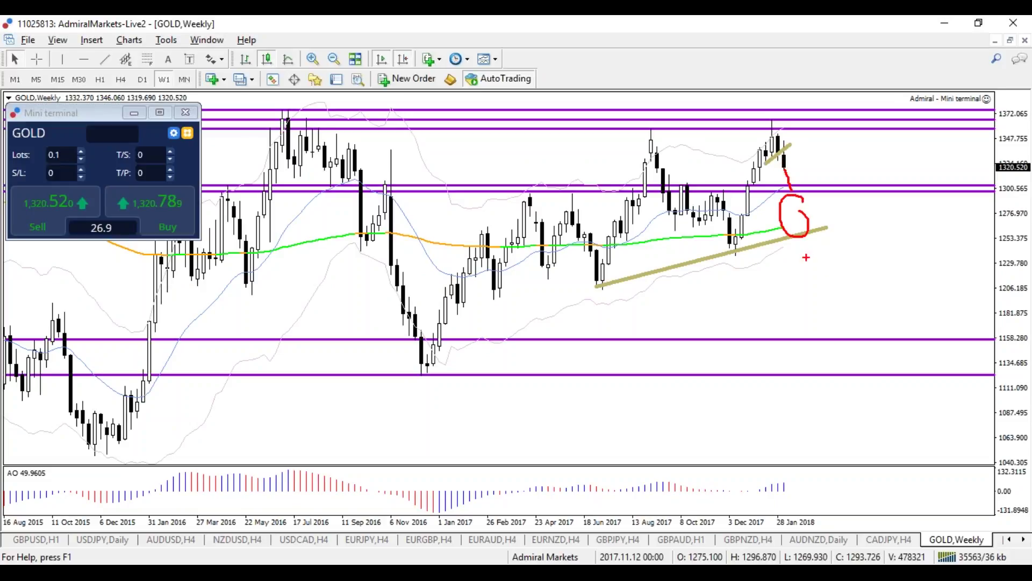
{"action": "left_click_drag", "start_coordinate": [833, 249], "coordinate": [826, 229]}
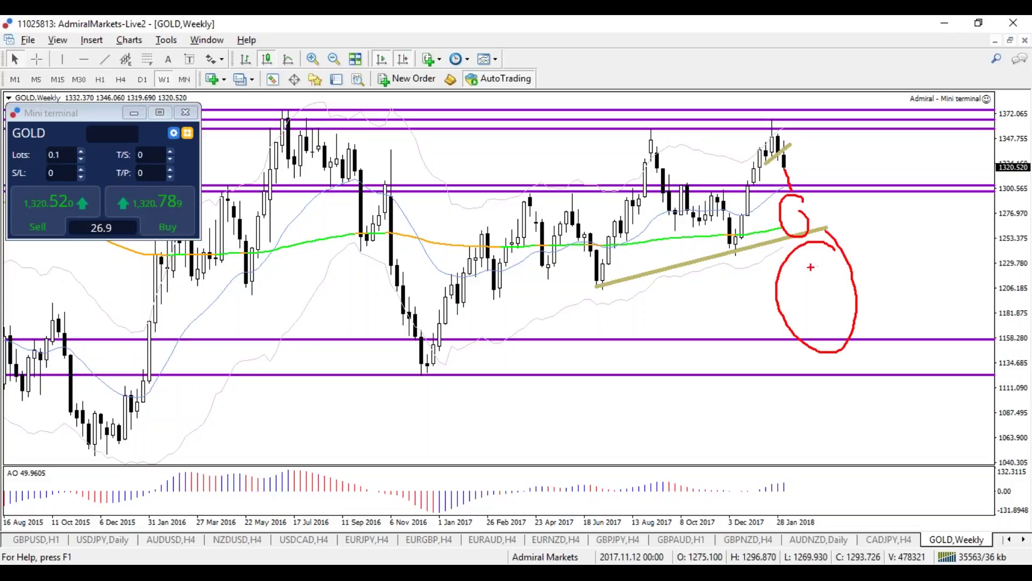
{"action": "key", "text": "Escape"}
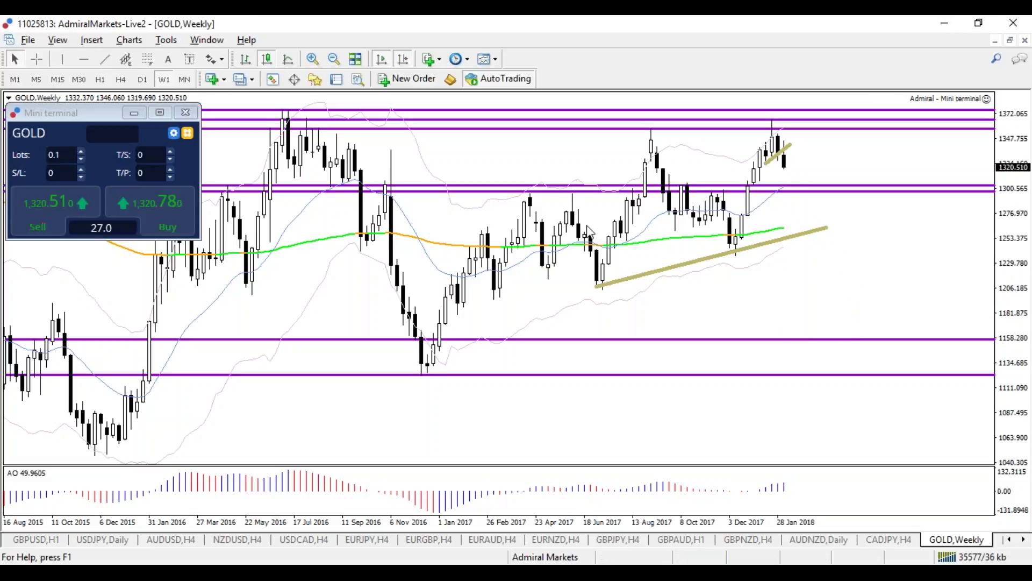
{"action": "mouse_move", "coordinate": [286, 114]}
{"action": "left_mouse_down"}
{"action": "mouse_move", "coordinate": [317, 132]}
{"action": "mouse_move", "coordinate": [430, 384]}
{"action": "mouse_move", "coordinate": [521, 283]}
{"action": "mouse_move", "coordinate": [853, 355]}
{"action": "left_mouse_up"}
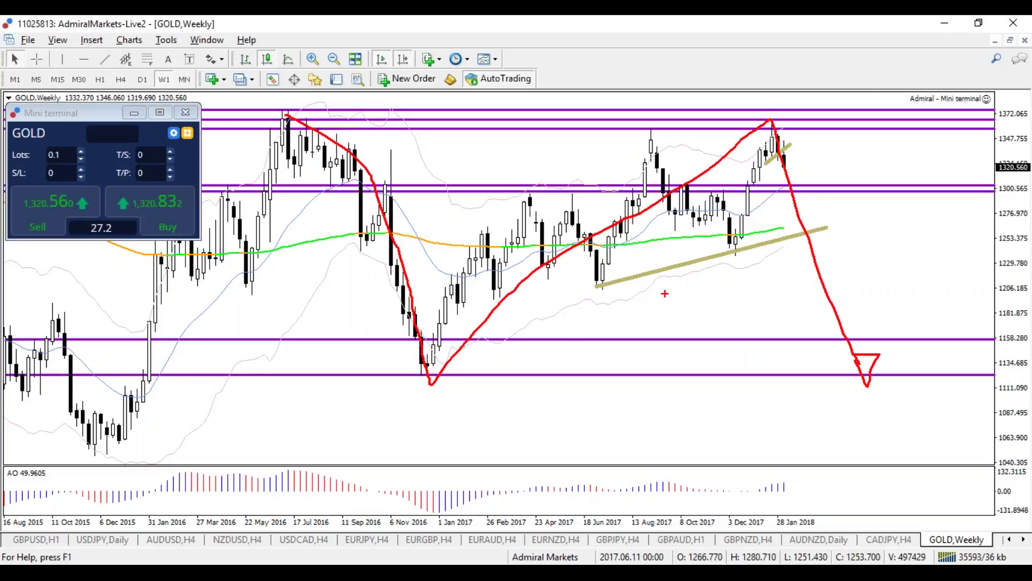
{"action": "key", "text": "Escape"}
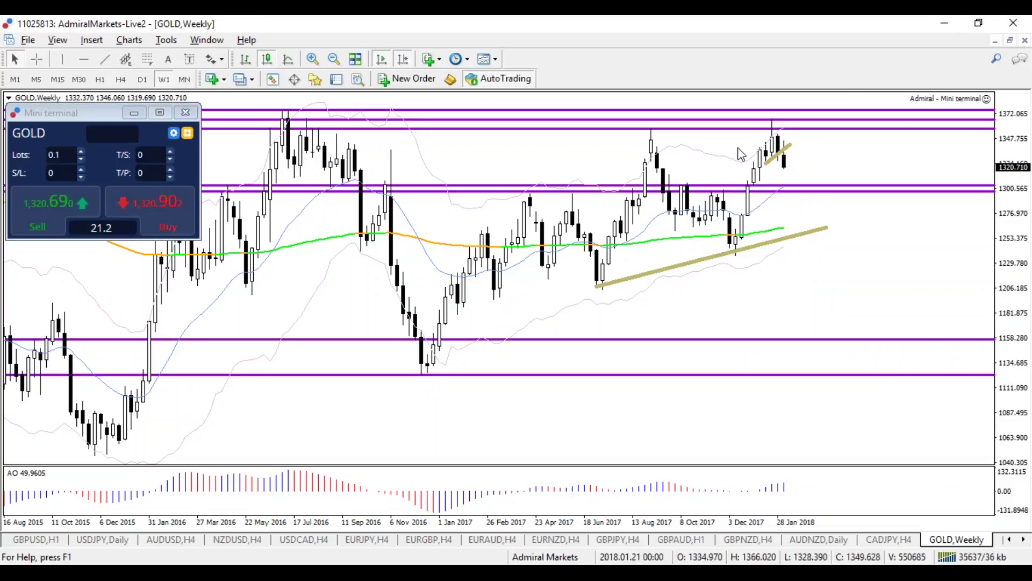
Step: Draw a Fibonacci retracement on the weekly gold chart from the December 2016 low to the upper purple resistance, then delete it
{"action": "left_click", "coordinate": [146, 58]}
{"action": "left_click_drag", "start_coordinate": [422, 373], "coordinate": [592, 125]}
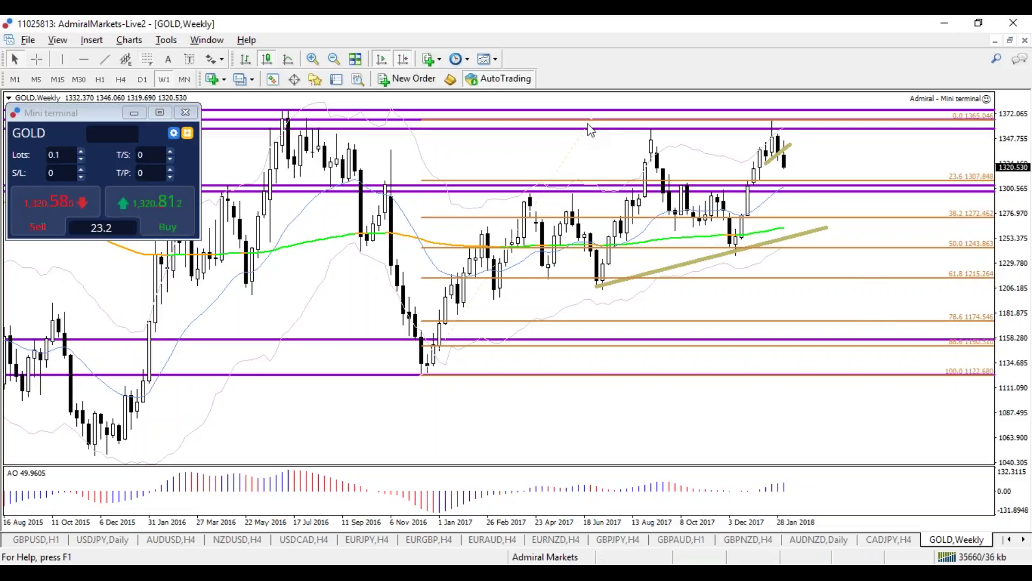
{"action": "left_click_drag", "start_coordinate": [590, 129], "coordinate": [574, 149]}
{"action": "right_click", "coordinate": [574, 149]}
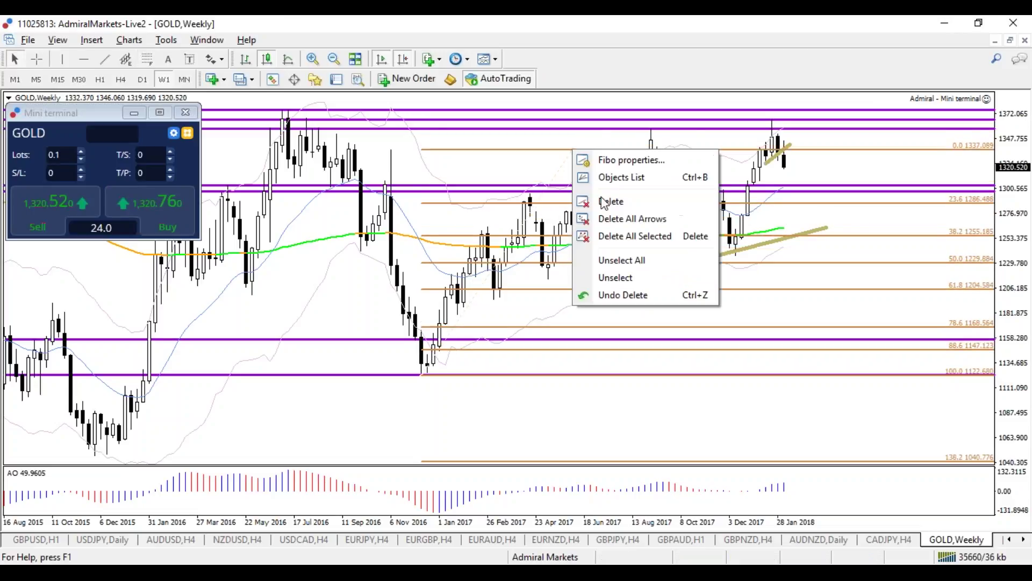
{"action": "left_click", "coordinate": [615, 239]}
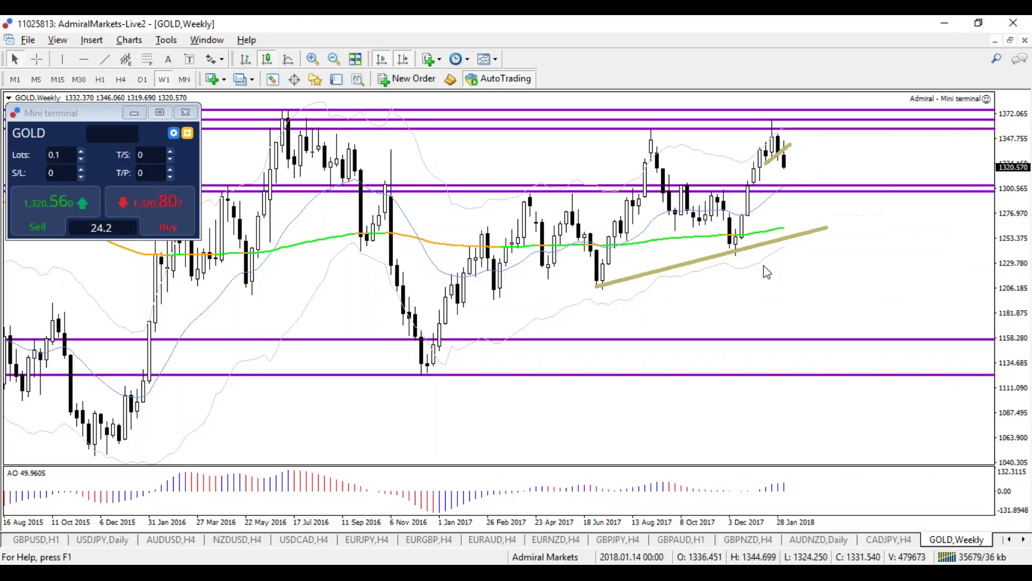
Step: Sketch a red-and-blue zigzag decline from the latest weekly gold candle to below the rising trendline, then clear it
{"action": "mouse_move", "coordinate": [786, 166]}
{"action": "left_mouse_down"}
{"action": "mouse_move", "coordinate": [802, 189]}
{"action": "mouse_move", "coordinate": [821, 161]}
{"action": "mouse_move", "coordinate": [865, 225]}
{"action": "mouse_move", "coordinate": [885, 187]}
{"action": "mouse_move", "coordinate": [908, 247]}
{"action": "mouse_move", "coordinate": [961, 312]}
{"action": "left_mouse_up"}
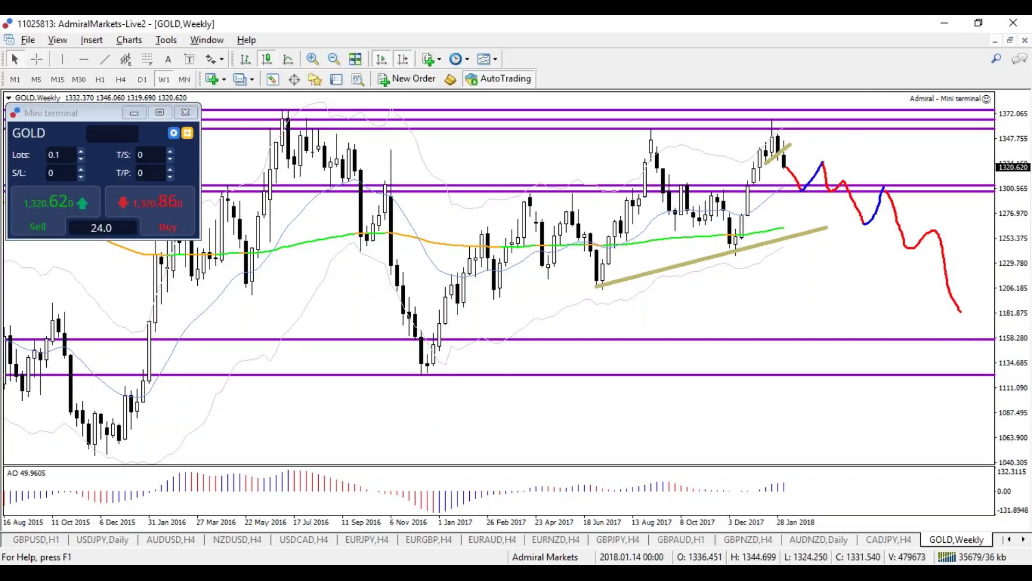
{"action": "key", "text": "Escape"}
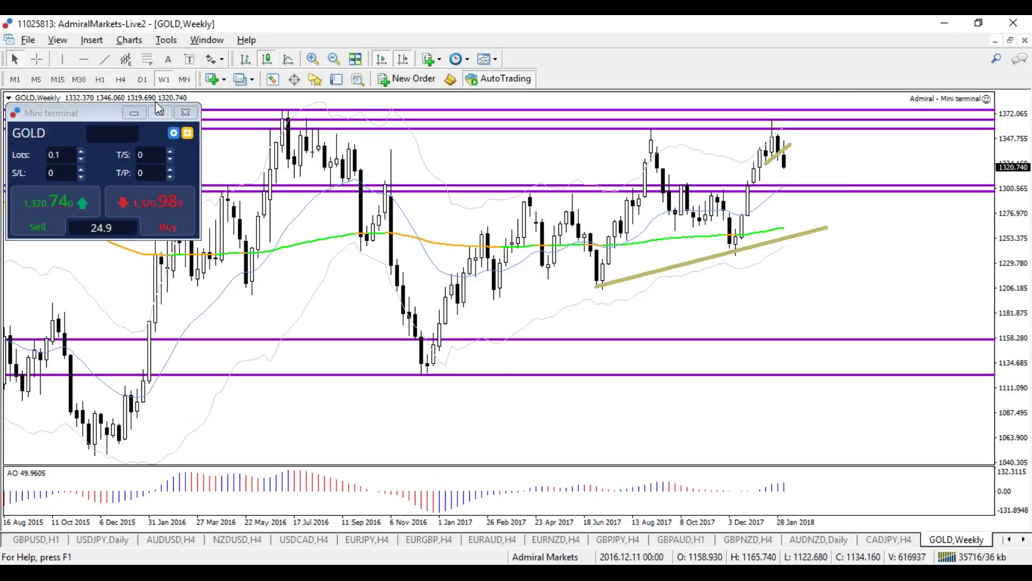
Step: Review gold on the daily chart and switch it to H4
{"action": "left_click", "coordinate": [143, 81]}
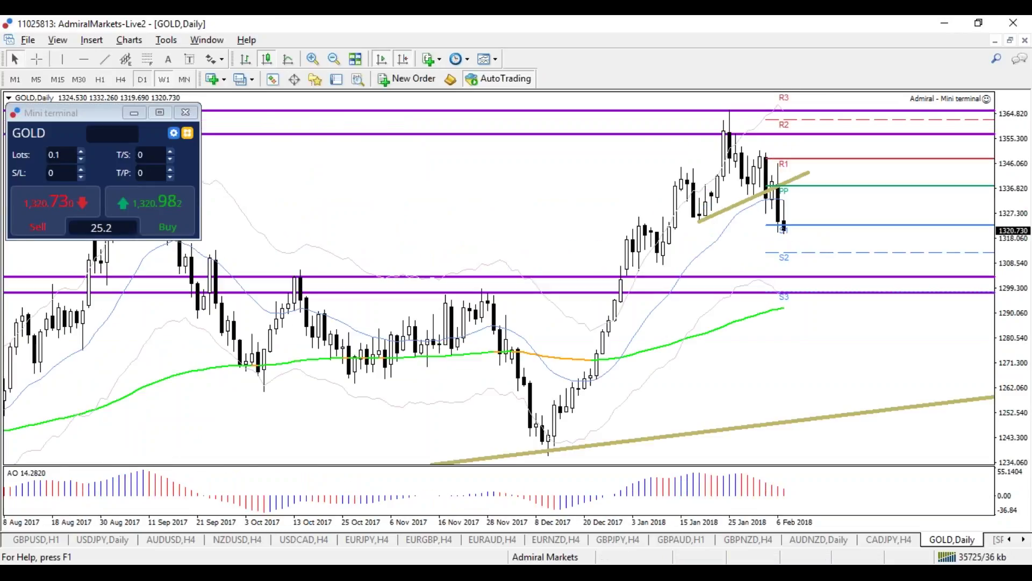
{"action": "left_click", "coordinate": [163, 80]}
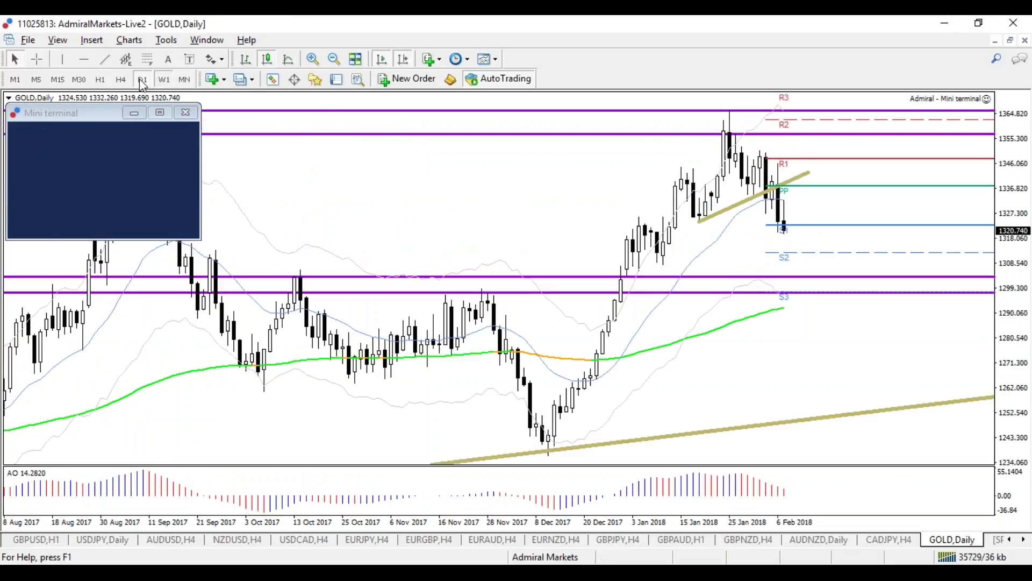
{"action": "left_click", "coordinate": [143, 80]}
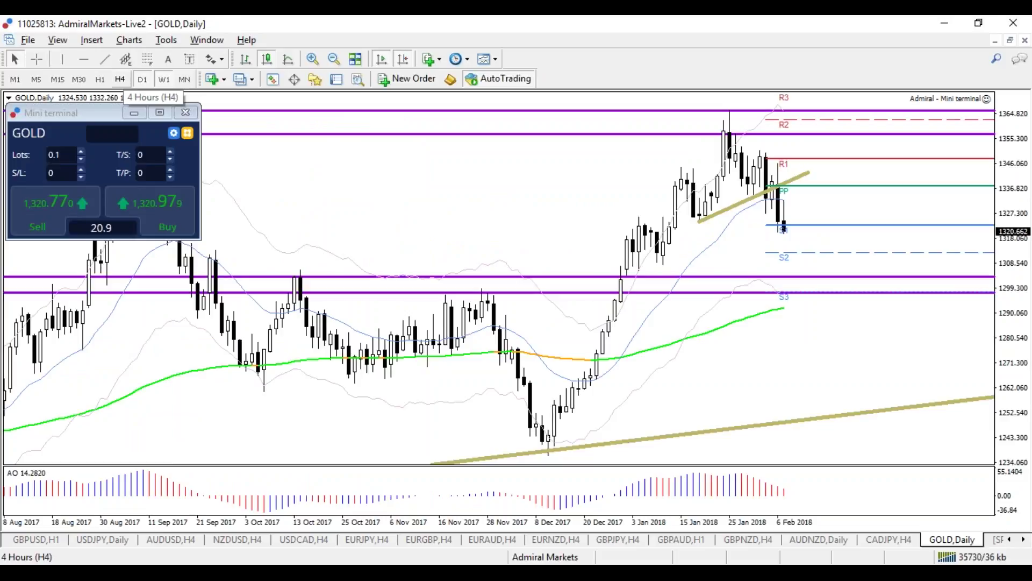
{"action": "left_click", "coordinate": [129, 81]}
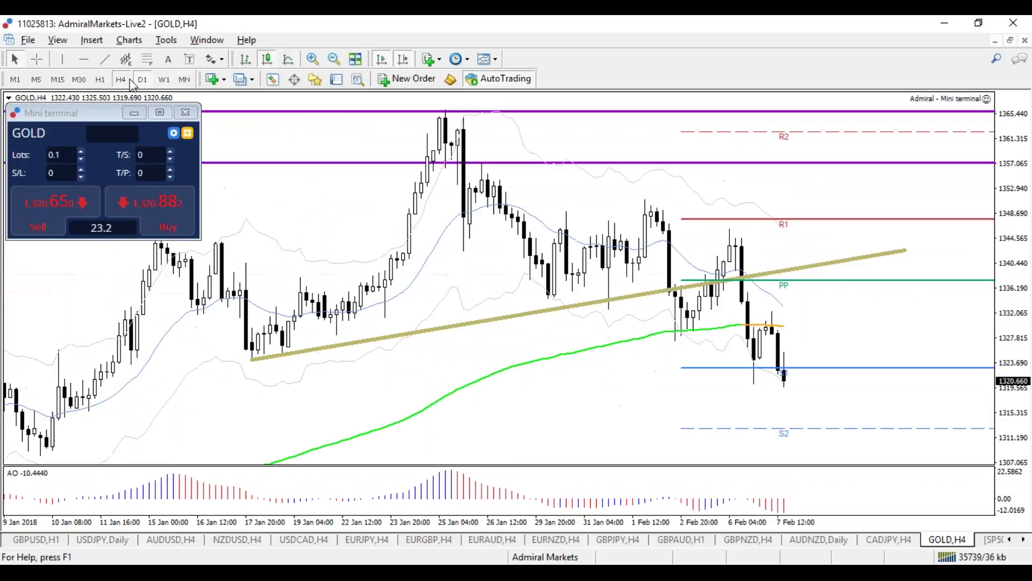
Step: Open the DJI30 chart, check it on H4, and return to the daily view with candles back to August 2017
{"action": "left_click", "coordinate": [1022, 541]}
{"action": "left_click", "coordinate": [1023, 540]}
{"action": "left_click", "coordinate": [1022, 540]}
{"action": "left_click", "coordinate": [1022, 540]}
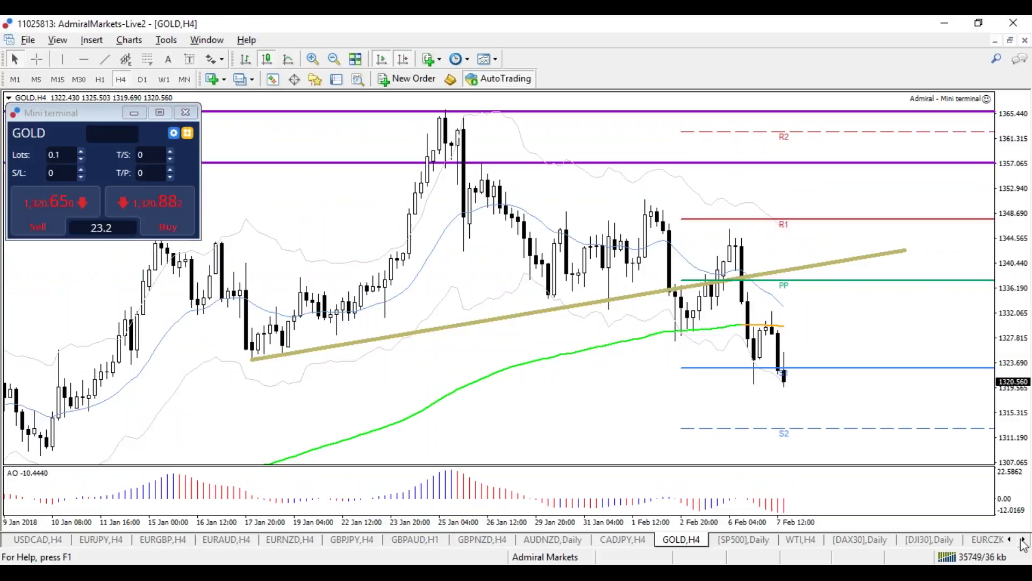
{"action": "left_click", "coordinate": [1022, 541]}
{"action": "left_click", "coordinate": [863, 540]}
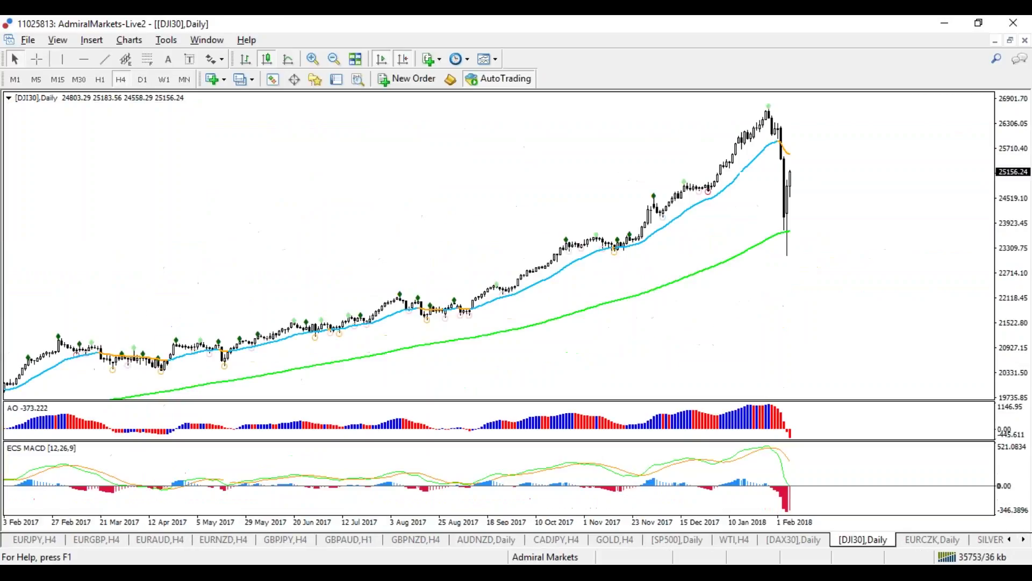
{"action": "left_click", "coordinate": [121, 79]}
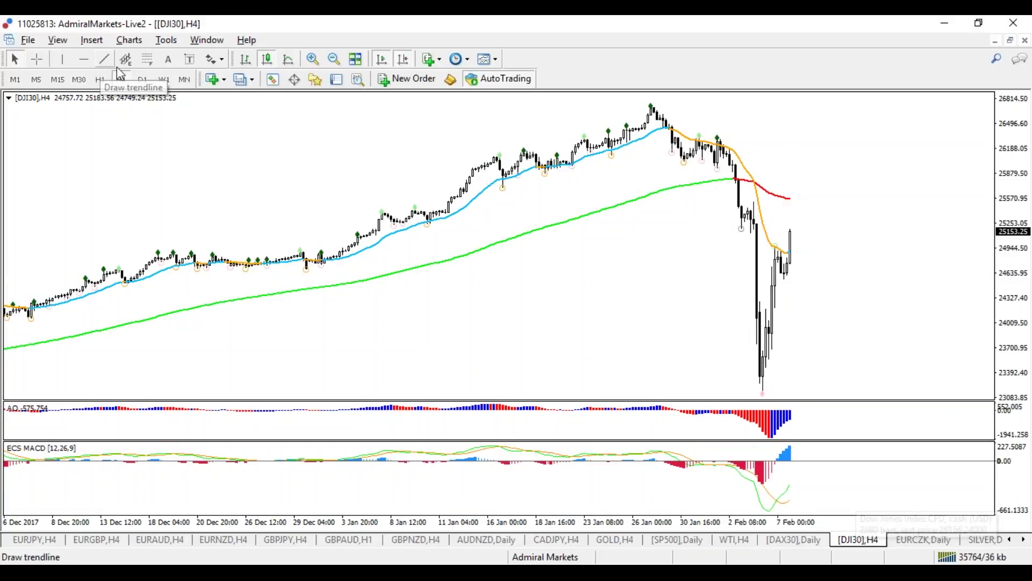
{"action": "left_click", "coordinate": [141, 80]}
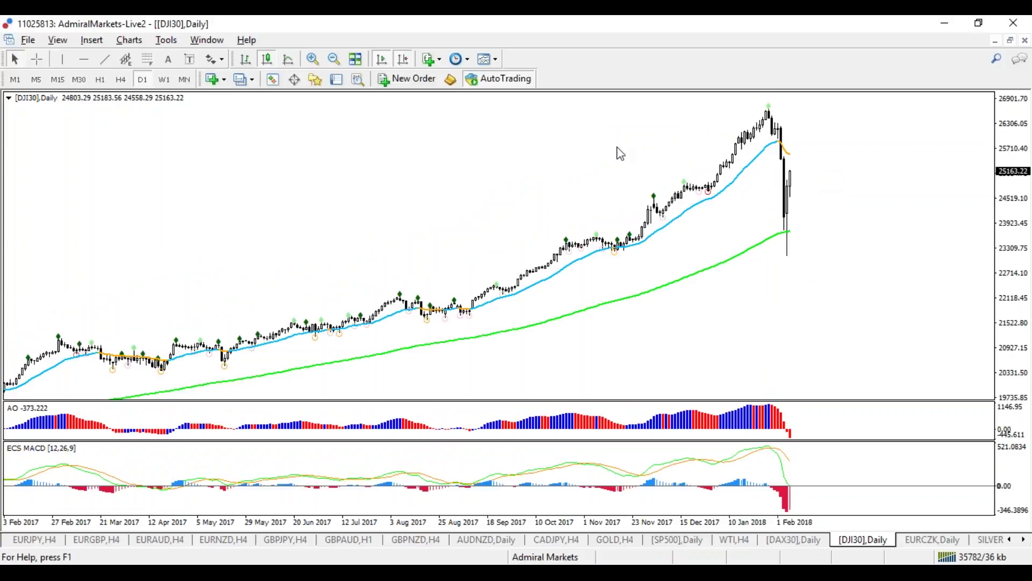
{"action": "left_click_drag", "start_coordinate": [592, 521], "coordinate": [605, 522]}
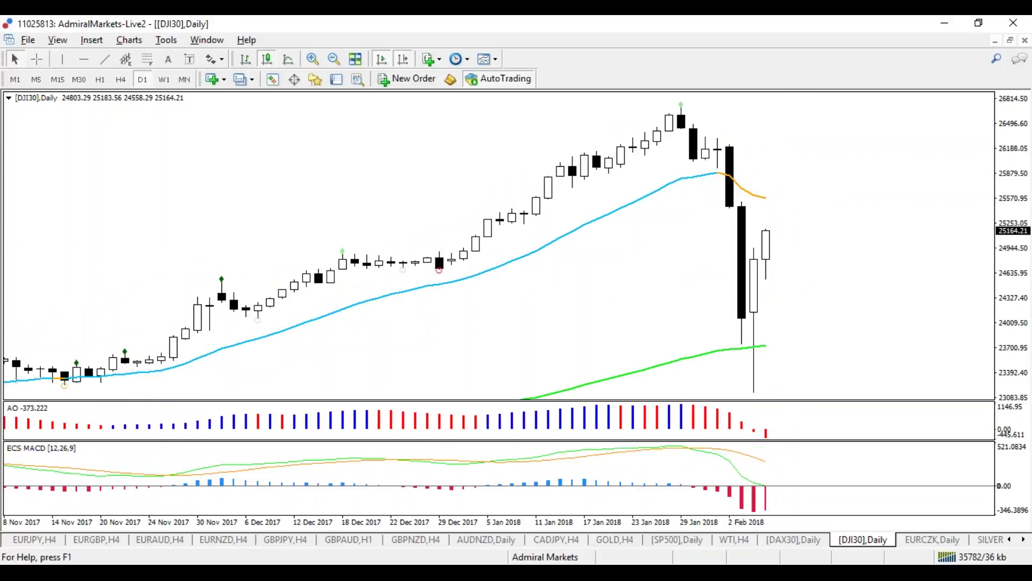
{"action": "key", "text": "minus"}
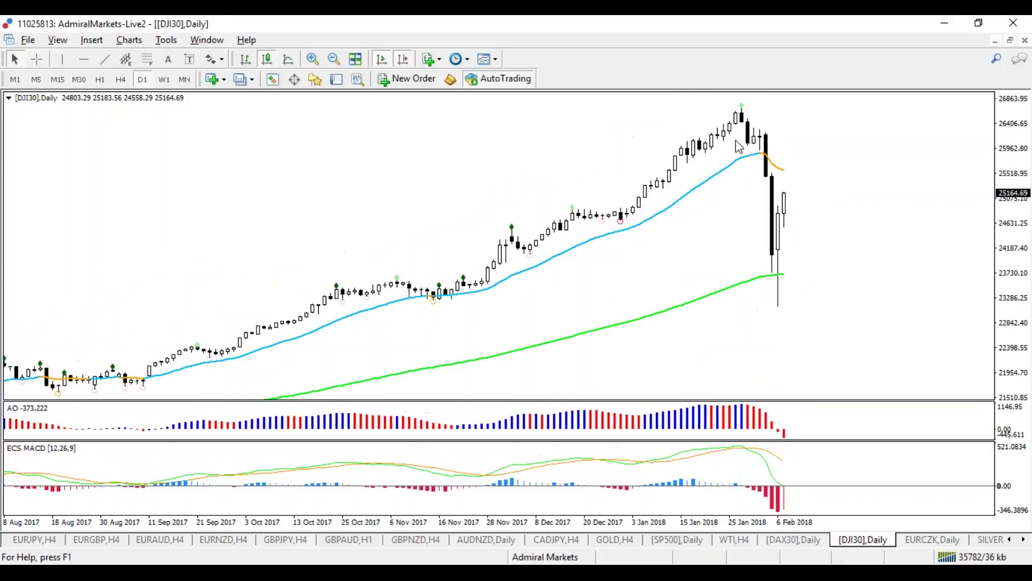
Step: Sketch DJI30's daily drop in red, a blue rebound from the green moving average, and a second red decline, then clear the drawing
{"action": "key", "text": "ctrl+r"}
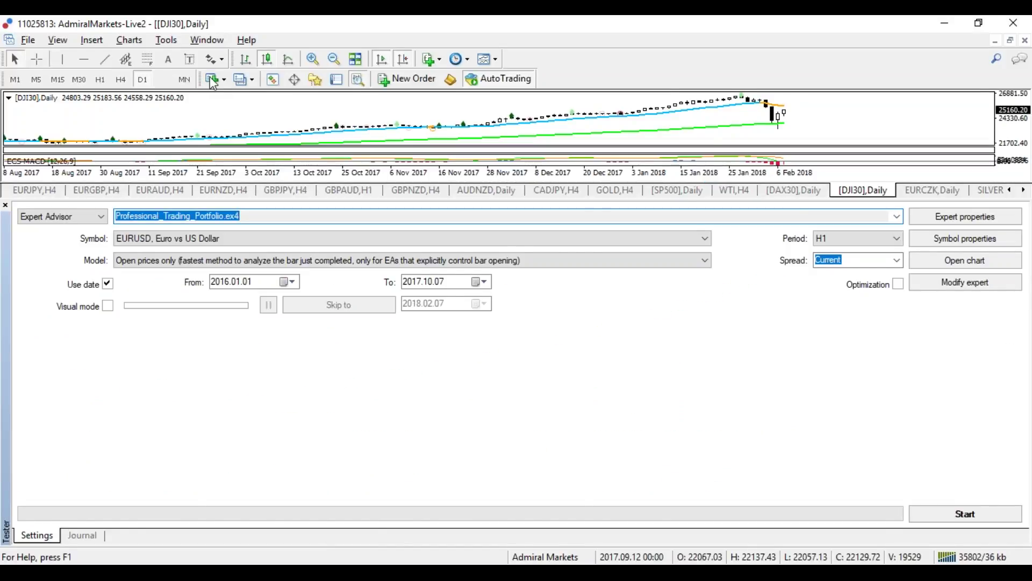
{"action": "left_click", "coordinate": [212, 80]}
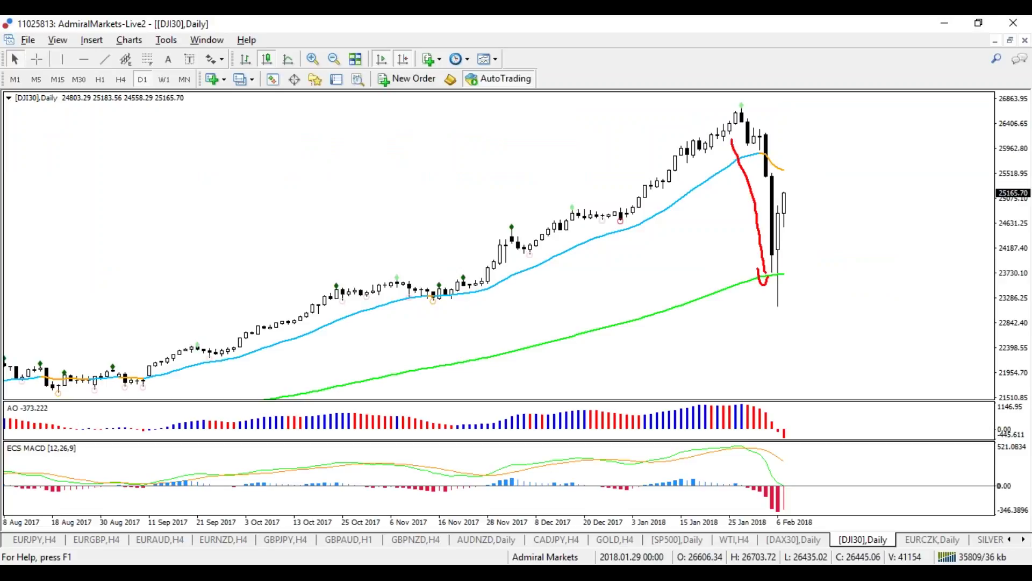
{"action": "mouse_move", "coordinate": [773, 278]}
{"action": "left_mouse_down"}
{"action": "mouse_move", "coordinate": [802, 277]}
{"action": "mouse_move", "coordinate": [826, 192]}
{"action": "mouse_move", "coordinate": [879, 312]}
{"action": "mouse_move", "coordinate": [882, 356]}
{"action": "left_mouse_up"}
{"action": "key", "text": "r"}
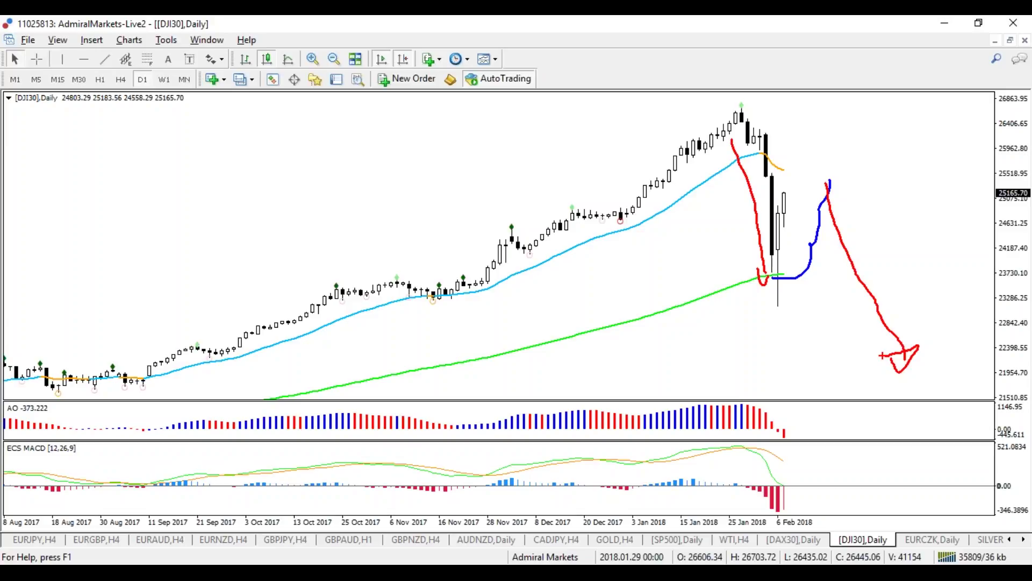
{"action": "key", "text": "Escape"}
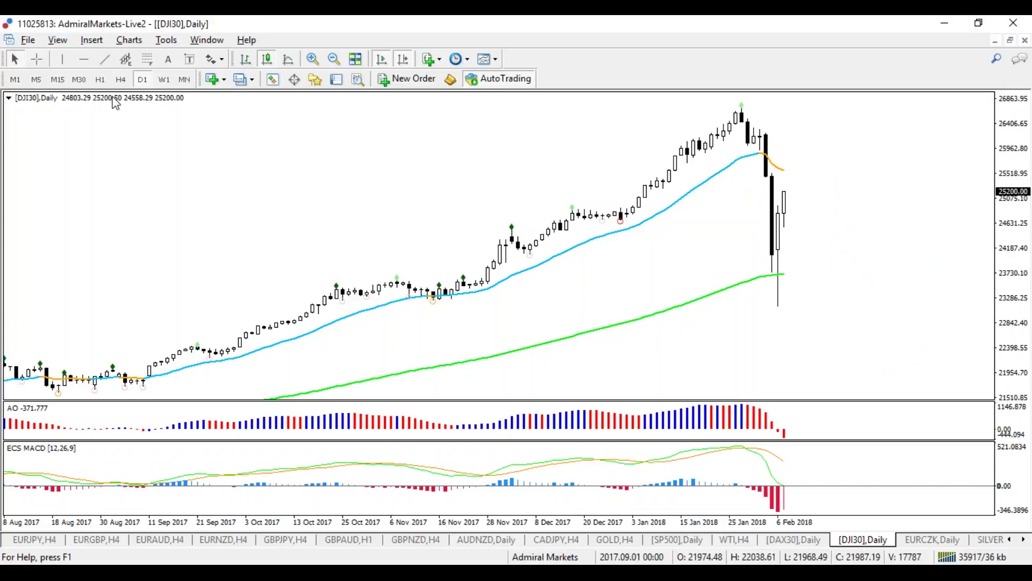
Step: On the DJI30 H4 chart, circle the area below the red moving average, sketch a red downward arrow from it, then clear the sketch
{"action": "left_click", "coordinate": [120, 79]}
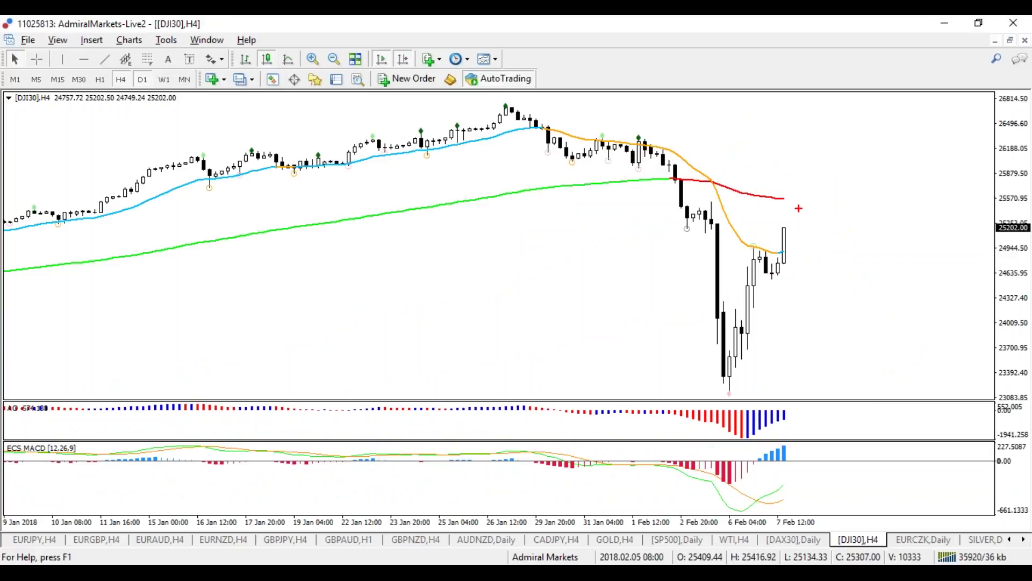
{"action": "mouse_move", "coordinate": [798, 204]}
{"action": "left_mouse_down"}
{"action": "mouse_move", "coordinate": [782, 201]}
{"action": "mouse_move", "coordinate": [807, 203]}
{"action": "mouse_move", "coordinate": [892, 389]}
{"action": "mouse_move", "coordinate": [855, 386]}
{"action": "left_mouse_up"}
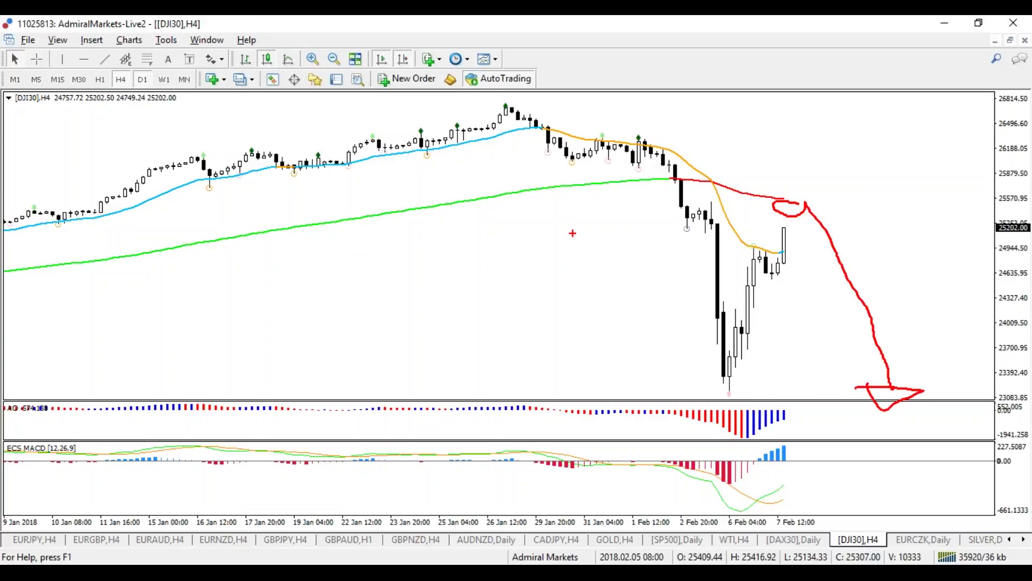
{"action": "mouse_move", "coordinate": [791, 124]}
{"action": "left_mouse_down"}
{"action": "mouse_move", "coordinate": [800, 165]}
{"action": "mouse_move", "coordinate": [778, 173]}
{"action": "left_mouse_up"}
{"action": "key", "text": "Escape"}
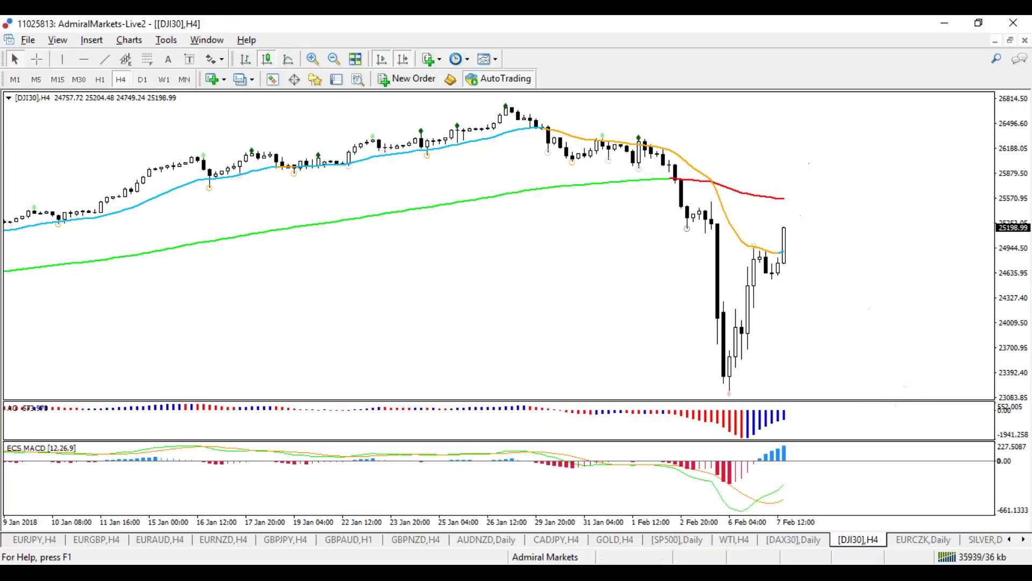
Step: Show DJI30 on the daily chart, sketch a red arrow from the January 2018 peak to the February low, and clear it
{"action": "type", "text": "D1"}
{"action": "key", "text": "Return"}
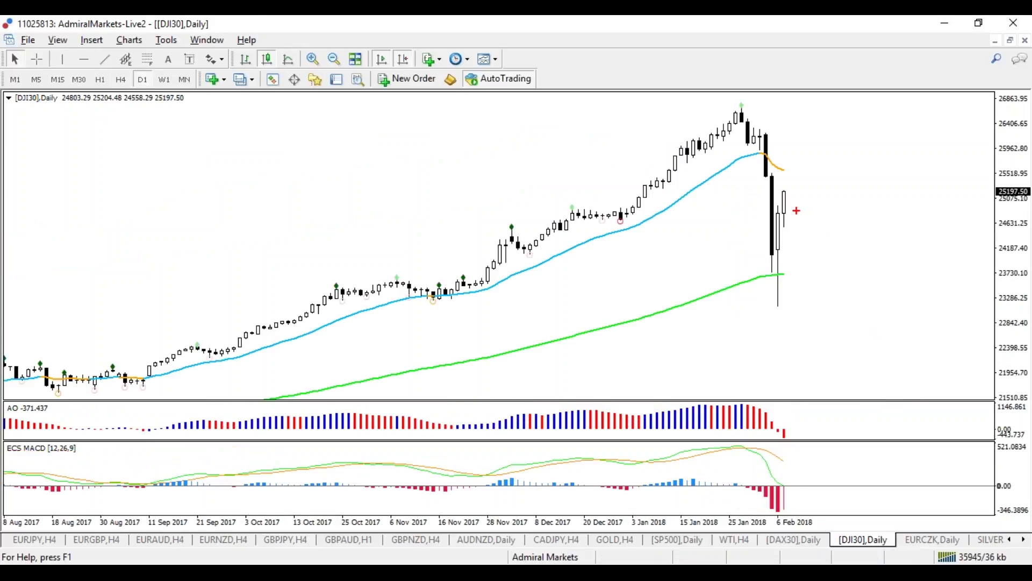
{"action": "mouse_move", "coordinate": [731, 113]}
{"action": "left_mouse_down"}
{"action": "mouse_move", "coordinate": [782, 288]}
{"action": "mouse_move", "coordinate": [801, 283]}
{"action": "left_mouse_up"}
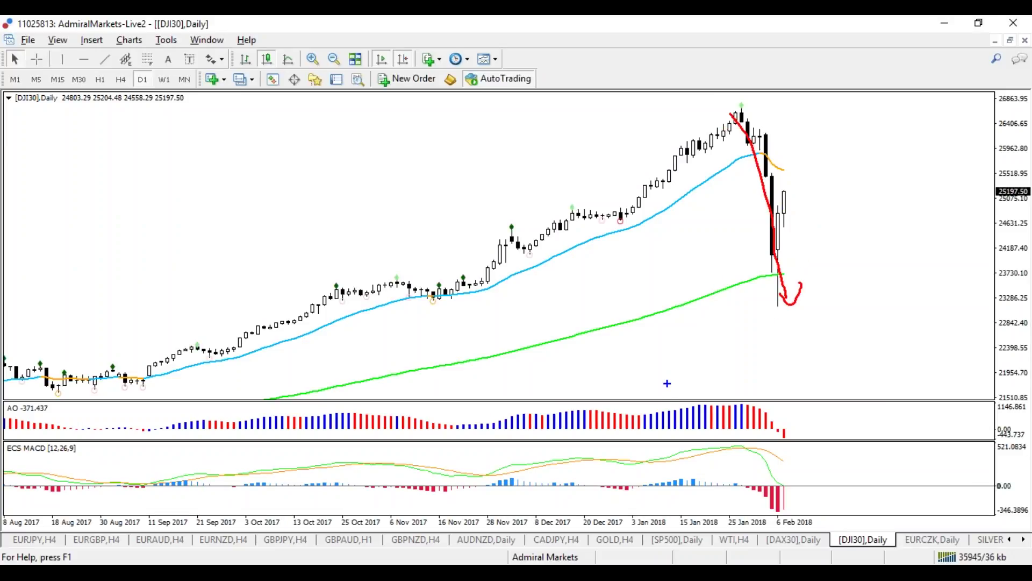
{"action": "key", "text": "Escape"}
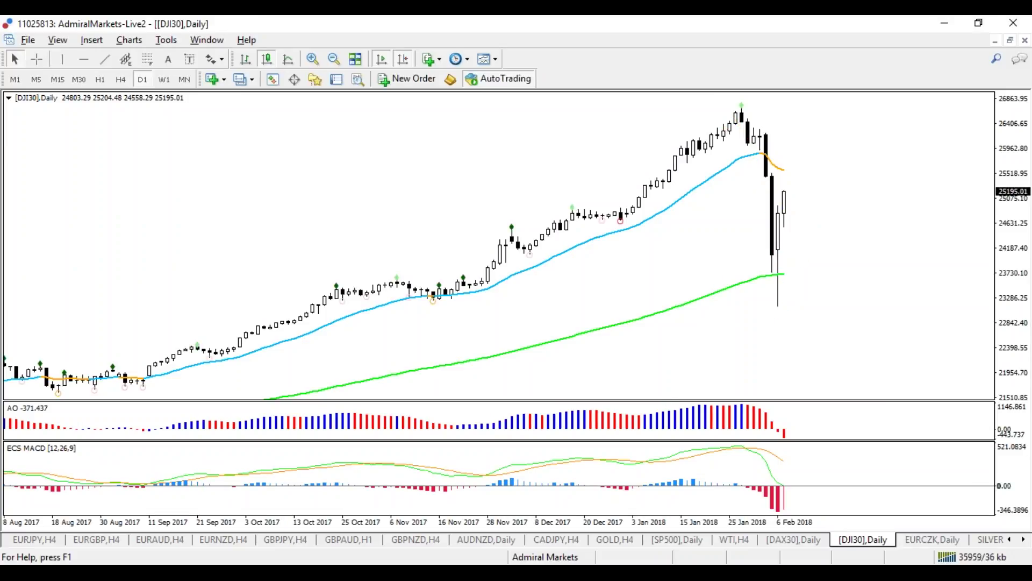
Step: On DJI30 H4, sketch the fall from the peak, circle the zone around the red moving average, add a second downward arrow, then clear everything
{"action": "left_click", "coordinate": [119, 84]}
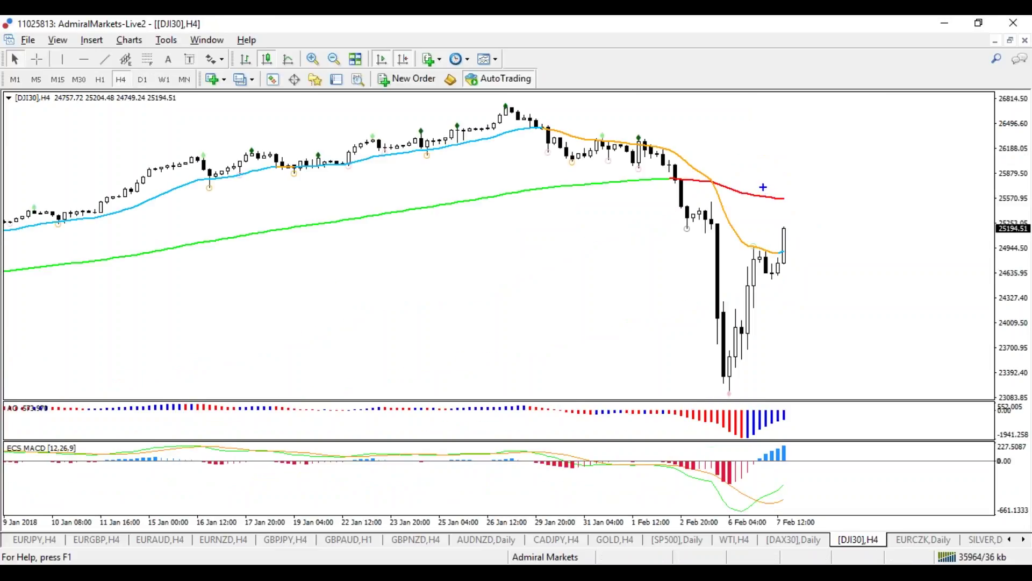
{"action": "mouse_move", "coordinate": [505, 107]}
{"action": "left_mouse_down"}
{"action": "mouse_move", "coordinate": [721, 394]}
{"action": "mouse_move", "coordinate": [702, 391]}
{"action": "left_mouse_up"}
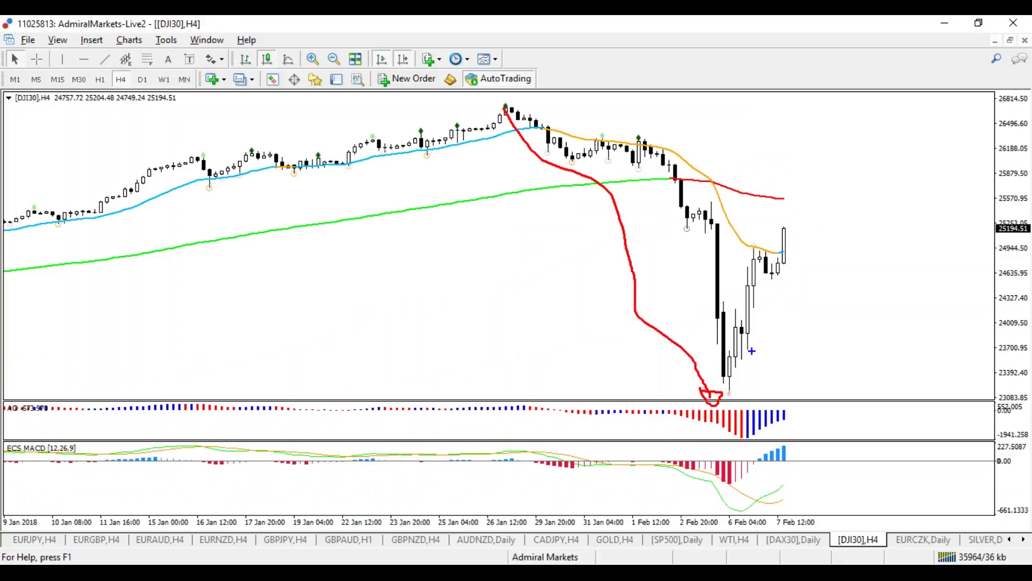
{"action": "mouse_move", "coordinate": [813, 190]}
{"action": "left_mouse_down"}
{"action": "mouse_move", "coordinate": [774, 239]}
{"action": "mouse_move", "coordinate": [795, 178]}
{"action": "mouse_move", "coordinate": [908, 388]}
{"action": "mouse_move", "coordinate": [928, 381]}
{"action": "mouse_move", "coordinate": [889, 386]}
{"action": "left_mouse_up"}
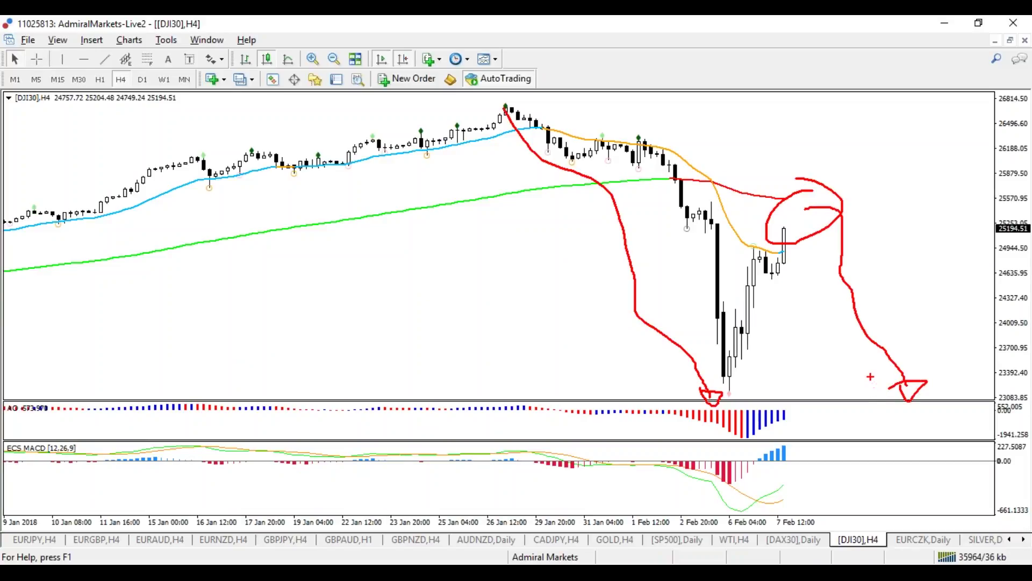
{"action": "key", "text": "Escape"}
Step: Compare the DJI30 trend on the weekly and monthly charts, then return to the daily chart
{"action": "mouse_move", "coordinate": [740, 197]}
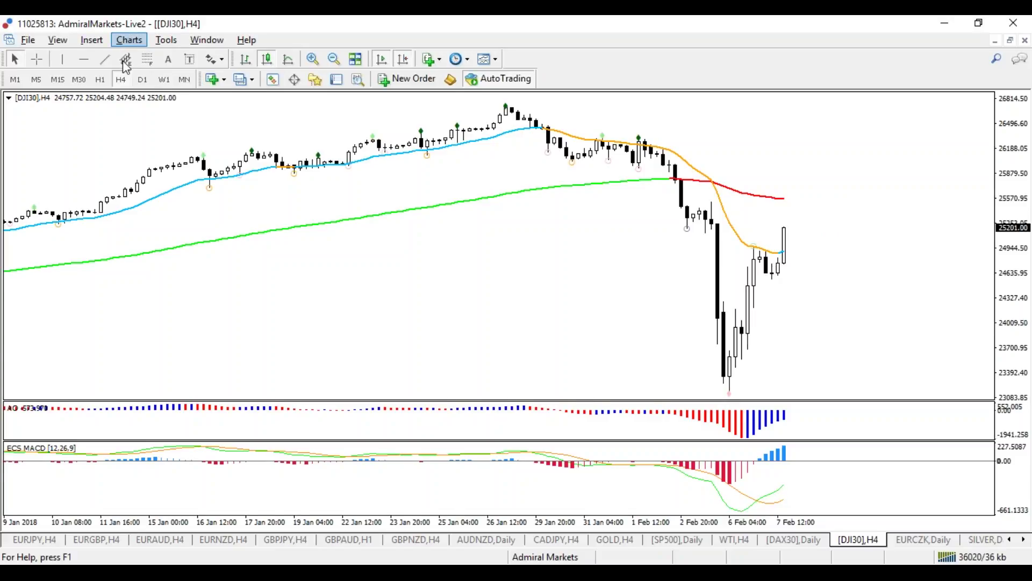
{"action": "left_click", "coordinate": [142, 80]}
{"action": "left_click", "coordinate": [166, 81]}
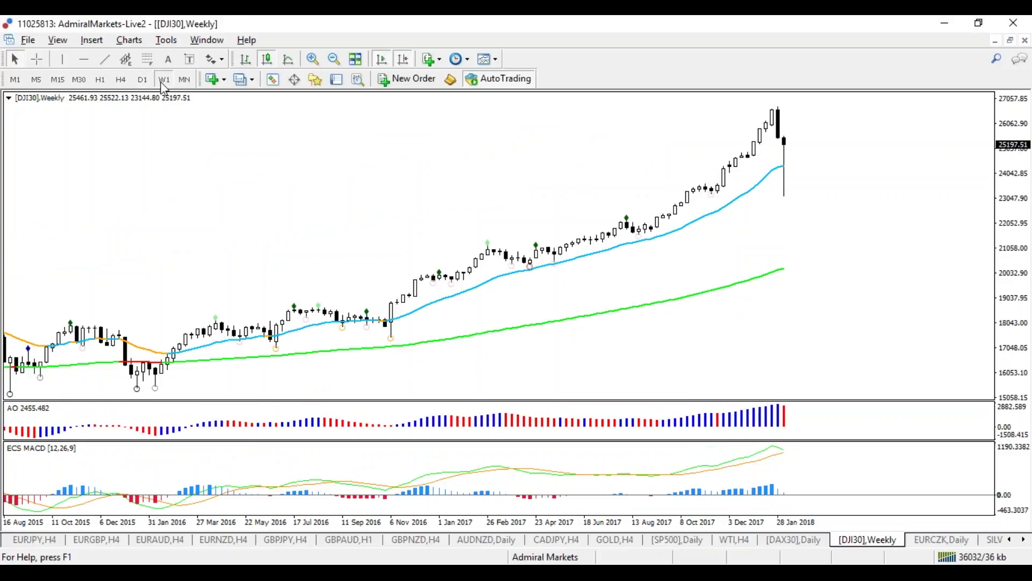
{"action": "left_click", "coordinate": [183, 81]}
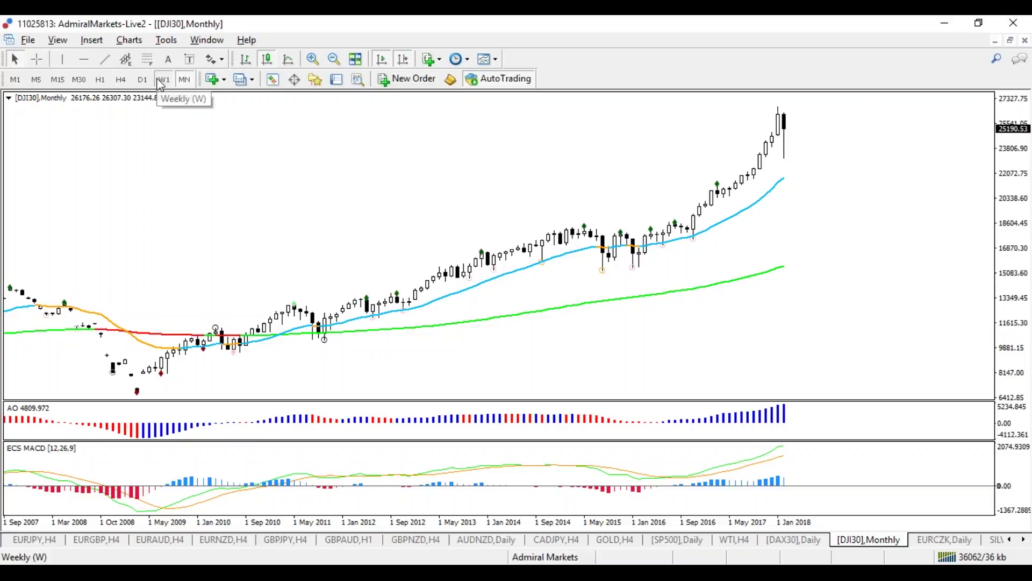
{"action": "left_click", "coordinate": [161, 82]}
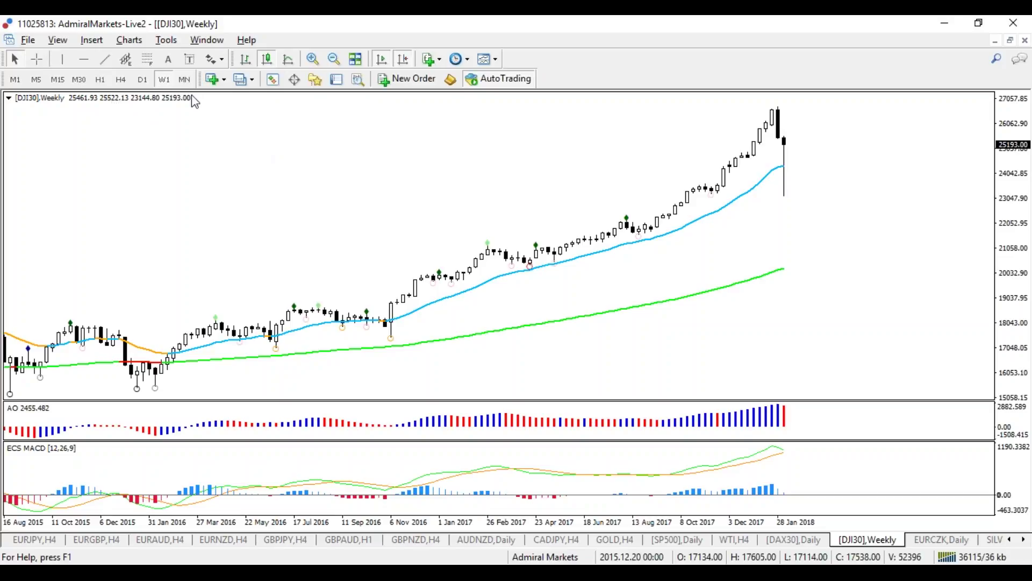
{"action": "left_click", "coordinate": [142, 79]}
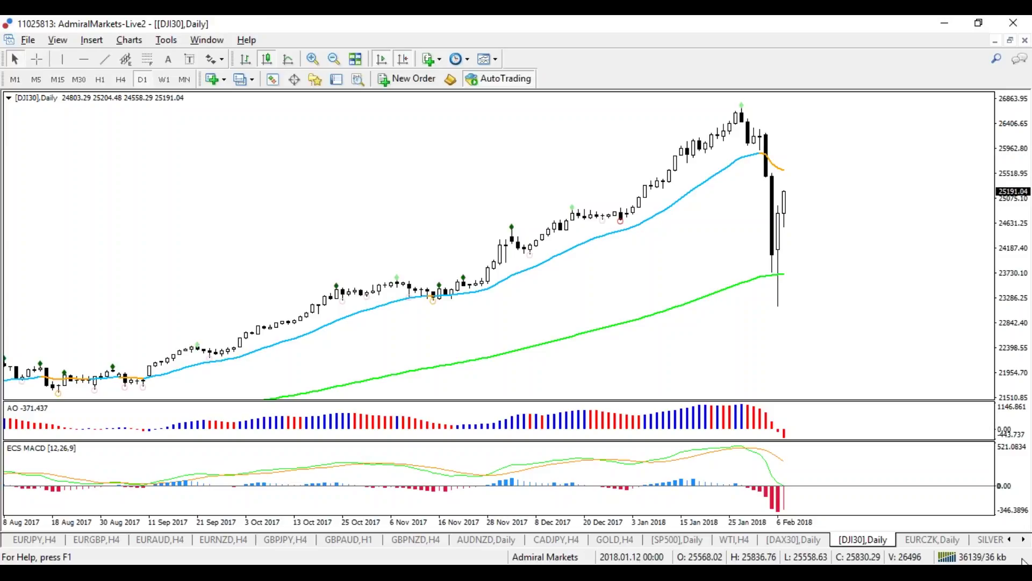
Step: Bring the further open chart names into view and switch DJI30 to the H4 timeframe
{"action": "left_click", "coordinate": [1023, 540]}
{"action": "left_click", "coordinate": [1023, 540]}
{"action": "left_click", "coordinate": [1023, 540]}
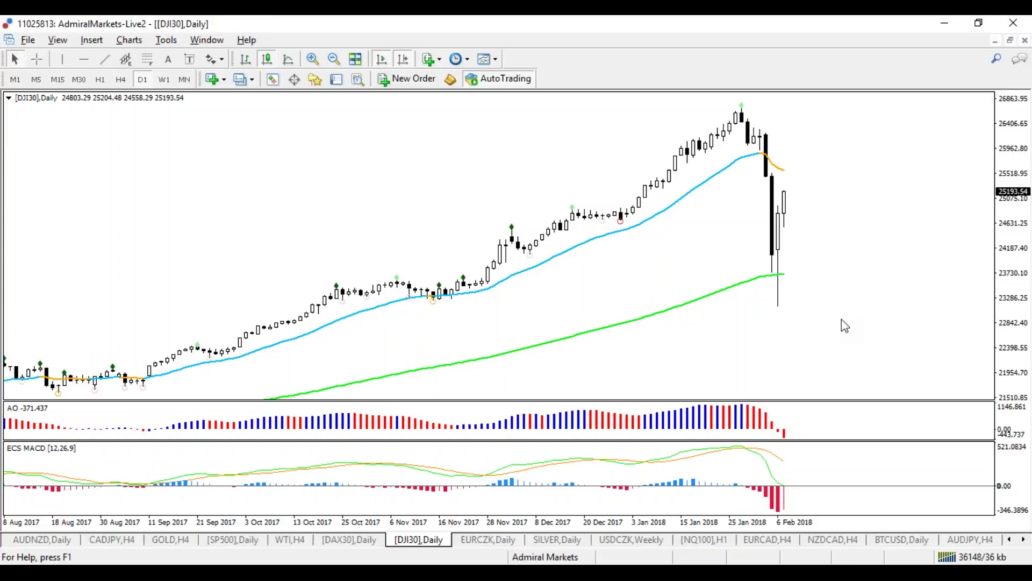
{"action": "type", "text": "H4"}
{"action": "key", "text": "Return"}
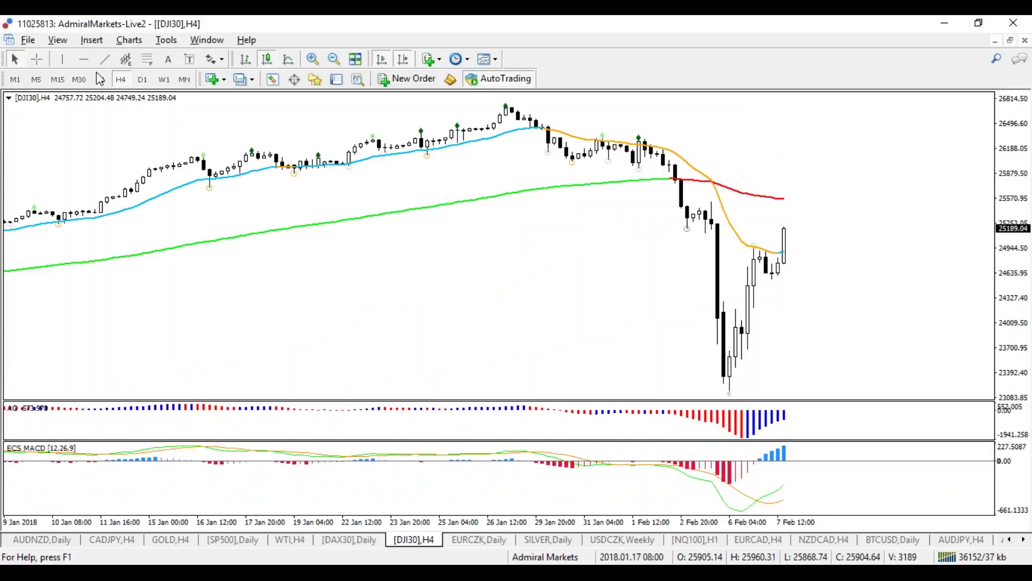
Step: Mark the DJI30 H4 resistance zone with horizontal lines at about 25,215 and 25,470, and sketch a red circle and falling path from it
{"action": "key", "text": "h"}
{"action": "left_click", "coordinate": [701, 227]}
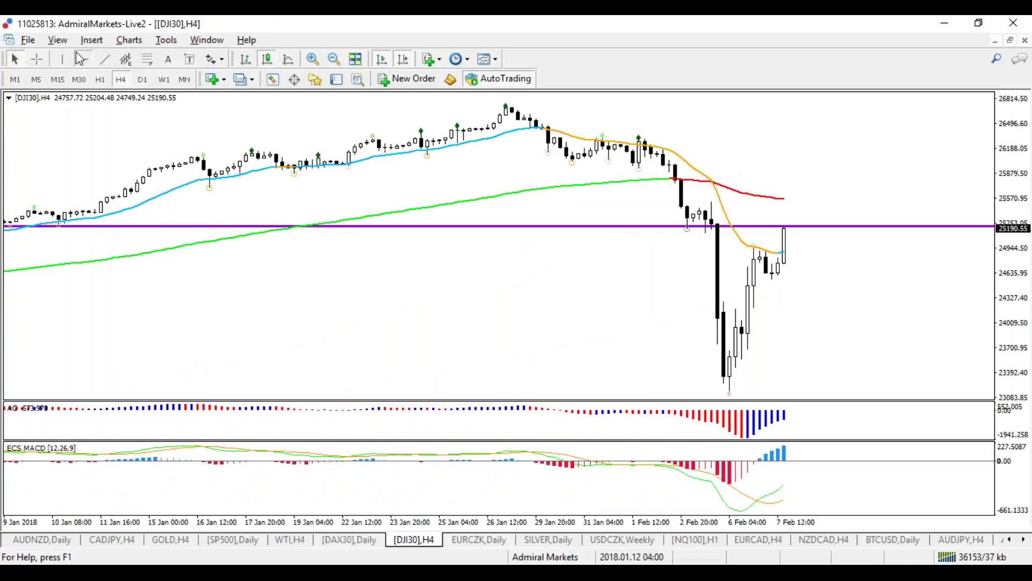
{"action": "left_click", "coordinate": [81, 58]}
{"action": "left_click", "coordinate": [592, 205]}
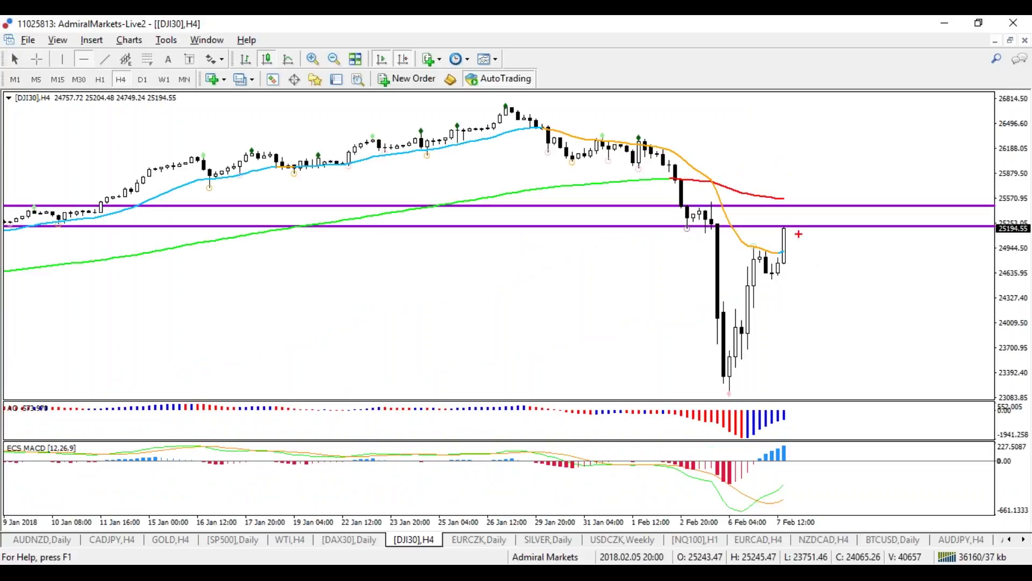
{"action": "left_click_drag", "start_coordinate": [800, 209], "coordinate": [847, 329]}
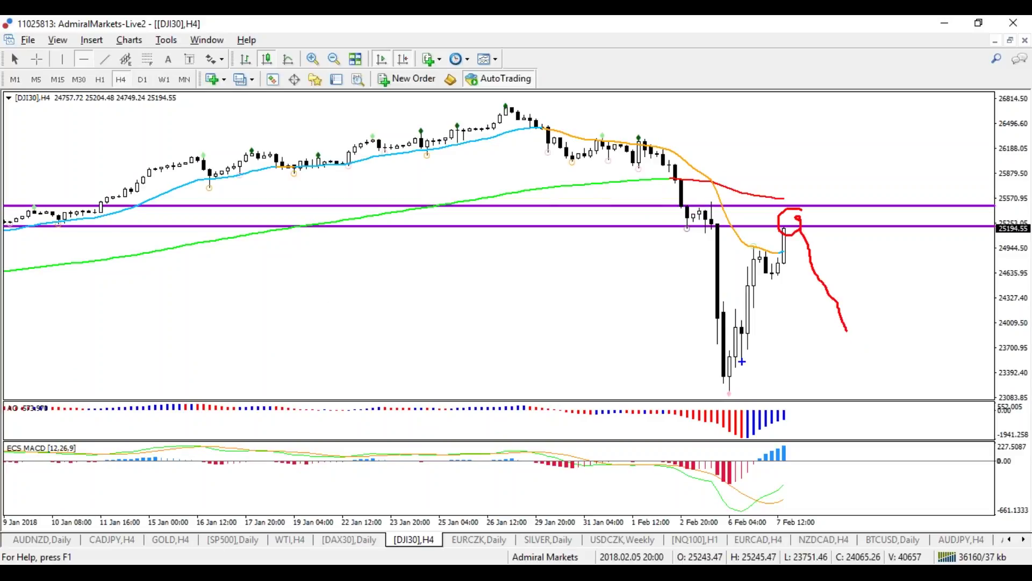
Step: Draw a Fibonacci retracement on DJI30 from the 23159.20 low to 25340.06, and sketch a blue pullback to the 61.8 level followed by a rise
{"action": "left_click", "coordinate": [147, 59]}
{"action": "mouse_move", "coordinate": [729, 388]}
{"action": "left_mouse_down"}
{"action": "mouse_move", "coordinate": [786, 242]}
{"action": "mouse_move", "coordinate": [785, 217]}
{"action": "left_mouse_up"}
{"action": "mouse_move", "coordinate": [726, 383]}
{"action": "left_mouse_down"}
{"action": "mouse_move", "coordinate": [826, 274]}
{"action": "mouse_move", "coordinate": [849, 308]}
{"action": "mouse_move", "coordinate": [877, 316]}
{"action": "mouse_move", "coordinate": [867, 347]}
{"action": "mouse_move", "coordinate": [940, 159]}
{"action": "left_mouse_up"}
{"action": "mouse_move", "coordinate": [925, 161]}
{"action": "left_mouse_down"}
{"action": "mouse_move", "coordinate": [945, 152]}
{"action": "mouse_move", "coordinate": [963, 178]}
{"action": "left_mouse_up"}
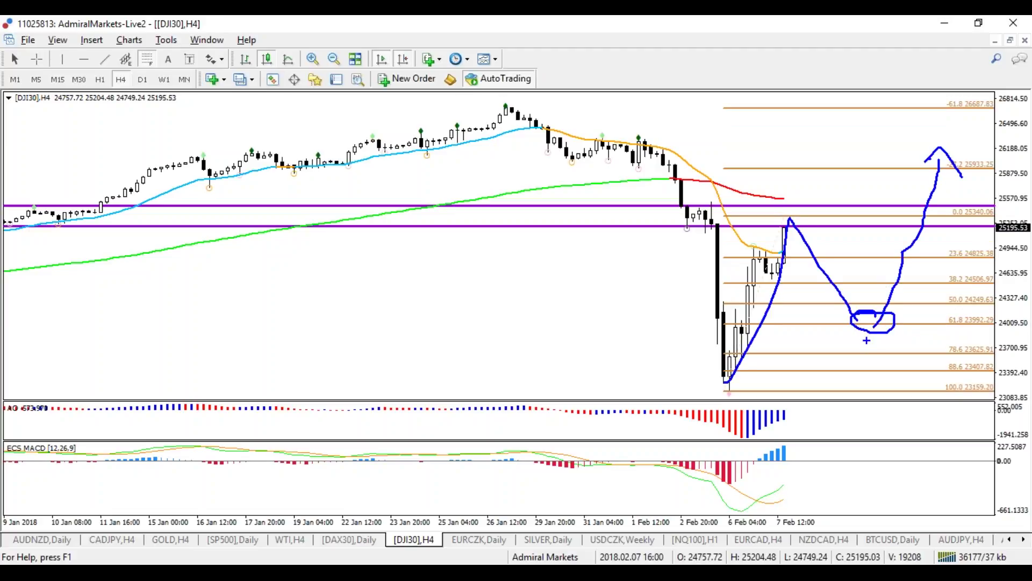
Step: Sketch a red alternative path falling below the 100.0 Fibonacci level on DJI30, and clear all sketches
{"action": "key", "text": "r"}
{"action": "mouse_move", "coordinate": [789, 225]}
{"action": "left_mouse_down"}
{"action": "mouse_move", "coordinate": [835, 358]}
{"action": "mouse_move", "coordinate": [914, 407]}
{"action": "mouse_move", "coordinate": [925, 476]}
{"action": "mouse_move", "coordinate": [912, 477]}
{"action": "left_mouse_up"}
{"action": "left_click_drag", "start_coordinate": [833, 369], "coordinate": [830, 372]}
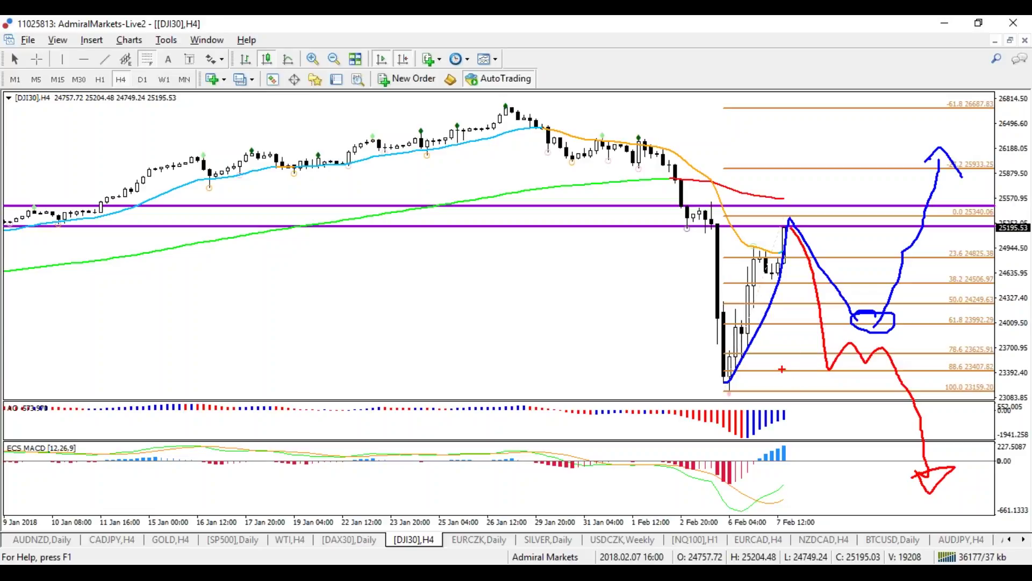
{"action": "key", "text": "Escape"}
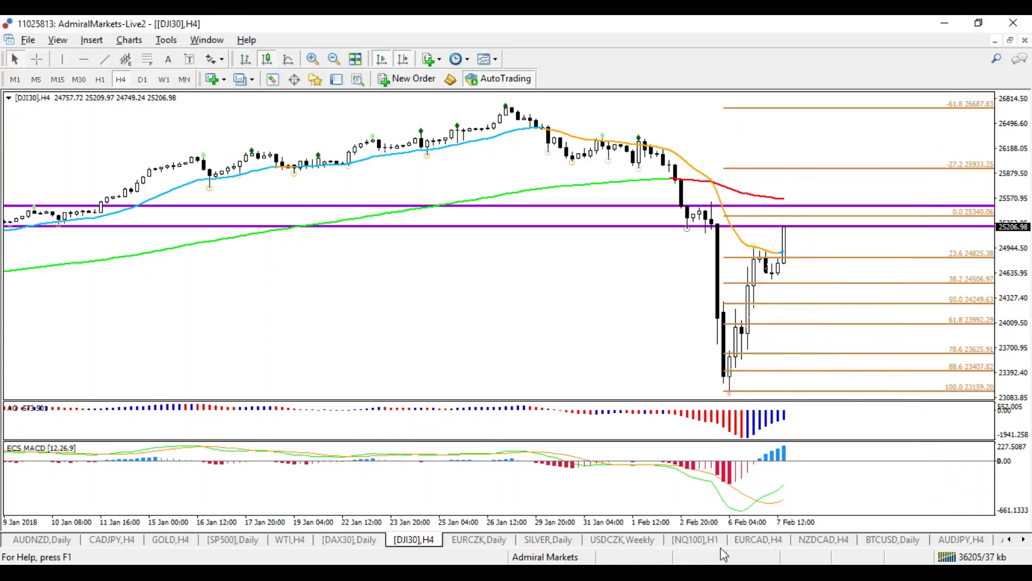
Step: Open the NQ100 H1 chart and apply the saved template with pivot levels, bands and the AO indicator
{"action": "left_click", "coordinate": [705, 540]}
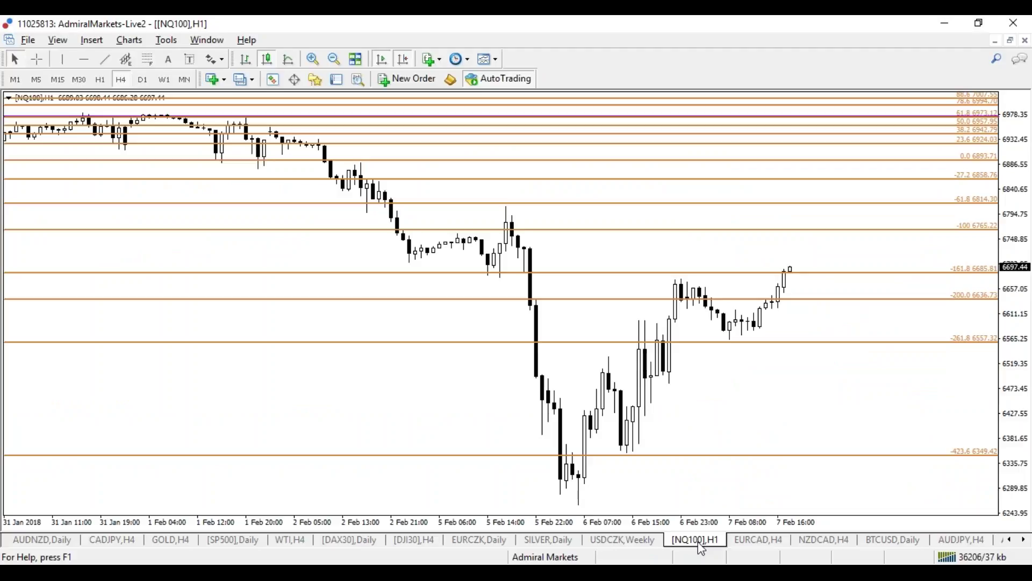
{"action": "right_click", "coordinate": [221, 183]}
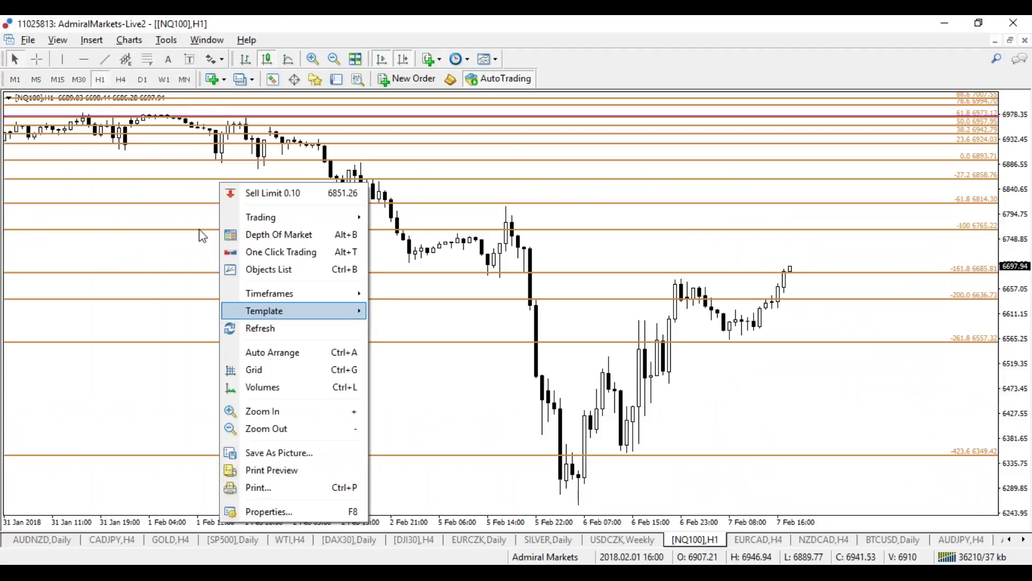
{"action": "mouse_move", "coordinate": [296, 311]}
{"action": "left_click", "coordinate": [151, 236]}
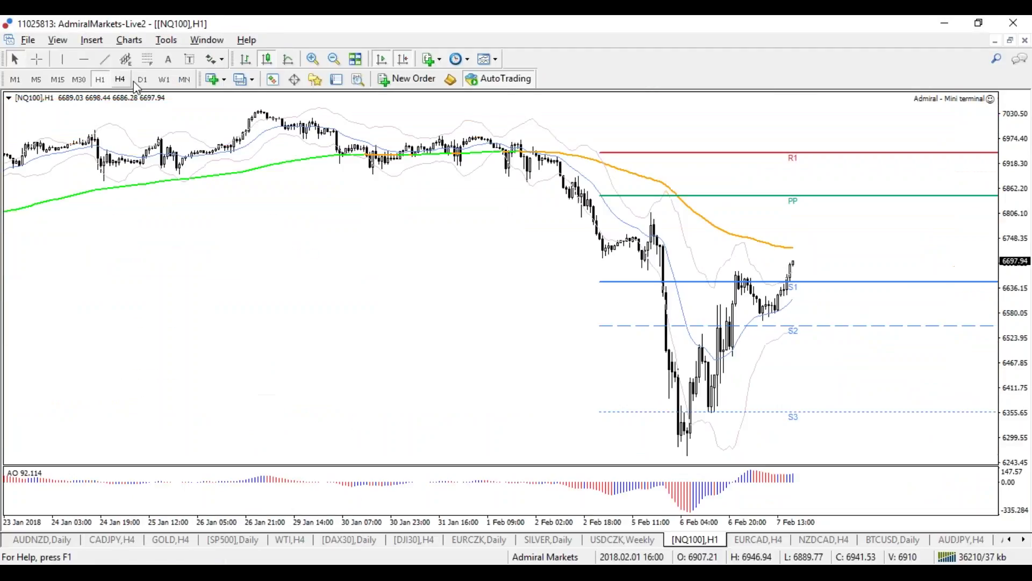
Step: Compare the NQ100 trend on the H4, daily, weekly and monthly timeframes, and return to weekly
{"action": "left_click", "coordinate": [120, 79]}
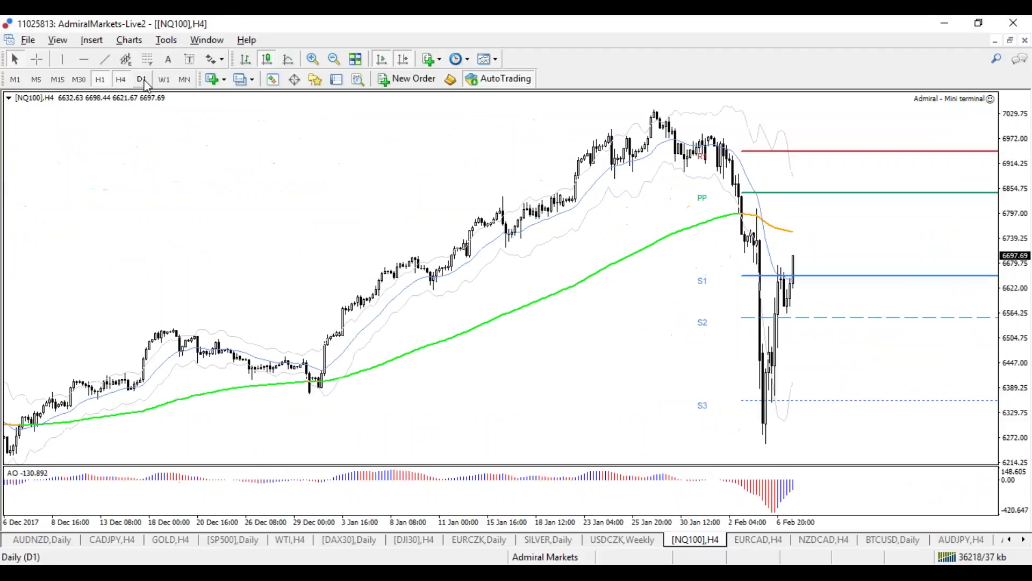
{"action": "left_click", "coordinate": [142, 80]}
{"action": "left_click", "coordinate": [163, 80]}
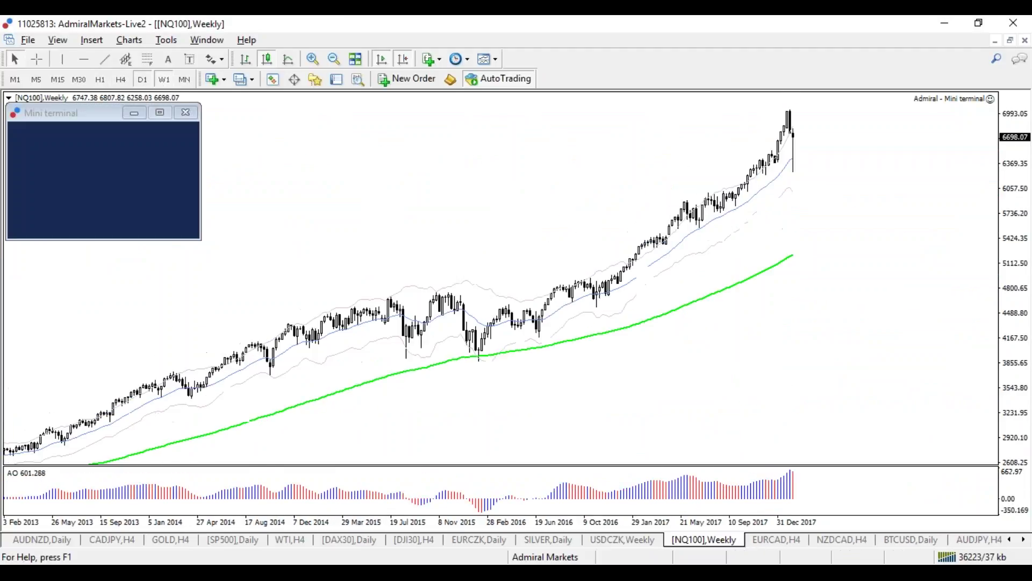
{"action": "left_click", "coordinate": [185, 80]}
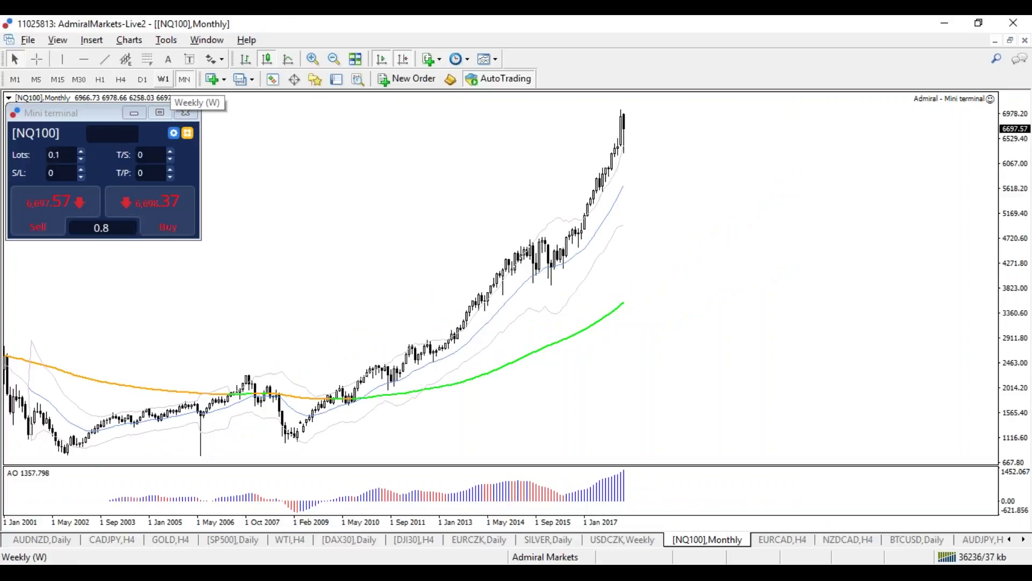
{"action": "left_click", "coordinate": [164, 79]}
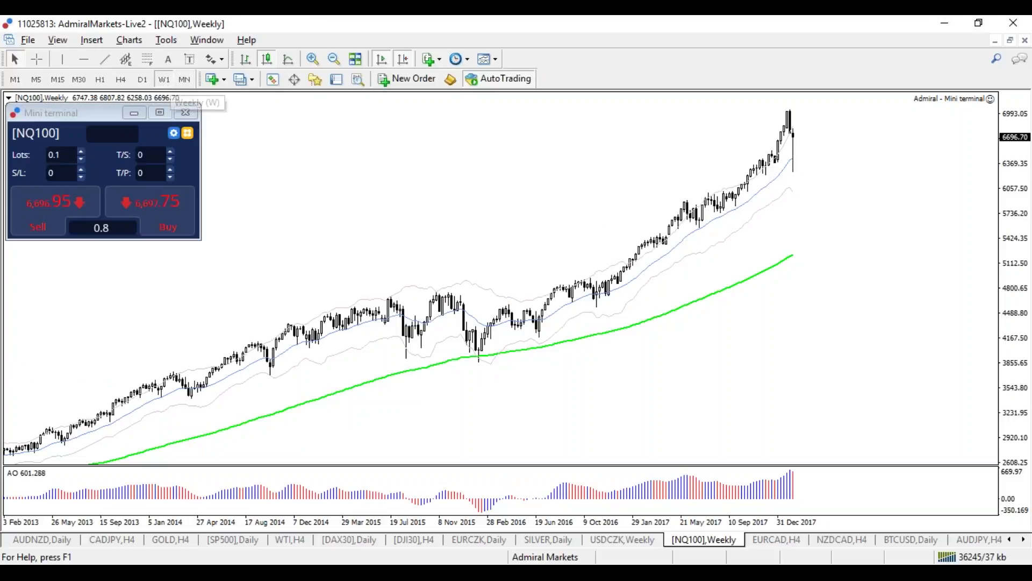
Step: Draw a Fibonacci retracement on NQ100 weekly from the 2016 low at 4177.40 to the 7018.78 high, sketch the rally in blue and remove the sketch
{"action": "left_click", "coordinate": [147, 58]}
{"action": "left_click_drag", "start_coordinate": [537, 332], "coordinate": [599, 110]}
{"action": "mouse_move", "coordinate": [538, 332]}
{"action": "left_mouse_down"}
{"action": "mouse_move", "coordinate": [546, 339]}
{"action": "mouse_move", "coordinate": [688, 222]}
{"action": "mouse_move", "coordinate": [768, 112]}
{"action": "left_mouse_up"}
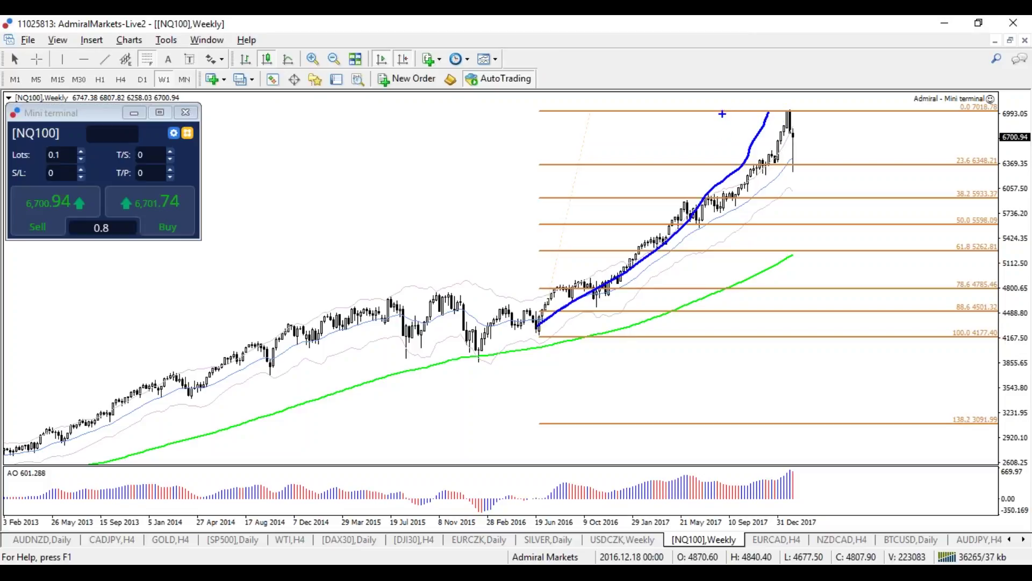
{"action": "key", "text": "ctrl+z"}
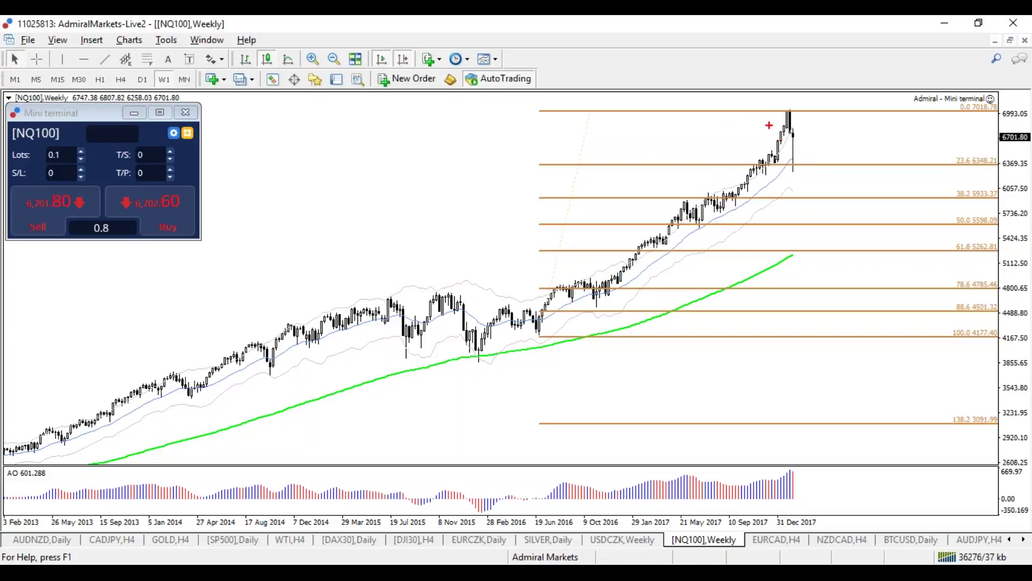
Step: Handwrite blue wave numbers 3, 4 and 5 with an upward arrow around the NQ100 weekly peak, and clear them
{"action": "left_click_drag", "start_coordinate": [711, 101], "coordinate": [715, 139]}
{"action": "mouse_move", "coordinate": [801, 186]}
{"action": "left_mouse_down"}
{"action": "mouse_move", "coordinate": [825, 184]}
{"action": "mouse_move", "coordinate": [819, 209]}
{"action": "left_mouse_up"}
{"action": "mouse_move", "coordinate": [857, 111]}
{"action": "left_mouse_down"}
{"action": "mouse_move", "coordinate": [856, 132]}
{"action": "mouse_move", "coordinate": [896, 90]}
{"action": "left_mouse_up"}
{"action": "mouse_move", "coordinate": [876, 176]}
{"action": "left_mouse_down"}
{"action": "mouse_move", "coordinate": [895, 129]}
{"action": "mouse_move", "coordinate": [909, 158]}
{"action": "left_mouse_up"}
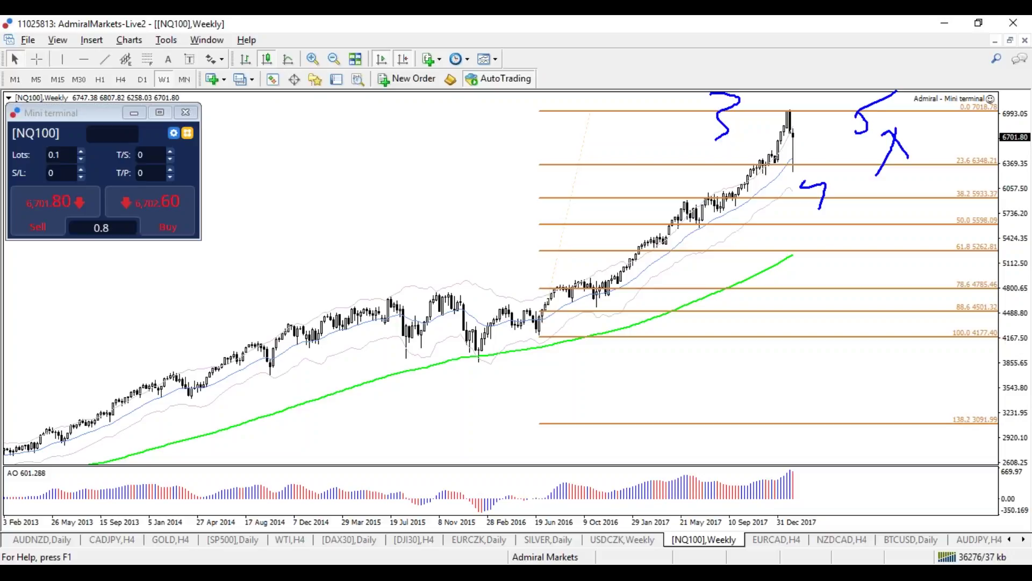
{"action": "key", "text": "Escape"}
Step: View the USDCZK weekly and SILVER daily charts, and return to NQ100 weekly
{"action": "left_click", "coordinate": [644, 541]}
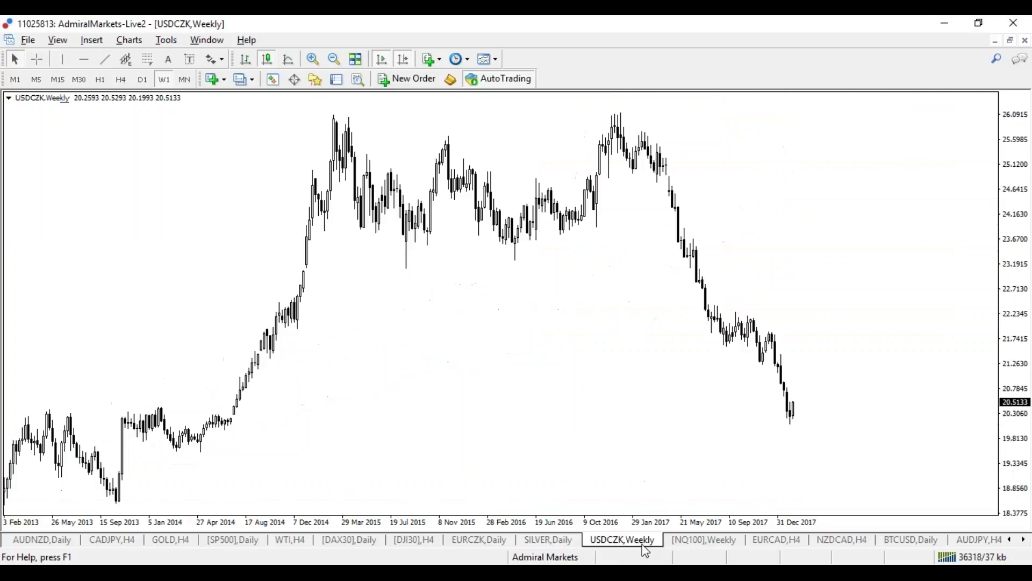
{"action": "left_click", "coordinate": [569, 542]}
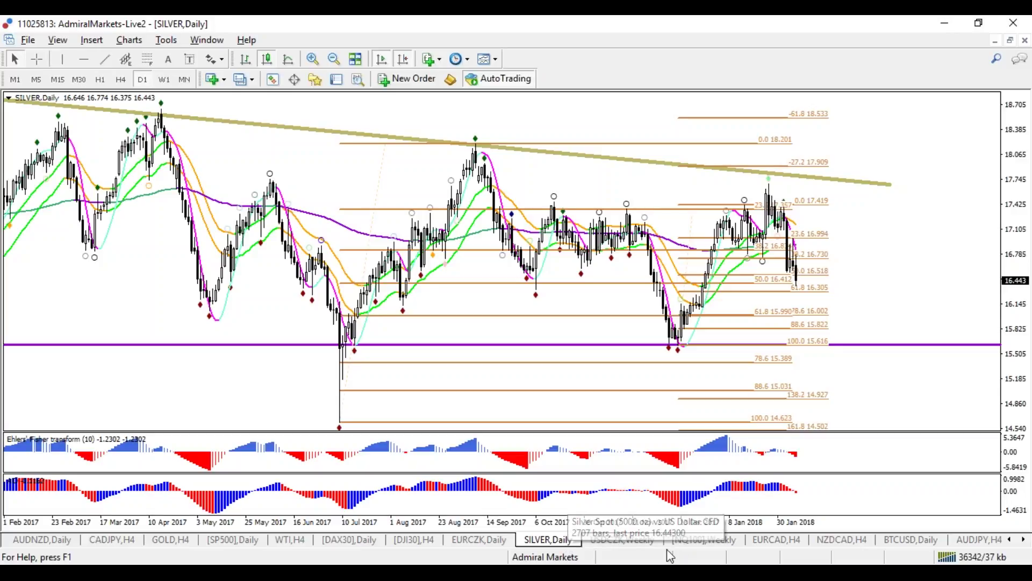
{"action": "left_click", "coordinate": [682, 541]}
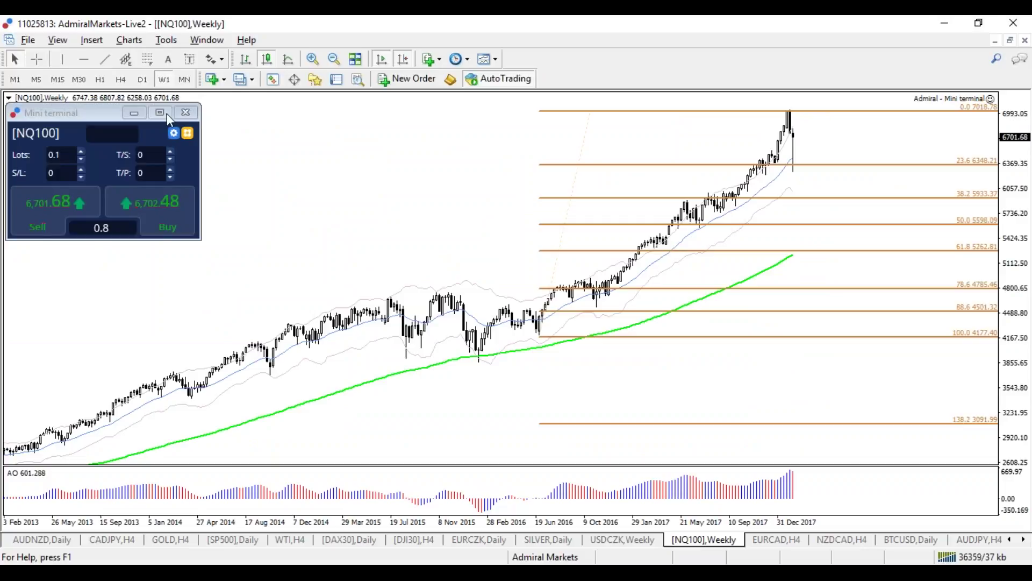
Step: Switch NQ100 to monthly, sketch twice a blue dip and rise followed by a red decline, clearing each sketch
{"action": "left_click", "coordinate": [184, 80]}
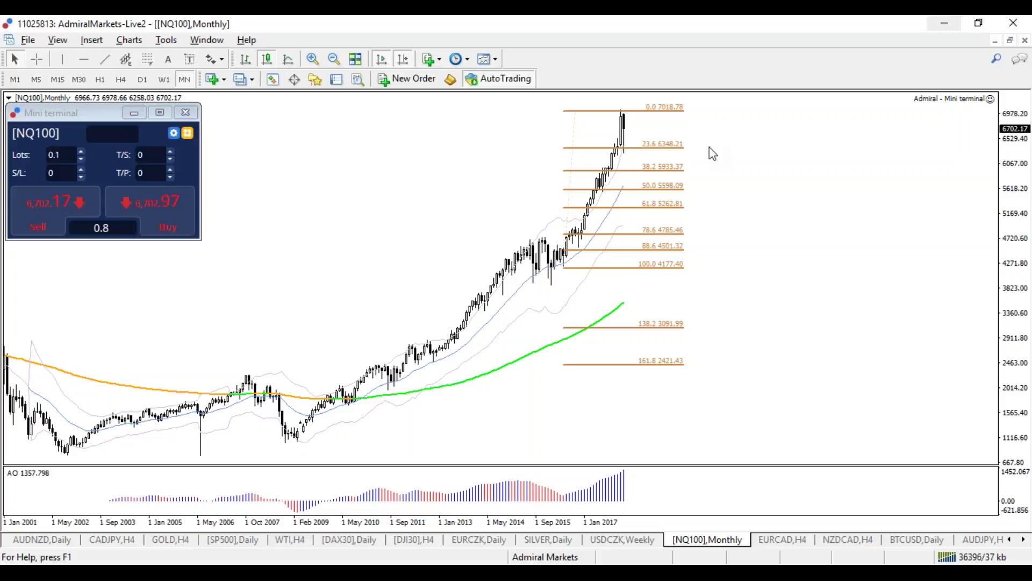
{"action": "mouse_move", "coordinate": [485, 310]}
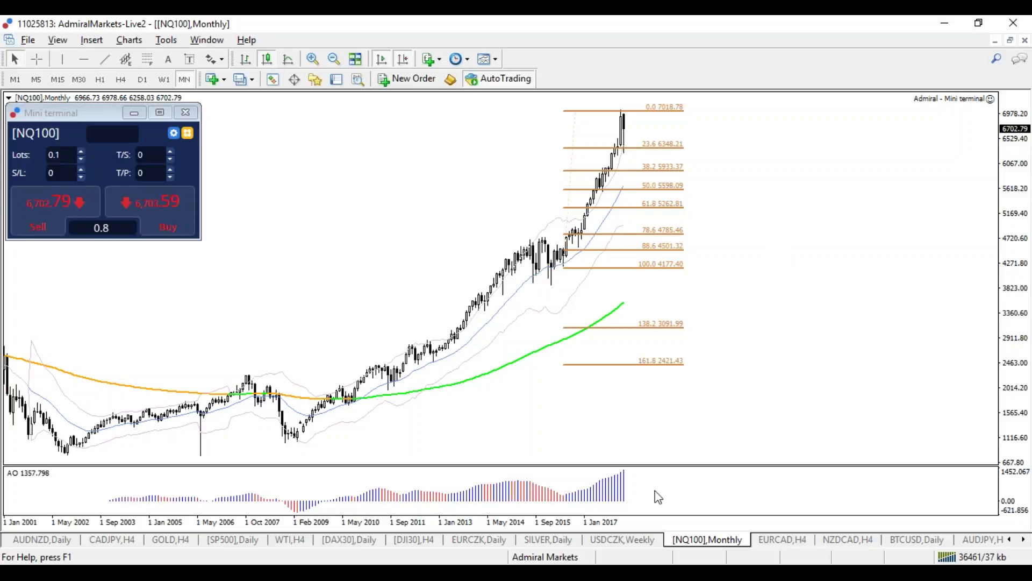
{"action": "mouse_move", "coordinate": [633, 138]}
{"action": "left_mouse_down"}
{"action": "mouse_move", "coordinate": [705, 115]}
{"action": "mouse_move", "coordinate": [725, 76]}
{"action": "left_mouse_up"}
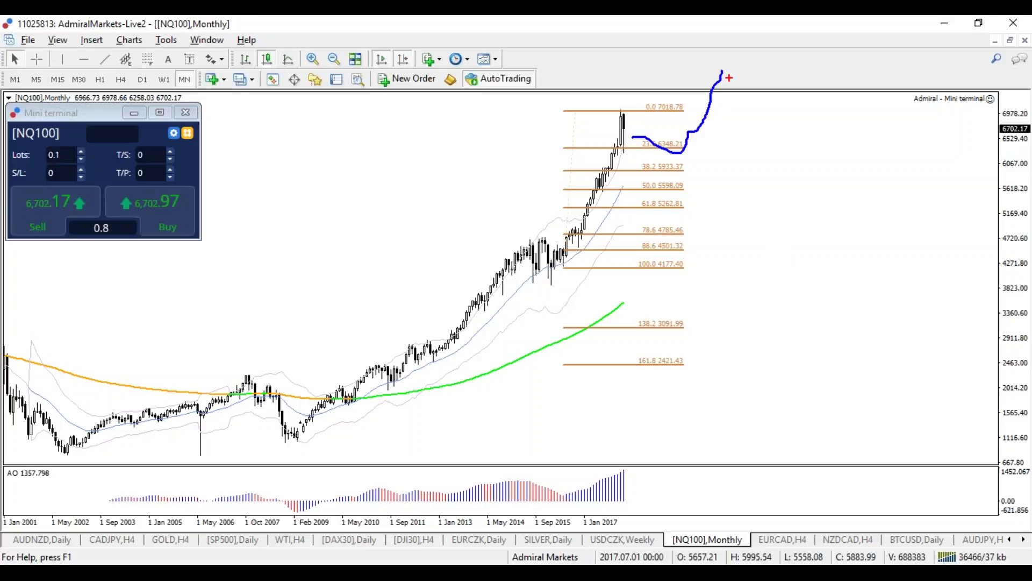
{"action": "left_click_drag", "start_coordinate": [725, 70], "coordinate": [803, 228]}
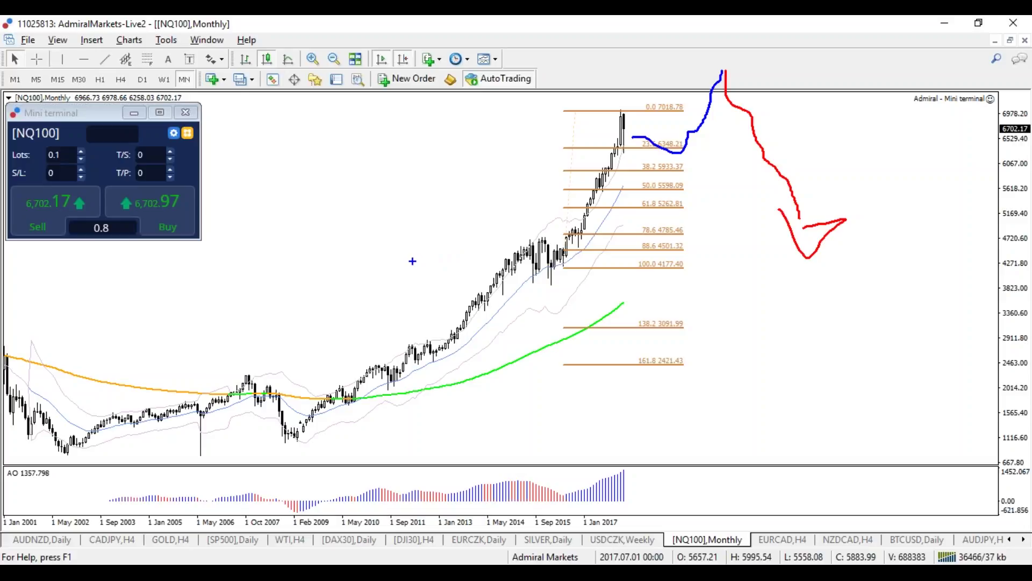
{"action": "key", "text": "Escape"}
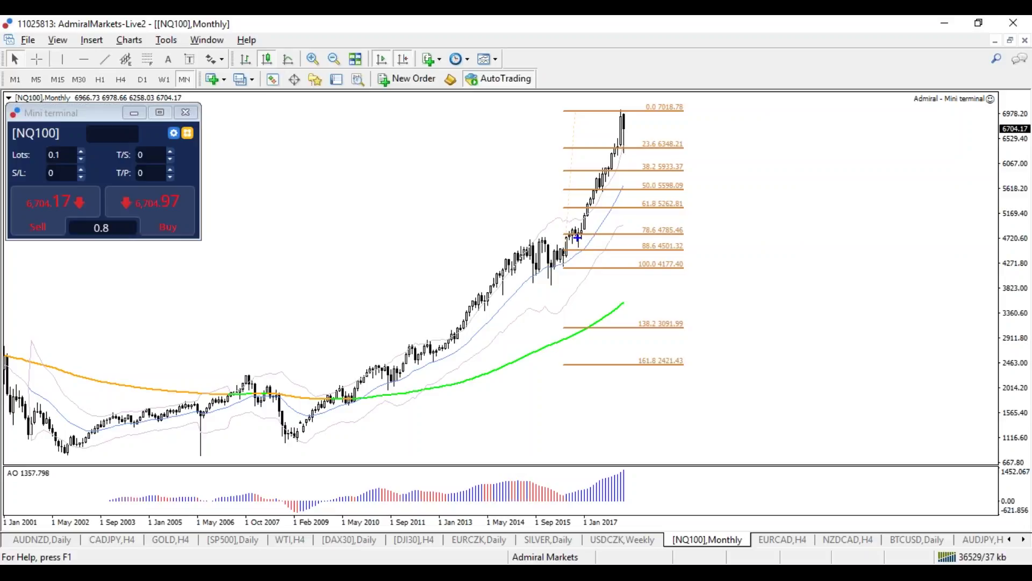
{"action": "mouse_move", "coordinate": [628, 123]}
{"action": "left_mouse_down"}
{"action": "mouse_move", "coordinate": [685, 146]}
{"action": "mouse_move", "coordinate": [737, 54]}
{"action": "mouse_move", "coordinate": [755, 70]}
{"action": "mouse_move", "coordinate": [762, 114]}
{"action": "mouse_move", "coordinate": [818, 199]}
{"action": "mouse_move", "coordinate": [849, 209]}
{"action": "mouse_move", "coordinate": [809, 207]}
{"action": "left_mouse_up"}
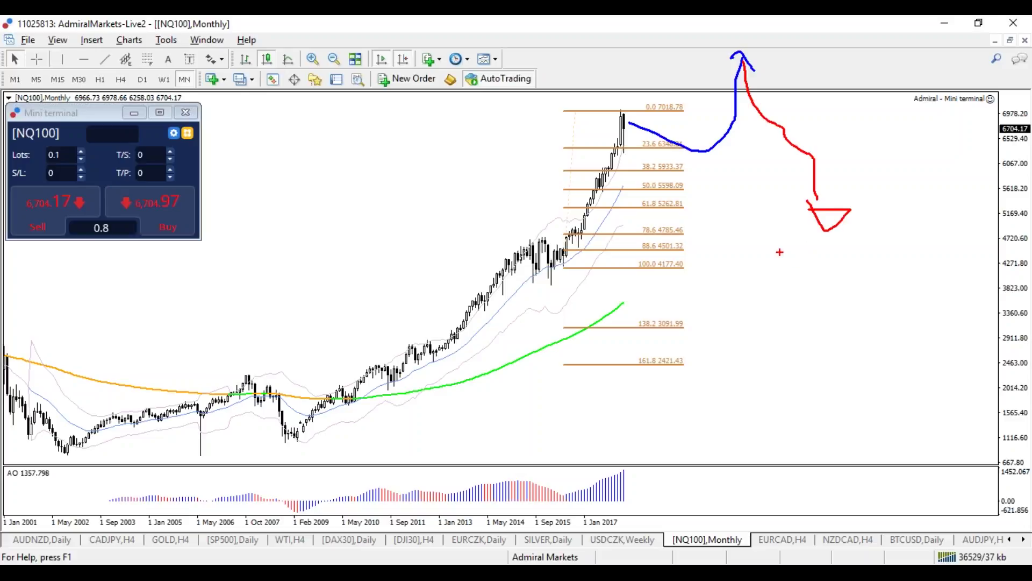
{"action": "key", "text": "Escape"}
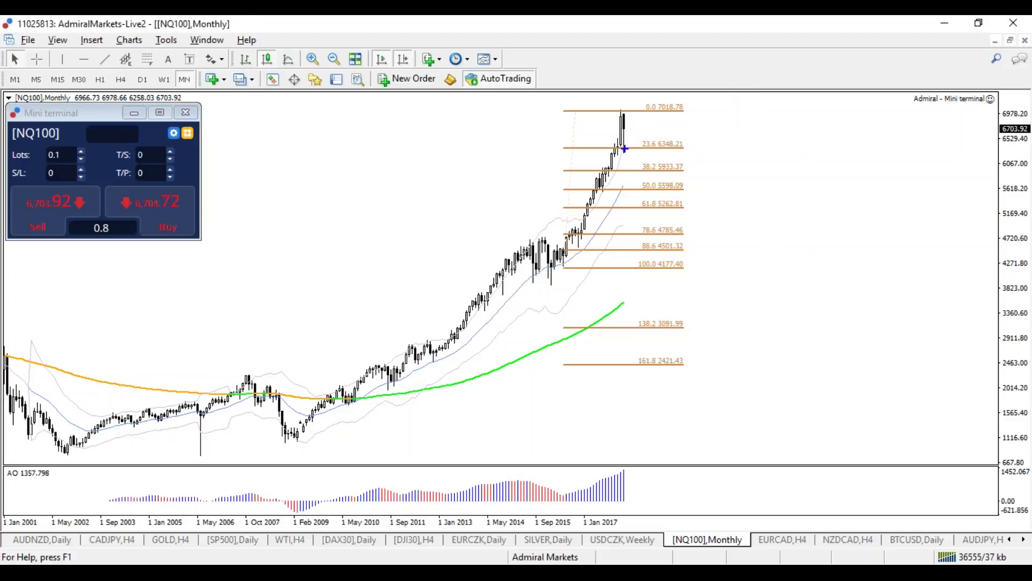
Step: Sketch a blue drop labelled 4 and a rise labelled 5 from the NQ100 monthly peak, and clear the sketch
{"action": "mouse_move", "coordinate": [626, 119]}
{"action": "left_mouse_down"}
{"action": "mouse_move", "coordinate": [738, 190]}
{"action": "mouse_move", "coordinate": [799, 70]}
{"action": "left_mouse_up"}
{"action": "left_click_drag", "start_coordinate": [826, 39], "coordinate": [814, 69]}
{"action": "left_click_drag", "start_coordinate": [721, 179], "coordinate": [721, 217]}
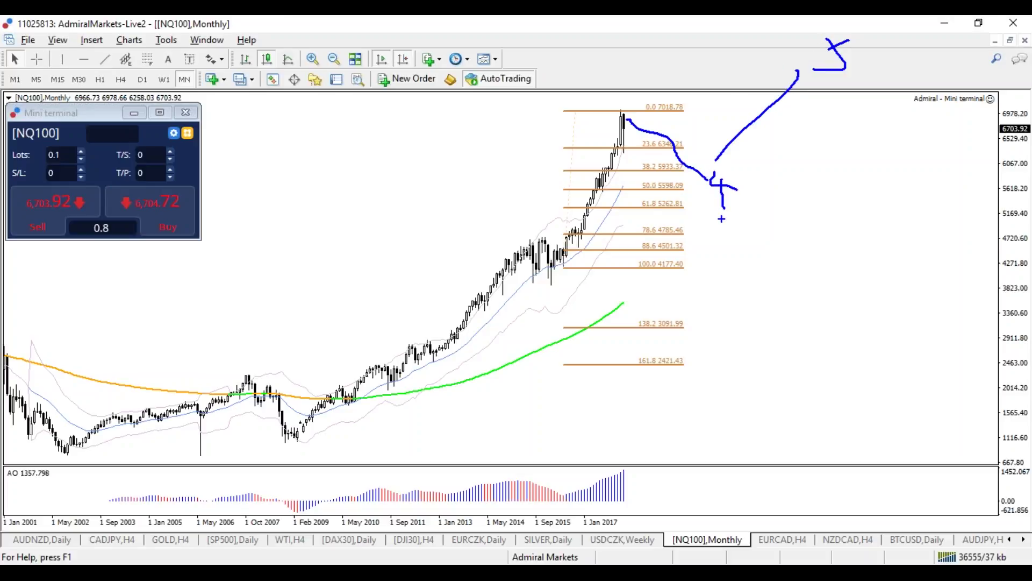
{"action": "key", "text": "Escape"}
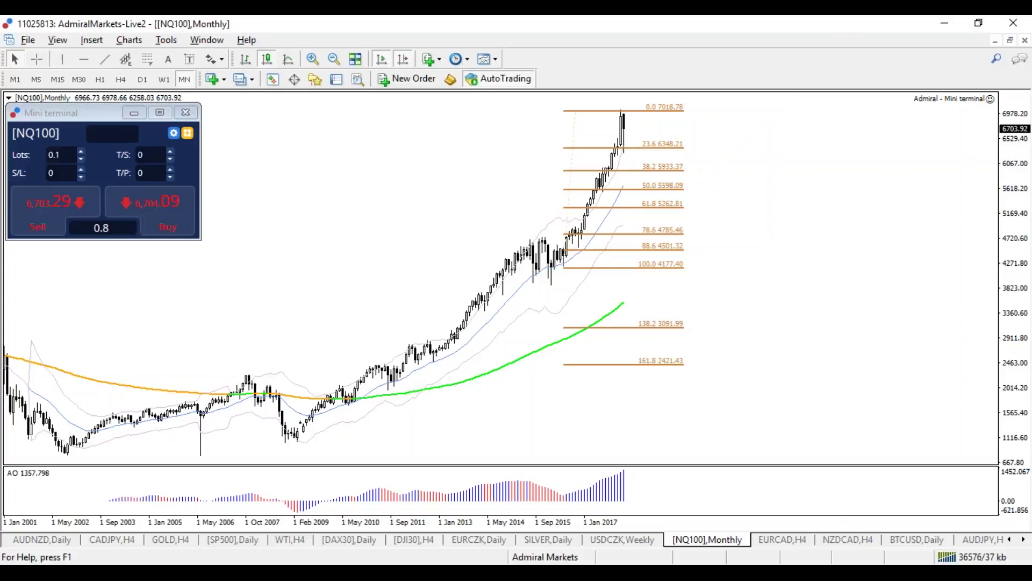
Step: Bring the further open chart names into view and look at AUDCAD H4 and AUDJPY H4
{"action": "left_click", "coordinate": [1025, 540]}
{"action": "left_click", "coordinate": [1026, 540]}
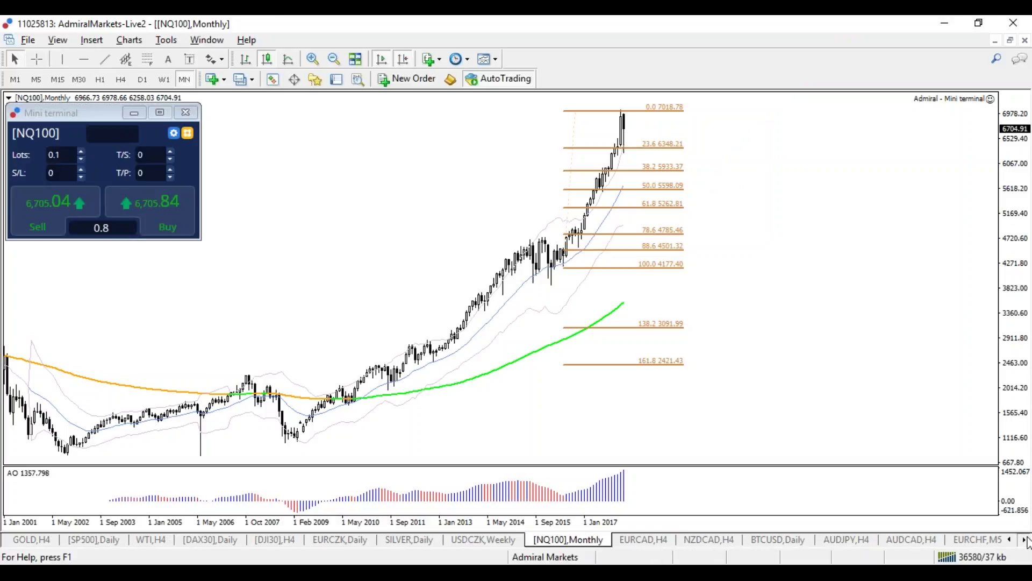
{"action": "left_click", "coordinate": [1026, 540]}
{"action": "left_click", "coordinate": [1025, 539]}
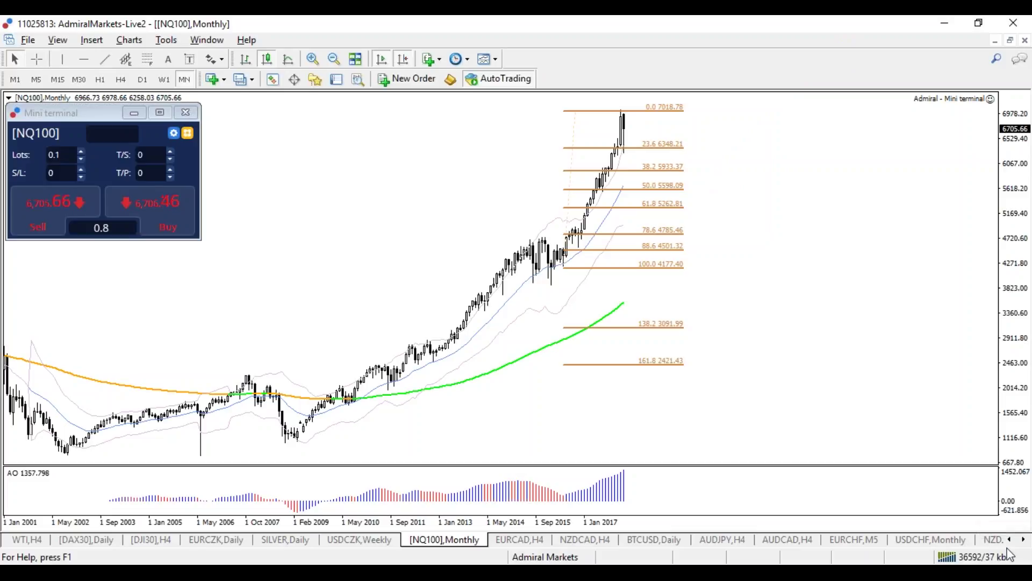
{"action": "left_click", "coordinate": [764, 545]}
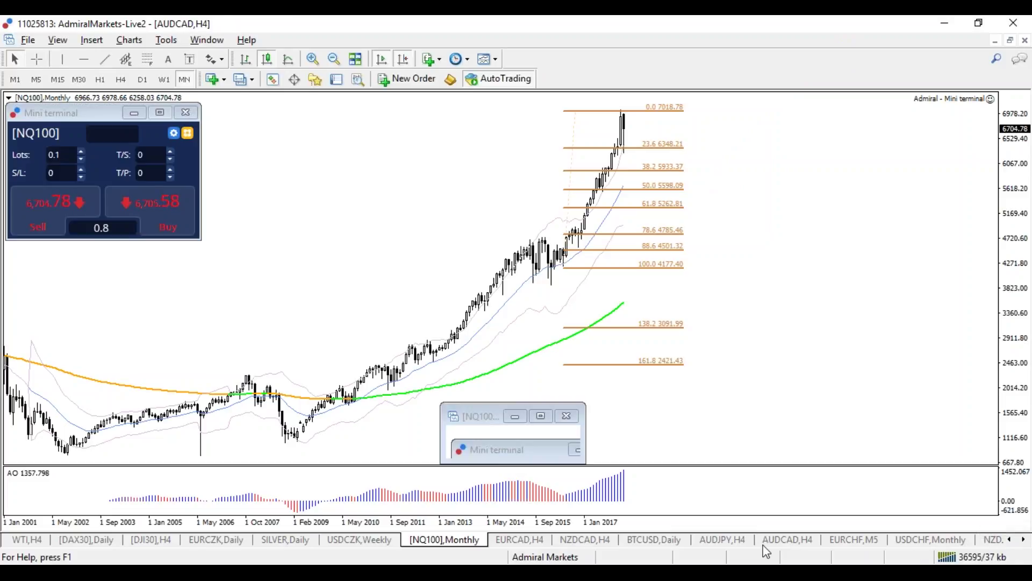
{"action": "left_click", "coordinate": [708, 542]}
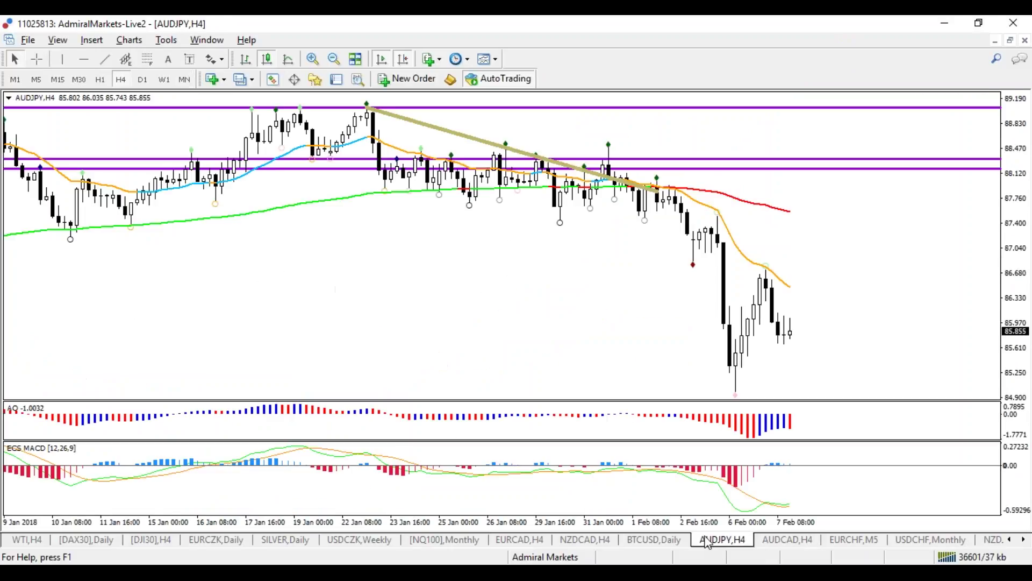
Step: Browse the remaining open charts, viewing #TSLA daily and DAX30 M15
{"action": "left_click", "coordinate": [1024, 541]}
{"action": "left_click", "coordinate": [1025, 541]}
{"action": "left_click", "coordinate": [1024, 541]}
{"action": "left_click", "coordinate": [1024, 541]}
{"action": "left_click", "coordinate": [1025, 541]}
{"action": "left_click", "coordinate": [1025, 541]}
{"action": "left_click", "coordinate": [1024, 541]}
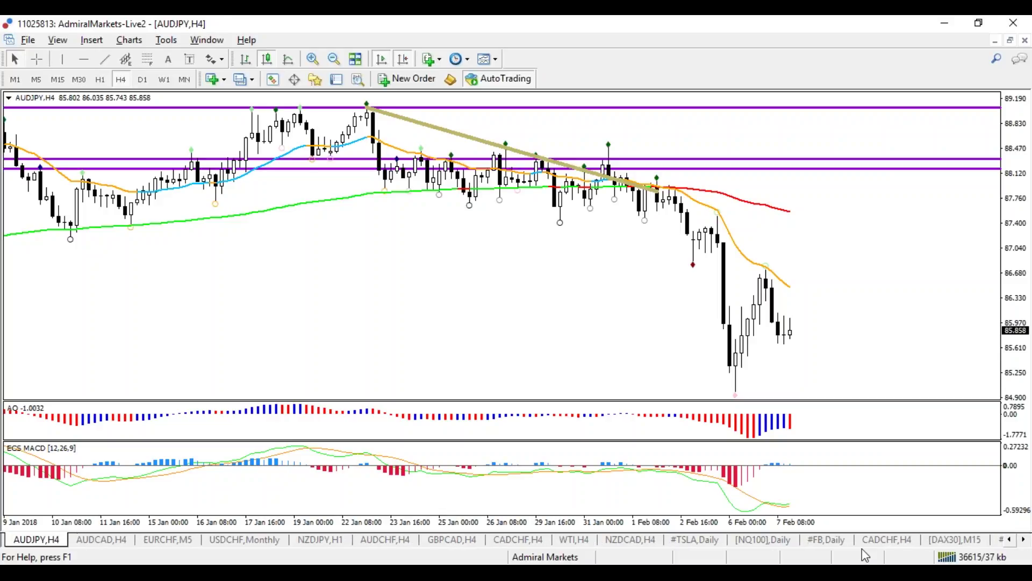
{"action": "left_click", "coordinate": [804, 543]}
{"action": "left_click", "coordinate": [725, 541]}
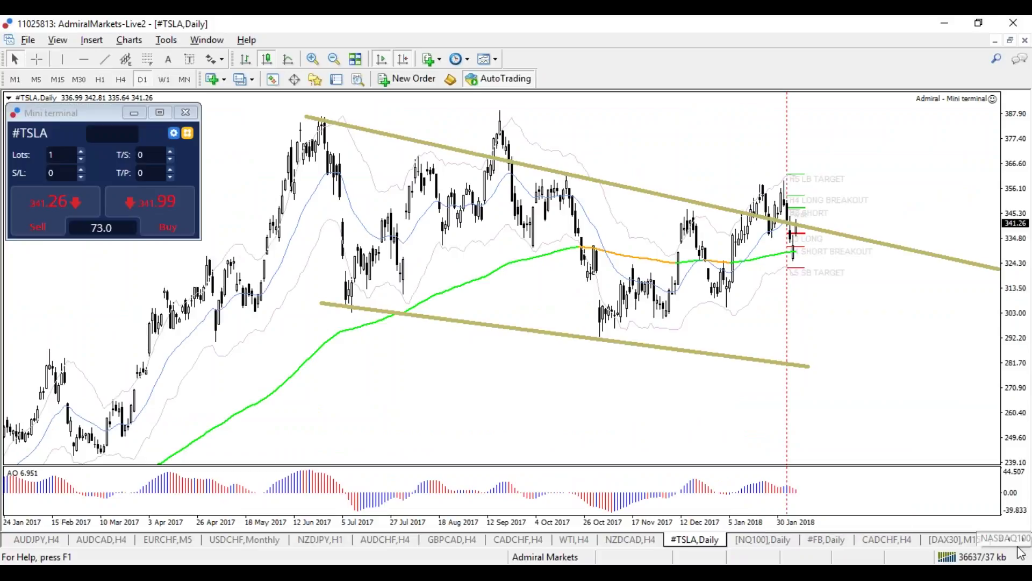
{"action": "left_click", "coordinate": [934, 539]}
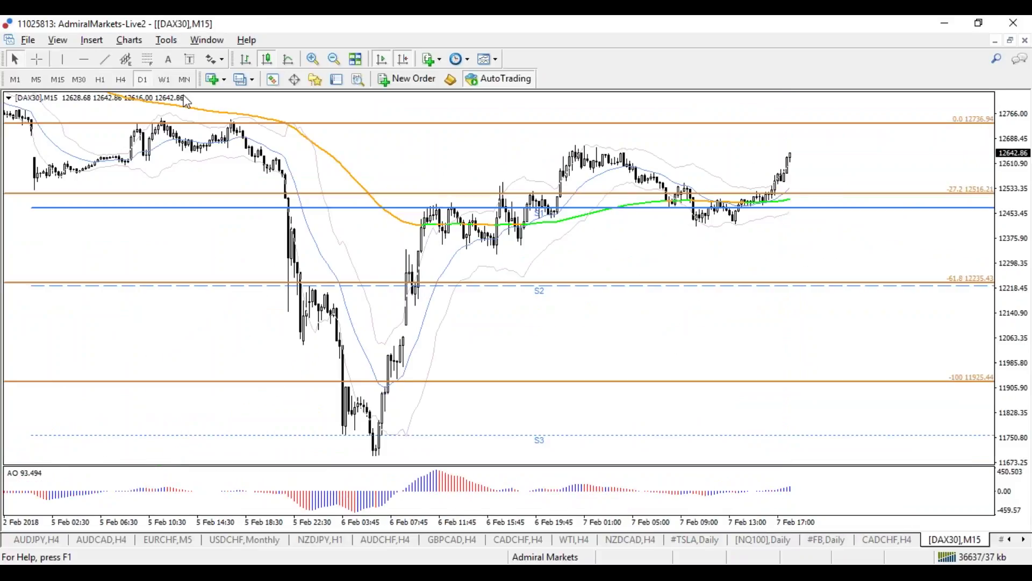
Step: Switch the DAX30 chart to weekly and apply the 1AM2 template to it
{"action": "left_click", "coordinate": [164, 80]}
{"action": "right_click", "coordinate": [397, 169]}
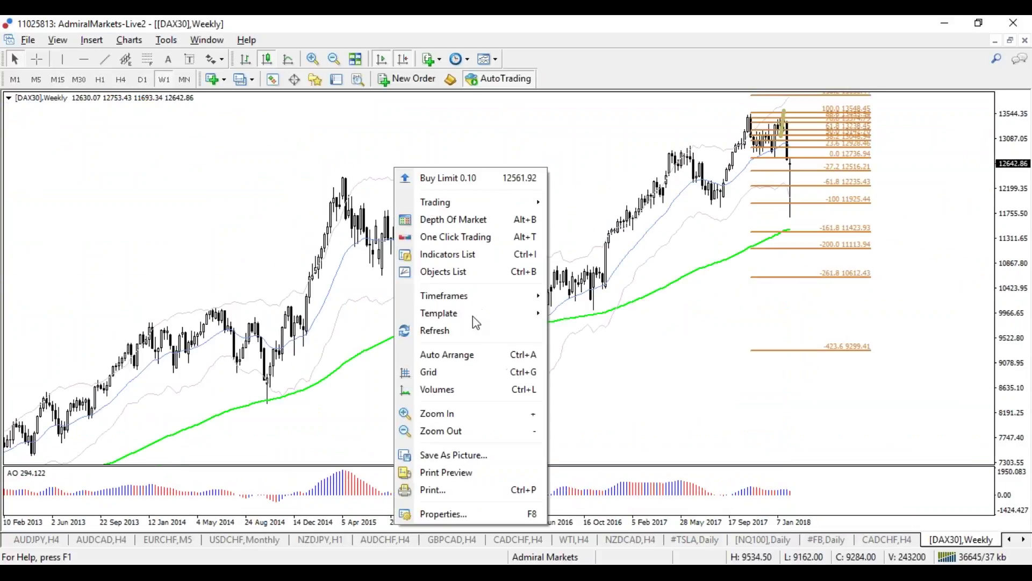
{"action": "mouse_move", "coordinate": [419, 314]}
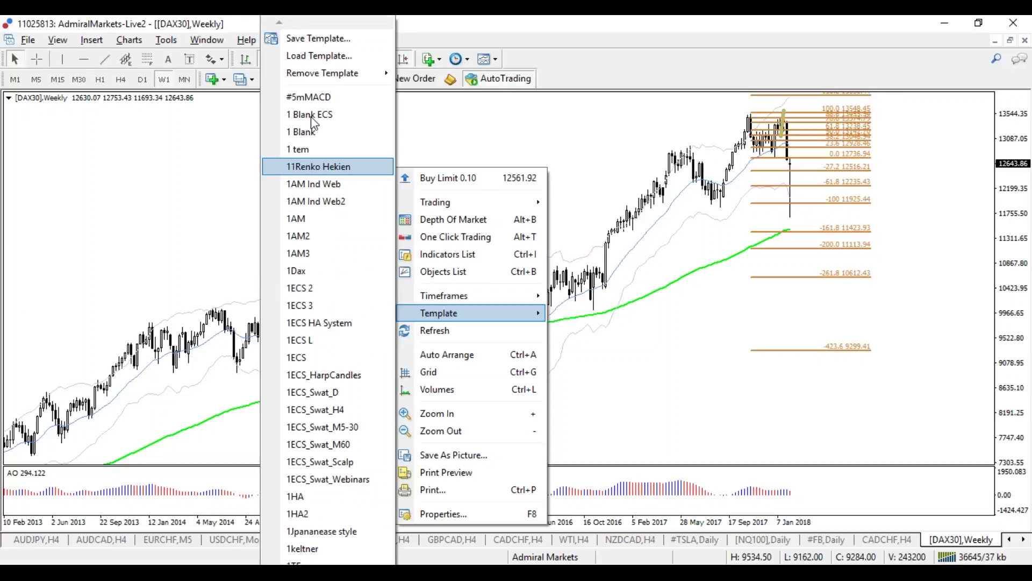
{"action": "left_click", "coordinate": [323, 236]}
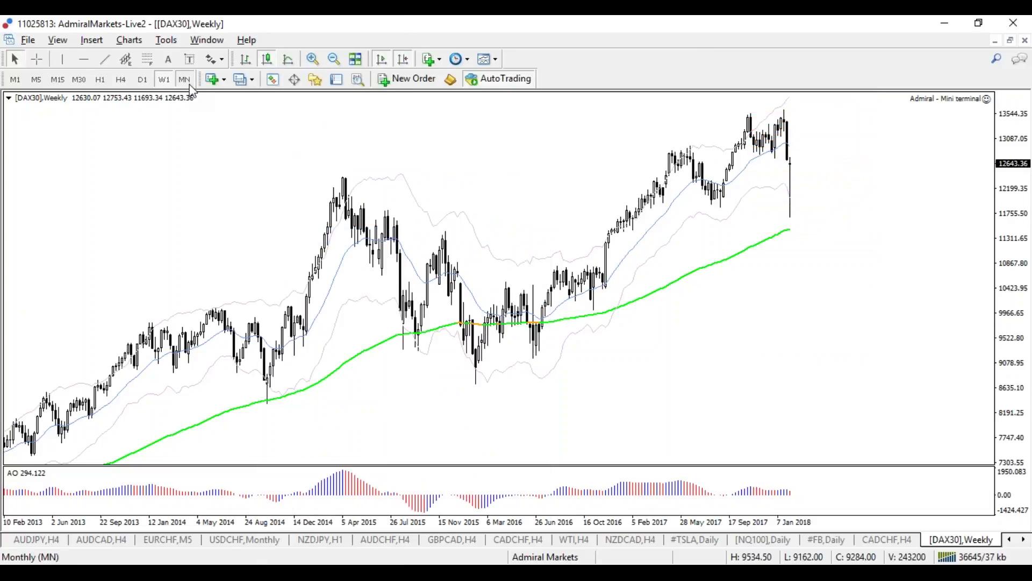
Step: Look at DAX30 on the monthly, daily and H4 timeframes
{"action": "left_click", "coordinate": [161, 82]}
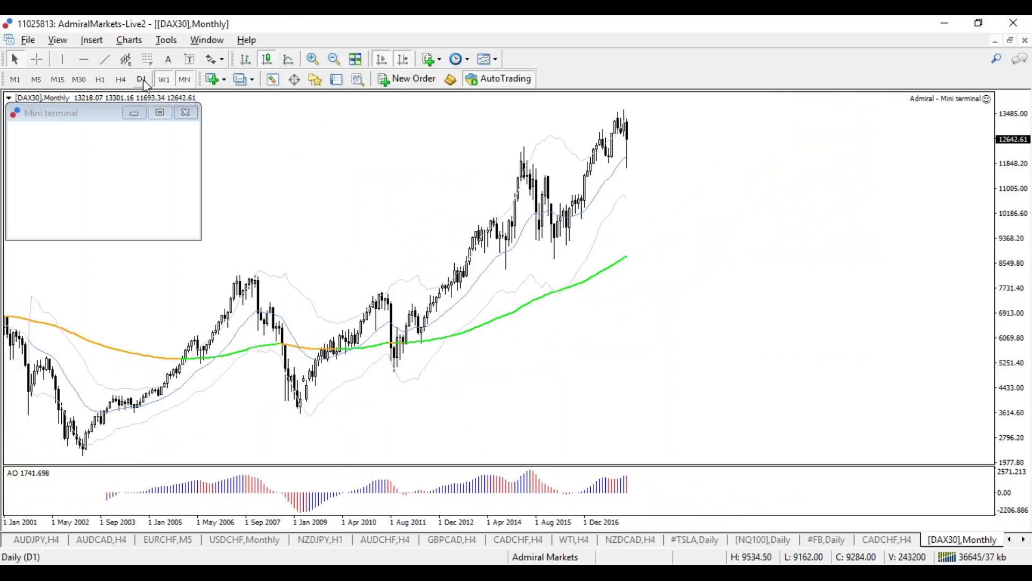
{"action": "left_click", "coordinate": [143, 80]}
{"action": "left_click", "coordinate": [121, 81]}
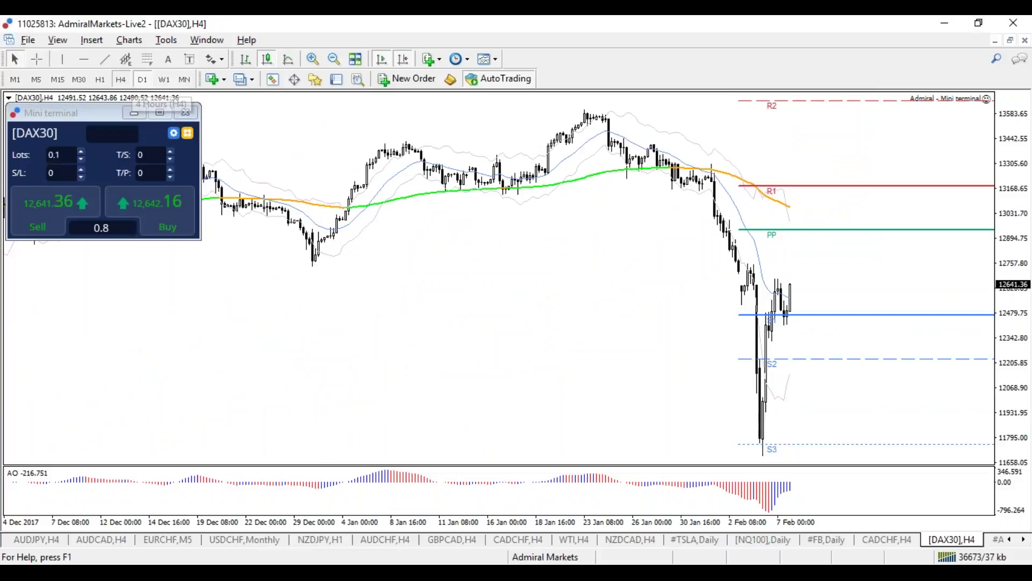
{"action": "left_click", "coordinate": [142, 80]}
Step: Return DAX30 to weekly and draw horizontal lines at about 12,760, 12,900 and 11,880
{"action": "left_click", "coordinate": [162, 80]}
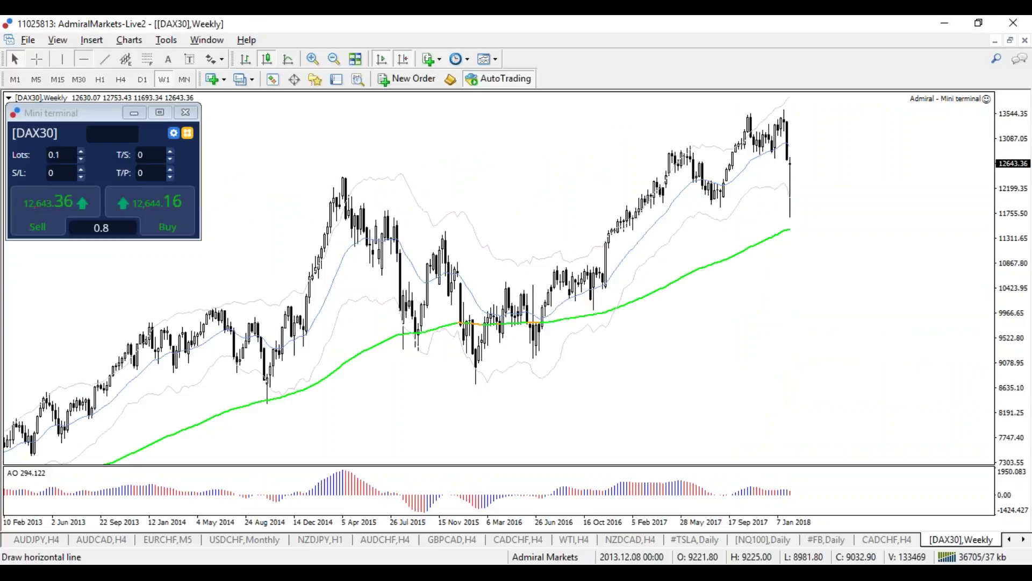
{"action": "left_click", "coordinate": [84, 59]}
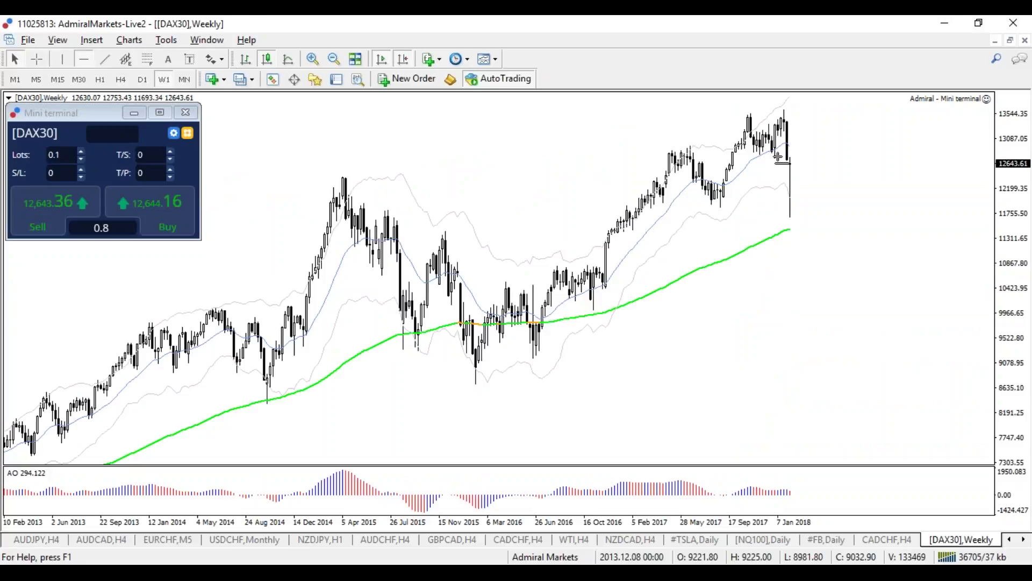
{"action": "left_click", "coordinate": [778, 157]}
{"action": "left_click", "coordinate": [778, 149]}
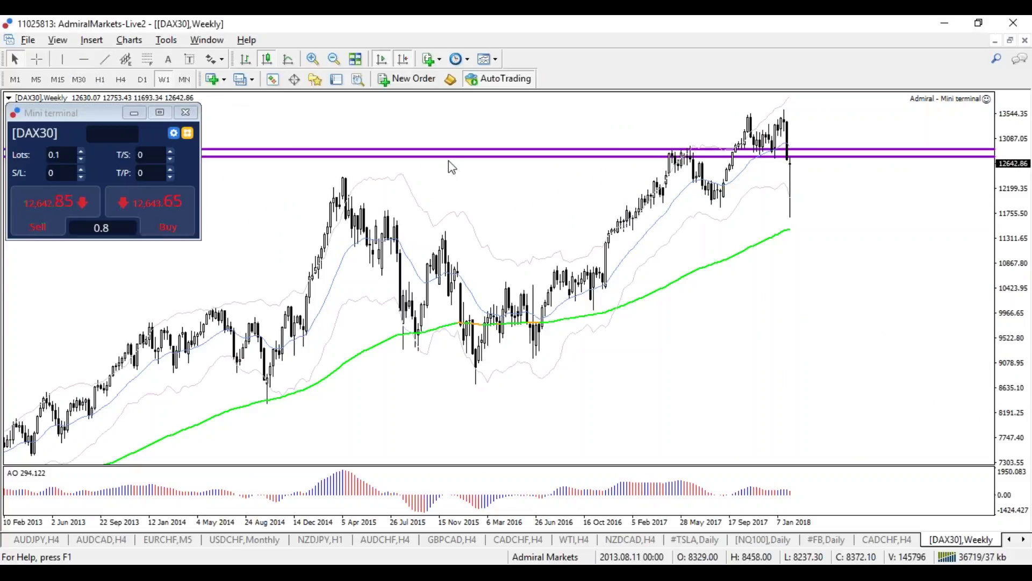
{"action": "left_click", "coordinate": [349, 205]}
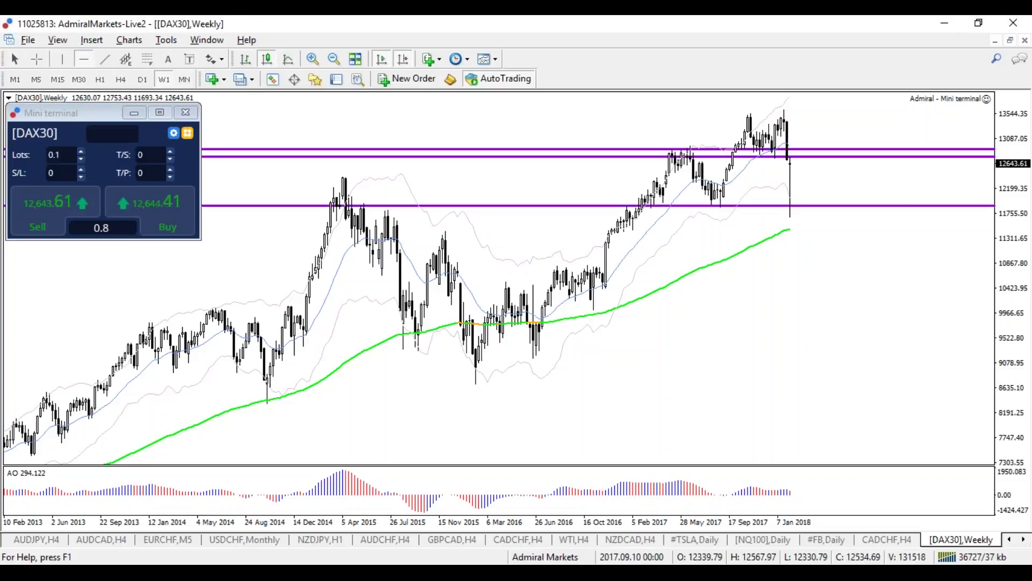
Step: Switch DAX30 to daily, sketch a red circle around the two upper levels and a blue drop and rebound, and clear the sketch
{"action": "left_click", "coordinate": [145, 83]}
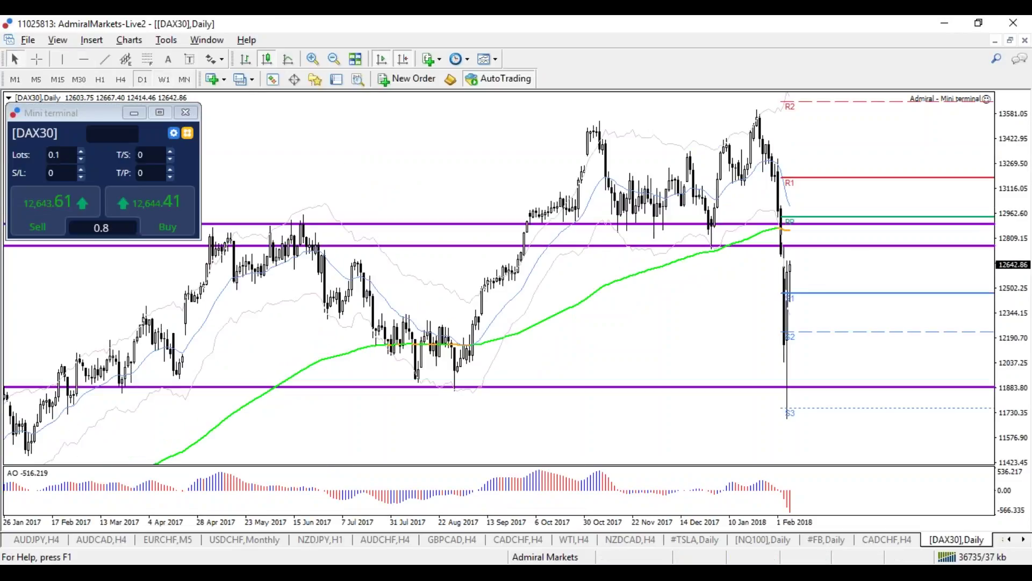
{"action": "mouse_move", "coordinate": [835, 229]}
{"action": "left_mouse_down"}
{"action": "mouse_move", "coordinate": [822, 265]}
{"action": "mouse_move", "coordinate": [806, 219]}
{"action": "mouse_move", "coordinate": [923, 337]}
{"action": "mouse_move", "coordinate": [943, 323]}
{"action": "mouse_move", "coordinate": [992, 222]}
{"action": "mouse_move", "coordinate": [994, 230]}
{"action": "left_mouse_up"}
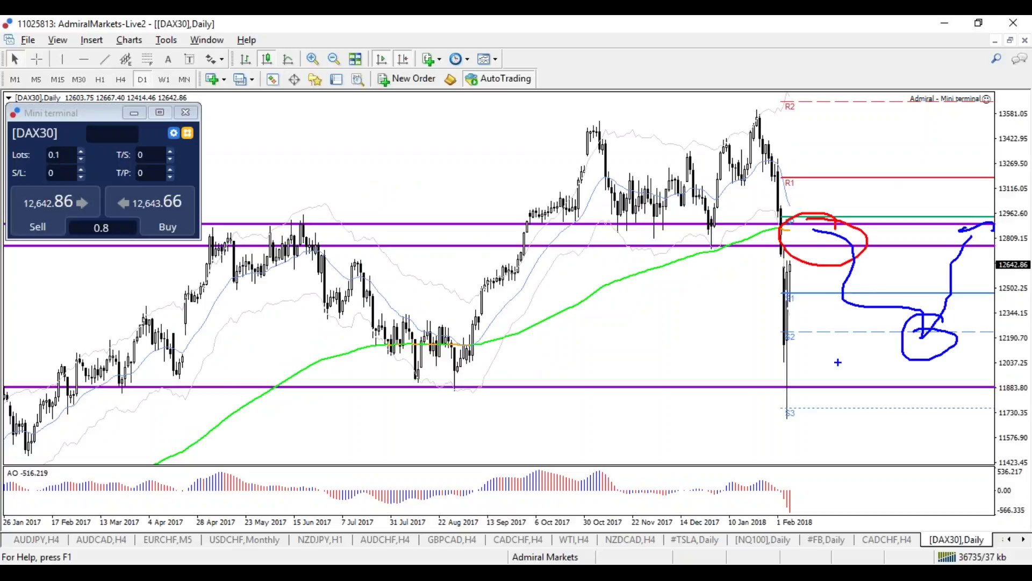
{"action": "key", "text": "Escape"}
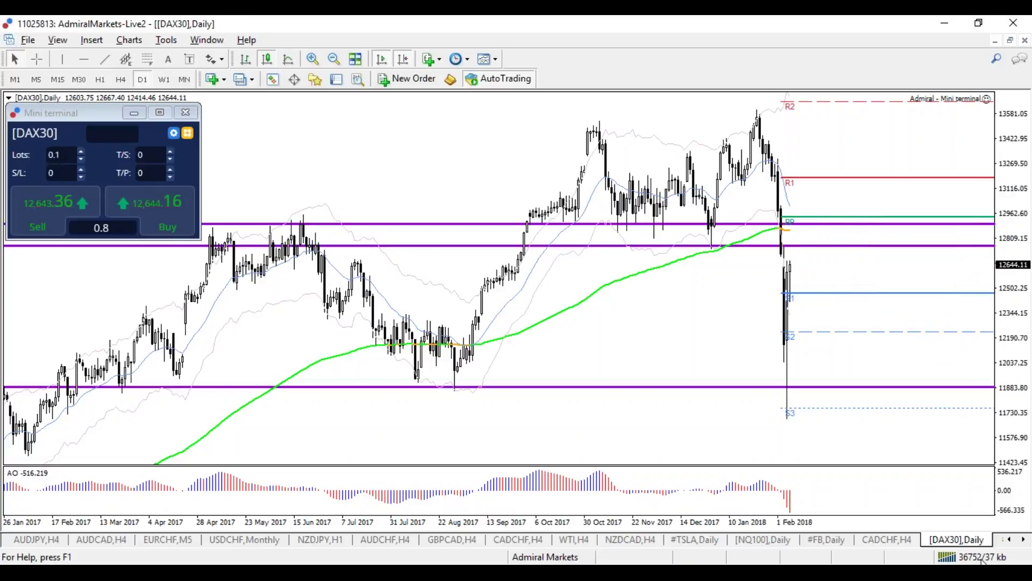
Step: Open the GBPCAD H4 chart and draw two converging trend lines along the highs and lows since late January
{"action": "left_click", "coordinate": [1011, 539]}
{"action": "left_click", "coordinate": [545, 539]}
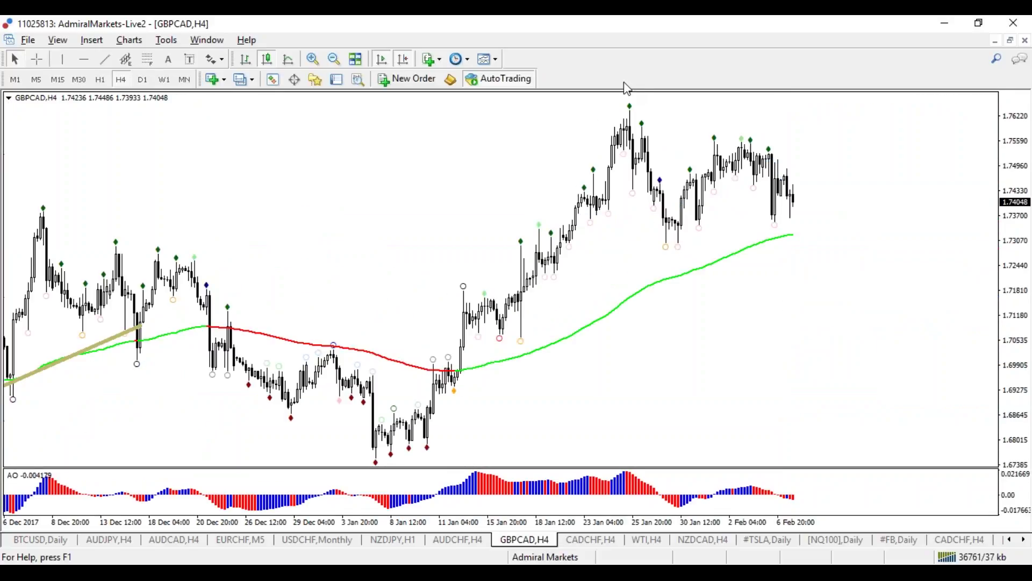
{"action": "left_click", "coordinate": [104, 58]}
{"action": "left_click_drag", "start_coordinate": [624, 107], "coordinate": [888, 186]}
{"action": "left_click_drag", "start_coordinate": [661, 253], "coordinate": [855, 206]}
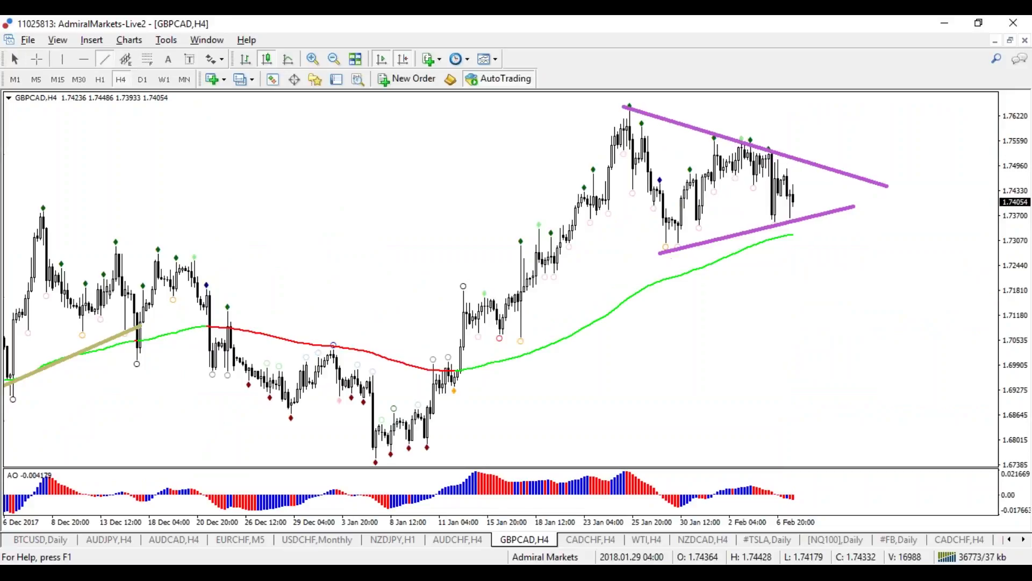
Step: Bring the earlier open chart names into view and look at NZDUSD H4 and USDCAD H4
{"action": "left_click", "coordinate": [1010, 539]}
{"action": "left_click", "coordinate": [1011, 539]}
{"action": "left_click", "coordinate": [1011, 540]}
{"action": "left_click", "coordinate": [1010, 539]}
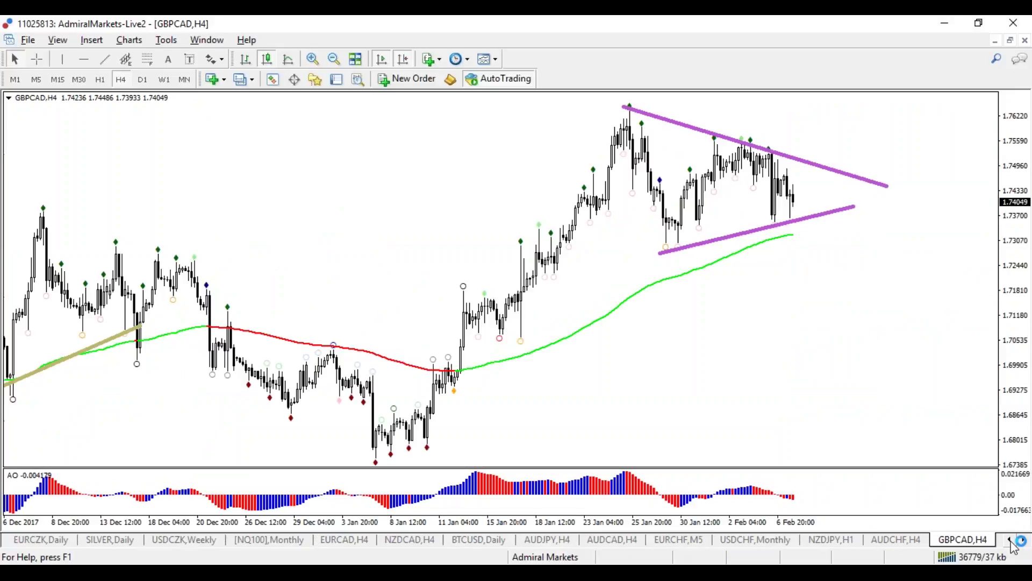
{"action": "left_click", "coordinate": [1011, 539]}
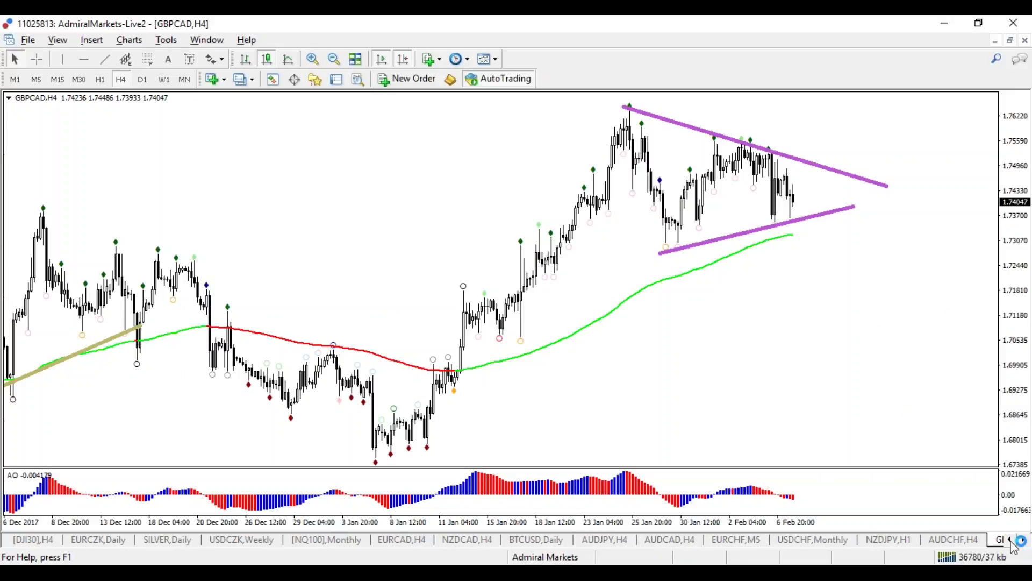
{"action": "left_click", "coordinate": [1010, 539]}
{"action": "left_click", "coordinate": [1011, 540]}
{"action": "left_click", "coordinate": [1011, 539]}
{"action": "left_click", "coordinate": [1010, 539]}
{"action": "left_click", "coordinate": [1011, 540]}
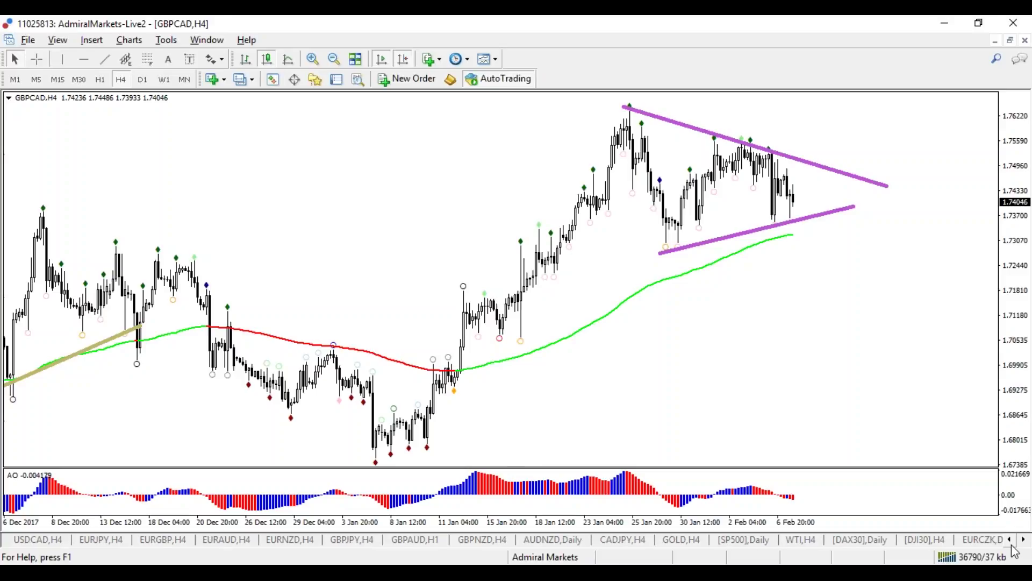
{"action": "left_click", "coordinate": [1011, 539]}
{"action": "left_click", "coordinate": [1010, 539]}
{"action": "left_click", "coordinate": [1011, 540]}
{"action": "left_click", "coordinate": [1010, 540]}
{"action": "left_click", "coordinate": [1010, 539]}
{"action": "left_click", "coordinate": [1010, 540]}
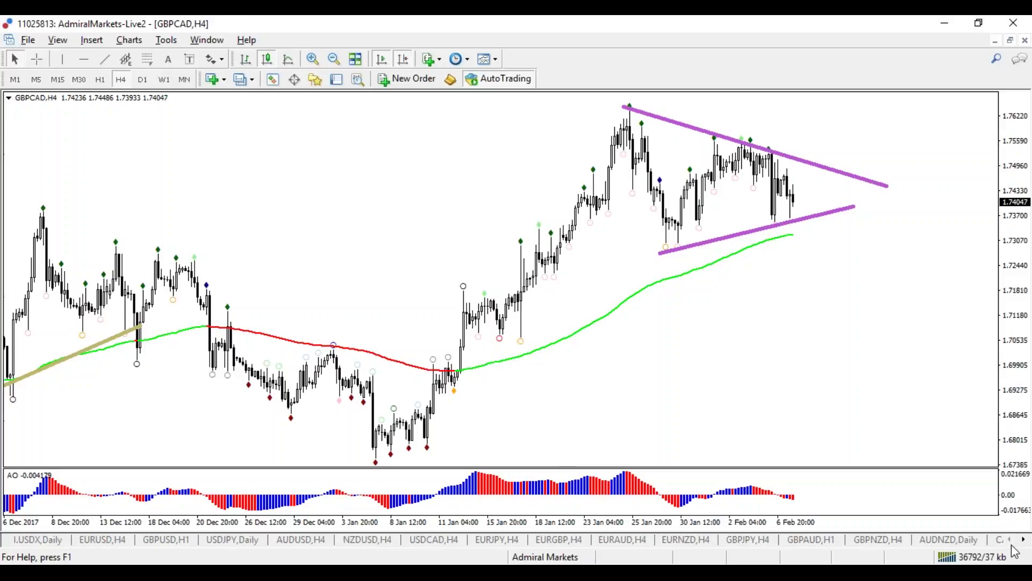
{"action": "left_click", "coordinate": [367, 539]}
{"action": "left_click", "coordinate": [431, 540]}
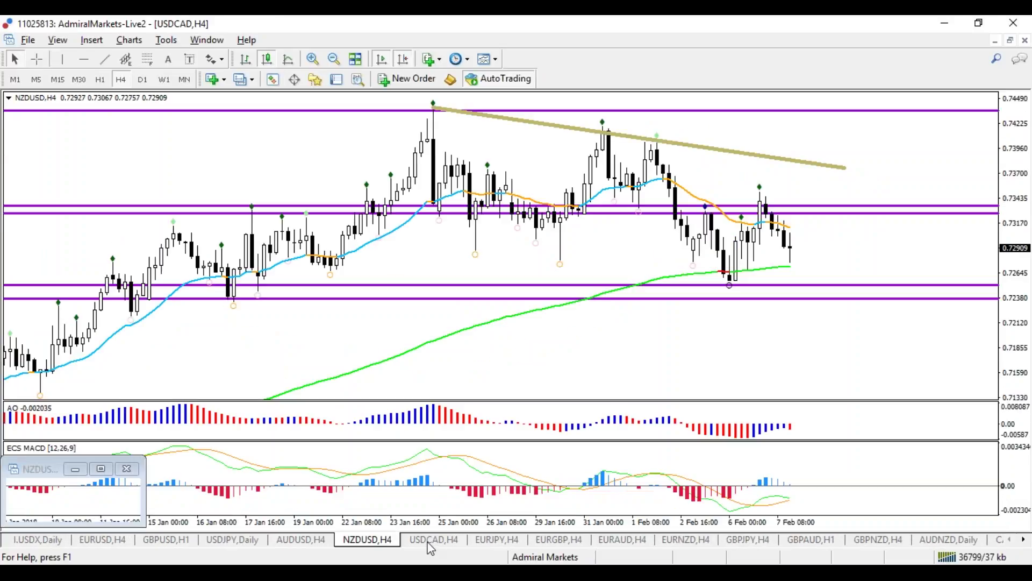
Step: Look at USDCAD on the daily and monthly timeframes and closer up on the weekly
{"action": "left_click", "coordinate": [144, 79]}
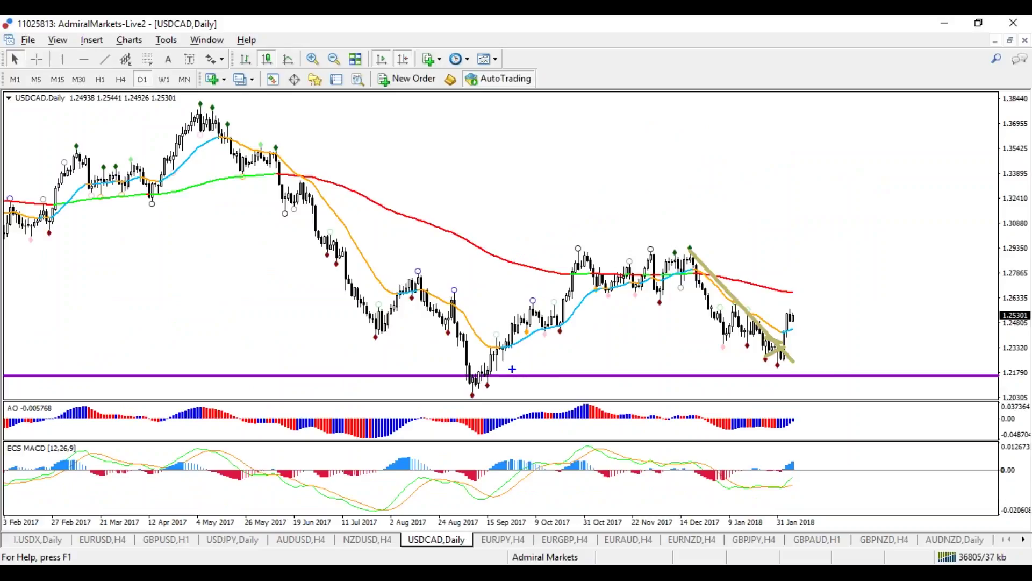
{"action": "left_click", "coordinate": [164, 80]}
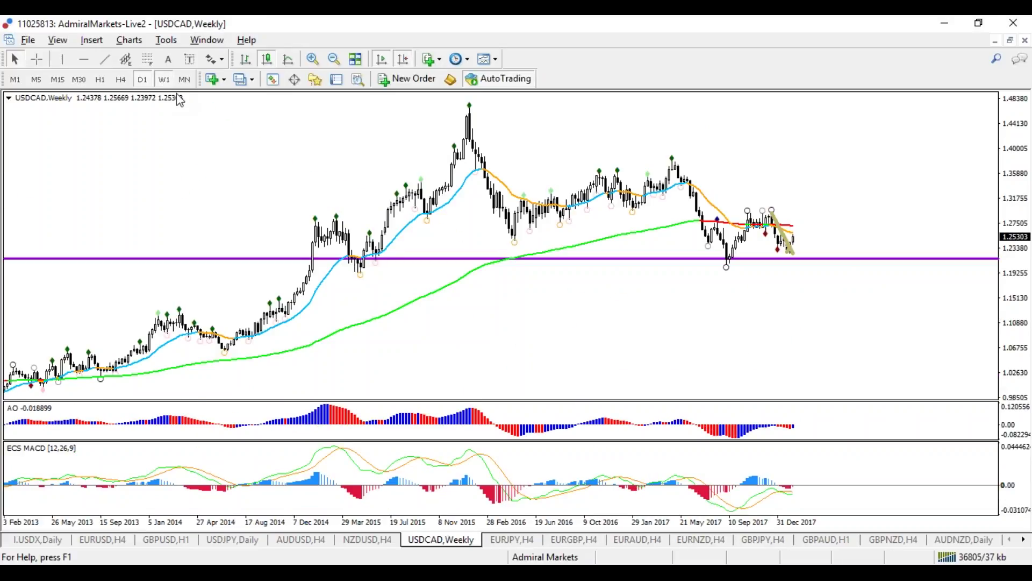
{"action": "left_click", "coordinate": [174, 79]}
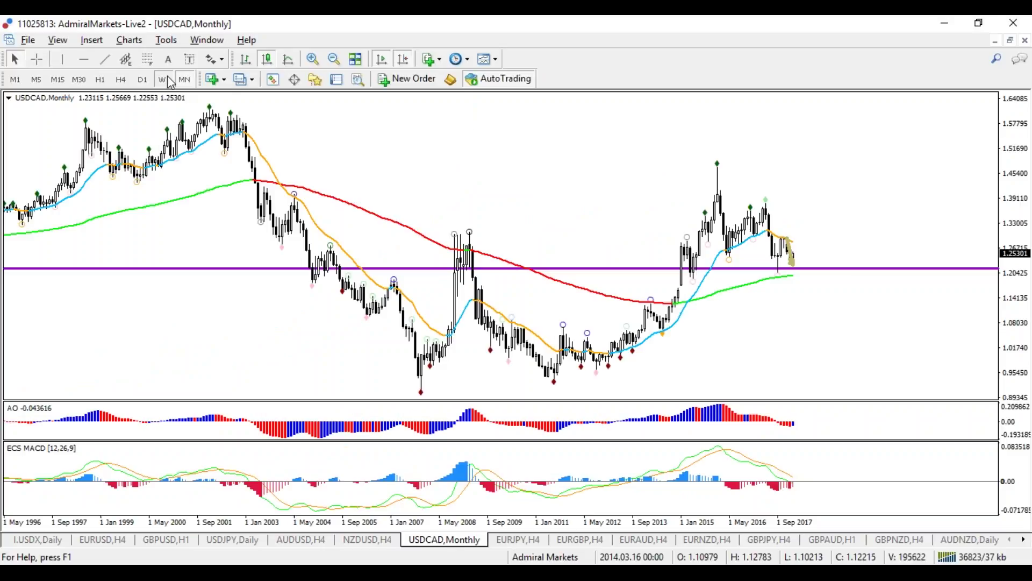
{"action": "left_click", "coordinate": [165, 79]}
{"action": "key", "text": "plus"}
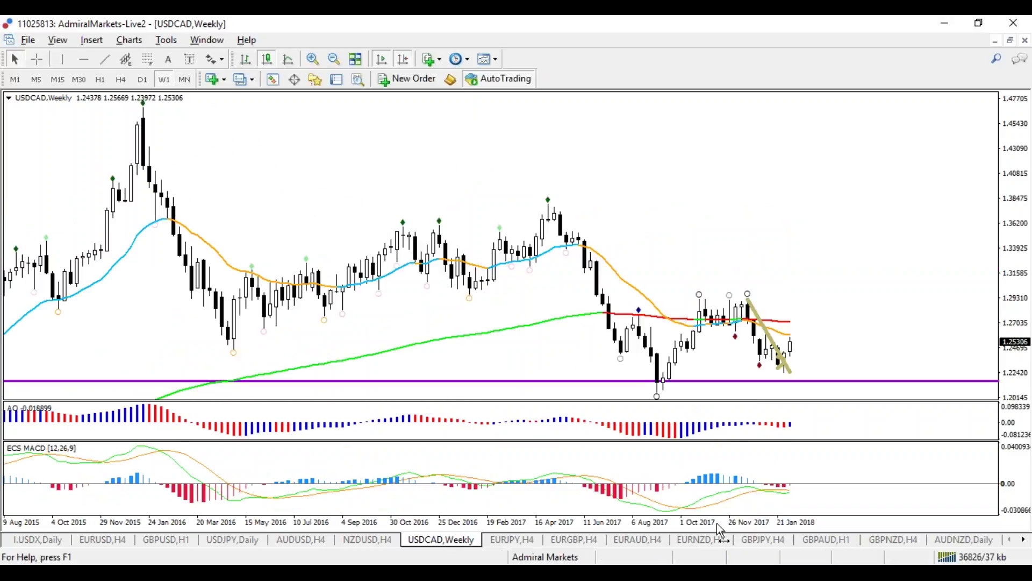
Step: Apply the 1 Blank template to the USDCAD weekly chart to remove its old drawings
{"action": "right_click", "coordinate": [718, 285]}
{"action": "mouse_move", "coordinate": [764, 342]}
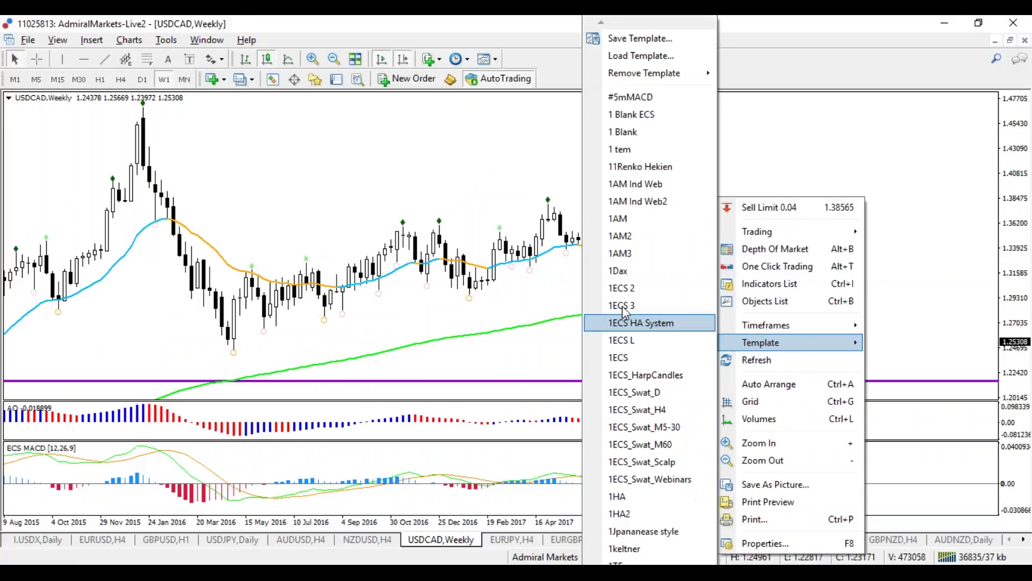
{"action": "left_click", "coordinate": [647, 138]}
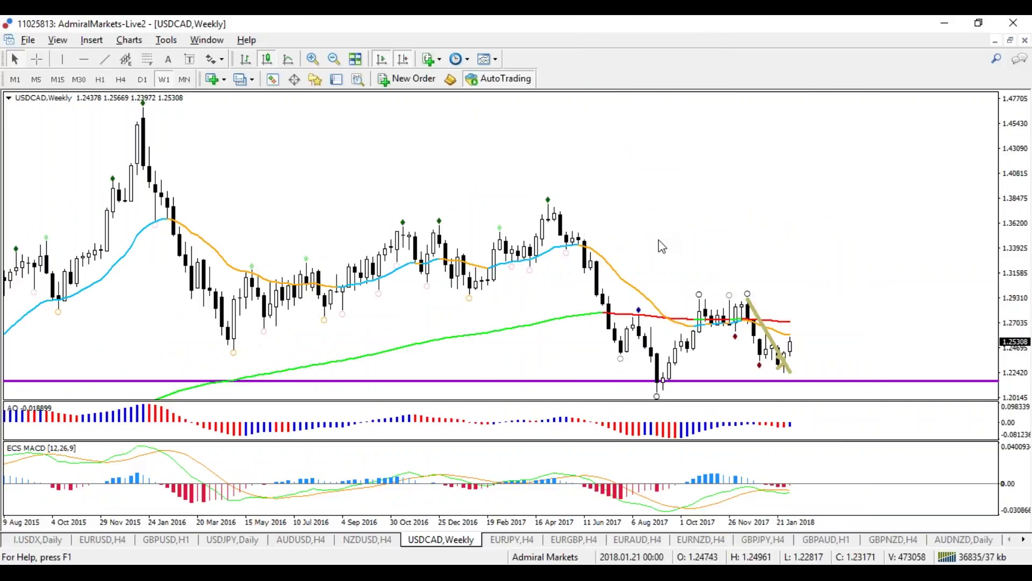
Step: Draw two descending trend lines on USDCAD weekly, one from the 2016 peak and a steeper one from the 2017 peak
{"action": "mouse_move", "coordinate": [705, 524]}
{"action": "left_mouse_down"}
{"action": "mouse_move", "coordinate": [715, 527]}
{"action": "mouse_move", "coordinate": [691, 524]}
{"action": "mouse_move", "coordinate": [701, 524]}
{"action": "left_mouse_up"}
{"action": "left_click", "coordinate": [104, 59]}
{"action": "left_click_drag", "start_coordinate": [469, 107], "coordinate": [889, 214]}
{"action": "left_click_drag", "start_coordinate": [673, 159], "coordinate": [843, 255]}
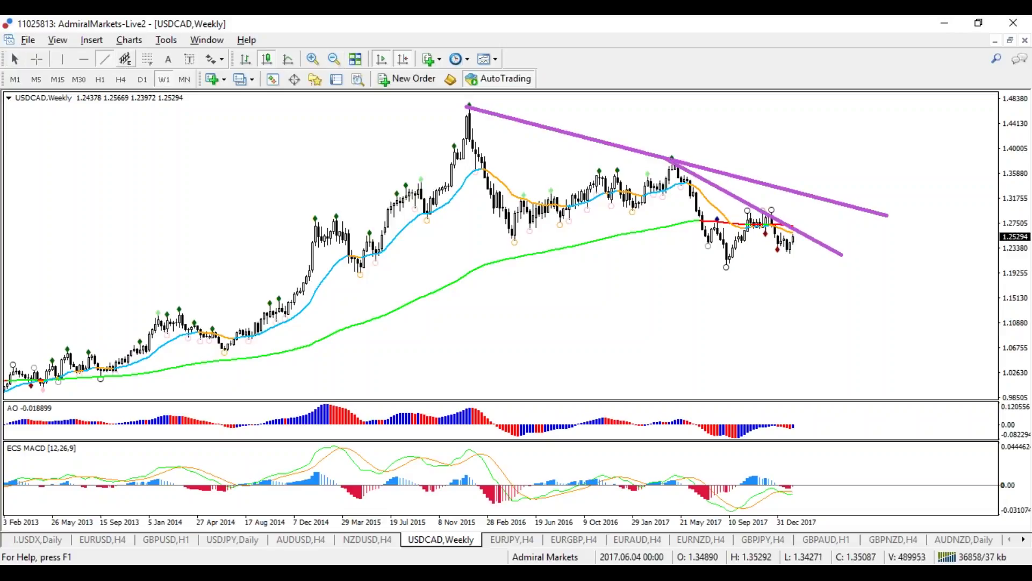
Step: Add horizontal levels at about 1.26 and 1.29 on the USDCAD weekly chart
{"action": "left_click", "coordinate": [83, 58]}
{"action": "left_click", "coordinate": [634, 230]}
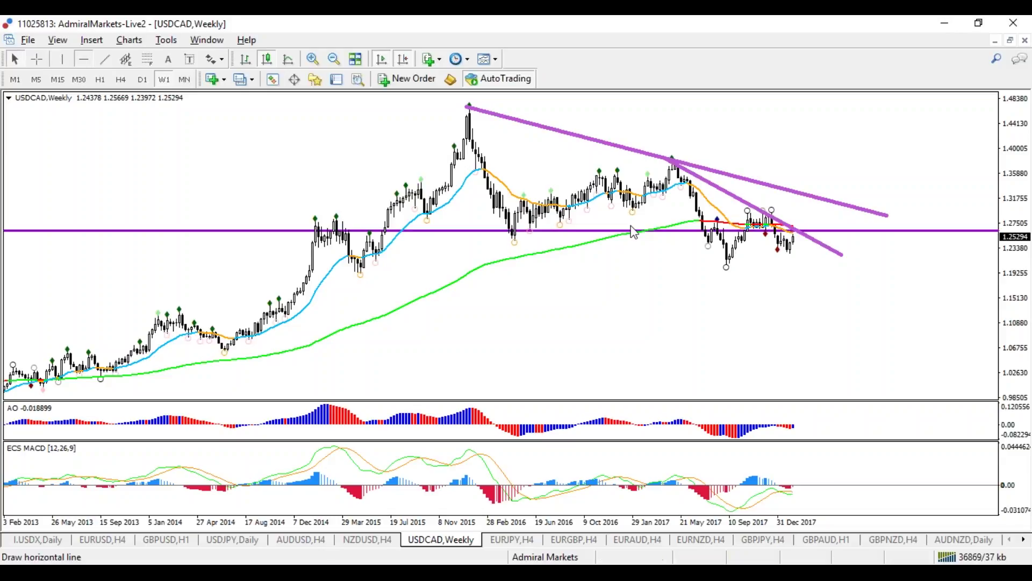
{"action": "left_click_drag", "start_coordinate": [633, 231], "coordinate": [573, 214]}
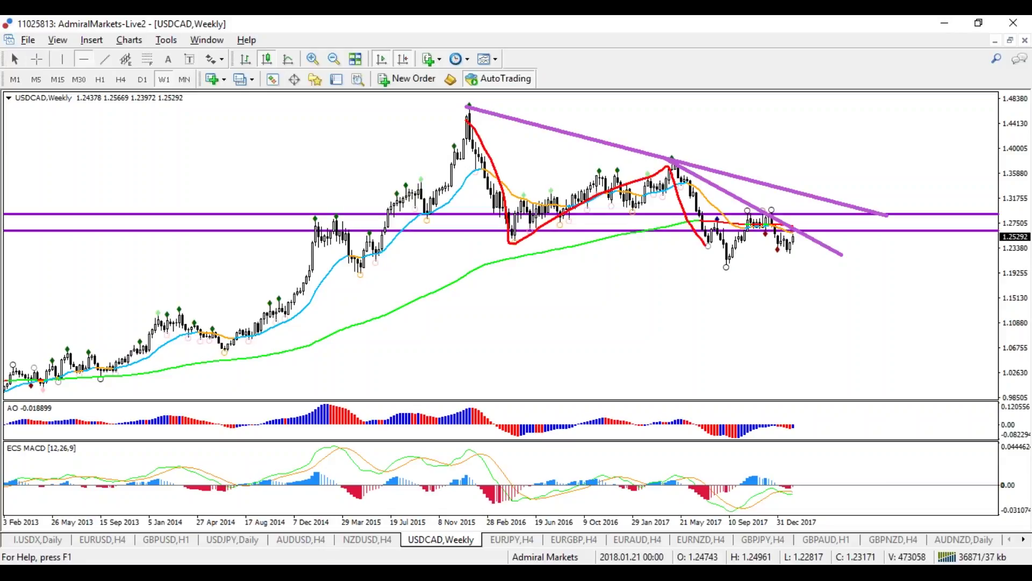
Step: Sketch the USDCAD weekly swings in red, clear them, and sketch a circle around the latest resistance with an arrow downward
{"action": "mouse_move", "coordinate": [788, 257]}
{"action": "left_mouse_down"}
{"action": "mouse_move", "coordinate": [830, 152]}
{"action": "mouse_move", "coordinate": [841, 173]}
{"action": "left_mouse_up"}
{"action": "key", "text": "Escape"}
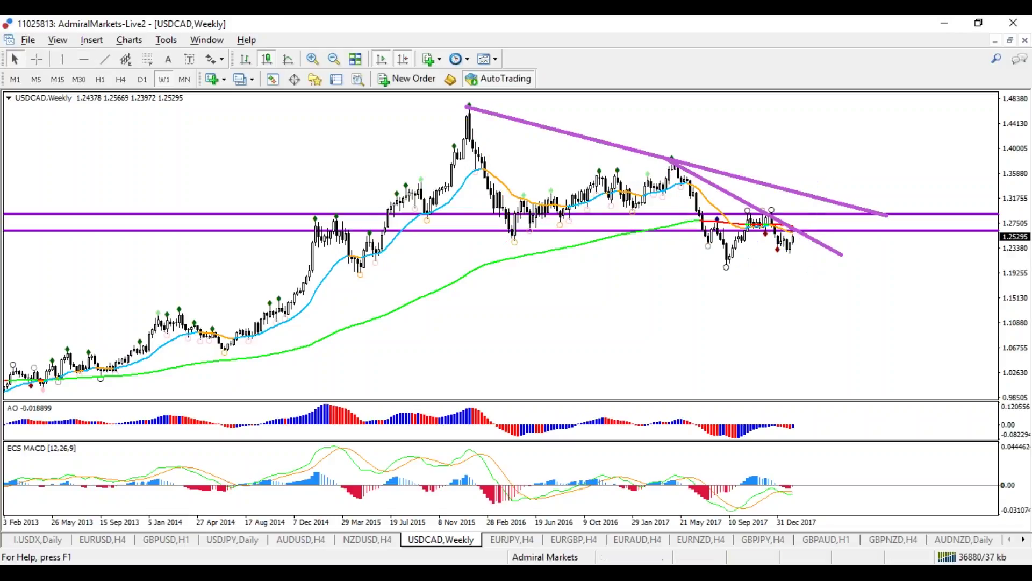
{"action": "key", "text": "plus"}
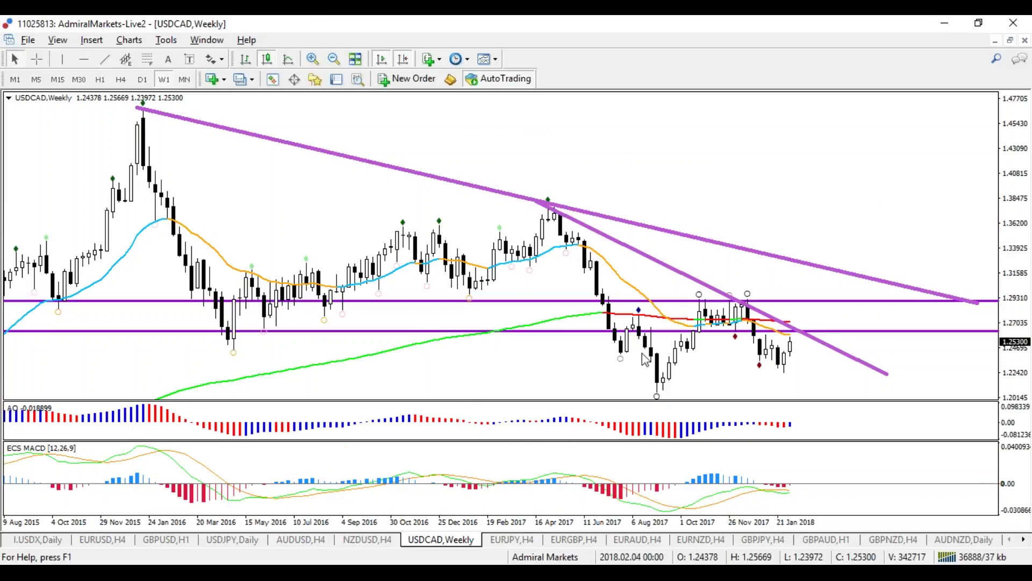
{"action": "mouse_move", "coordinate": [807, 314]}
{"action": "left_mouse_down"}
{"action": "mouse_move", "coordinate": [796, 324]}
{"action": "mouse_move", "coordinate": [814, 345]}
{"action": "mouse_move", "coordinate": [824, 397]}
{"action": "mouse_move", "coordinate": [805, 391]}
{"action": "left_mouse_up"}
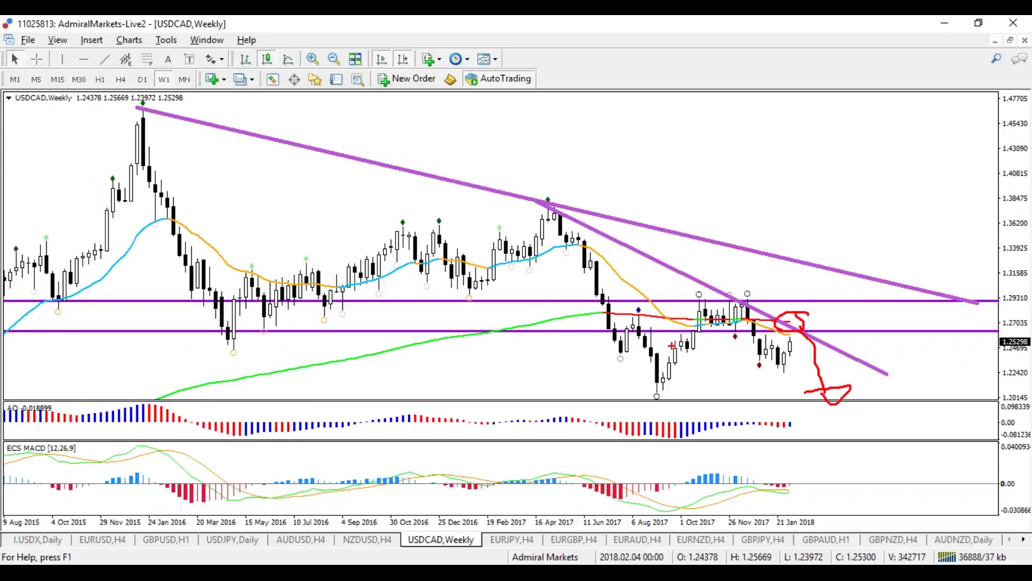
Step: Look at EURJPY H4 and then GBPJPY on H4 and M15
{"action": "left_click", "coordinate": [538, 540]}
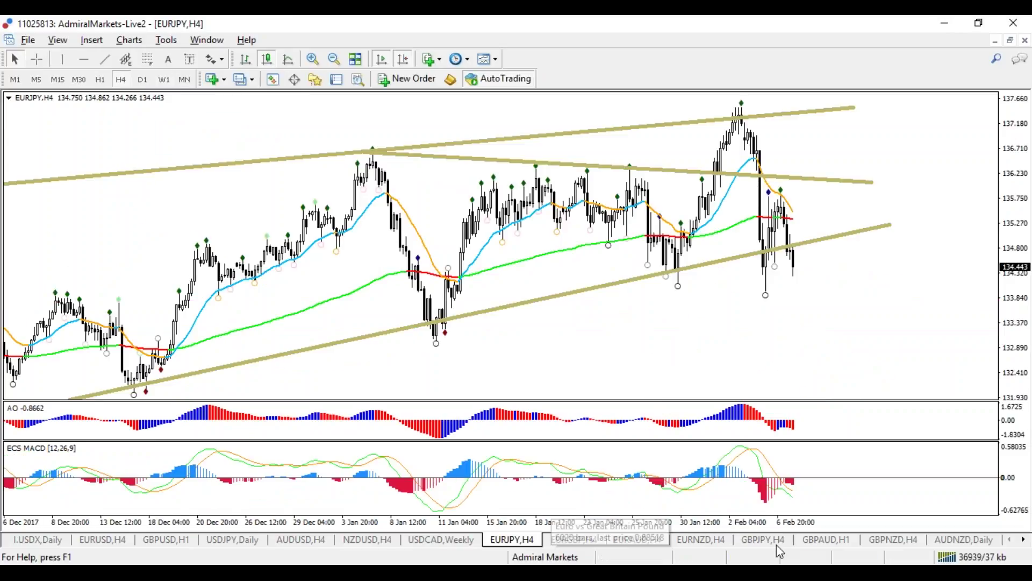
{"action": "left_click", "coordinate": [768, 542]}
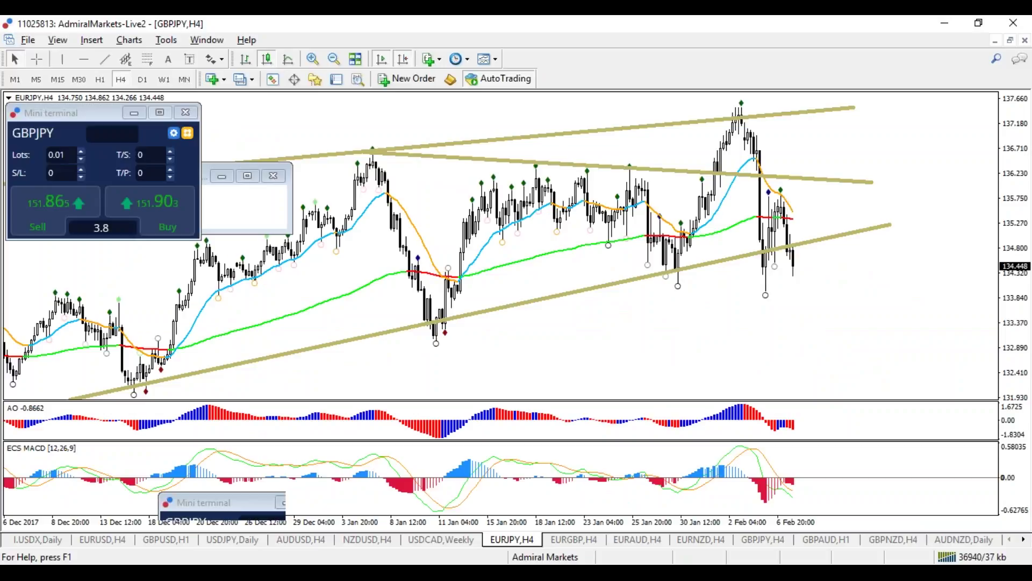
{"action": "mouse_move", "coordinate": [677, 520]}
{"action": "left_mouse_down"}
{"action": "mouse_move", "coordinate": [648, 532]}
{"action": "mouse_move", "coordinate": [666, 535]}
{"action": "left_mouse_up"}
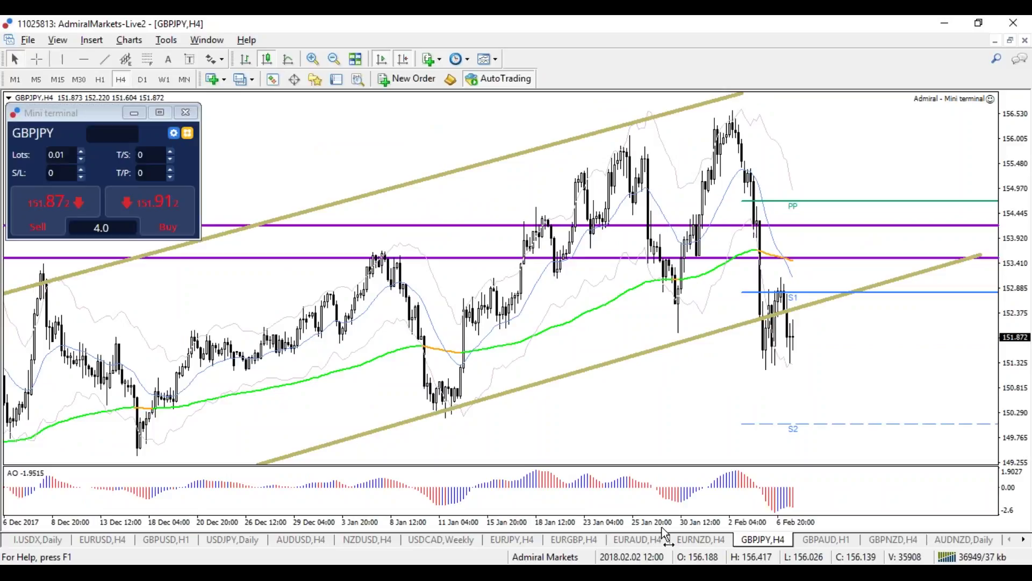
{"action": "left_click", "coordinate": [58, 79]}
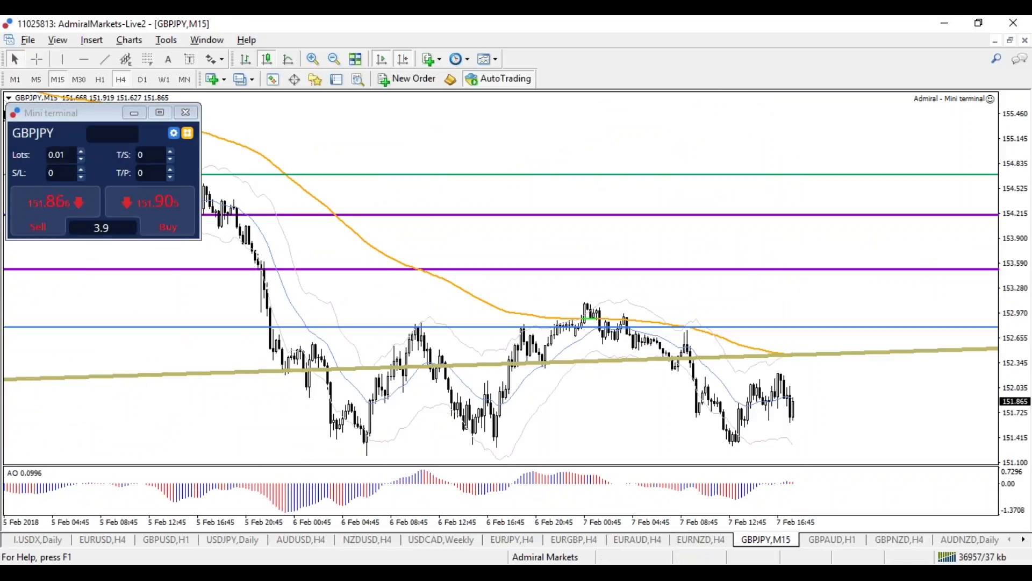
Step: Look through the EURAUD H4, GBPUSD H1, EURUSD H4, GBPJPY M15 and GBPAUD H1 charts
{"action": "left_click", "coordinate": [623, 540]}
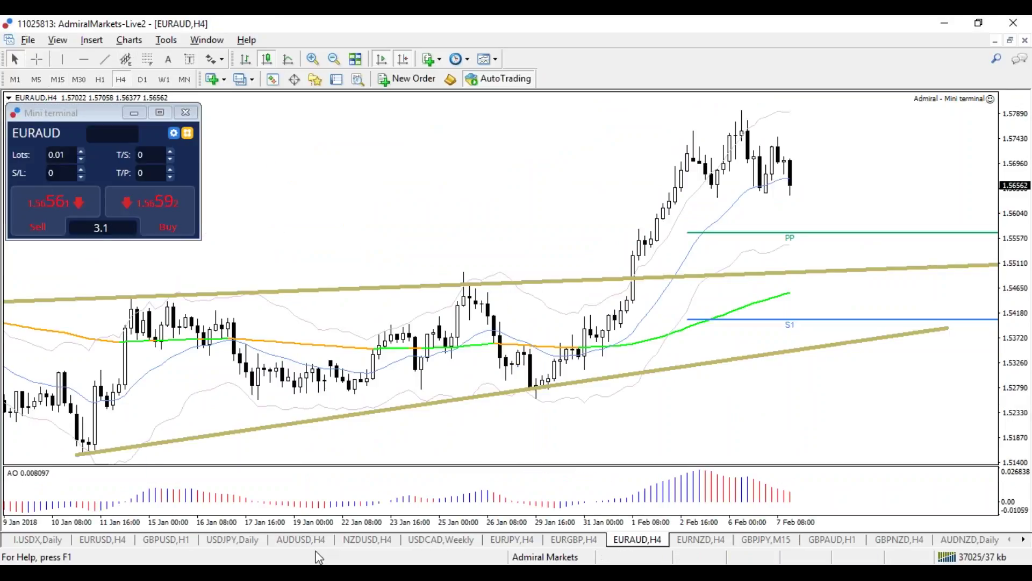
{"action": "left_click", "coordinate": [164, 541]}
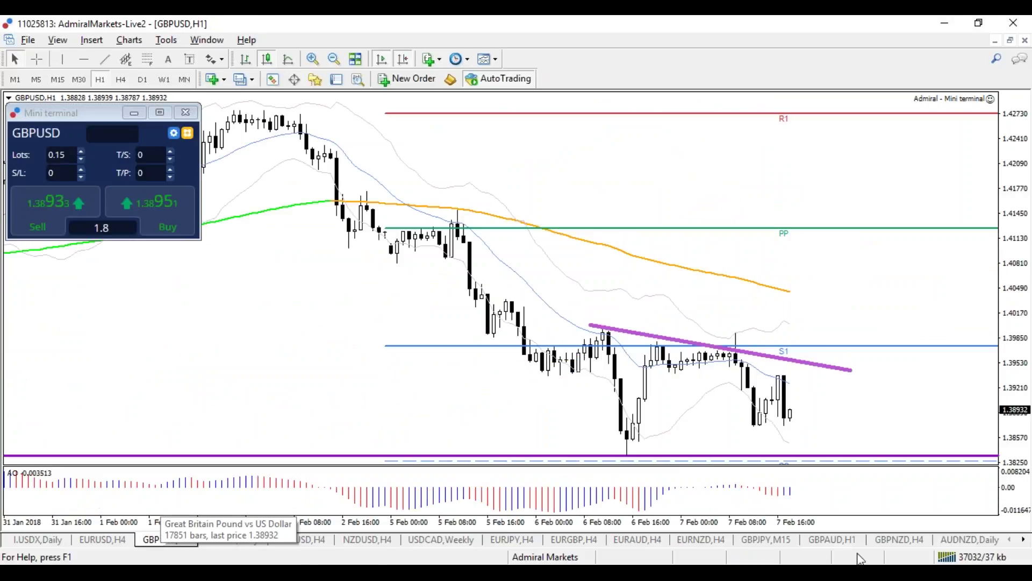
{"action": "left_click", "coordinate": [111, 540]}
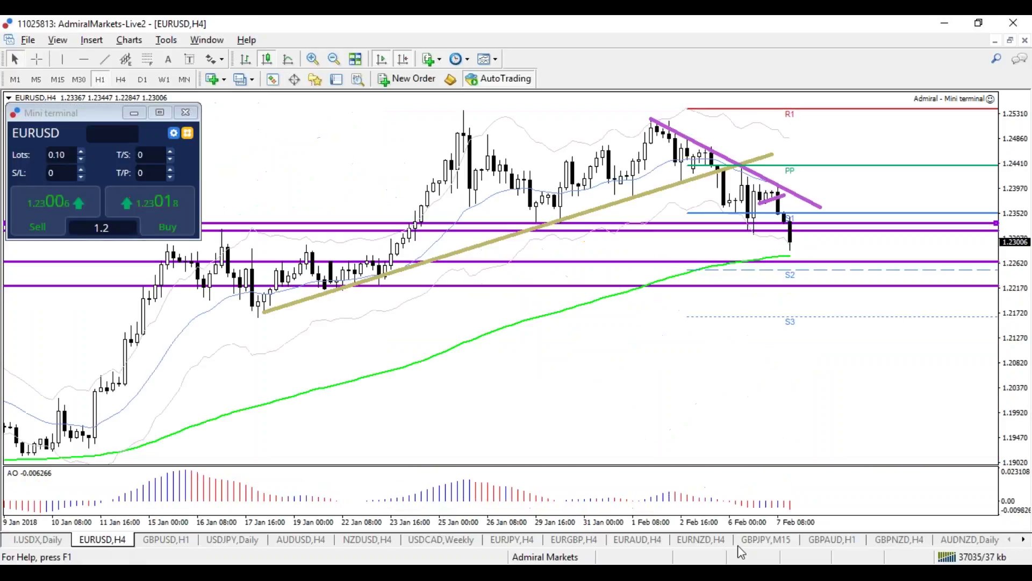
{"action": "left_click", "coordinate": [741, 542]}
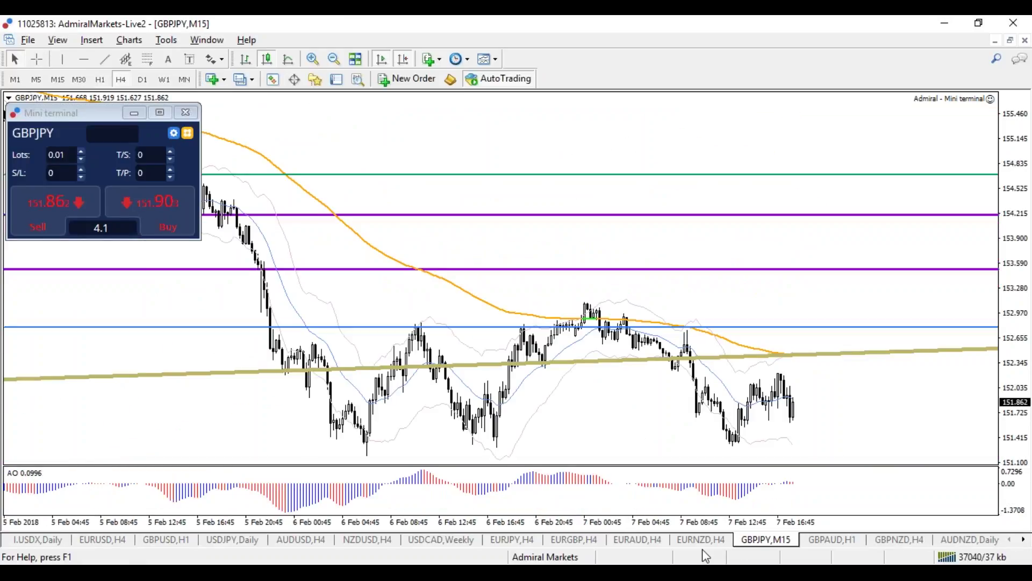
{"action": "left_click", "coordinate": [826, 542]}
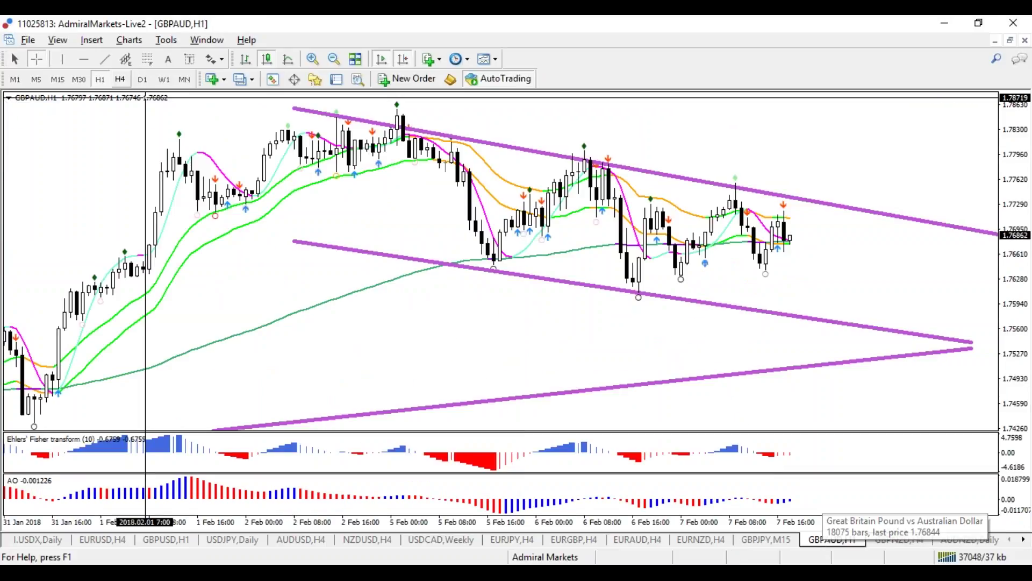
{"action": "left_click", "coordinate": [735, 540]}
Step: Show the EURNZD chart on the M15 timeframe
{"action": "left_click", "coordinate": [710, 539]}
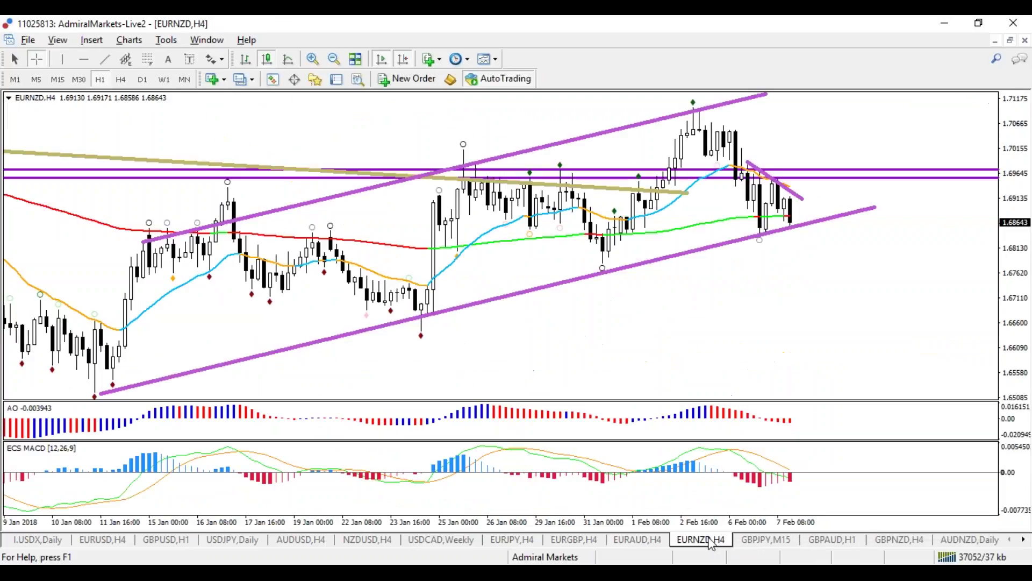
{"action": "left_click", "coordinate": [100, 80]}
{"action": "left_click", "coordinate": [57, 80]}
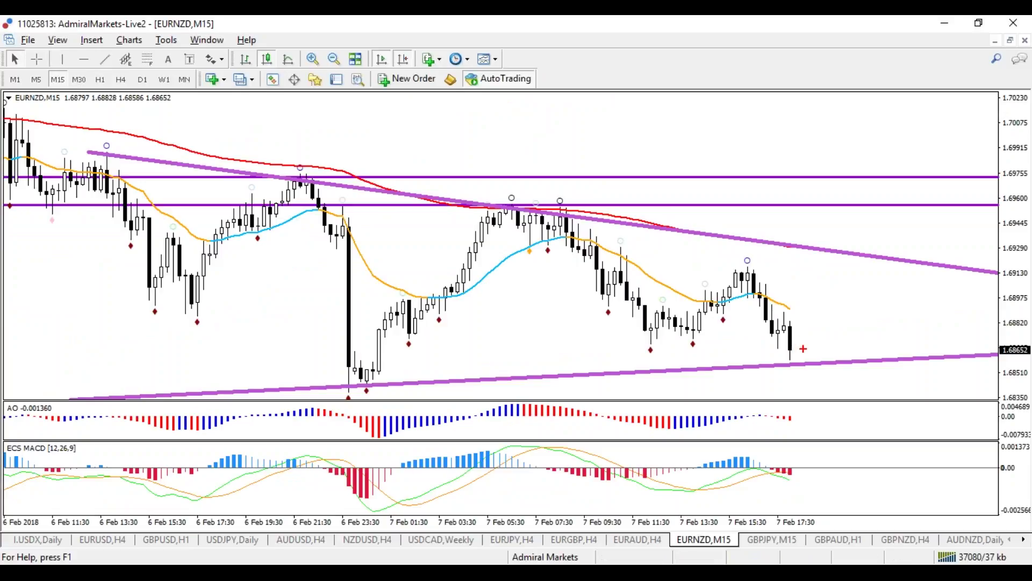
Step: Sketch a EURNZD bounce scenario in blue, red and green from the rising trend line, with a blue breakout arrow upward, and clear the sketch
{"action": "mouse_move", "coordinate": [801, 356]}
{"action": "left_mouse_down"}
{"action": "mouse_move", "coordinate": [774, 356]}
{"action": "mouse_move", "coordinate": [805, 364]}
{"action": "mouse_move", "coordinate": [800, 354]}
{"action": "mouse_move", "coordinate": [825, 310]}
{"action": "left_mouse_up"}
{"action": "key", "text": "e"}
{"action": "mouse_move", "coordinate": [773, 359]}
{"action": "left_mouse_down"}
{"action": "mouse_move", "coordinate": [781, 365]}
{"action": "mouse_move", "coordinate": [825, 337]}
{"action": "mouse_move", "coordinate": [830, 311]}
{"action": "mouse_move", "coordinate": [893, 356]}
{"action": "mouse_move", "coordinate": [799, 376]}
{"action": "mouse_move", "coordinate": [814, 384]}
{"action": "left_mouse_up"}
{"action": "key", "text": "b"}
{"action": "key", "text": "g"}
{"action": "mouse_move", "coordinate": [908, 278]}
{"action": "left_mouse_down"}
{"action": "mouse_move", "coordinate": [889, 329]}
{"action": "mouse_move", "coordinate": [916, 344]}
{"action": "mouse_move", "coordinate": [926, 277]}
{"action": "mouse_move", "coordinate": [943, 276]}
{"action": "mouse_move", "coordinate": [928, 276]}
{"action": "mouse_move", "coordinate": [941, 84]}
{"action": "left_mouse_up"}
{"action": "key", "text": "b"}
{"action": "mouse_move", "coordinate": [919, 105]}
{"action": "left_mouse_down"}
{"action": "mouse_move", "coordinate": [928, 97]}
{"action": "mouse_move", "coordinate": [861, 92]}
{"action": "left_mouse_up"}
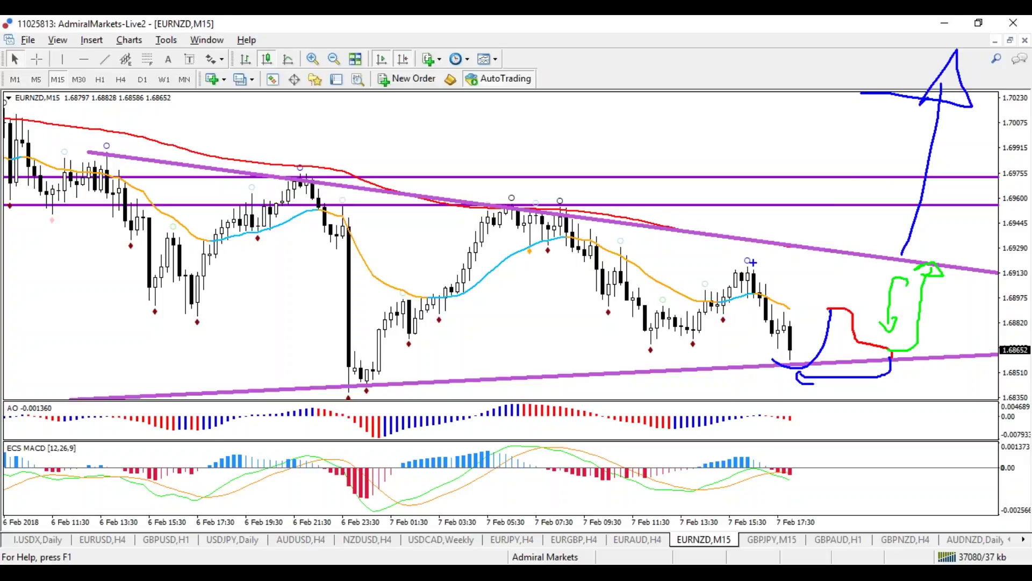
{"action": "key", "text": "Escape"}
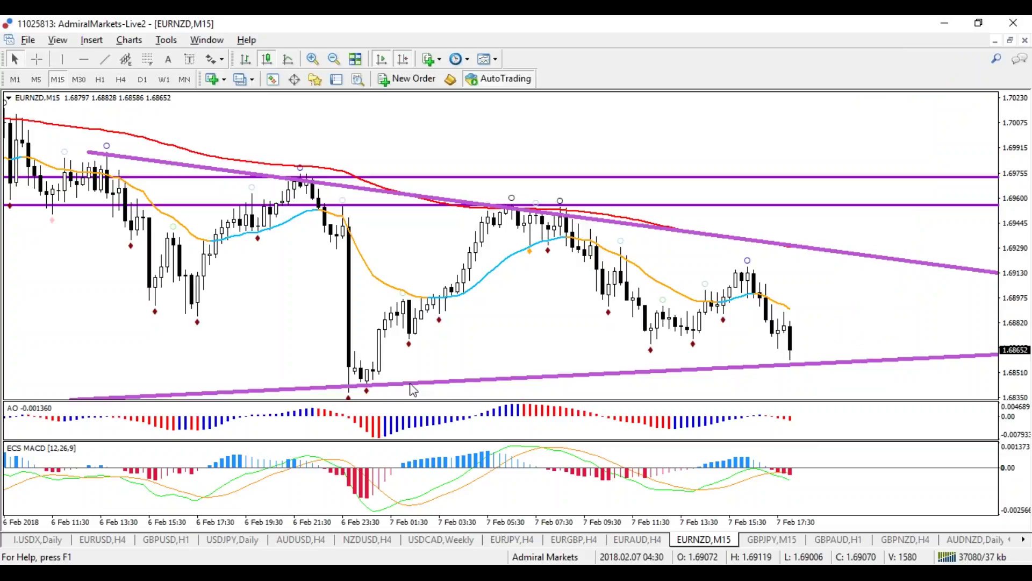
Step: Switch EURNZD to H4, circle the latest candle at the rising trend line in blue, and clear the circle
{"action": "left_click", "coordinate": [120, 80]}
{"action": "mouse_move", "coordinate": [797, 217]}
{"action": "left_mouse_down"}
{"action": "mouse_move", "coordinate": [794, 241]}
{"action": "mouse_move", "coordinate": [799, 224]}
{"action": "left_mouse_up"}
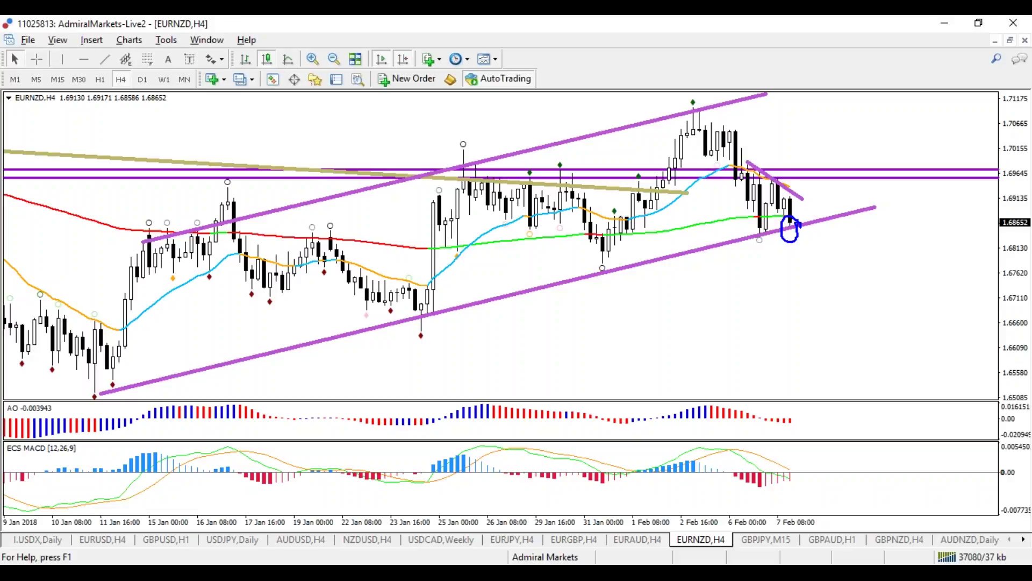
{"action": "key", "text": "Escape"}
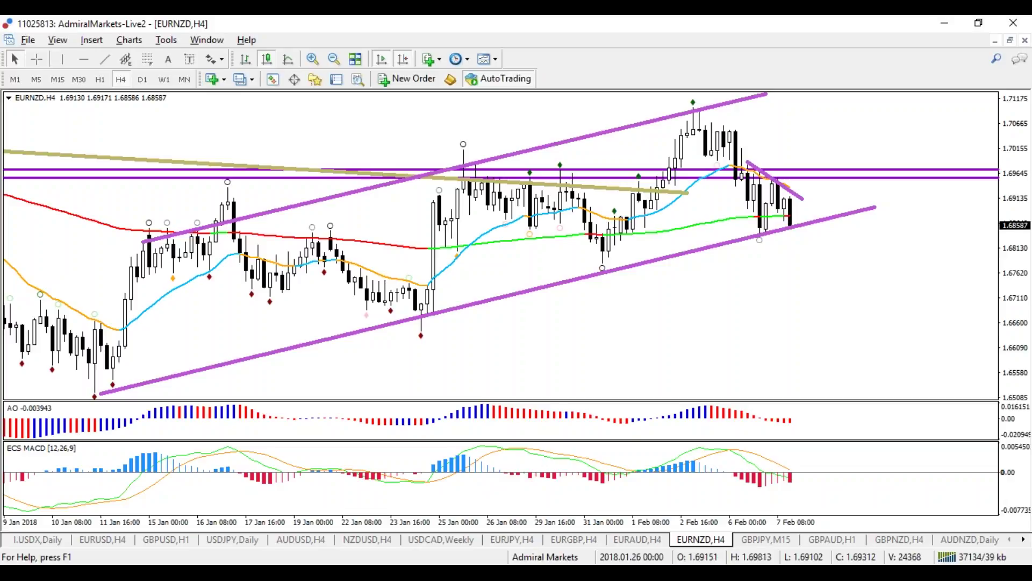
Step: On EURNZD H4, sketch a blue curved arrow beneath the latest lows and a red circle around the last candle, and clear both
{"action": "key", "text": "plus"}
{"action": "key", "text": "plus"}
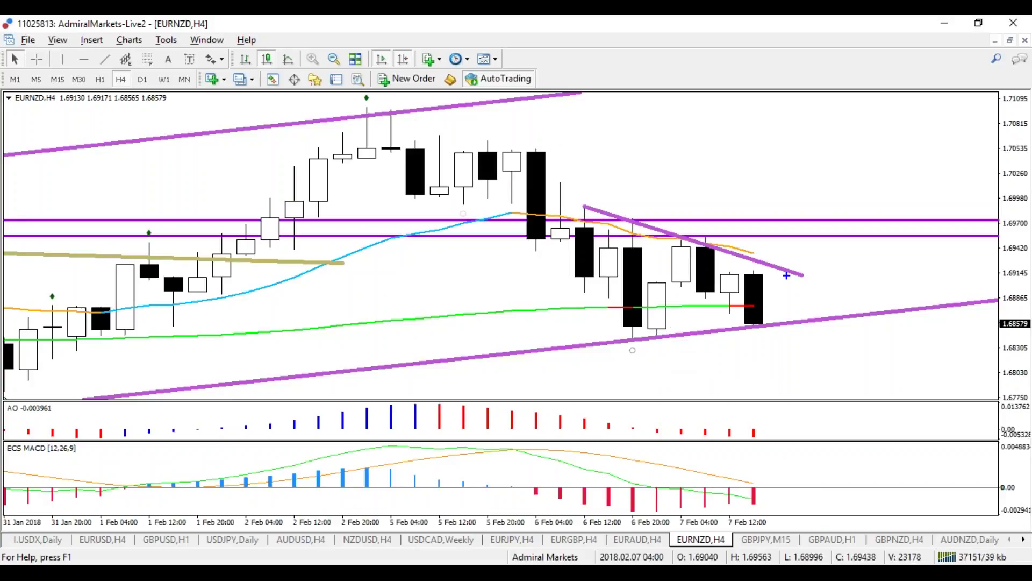
{"action": "mouse_move", "coordinate": [641, 350]}
{"action": "left_mouse_down"}
{"action": "mouse_move", "coordinate": [765, 353]}
{"action": "mouse_move", "coordinate": [753, 347]}
{"action": "mouse_move", "coordinate": [776, 366]}
{"action": "left_mouse_up"}
{"action": "mouse_move", "coordinate": [770, 284]}
{"action": "left_mouse_down"}
{"action": "mouse_move", "coordinate": [739, 285]}
{"action": "mouse_move", "coordinate": [758, 325]}
{"action": "mouse_move", "coordinate": [770, 271]}
{"action": "left_mouse_up"}
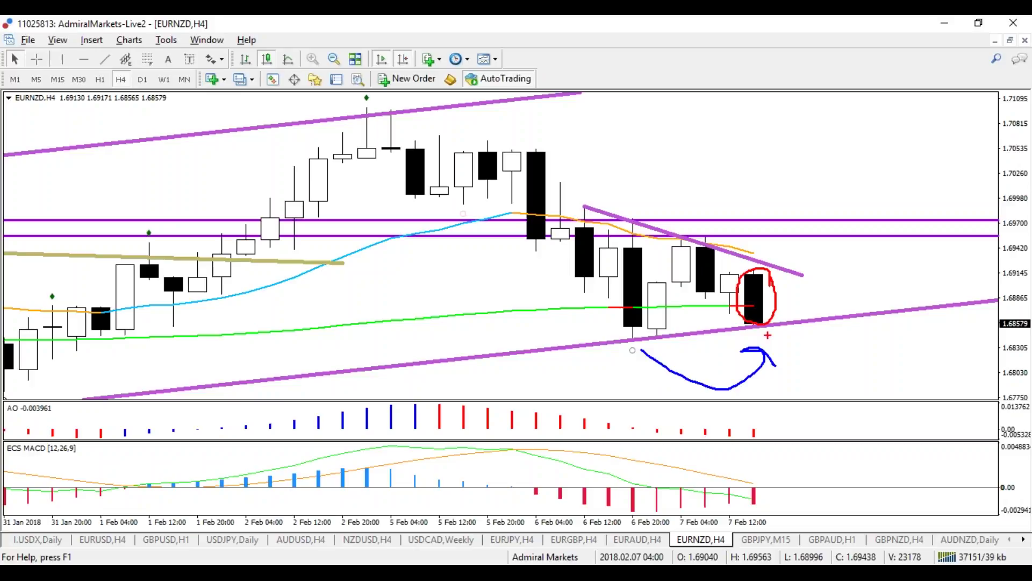
{"action": "key", "text": "Escape"}
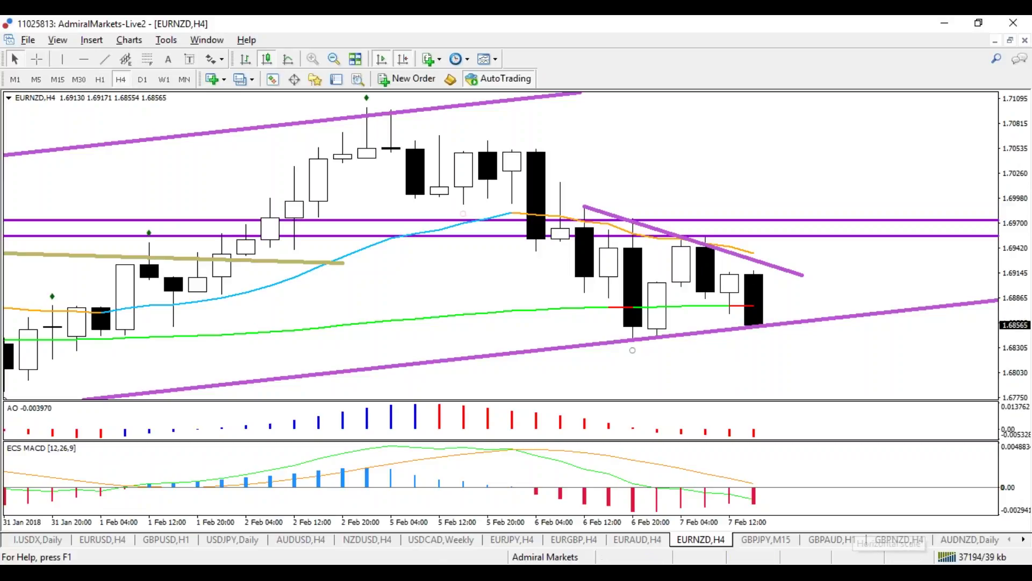
Step: Switch to the Admiral Markets website in the browser and open its Forex & CFD Webinars page
{"action": "mouse_move", "coordinate": [462, 574]}
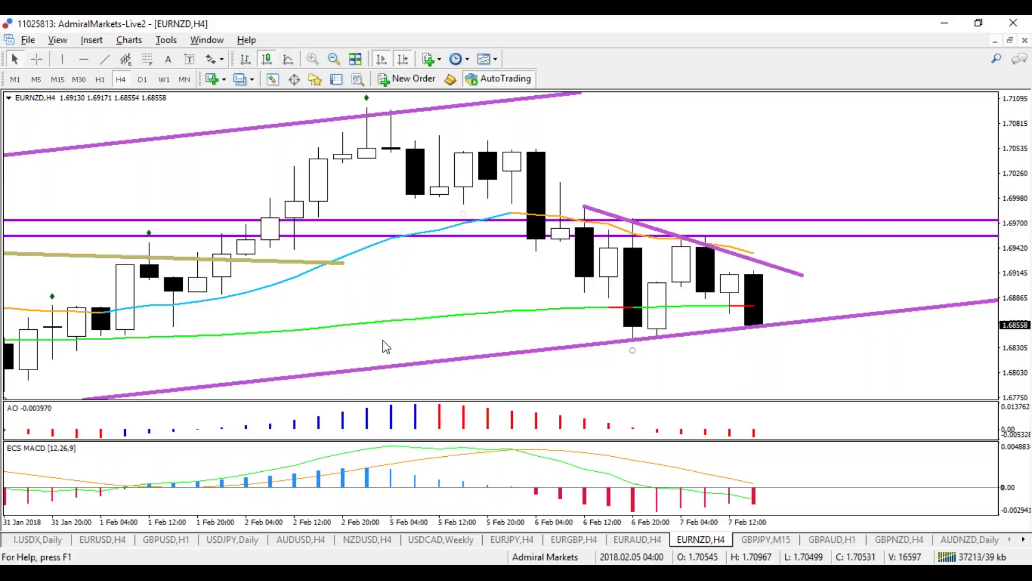
{"action": "left_click", "coordinate": [1023, 539]}
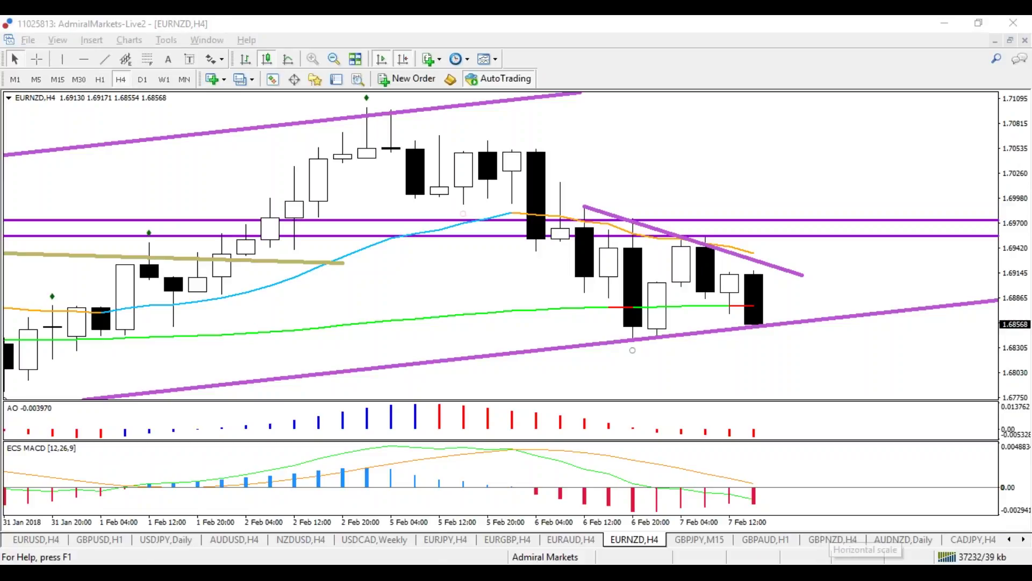
{"action": "left_click", "coordinate": [331, 537]}
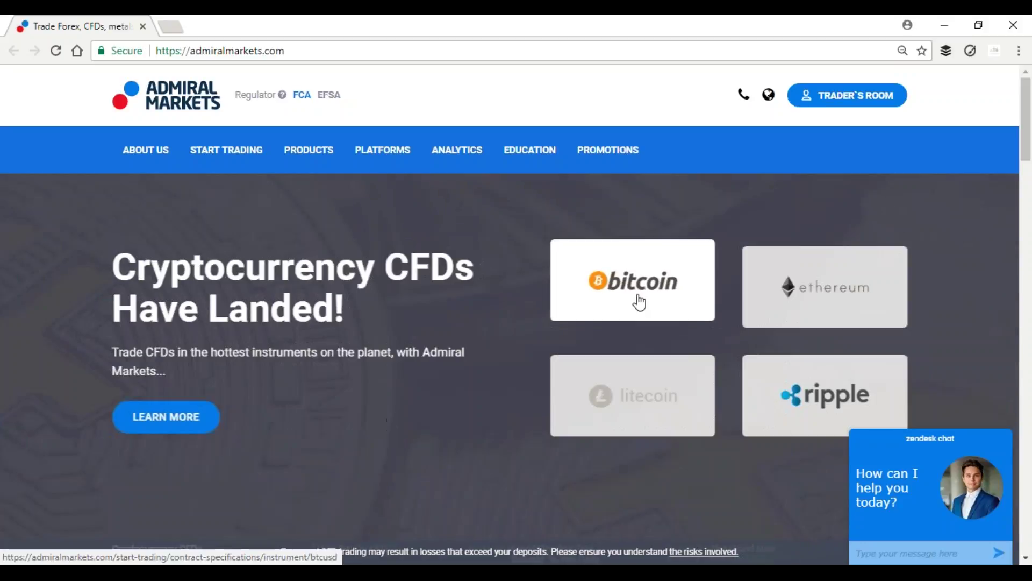
{"action": "mouse_move", "coordinate": [518, 156]}
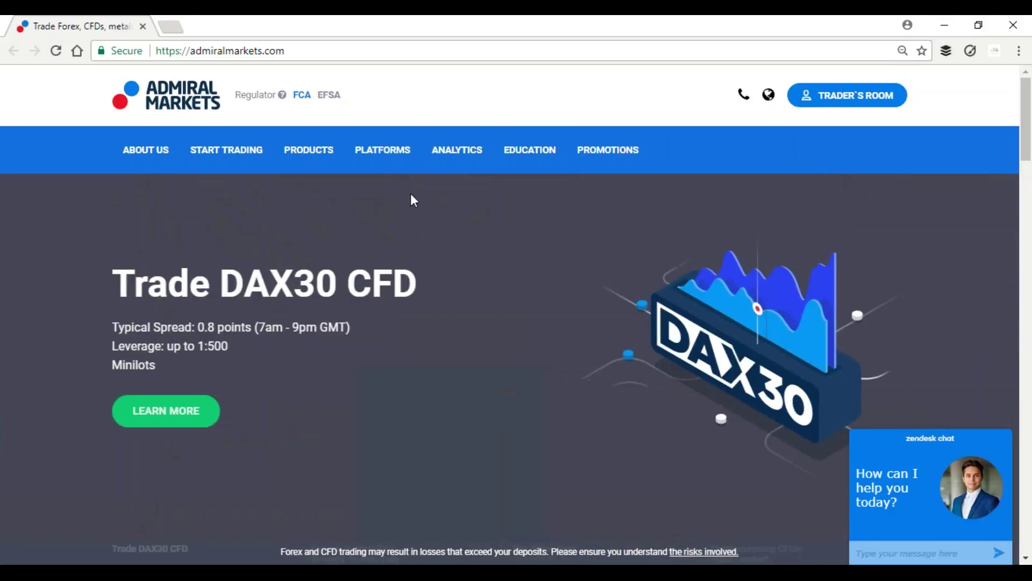
{"action": "mouse_move", "coordinate": [521, 178]}
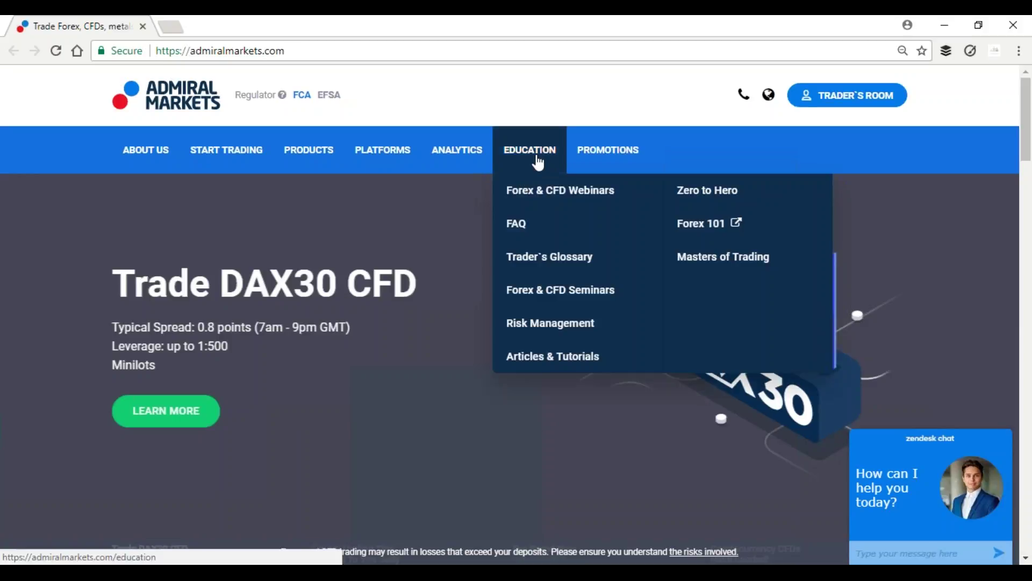
{"action": "left_click", "coordinate": [551, 193]}
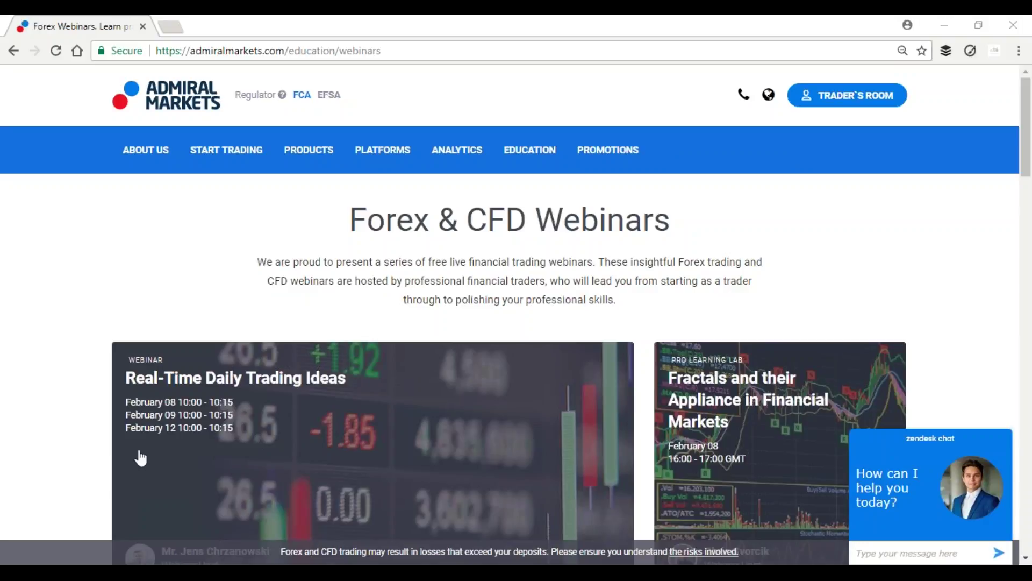
Step: Examine the topics, dates and times of the upcoming webinars on the Forex & CFD Webinars page
{"action": "scroll", "coordinate": [310, 354], "scroll_direction": "down", "scroll_amount": 3}
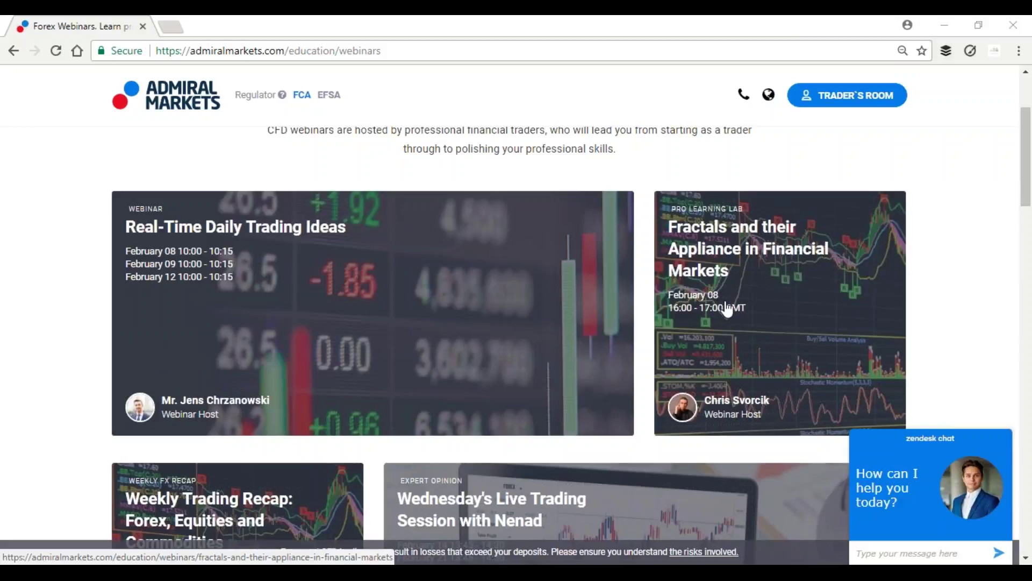
{"action": "scroll", "coordinate": [711, 378], "scroll_direction": "down", "scroll_amount": 1}
{"action": "scroll", "coordinate": [711, 378], "scroll_direction": "down", "scroll_amount": 4}
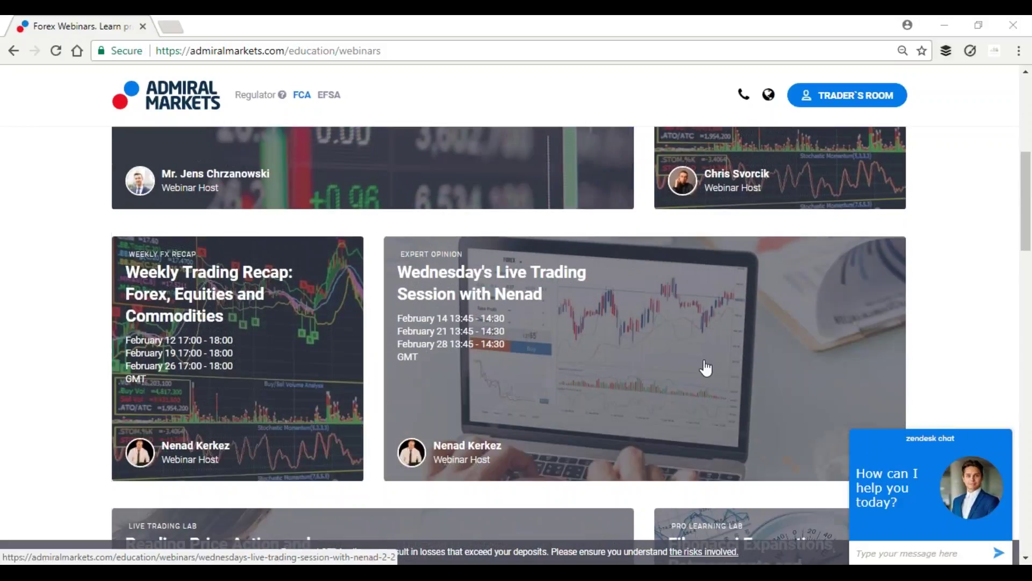
{"action": "scroll", "coordinate": [703, 371], "scroll_direction": "up", "scroll_amount": 1}
{"action": "scroll", "coordinate": [703, 374], "scroll_direction": "up", "scroll_amount": 3}
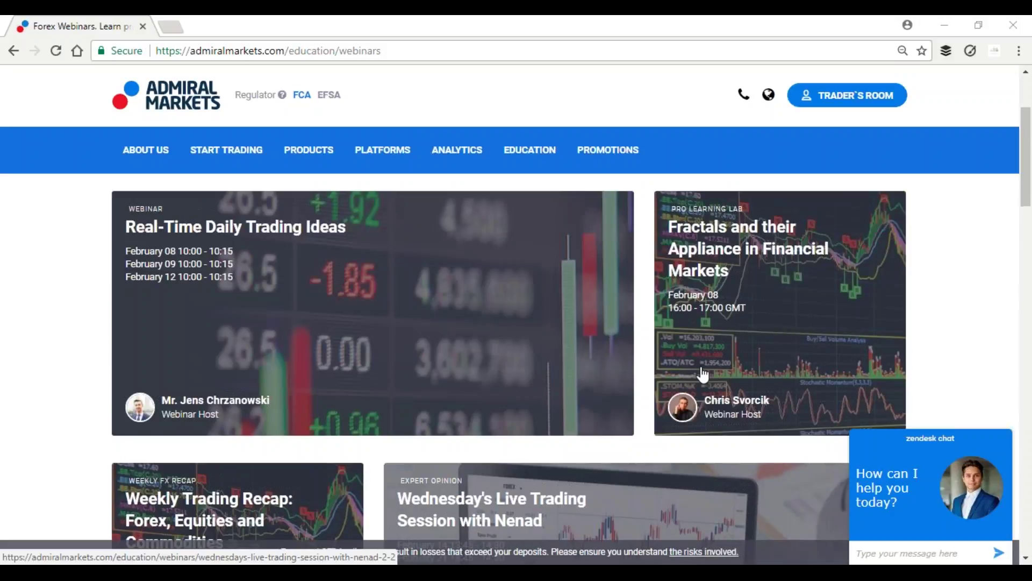
{"action": "scroll", "coordinate": [703, 375], "scroll_direction": "down", "scroll_amount": 4}
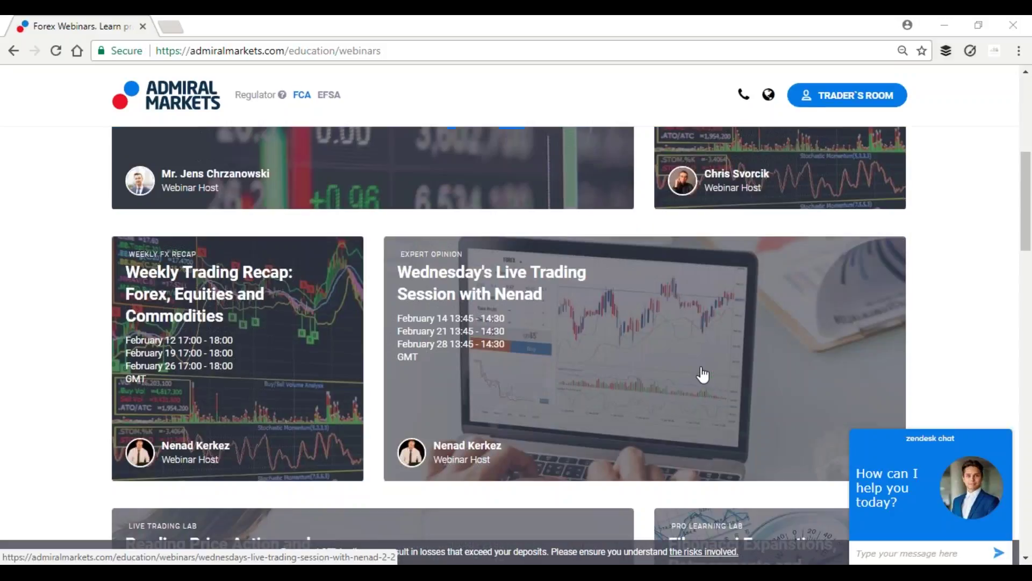
{"action": "scroll", "coordinate": [703, 375], "scroll_direction": "down", "scroll_amount": 3}
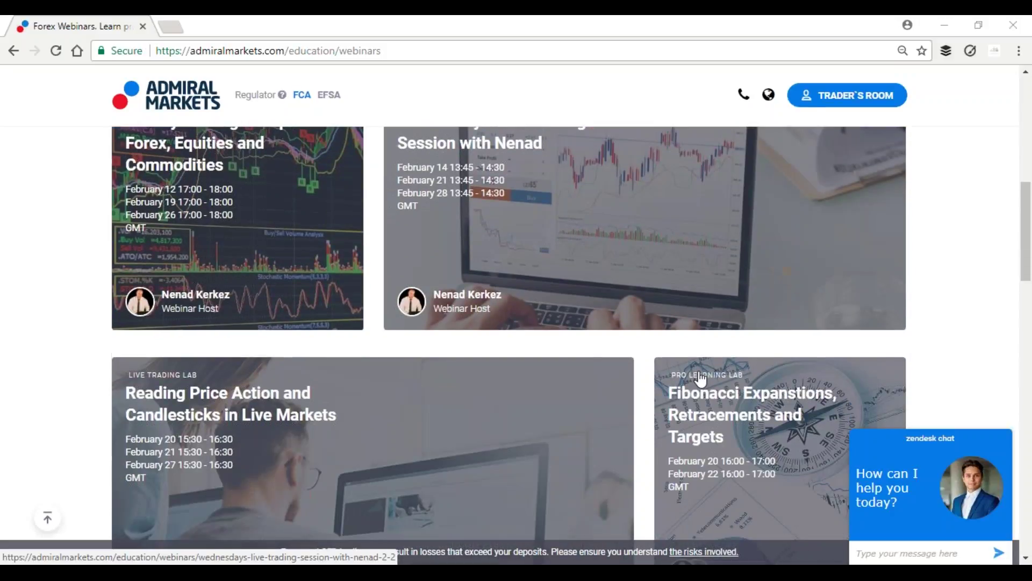
{"action": "scroll", "coordinate": [701, 380], "scroll_direction": "down", "scroll_amount": 3}
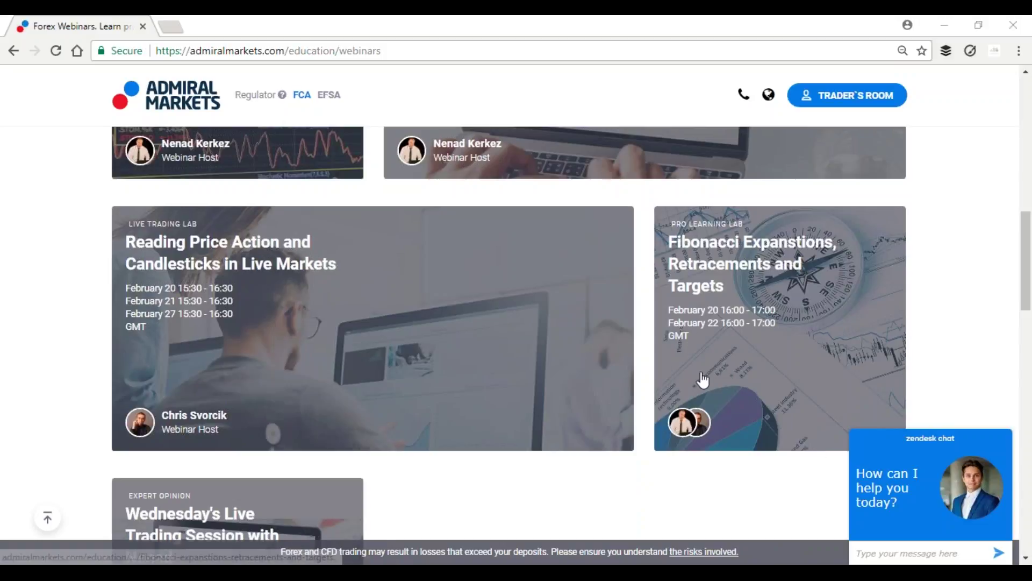
{"action": "scroll", "coordinate": [548, 402], "scroll_direction": "down", "scroll_amount": 4}
{"action": "scroll", "coordinate": [547, 403], "scroll_direction": "up", "scroll_amount": 9}
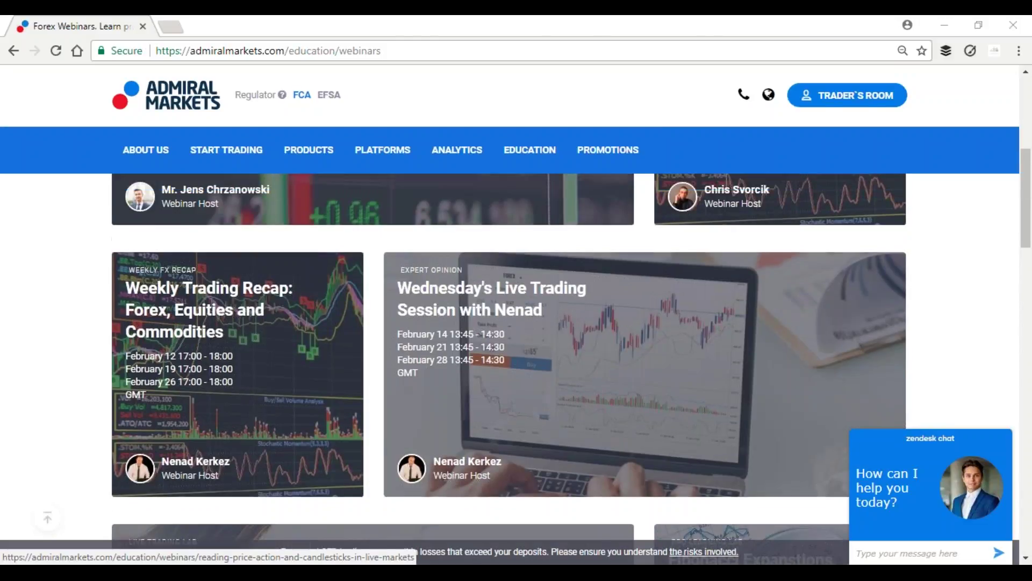
{"action": "scroll", "coordinate": [546, 403], "scroll_direction": "up", "scroll_amount": 7}
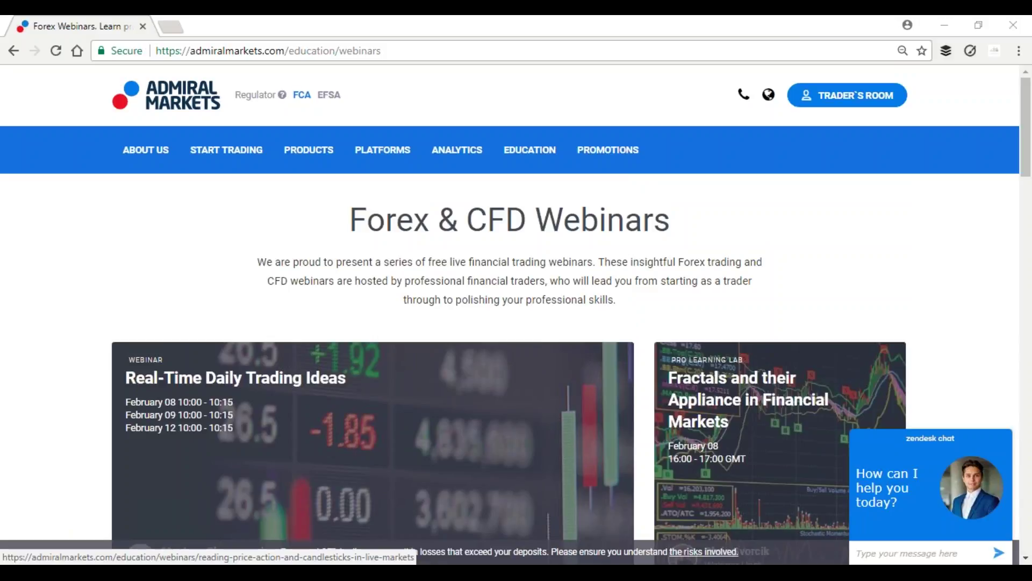
Step: Return to MetaTrader and show the GBPUSD H1 chart
{"action": "mouse_move", "coordinate": [542, 156]}
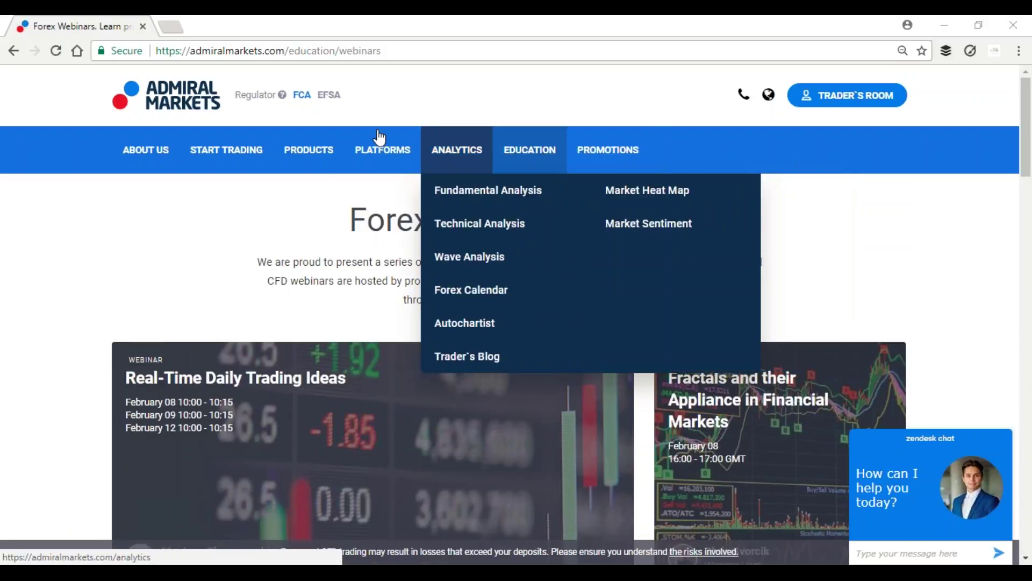
{"action": "mouse_move", "coordinate": [369, 138]}
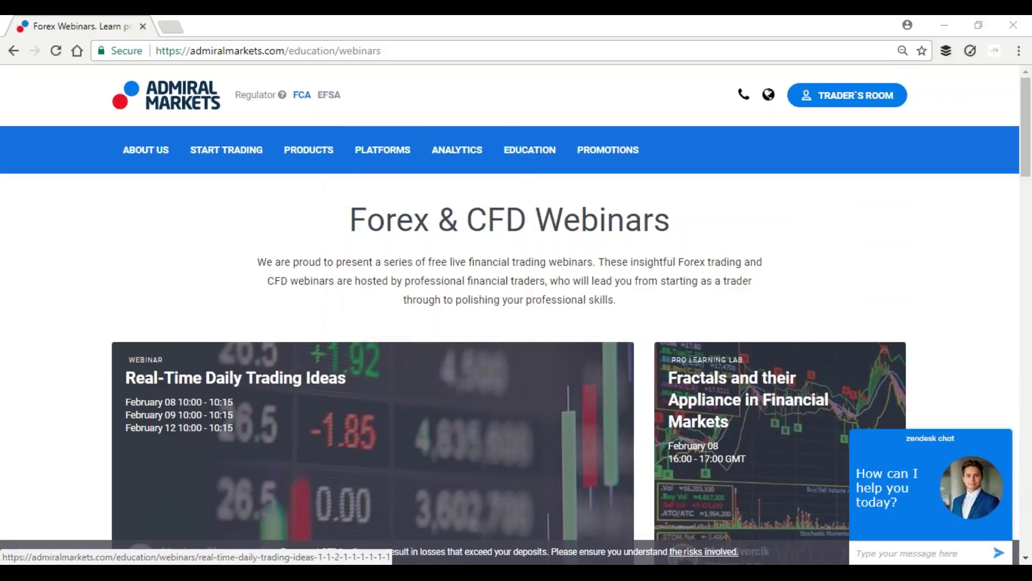
{"action": "left_click", "coordinate": [353, 572]}
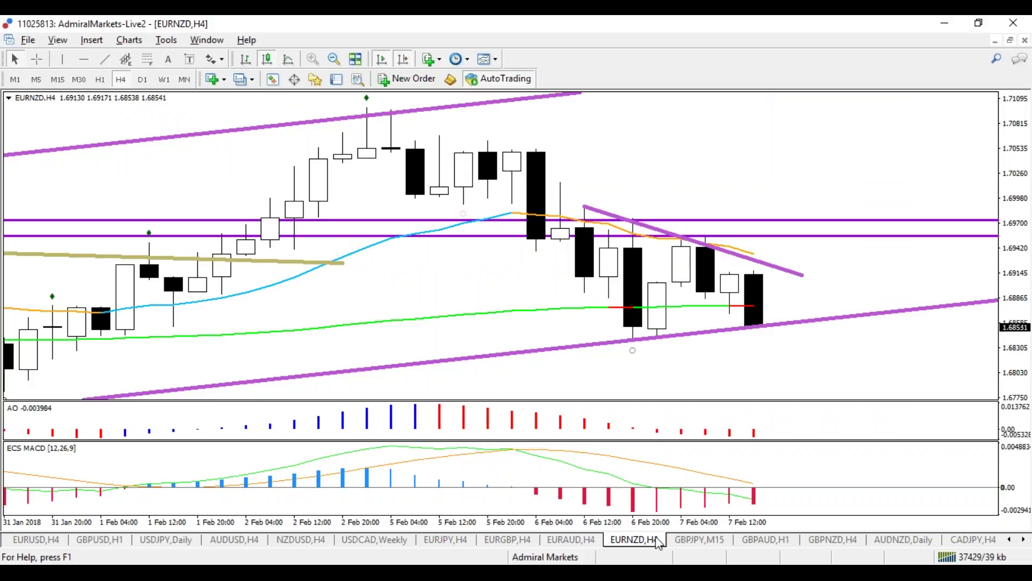
{"action": "left_click", "coordinate": [97, 544]}
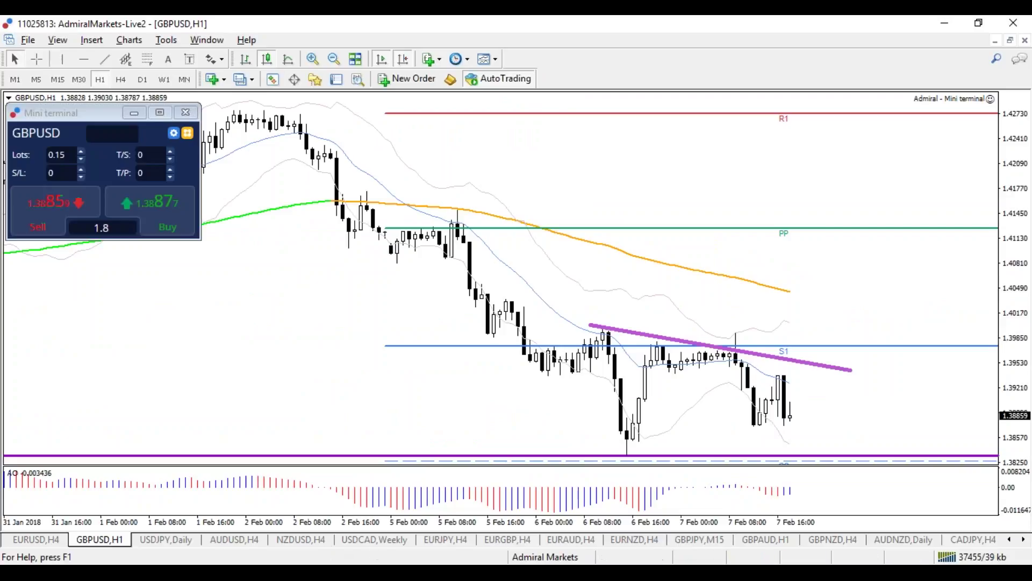
Step: Switch back to the browser and open the MetaTrader Supreme Edition page on the Admiral Markets website
{"action": "mouse_move", "coordinate": [371, 569]}
{"action": "left_click", "coordinate": [367, 530]}
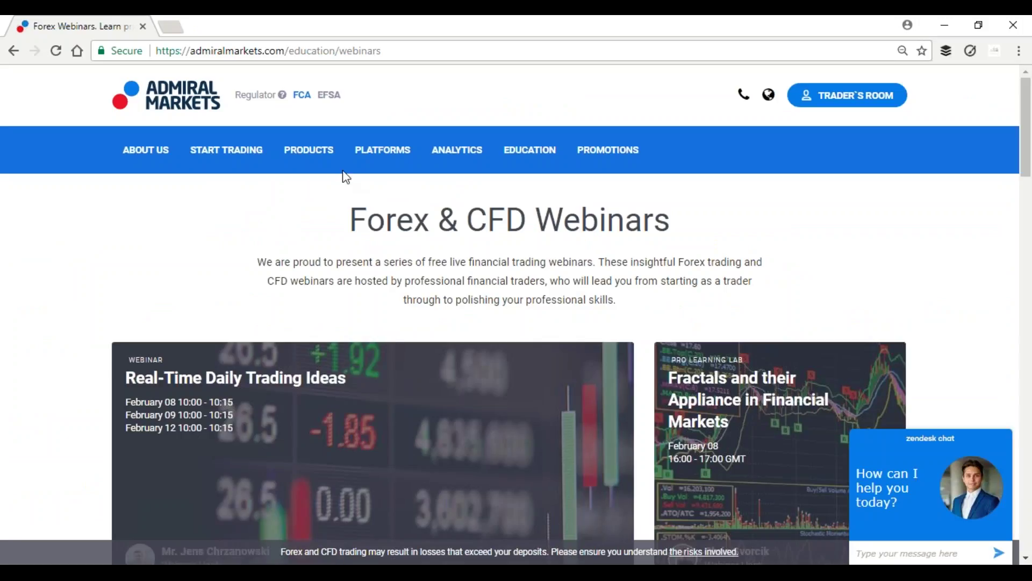
{"action": "mouse_move", "coordinate": [380, 159]}
{"action": "left_click", "coordinate": [383, 226]}
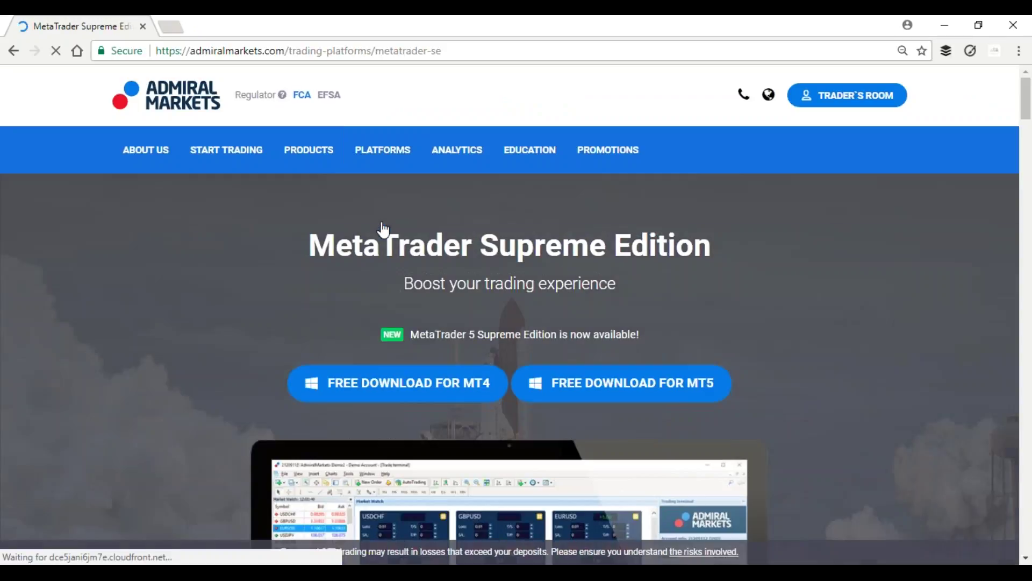